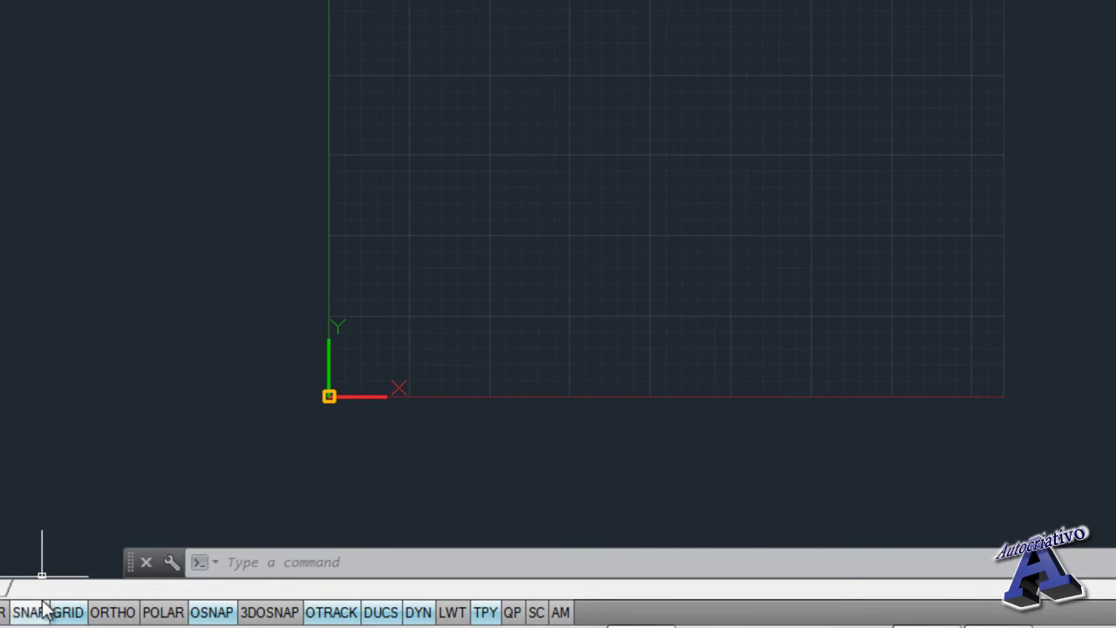
Step: Review the grid spacing and grid behavior options in the drafting settings
{"action": "right_click", "coordinate": [68, 615]}
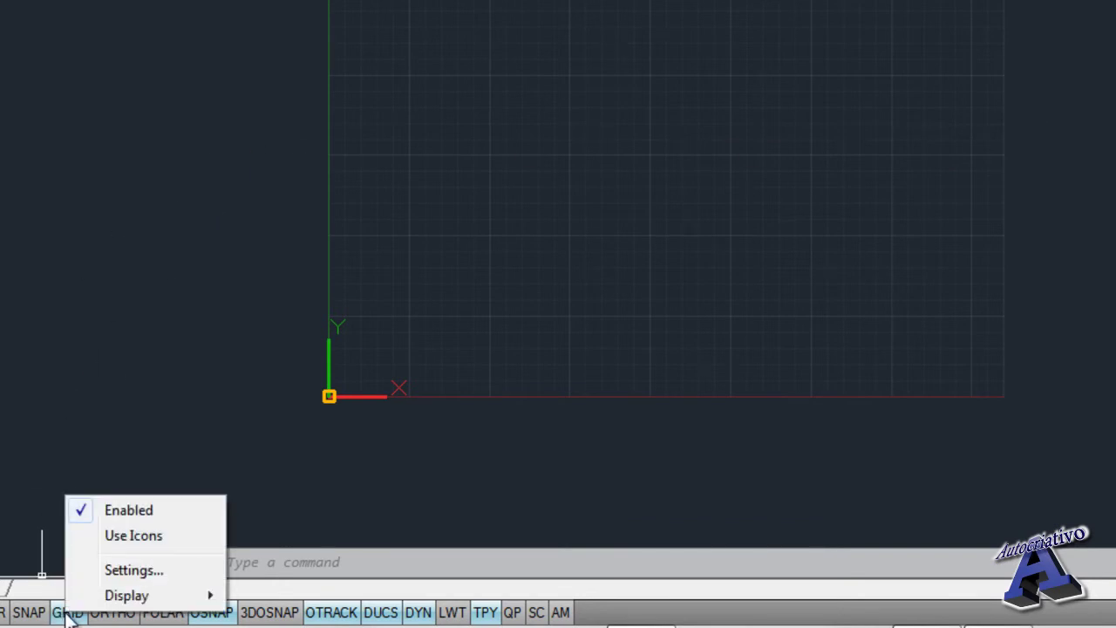
{"action": "left_click", "coordinate": [142, 575]}
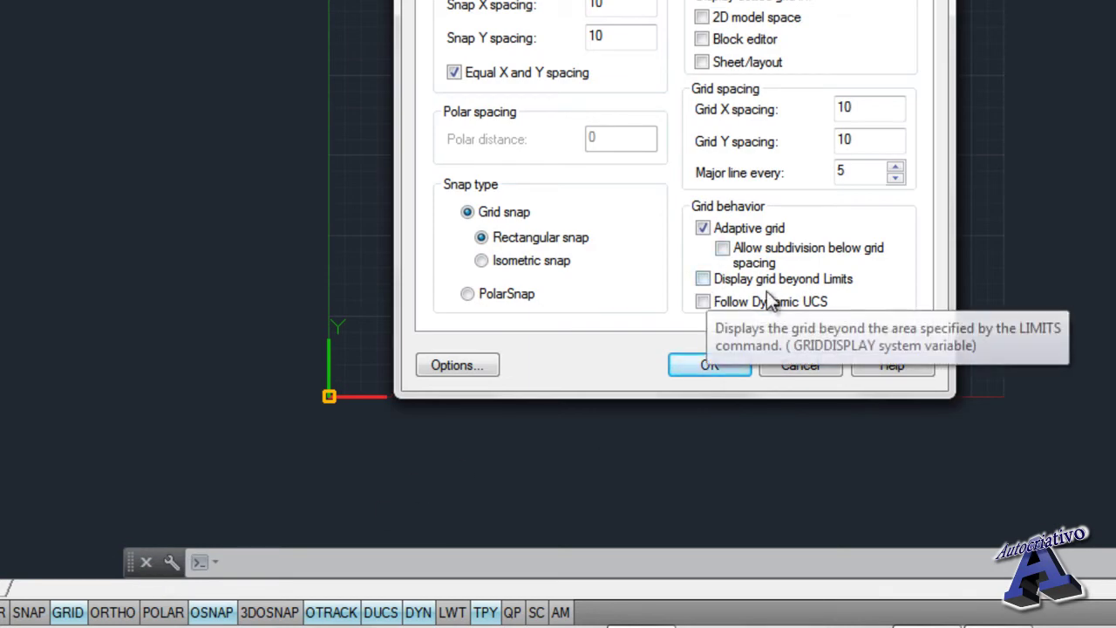
{"action": "left_click", "coordinate": [723, 367]}
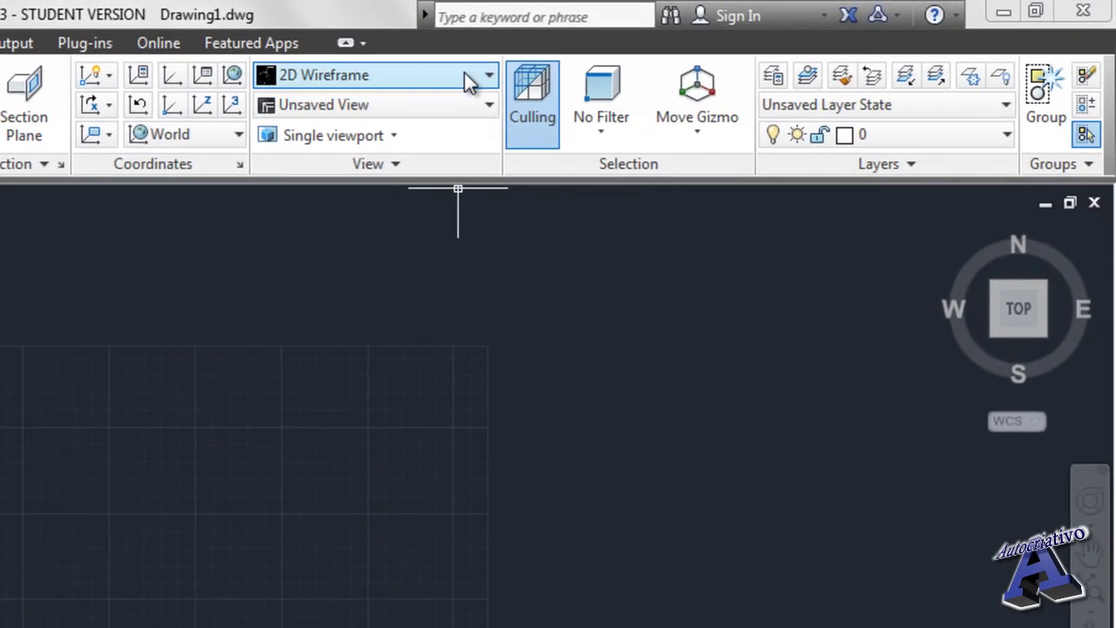
Step: Set the visual style to Conceptual and switch the model to the SW Isometric view
{"action": "left_click", "coordinate": [468, 78]}
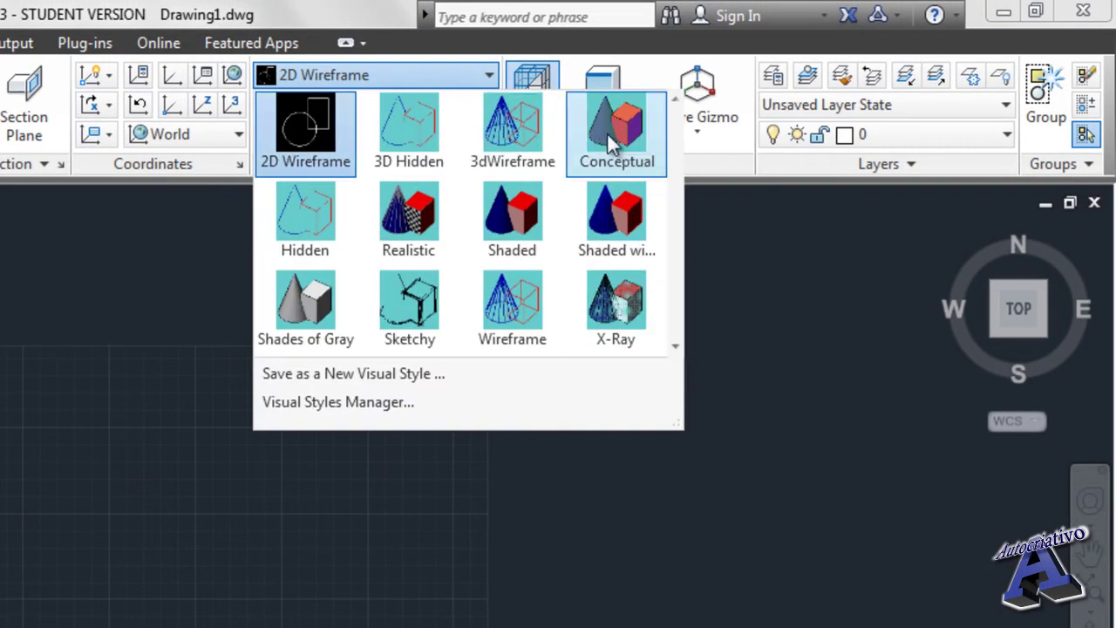
{"action": "left_click", "coordinate": [604, 137]}
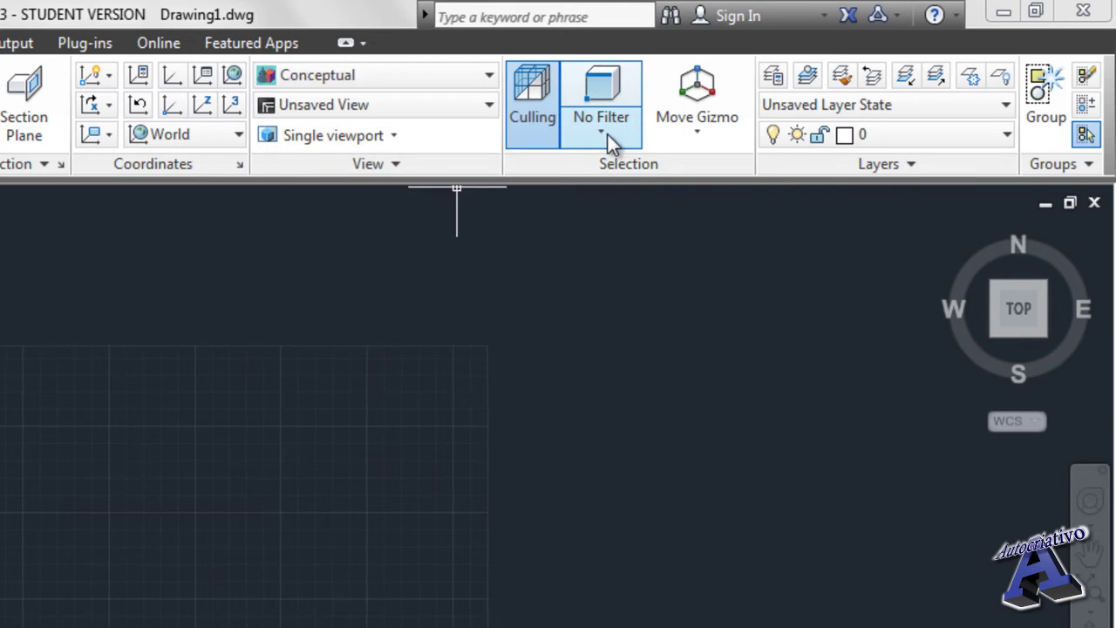
{"action": "left_click", "coordinate": [487, 109]}
{"action": "left_click", "coordinate": [320, 279]}
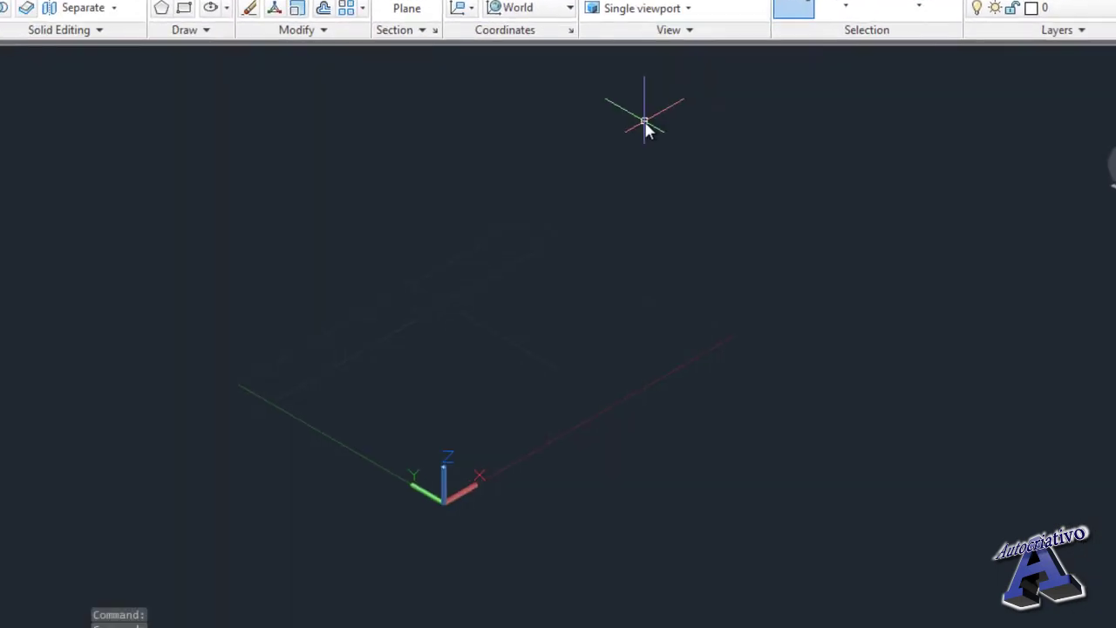
{"action": "scroll", "coordinate": [598, 351], "scroll_direction": "up", "scroll_amount": 1}
{"action": "middle_click_drag", "start_coordinate": [599, 354], "coordinate": [665, 343]}
{"action": "scroll", "coordinate": [655, 352], "scroll_direction": "up", "scroll_amount": 2}
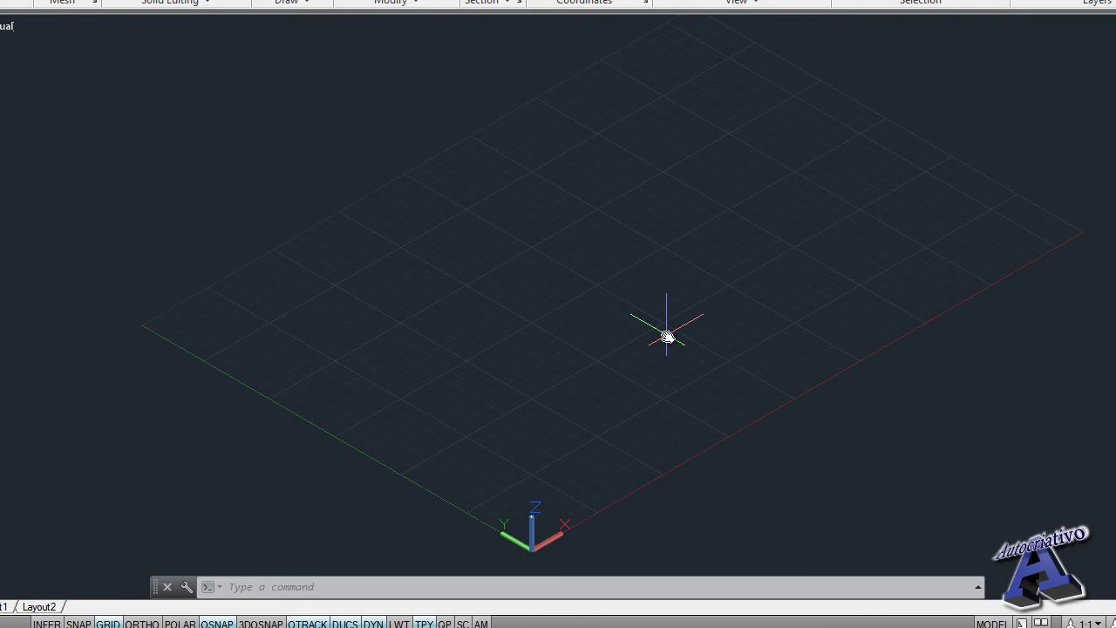
{"action": "middle_click_drag", "start_coordinate": [568, 544], "coordinate": [597, 476]}
{"action": "middle_click_drag", "start_coordinate": [645, 317], "coordinate": [611, 390]}
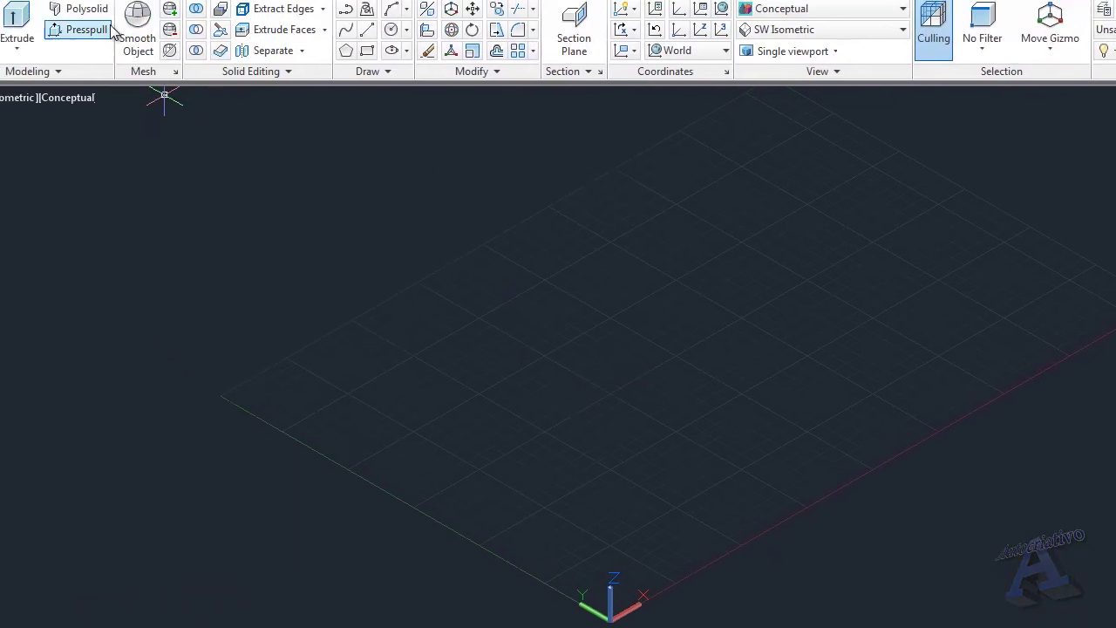
Step: Look through the available solid, surface, mesh and render tools, then bring up the solid modeling tools
{"action": "left_click", "coordinate": [108, 29]}
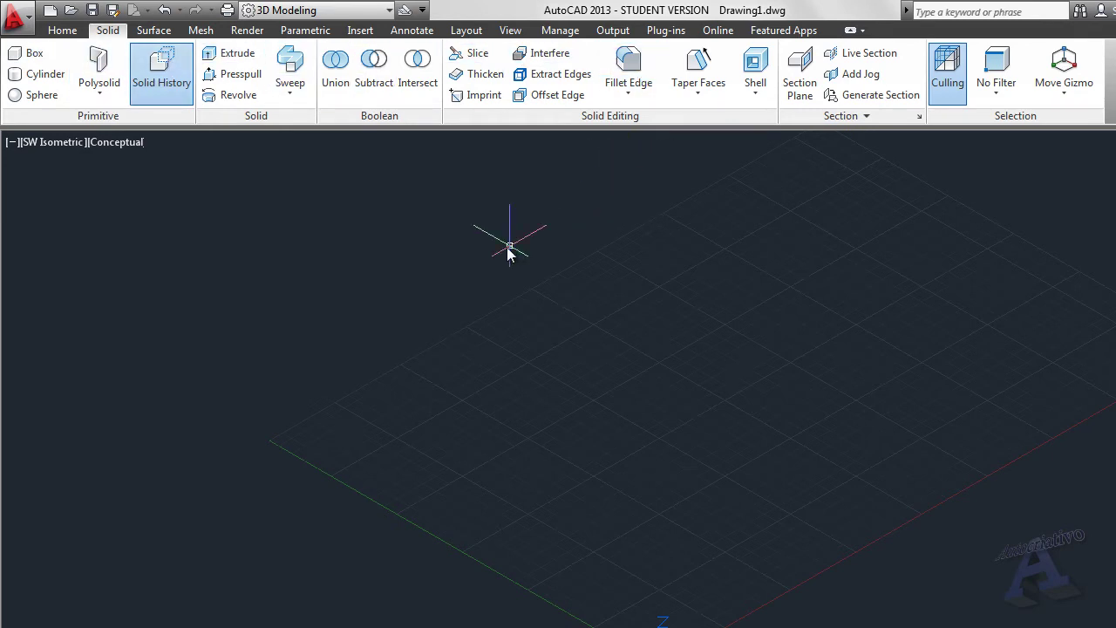
{"action": "left_click", "coordinate": [154, 33]}
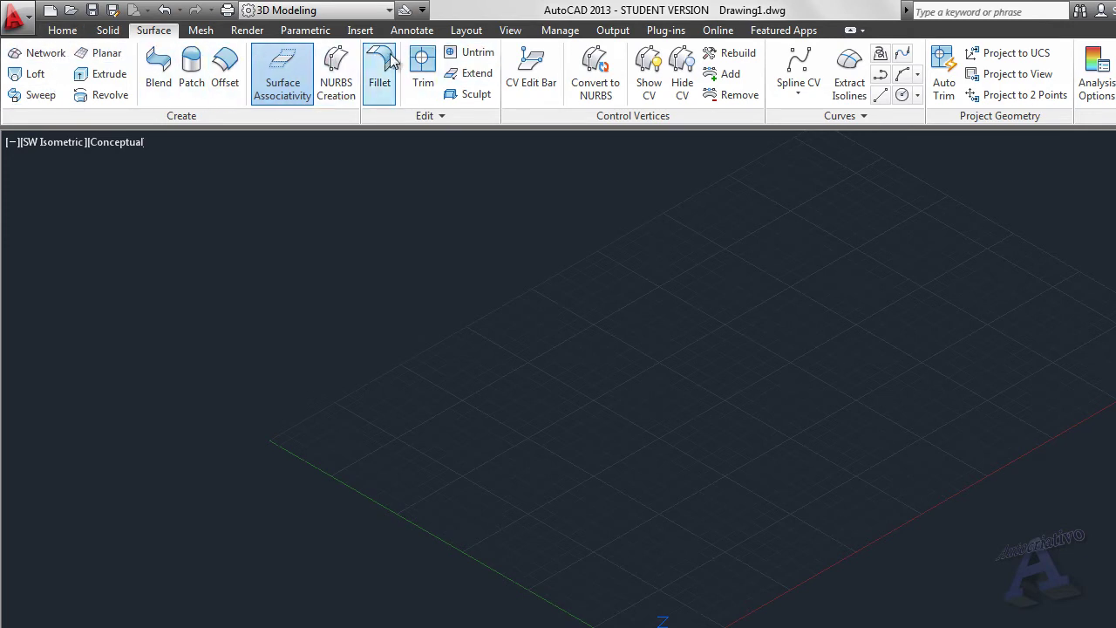
{"action": "left_click", "coordinate": [209, 32]}
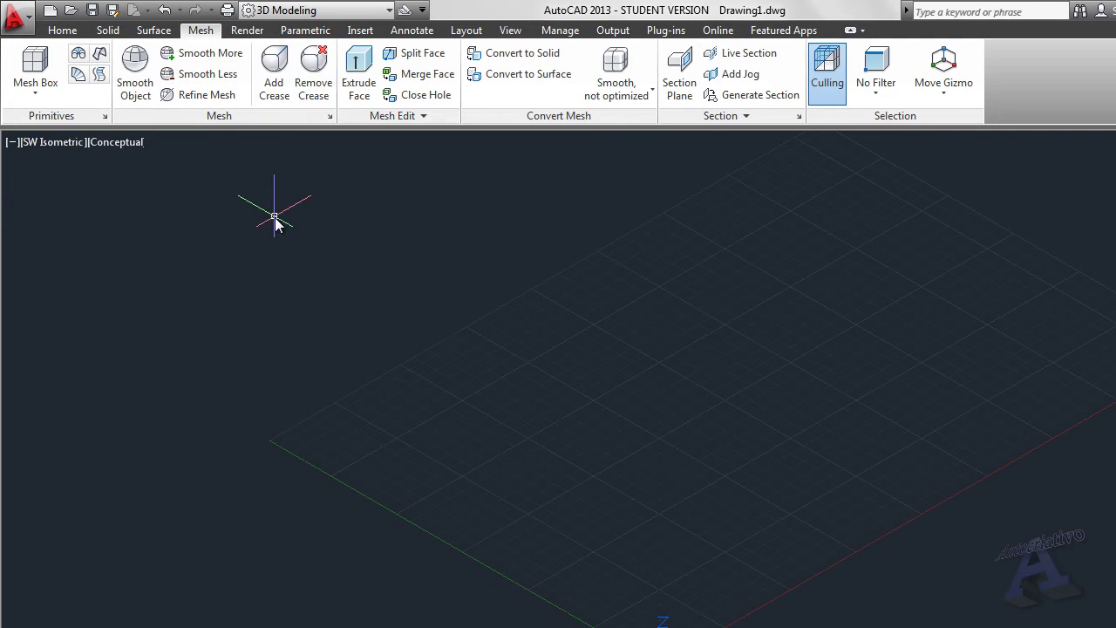
{"action": "left_click", "coordinate": [247, 32]}
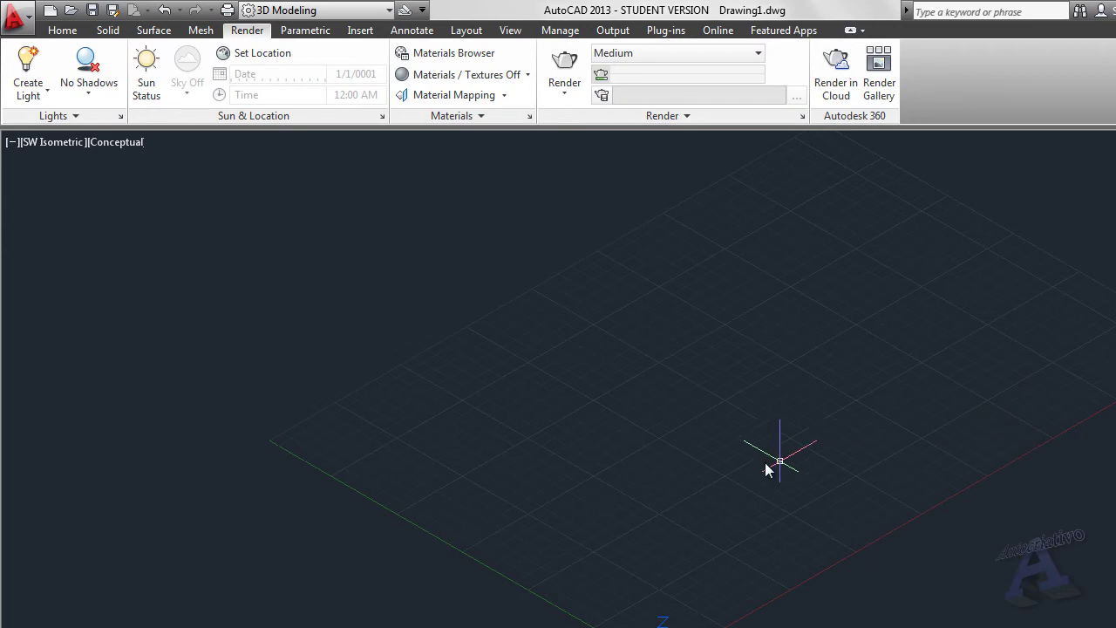
{"action": "middle_click_drag", "start_coordinate": [1002, 354], "coordinate": [1003, 368]}
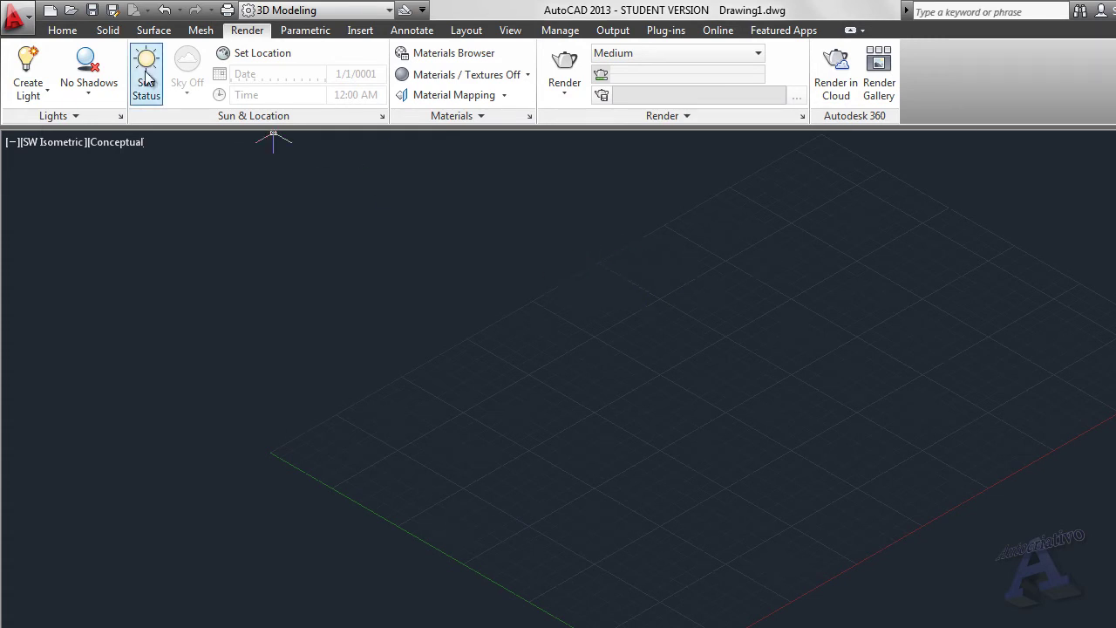
{"action": "left_click", "coordinate": [70, 32]}
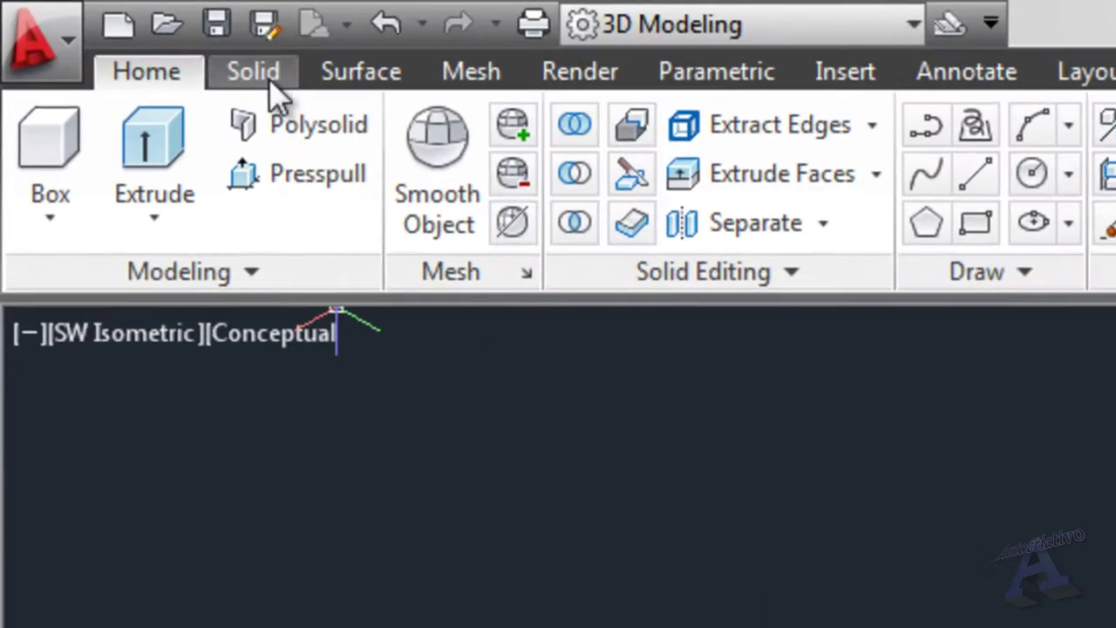
{"action": "left_click", "coordinate": [192, 54]}
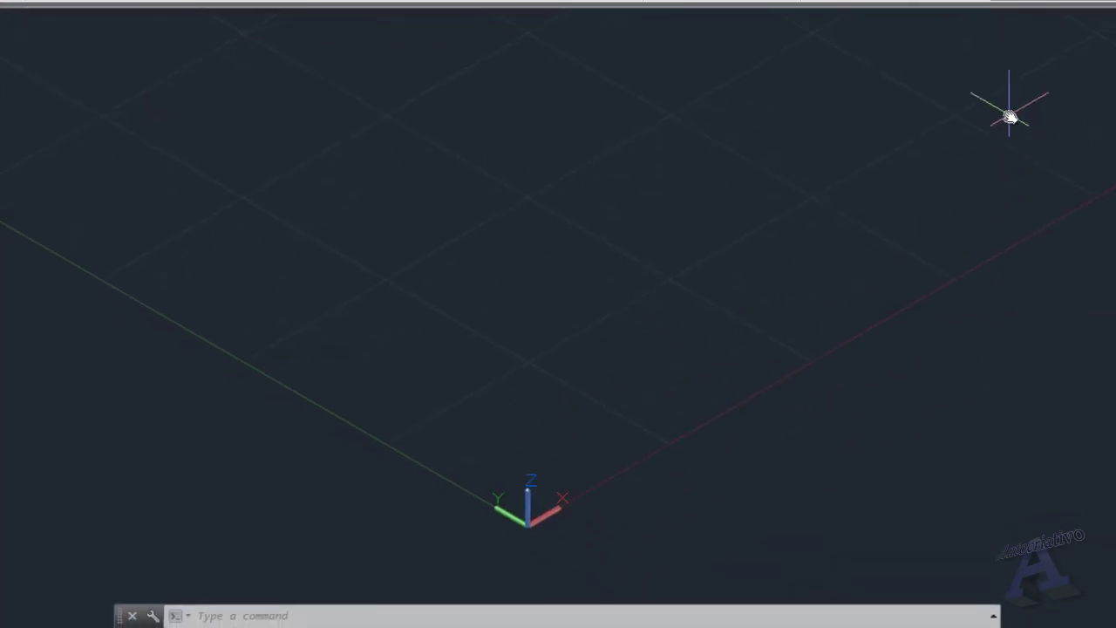
Step: Draw a freehand rectangle on the XY plane near the origin, between the positive X and Y axes
{"action": "middle_click_drag", "start_coordinate": [567, 359], "coordinate": [528, 357]}
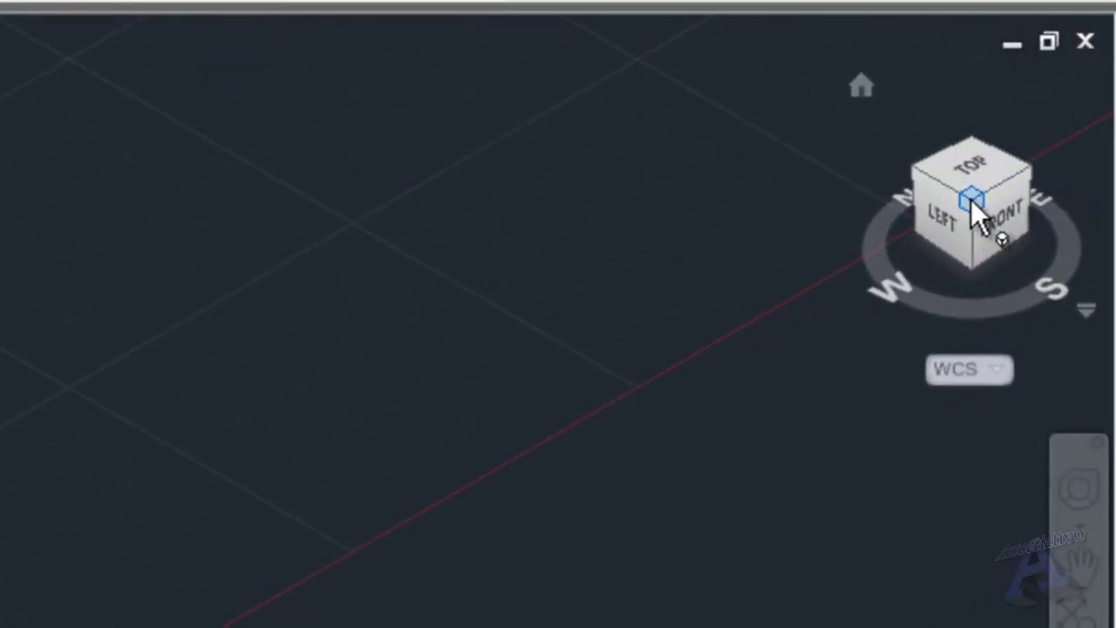
{"action": "left_click", "coordinate": [973, 201]}
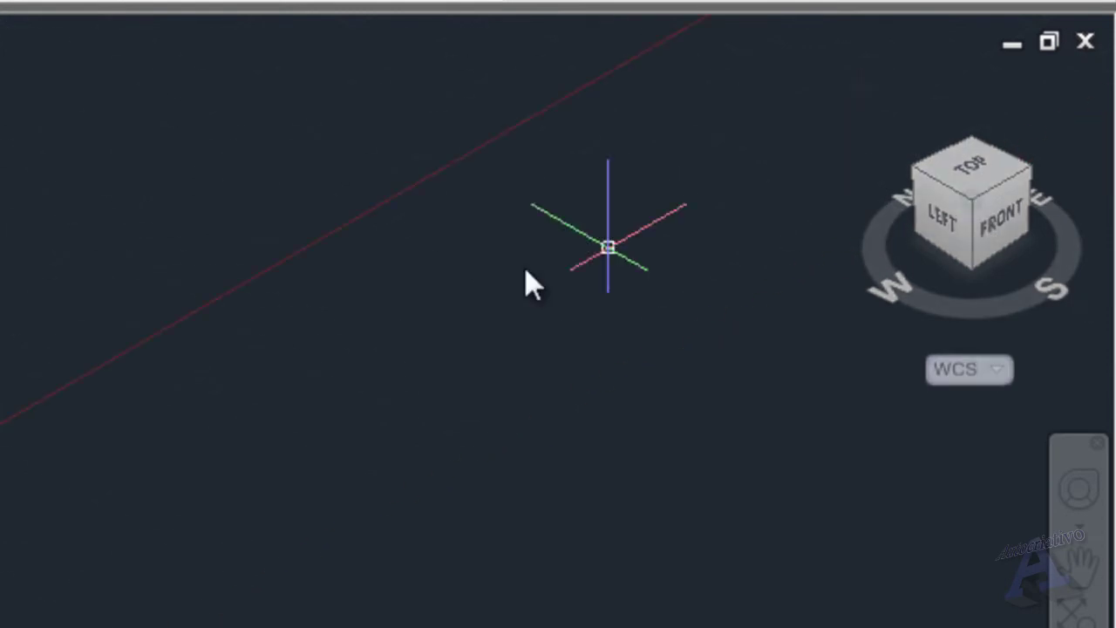
{"action": "middle_click_drag", "start_coordinate": [373, 424], "coordinate": [602, 293]}
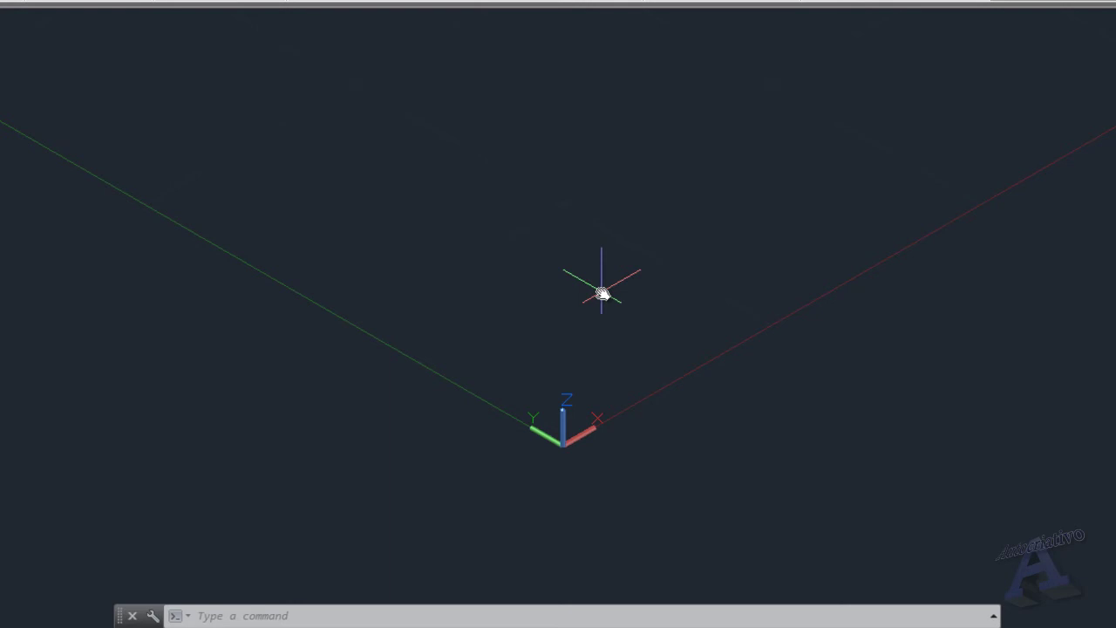
{"action": "key", "text": "Escape"}
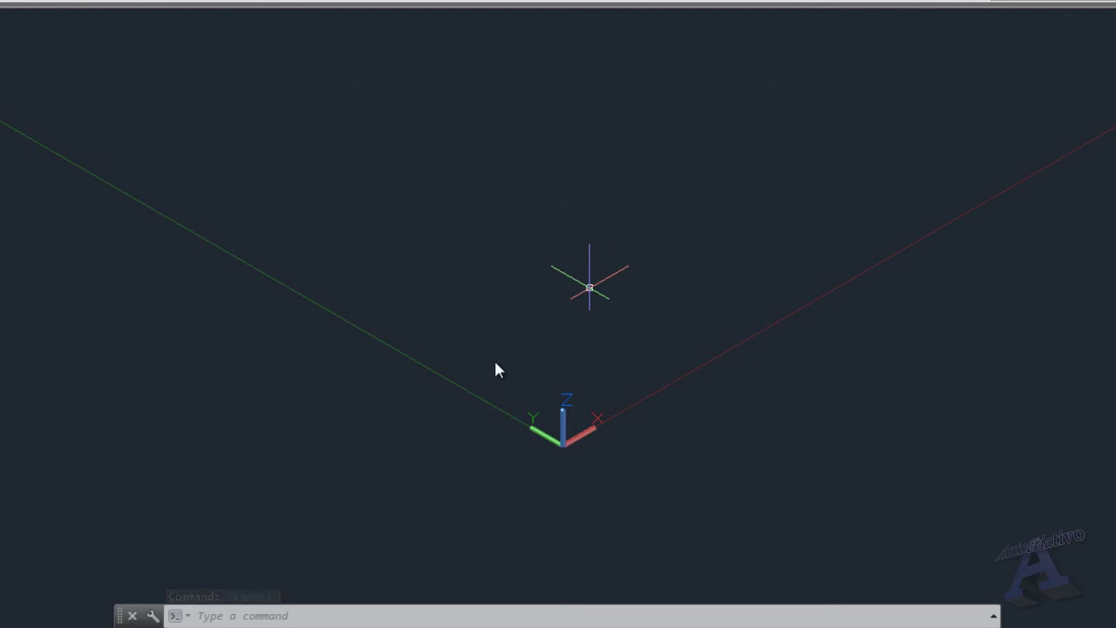
{"action": "type", "text": "rec"}
{"action": "key", "text": "Return"}
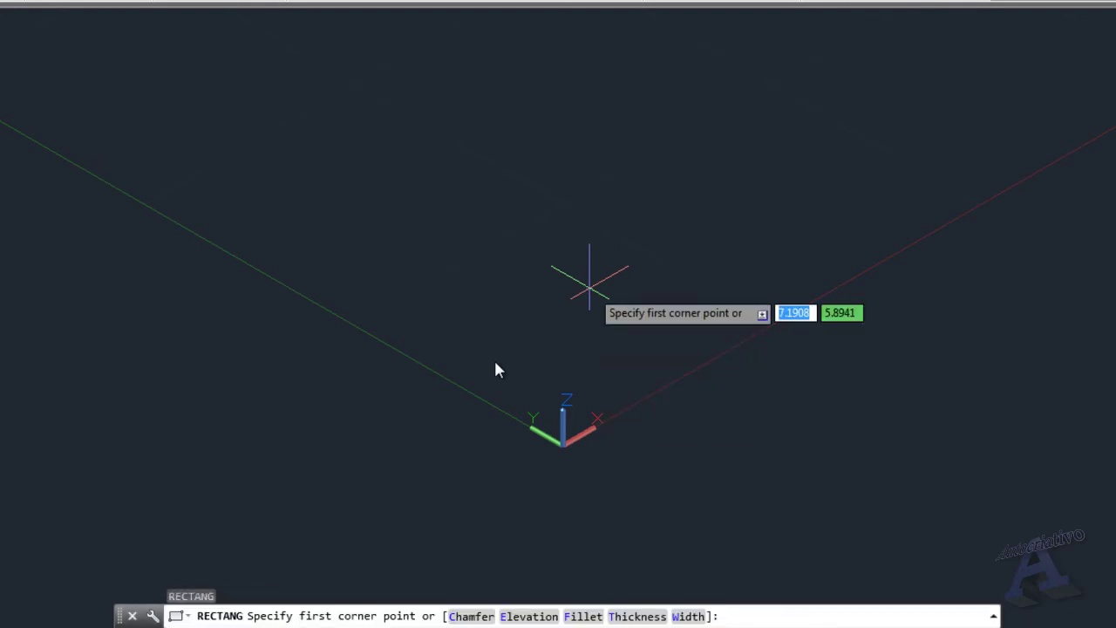
{"action": "mouse_move", "coordinate": [496, 369]}
{"action": "middle_mouse_down"}
{"action": "mouse_move", "coordinate": [618, 299]}
{"action": "mouse_move", "coordinate": [572, 302]}
{"action": "mouse_move", "coordinate": [504, 351]}
{"action": "middle_mouse_up"}
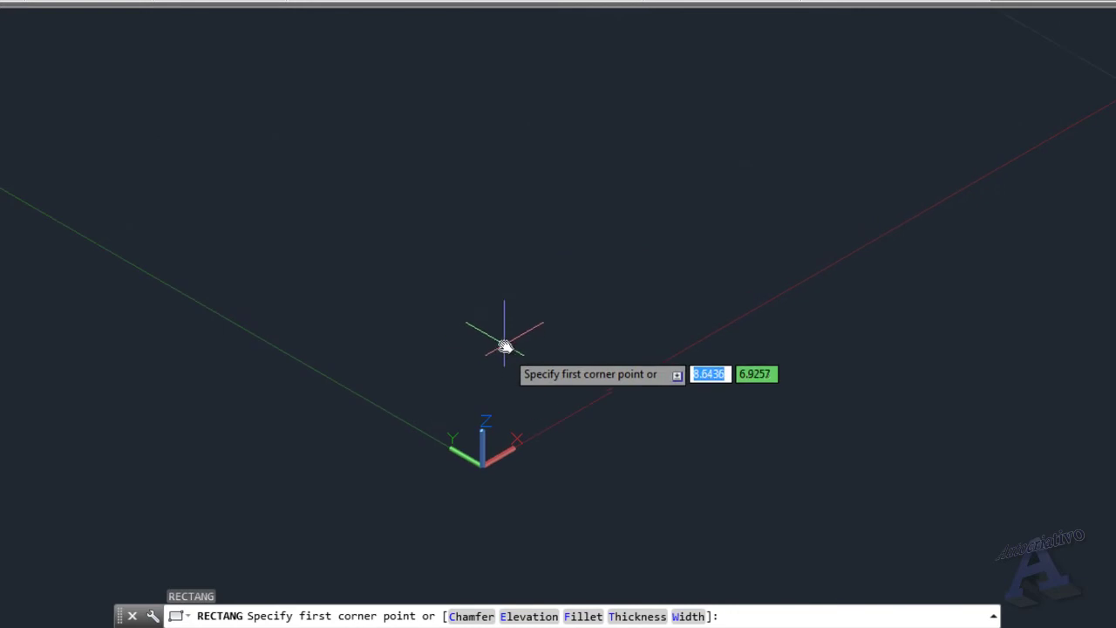
{"action": "left_click", "coordinate": [495, 339]}
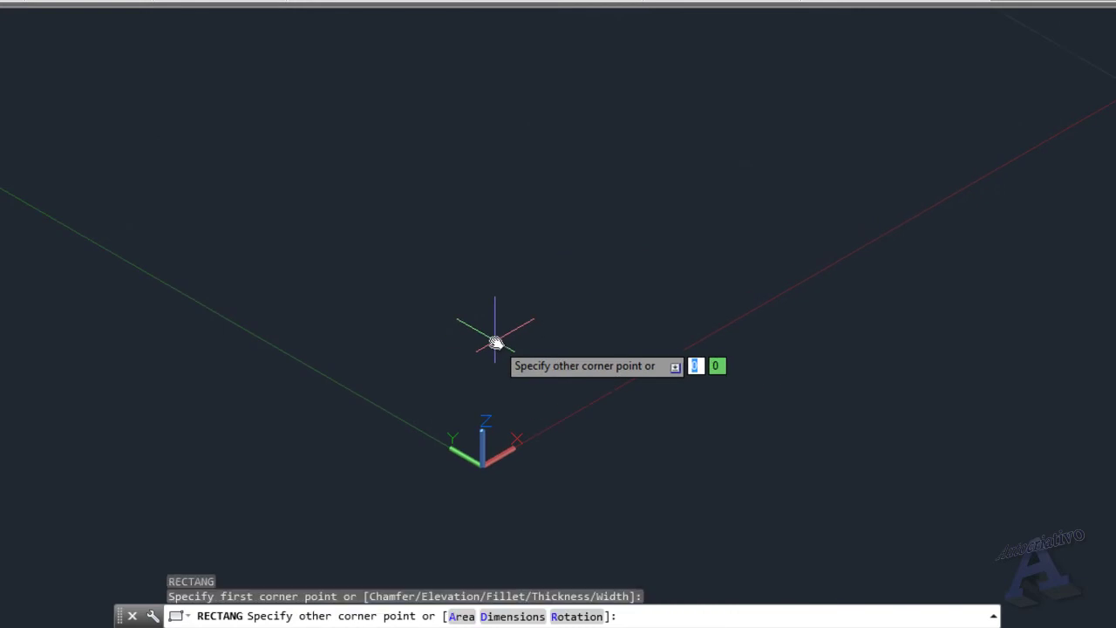
{"action": "left_click", "coordinate": [531, 174]}
{"action": "middle_click_drag", "start_coordinate": [541, 316], "coordinate": [603, 347]}
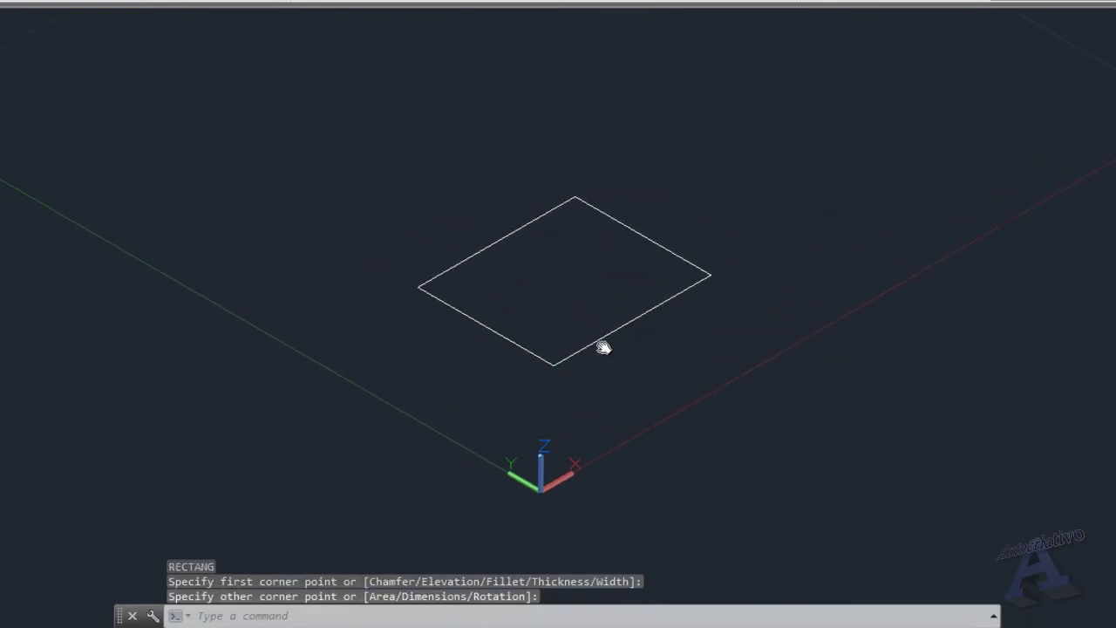
Step: Extrude the rectangle upward as a solid with a height of 15
{"action": "middle_click_drag", "start_coordinate": [653, 378], "coordinate": [528, 331], "text": "shift"}
{"action": "middle_click_drag", "start_coordinate": [543, 280], "coordinate": [647, 402], "text": "shift"}
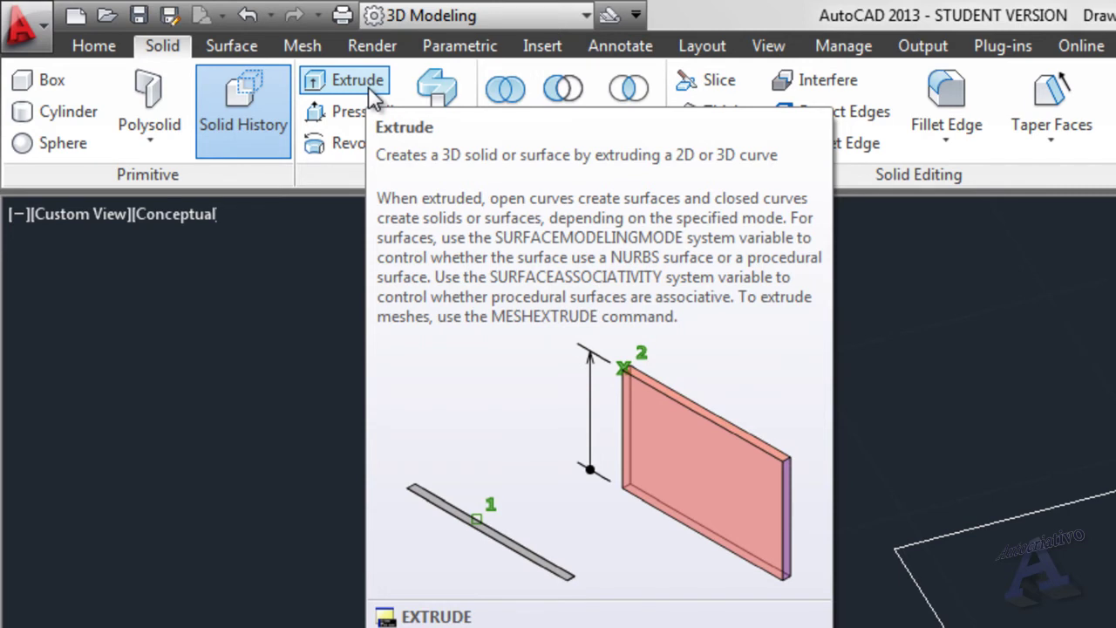
{"action": "left_click", "coordinate": [366, 87]}
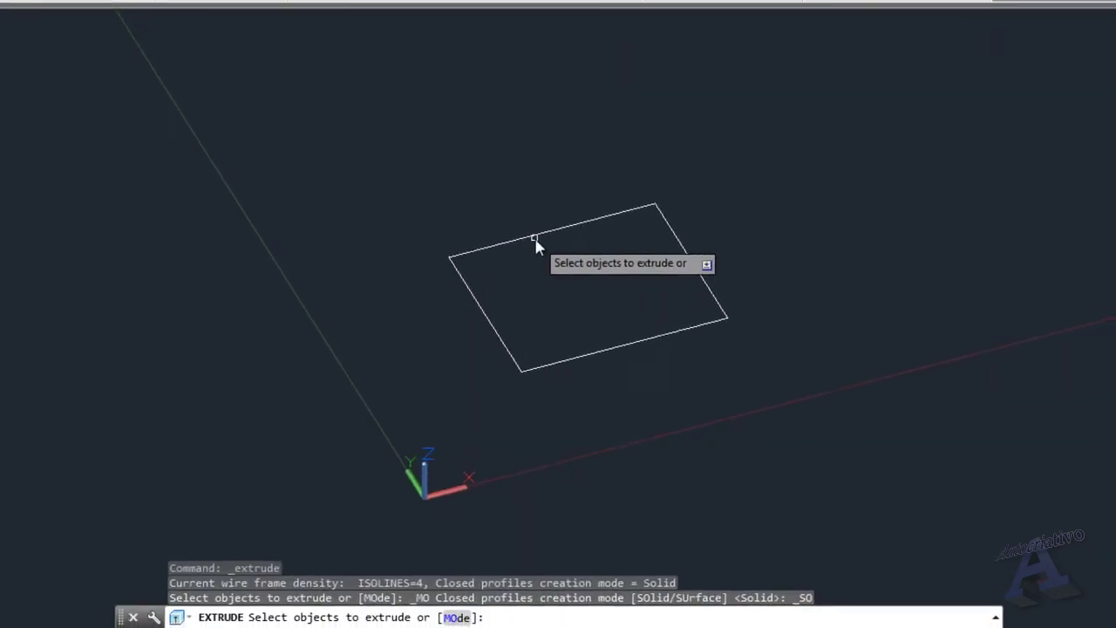
{"action": "left_click", "coordinate": [762, 353]}
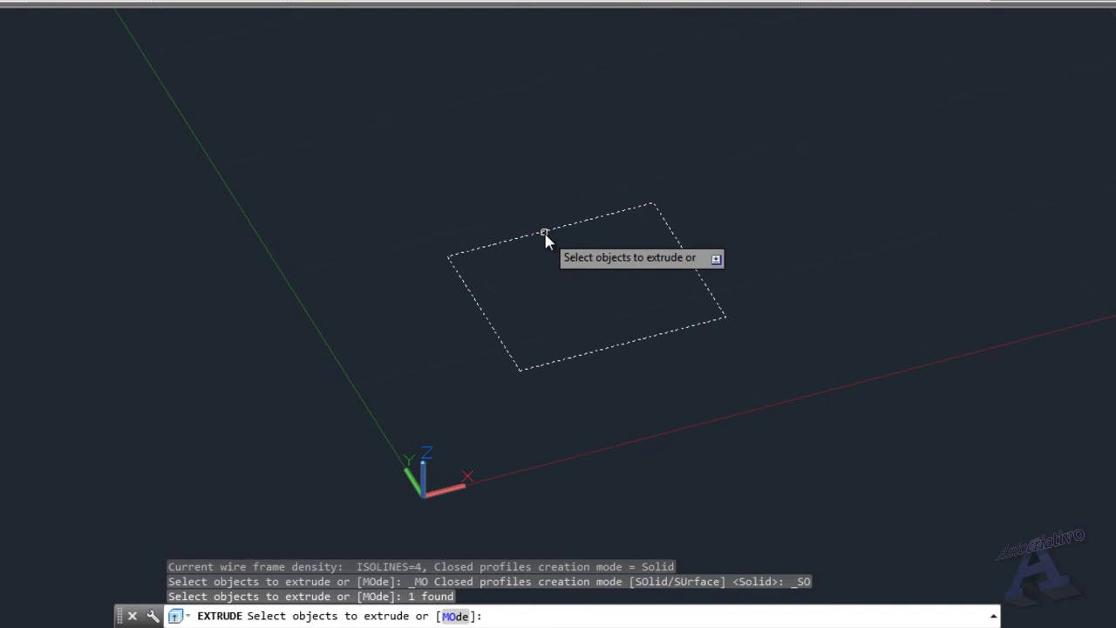
{"action": "key", "text": "Return"}
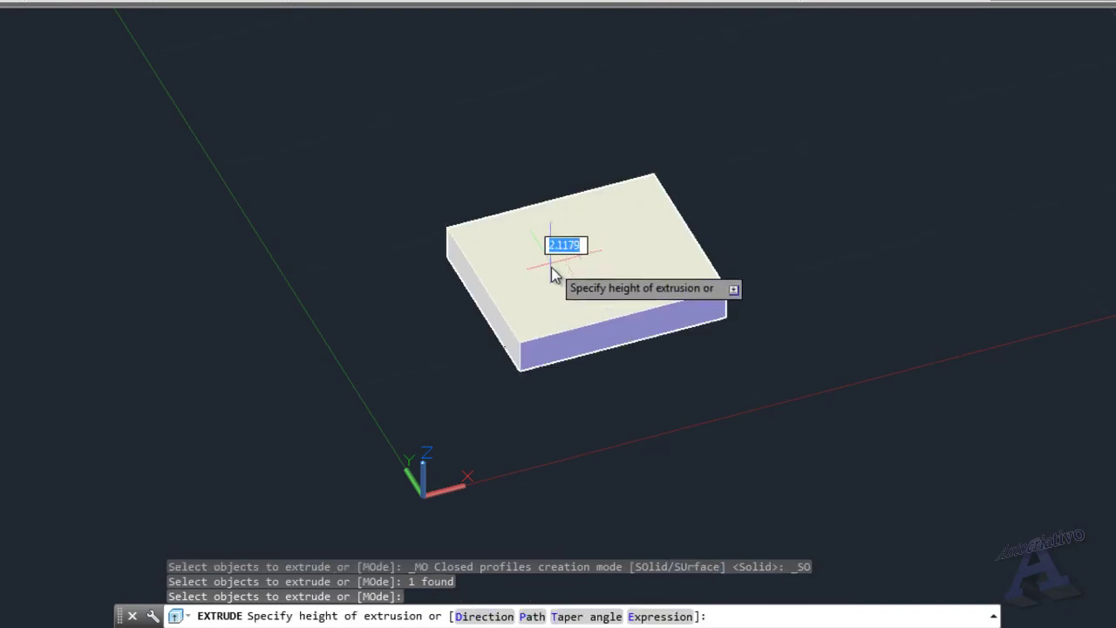
{"action": "middle_click_drag", "start_coordinate": [558, 149], "coordinate": [613, 154], "text": "shift"}
{"action": "scroll", "coordinate": [613, 155], "scroll_direction": "up", "scroll_amount": 2}
{"action": "middle_click_drag", "start_coordinate": [609, 211], "coordinate": [620, 284]}
{"action": "scroll", "coordinate": [605, 259], "scroll_direction": "down", "scroll_amount": 2}
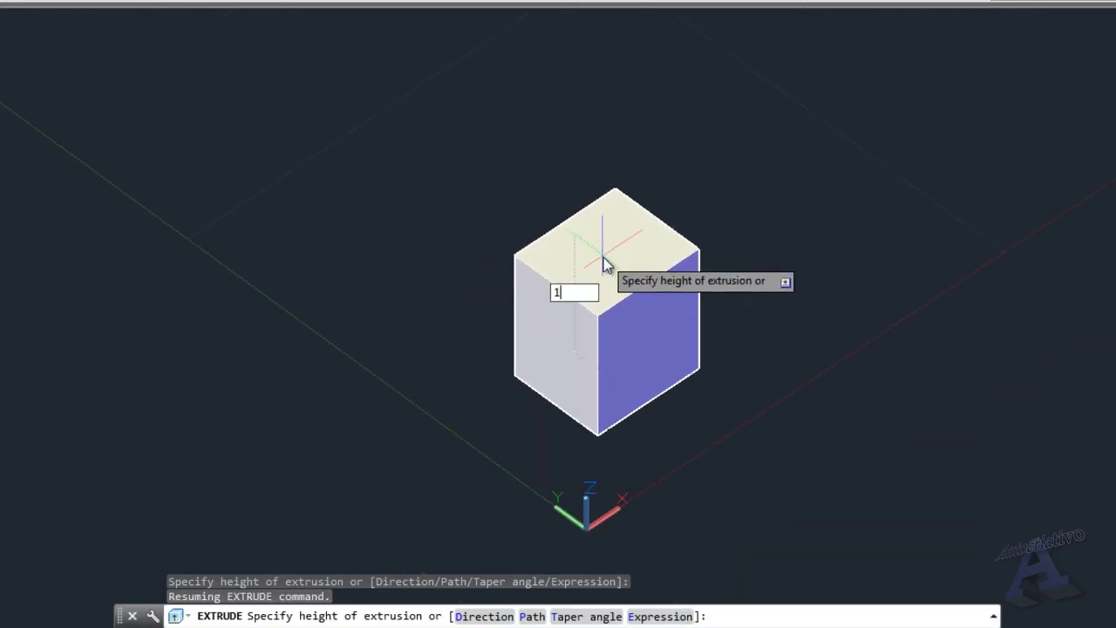
{"action": "key", "text": "Return"}
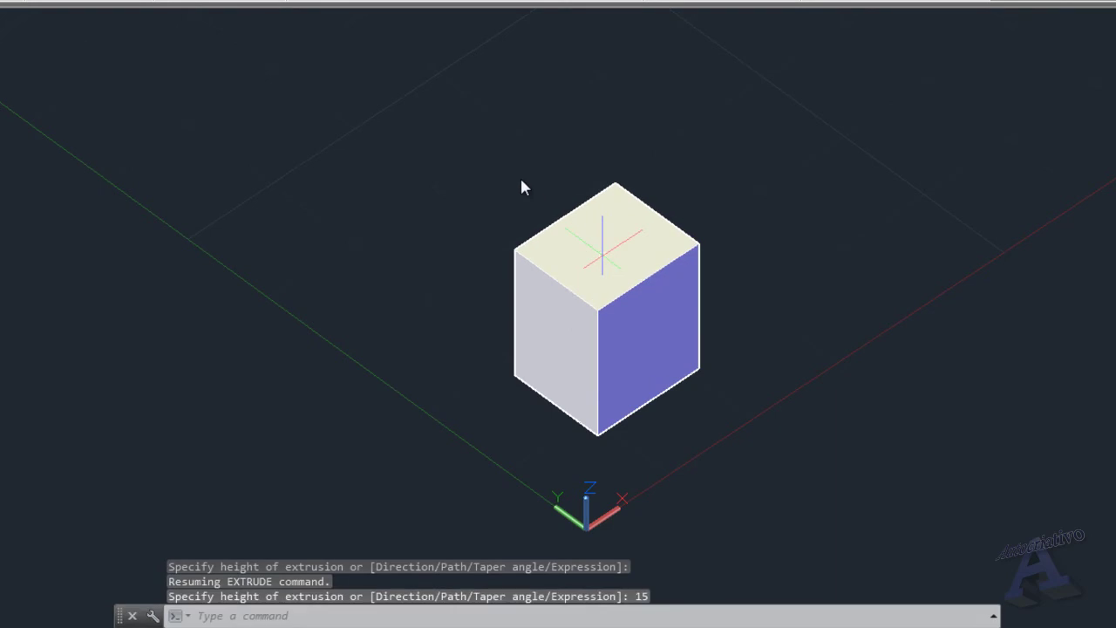
Step: Examine the extruded solid from different angles and distances
{"action": "middle_click_drag", "start_coordinate": [601, 253], "coordinate": [682, 217], "text": "shift"}
{"action": "scroll", "coordinate": [716, 261], "scroll_direction": "up", "scroll_amount": 2}
{"action": "middle_click_drag", "start_coordinate": [720, 274], "coordinate": [622, 242]}
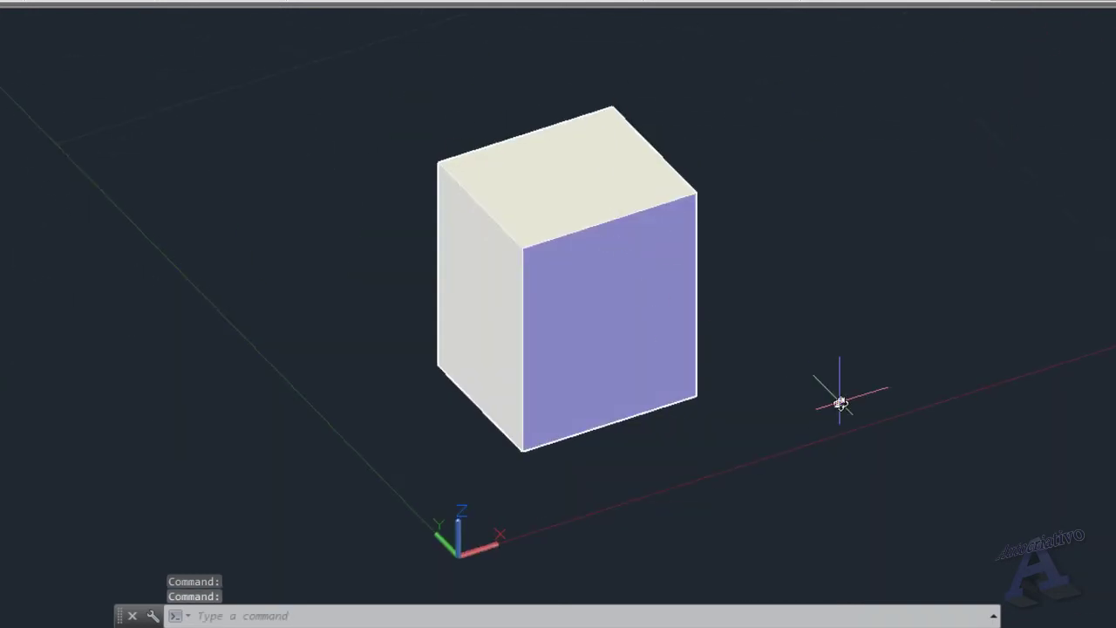
{"action": "mouse_move", "coordinate": [618, 292]}
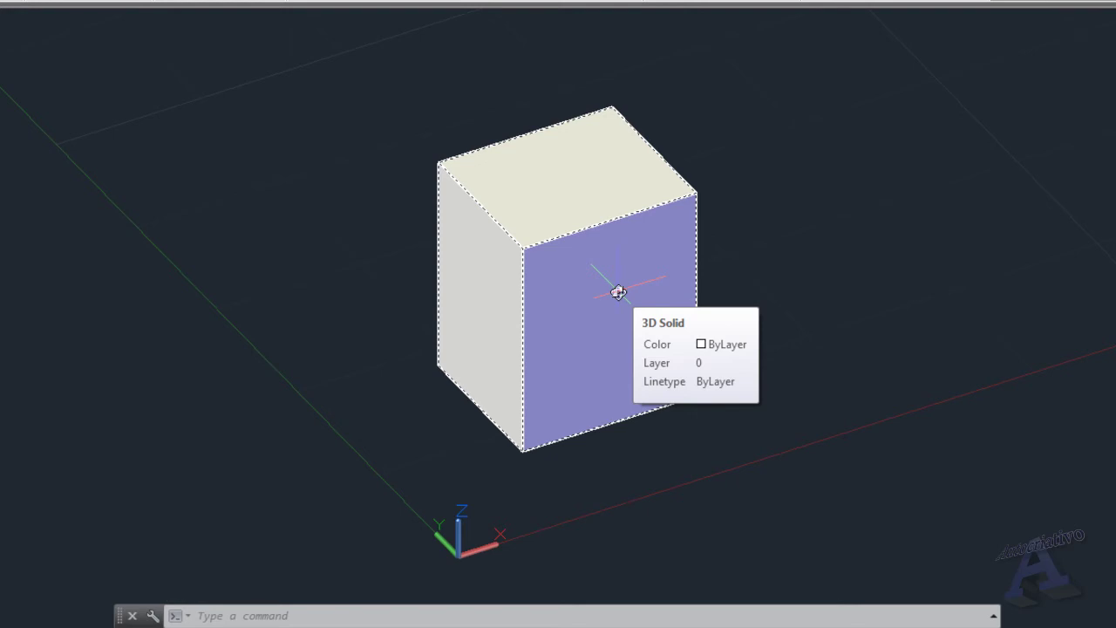
{"action": "scroll", "coordinate": [618, 292], "scroll_direction": "down", "scroll_amount": 3}
{"action": "middle_click_drag", "start_coordinate": [685, 271], "coordinate": [677, 373]}
{"action": "scroll", "coordinate": [657, 301], "scroll_direction": "up", "scroll_amount": 2}
{"action": "scroll", "coordinate": [682, 278], "scroll_direction": "up", "scroll_amount": 2}
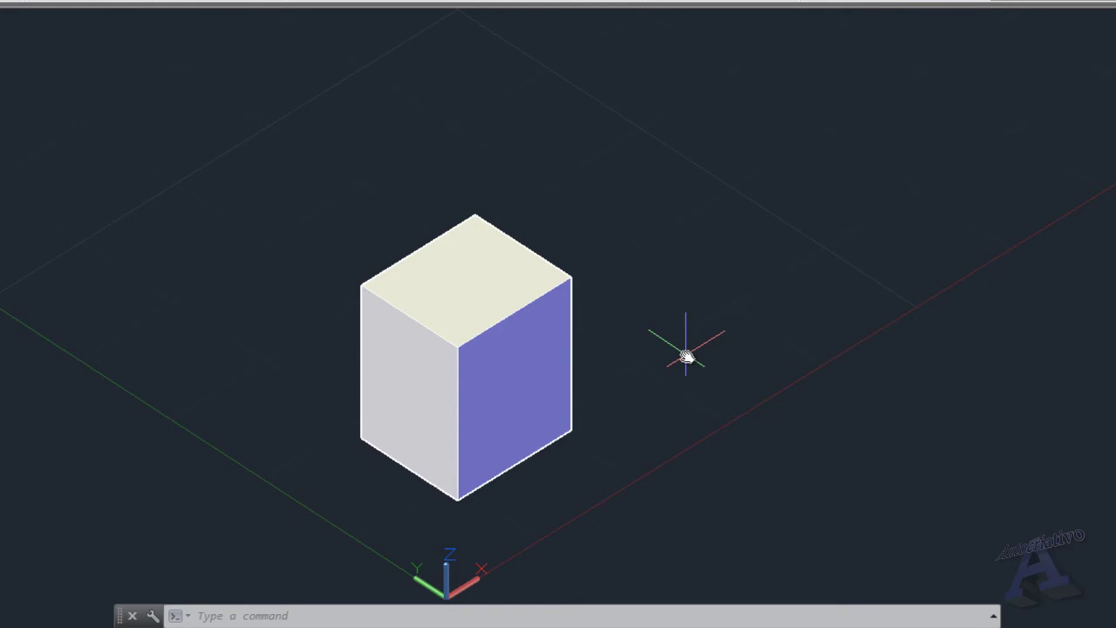
Step: Draw a freehand second rectangle on the XY plane beside the extruded solid, further along the positive X axis
{"action": "type", "text": "C"}
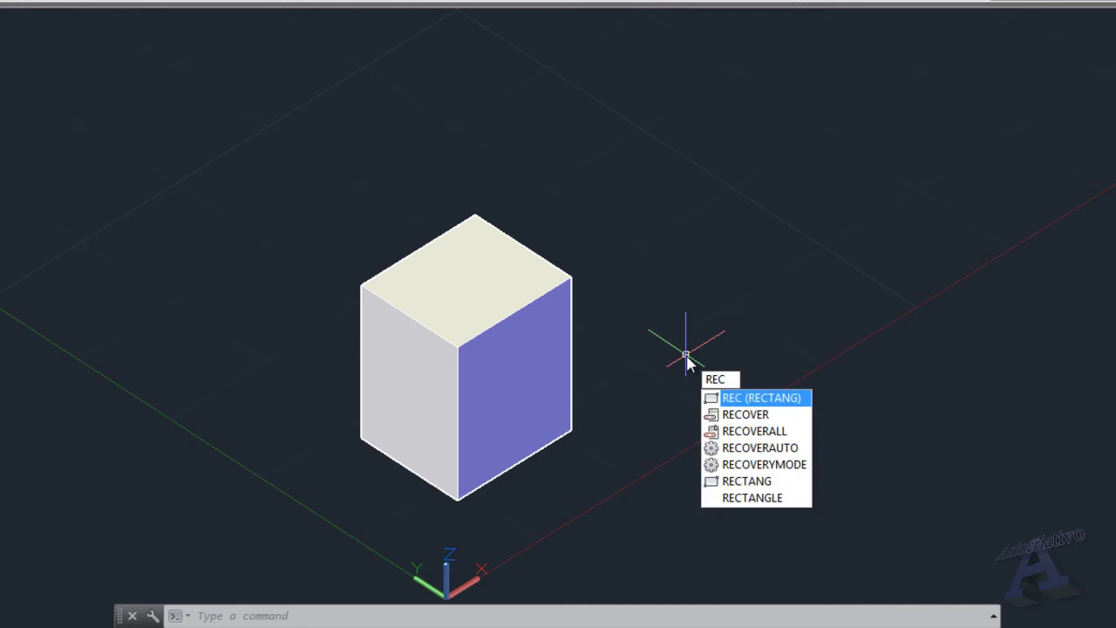
{"action": "key", "text": "Return"}
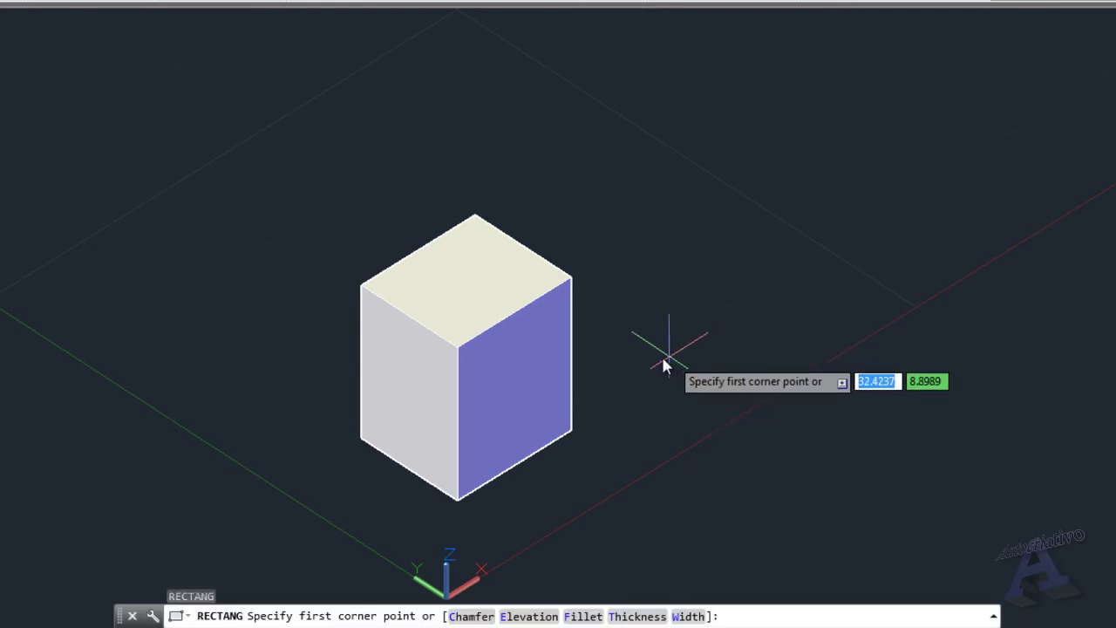
{"action": "middle_click_drag", "start_coordinate": [703, 326], "coordinate": [577, 461]}
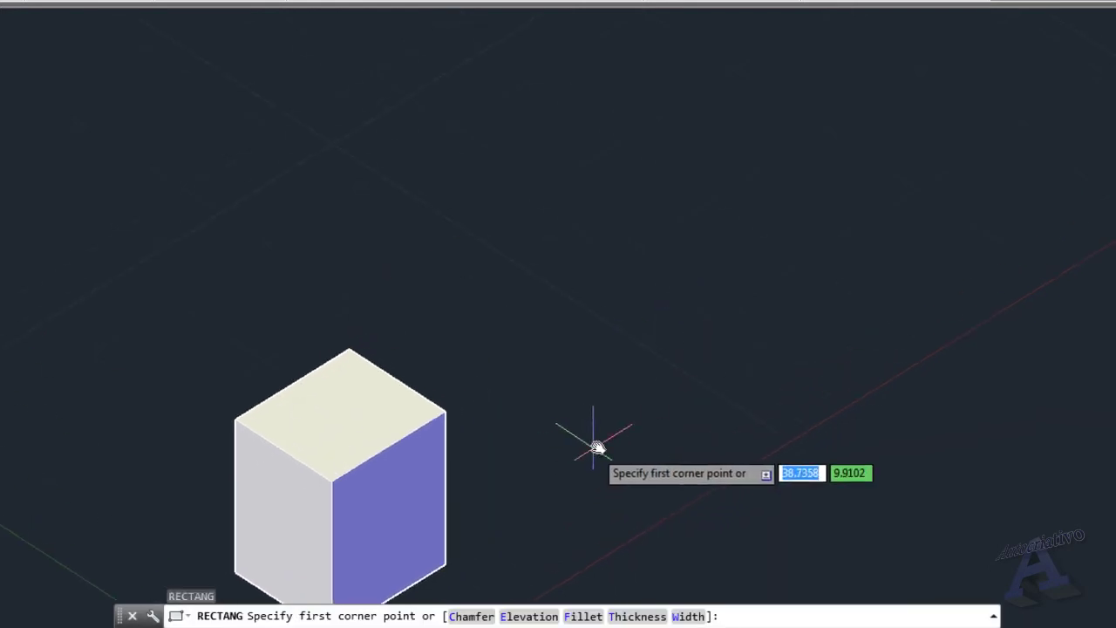
{"action": "left_click", "coordinate": [597, 445]}
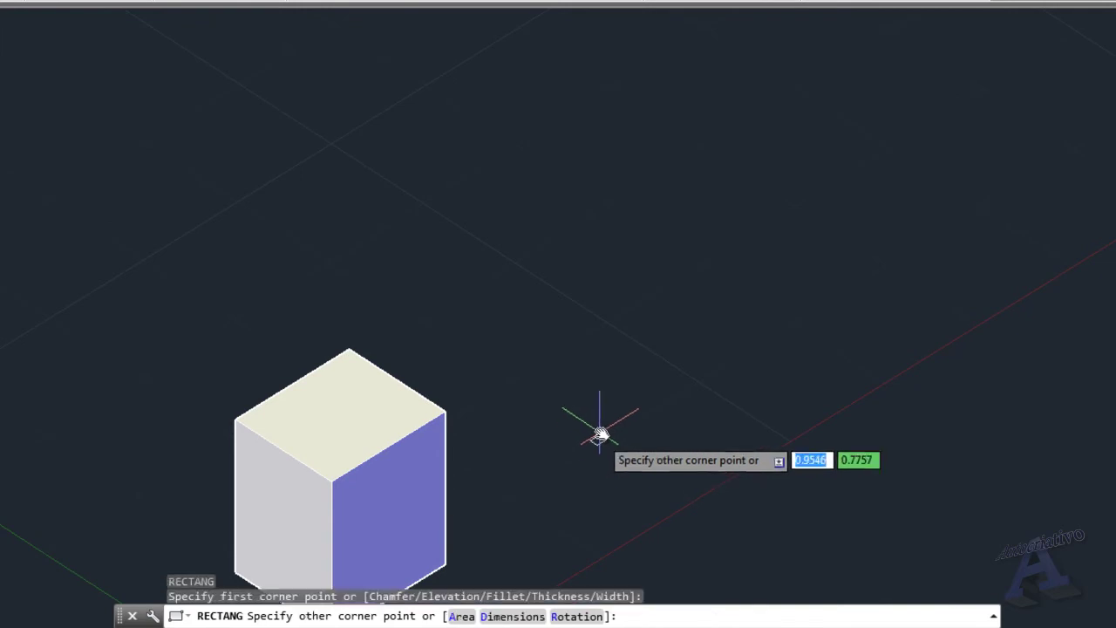
{"action": "left_click", "coordinate": [612, 275]}
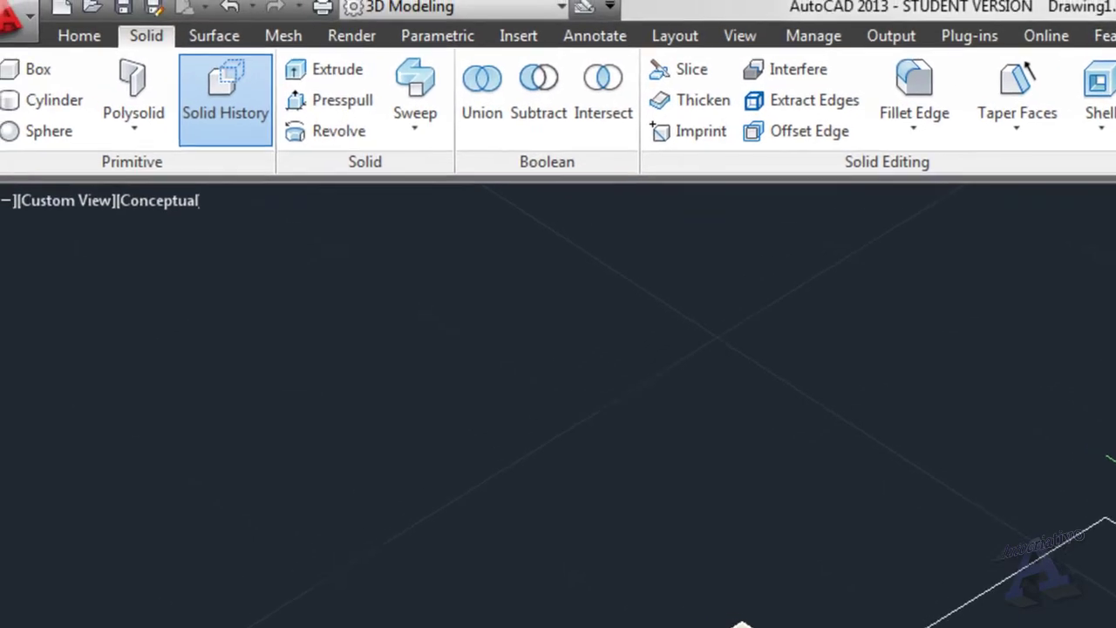
Step: Extrude the second rectangle as a solid with a taper angle of -10 degrees and a height of 20
{"action": "left_click", "coordinate": [378, 91]}
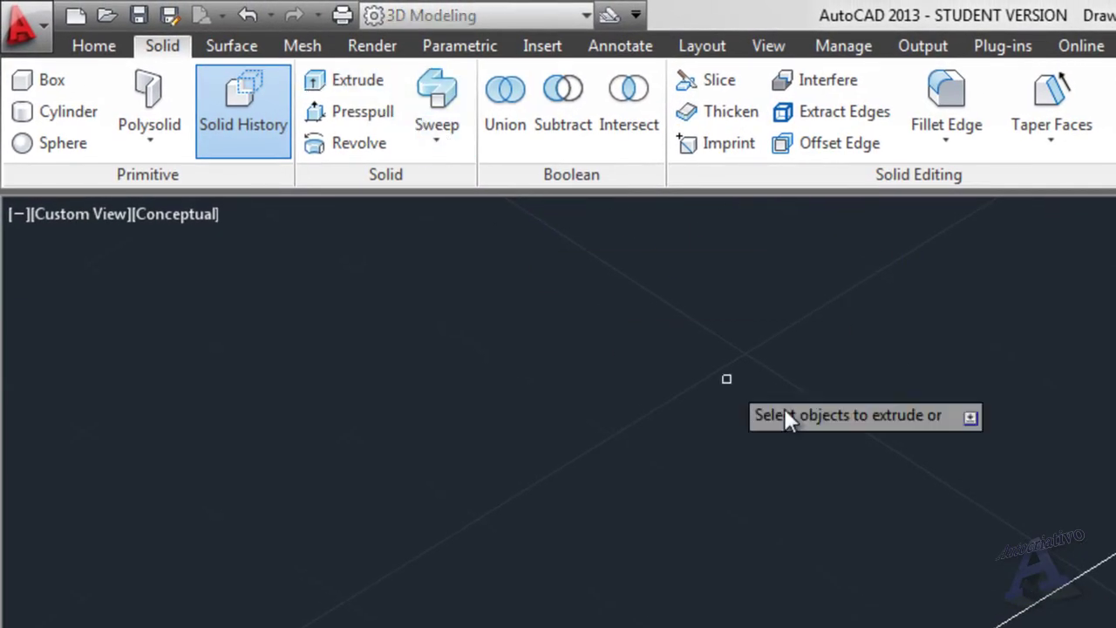
{"action": "left_click", "coordinate": [1029, 510]}
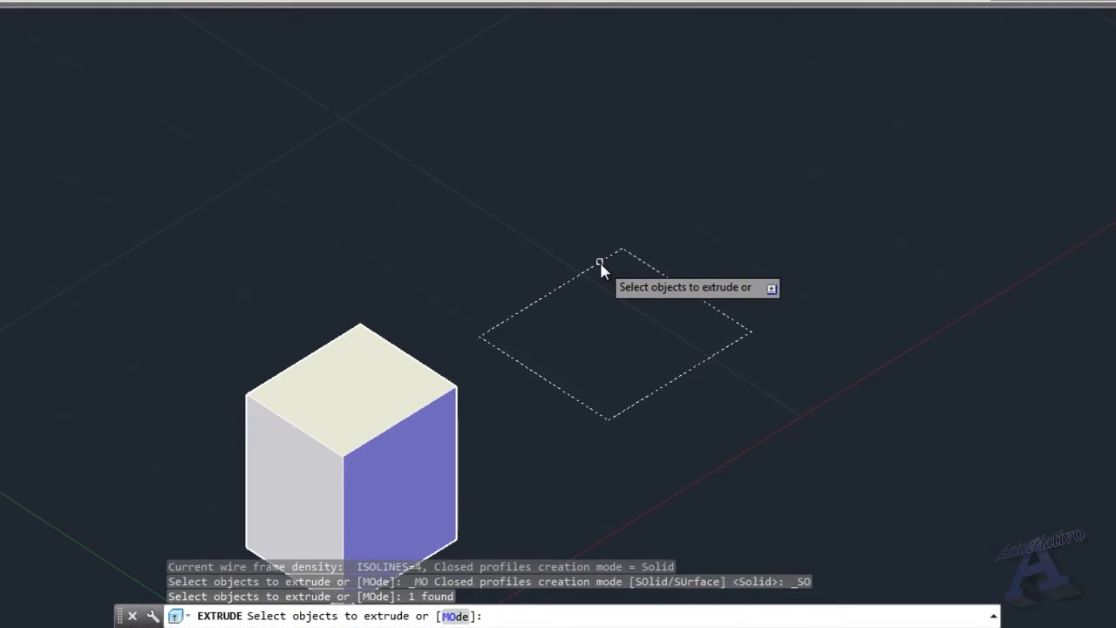
{"action": "key", "text": "Return"}
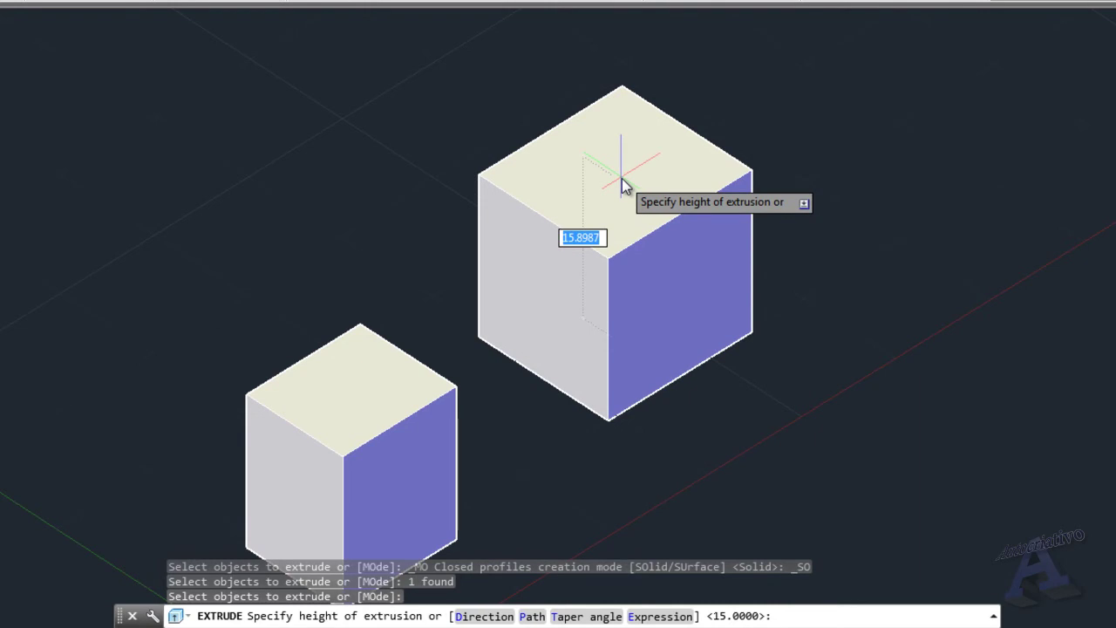
{"action": "type", "text": "T"}
{"action": "key", "text": "Return"}
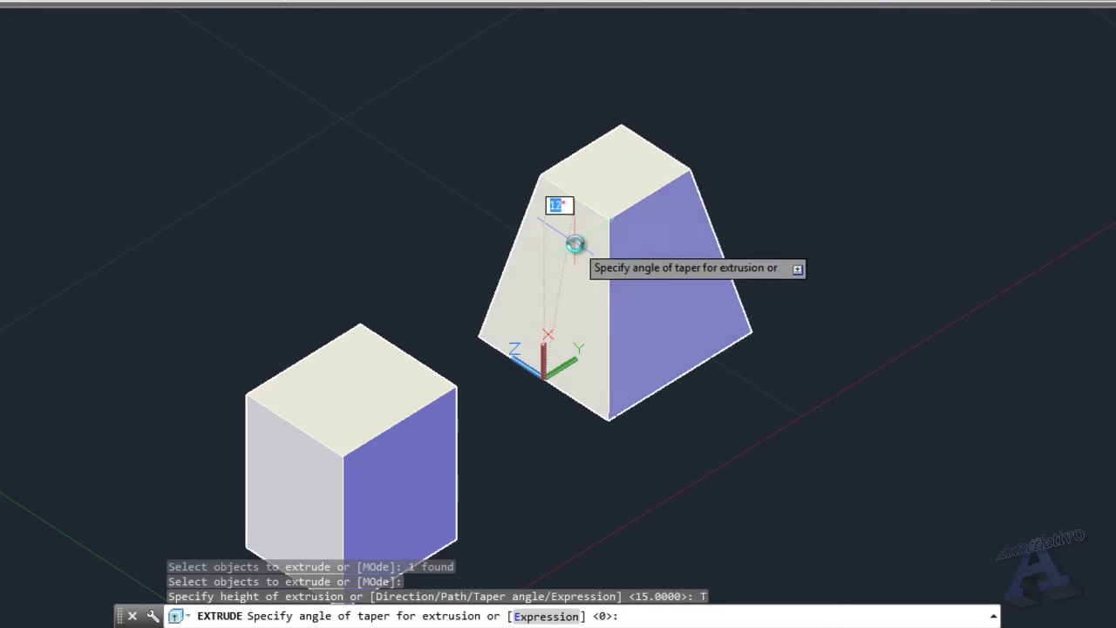
{"action": "scroll", "coordinate": [578, 236], "scroll_direction": "down", "scroll_amount": 2}
{"action": "middle_click_drag", "start_coordinate": [582, 238], "coordinate": [587, 308]}
{"action": "scroll", "coordinate": [585, 311], "scroll_direction": "up", "scroll_amount": 3}
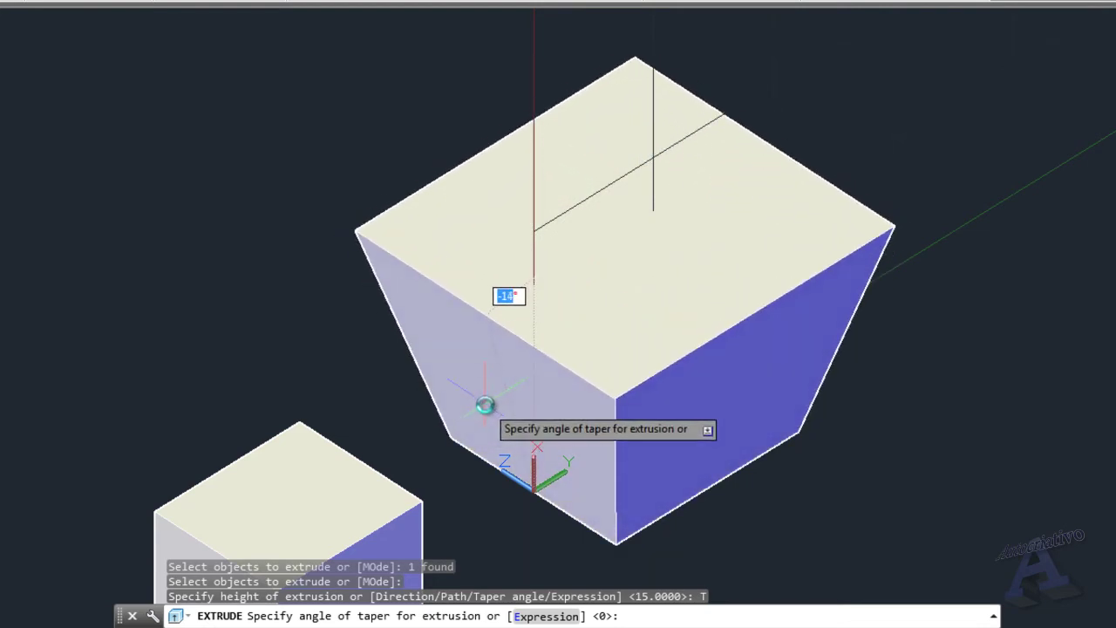
{"action": "type", "text": "-10"}
{"action": "key", "text": "Return"}
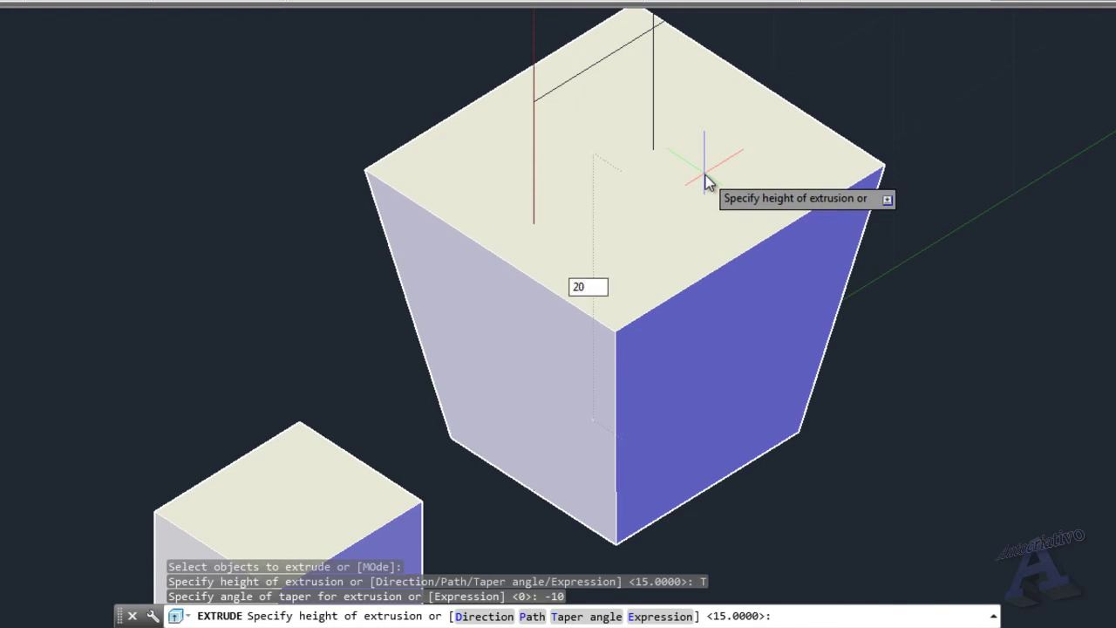
{"action": "type", "text": "20"}
{"action": "key", "text": "Return"}
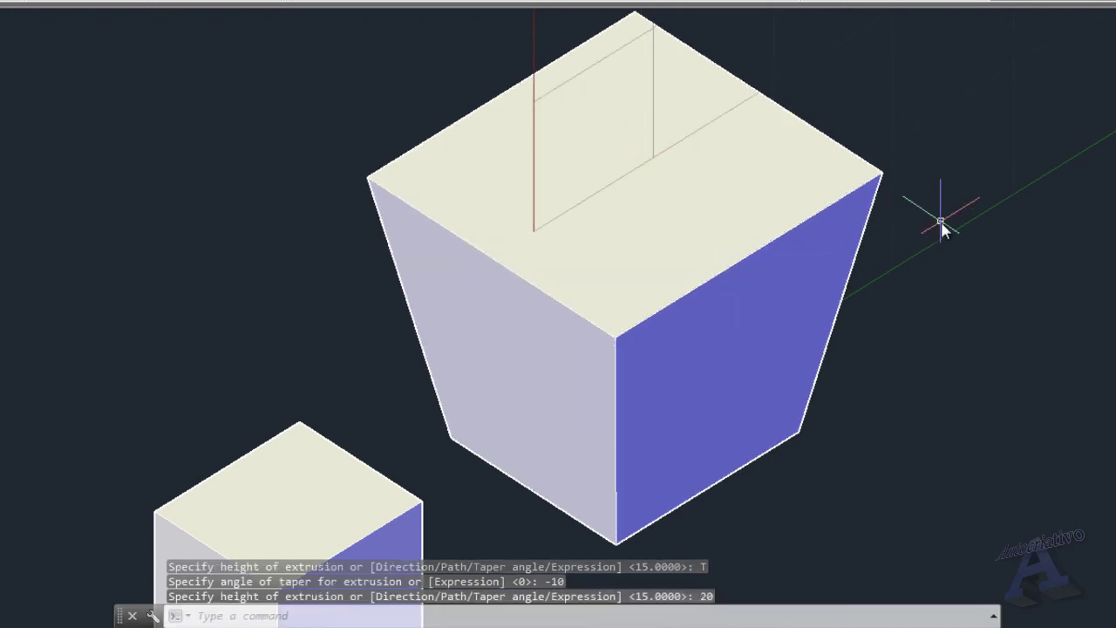
Step: Examine the straight and tapered solids from different angles and distances
{"action": "scroll", "coordinate": [925, 297], "scroll_direction": "down", "scroll_amount": 2}
{"action": "middle_click_drag", "start_coordinate": [939, 413], "coordinate": [860, 246]}
{"action": "middle_click_drag", "start_coordinate": [846, 291], "coordinate": [735, 187], "text": "shift"}
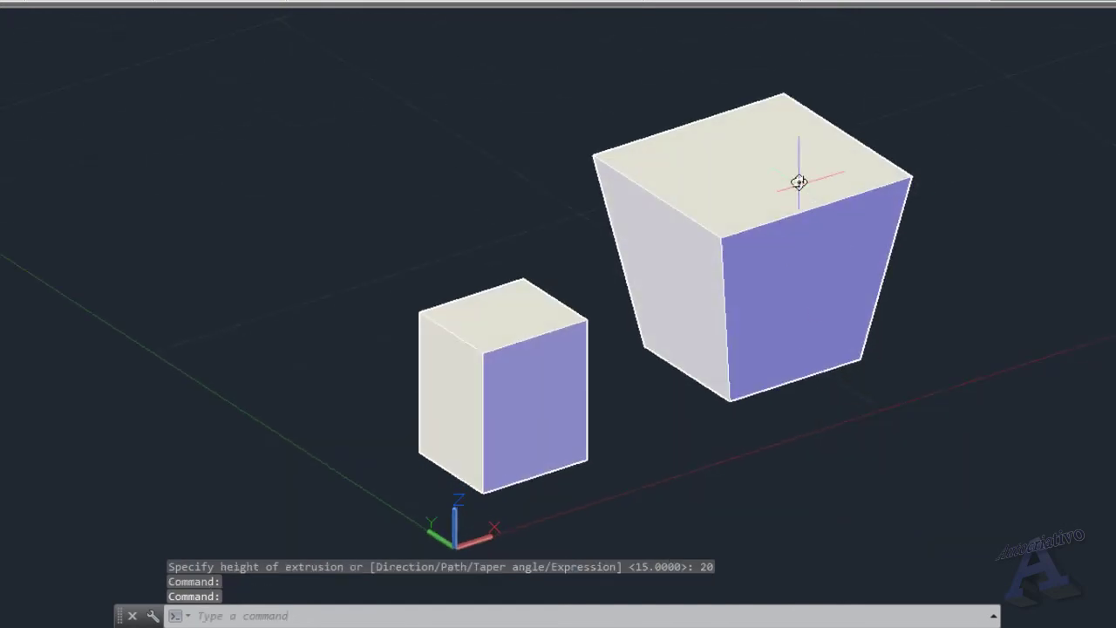
{"action": "scroll", "coordinate": [803, 191], "scroll_direction": "up", "scroll_amount": 3}
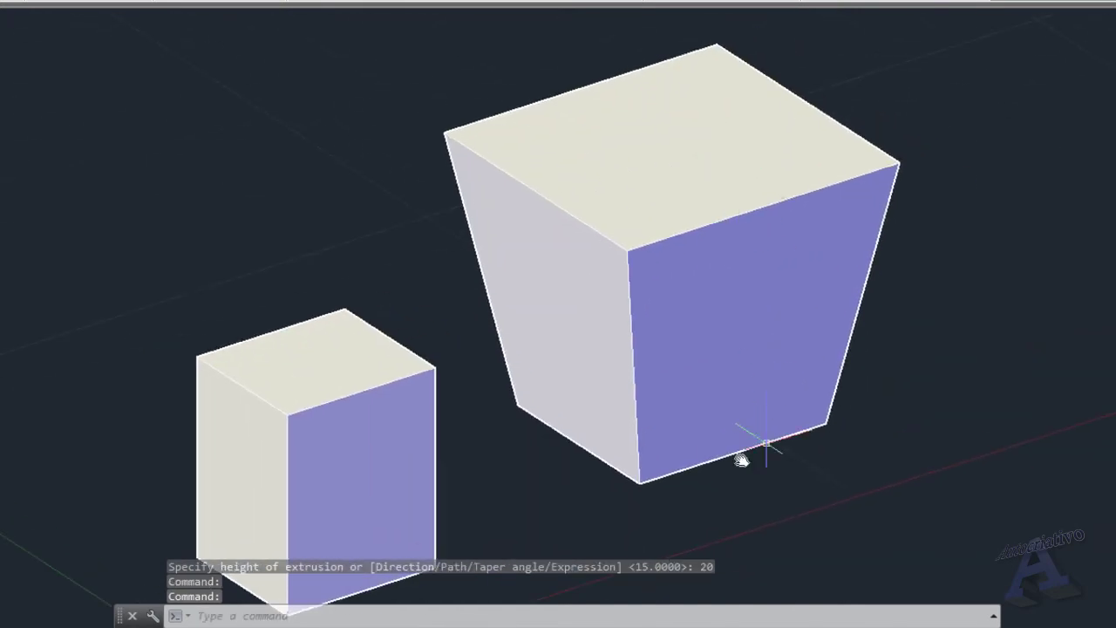
{"action": "middle_click_drag", "start_coordinate": [735, 476], "coordinate": [777, 426], "text": "shift"}
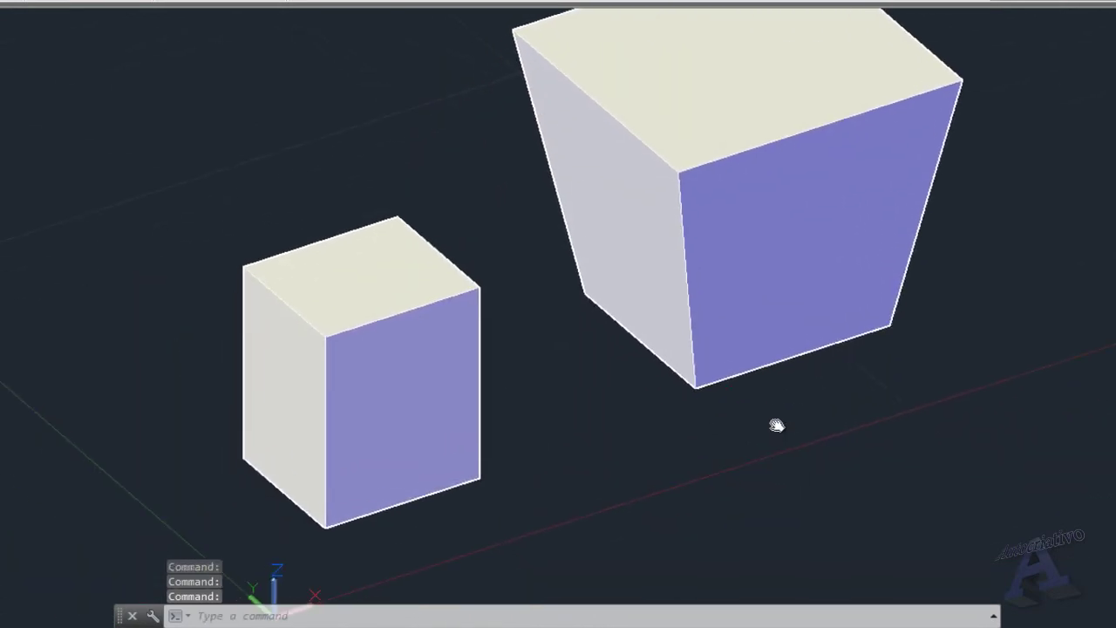
{"action": "scroll", "coordinate": [680, 418], "scroll_direction": "down", "scroll_amount": 3}
{"action": "middle_click_drag", "start_coordinate": [647, 445], "coordinate": [624, 434]}
{"action": "scroll", "coordinate": [687, 424], "scroll_direction": "up", "scroll_amount": 3}
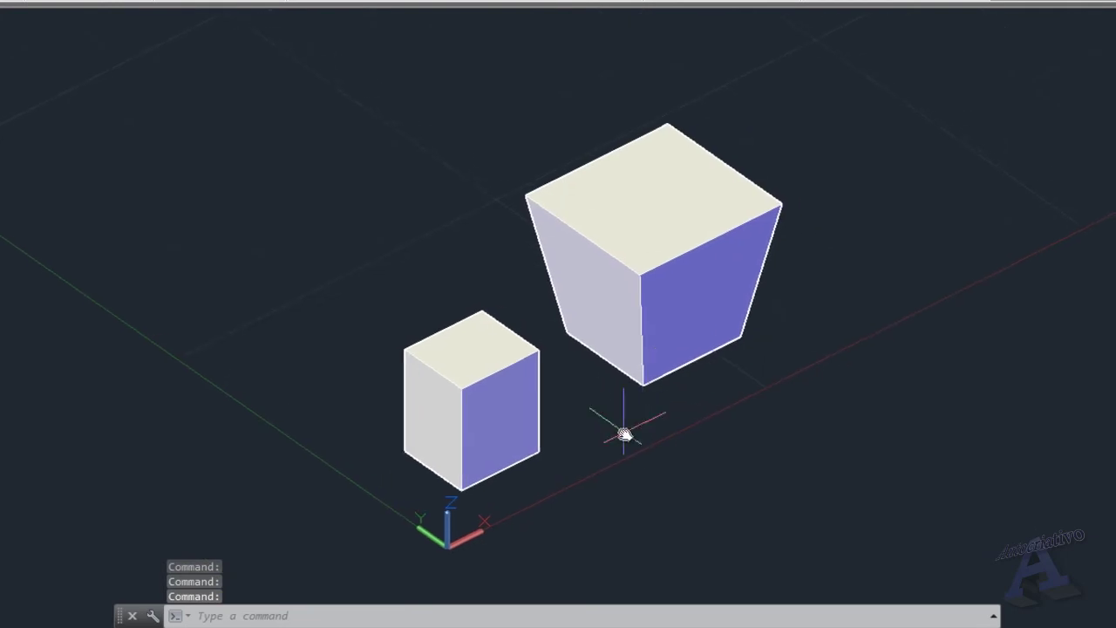
Step: Delete both the straight and the tapered solid from the drawing
{"action": "middle_click_drag", "start_coordinate": [757, 488], "coordinate": [787, 506]}
{"action": "left_click", "coordinate": [822, 521]}
{"action": "left_click", "coordinate": [503, 232]}
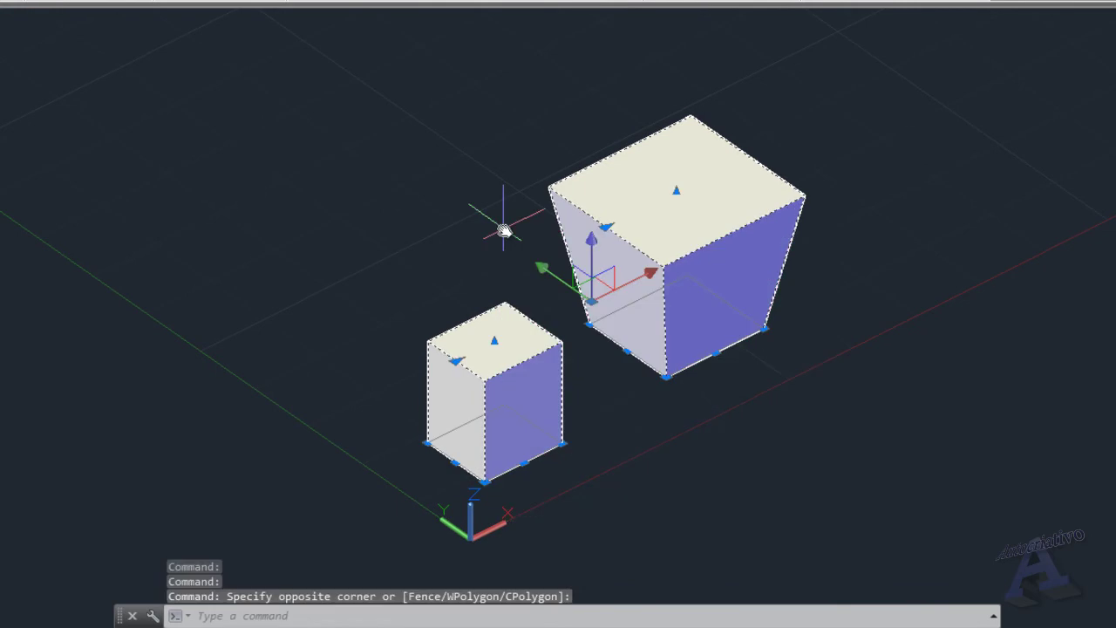
{"action": "key", "text": "Delete"}
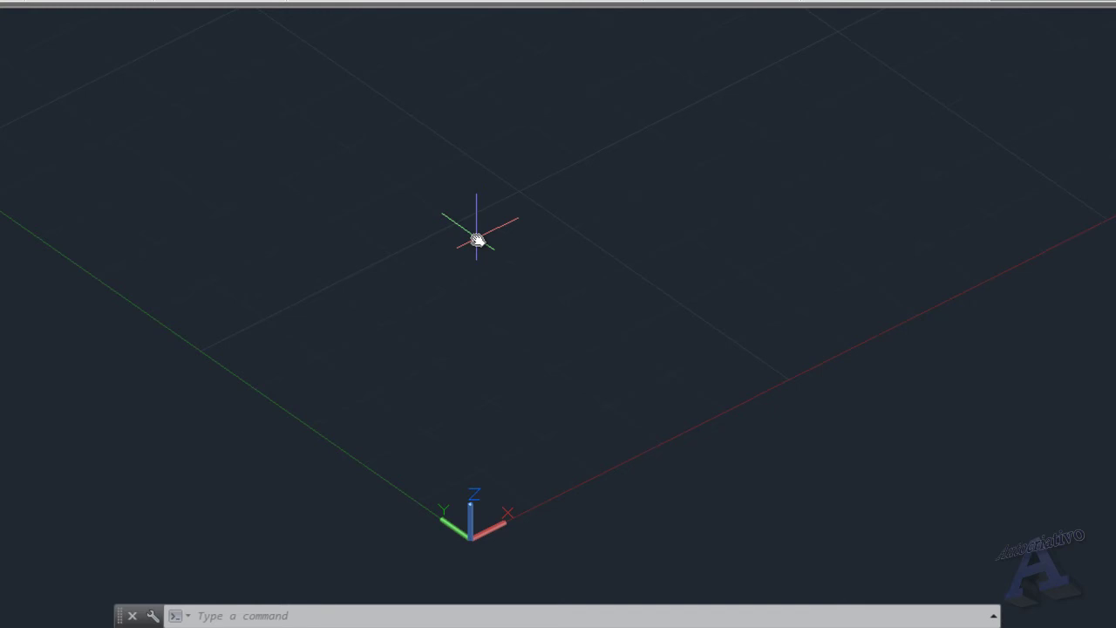
Step: Draw a new freehand rectangle on the empty XY plane, between the positive X and Y axes
{"action": "type", "text": "REC"}
{"action": "key", "text": "Return"}
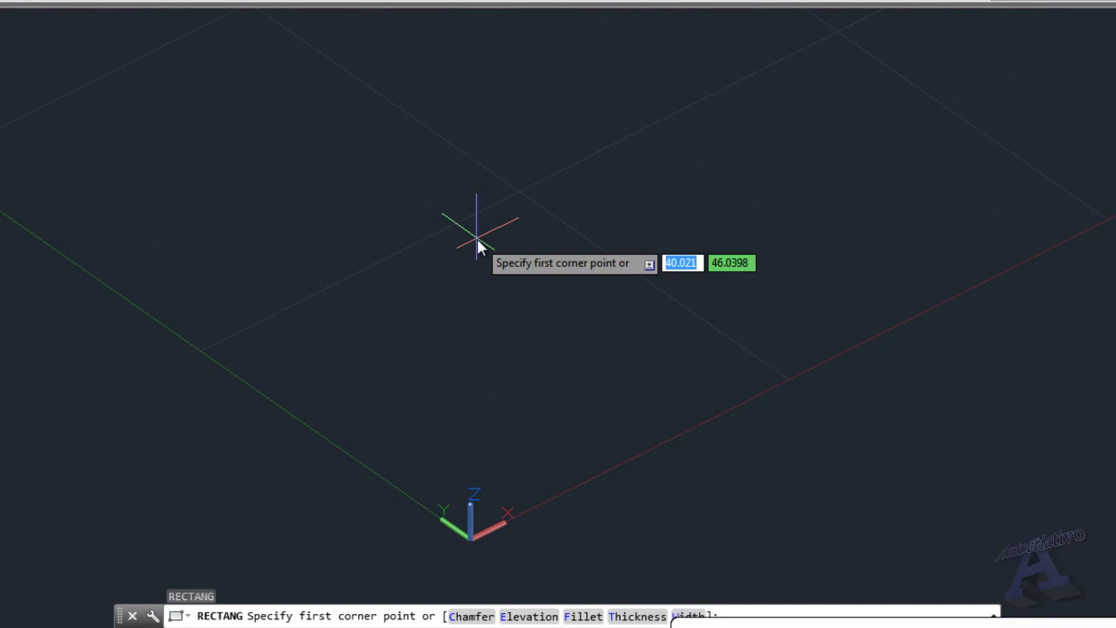
{"action": "middle_click_drag", "start_coordinate": [543, 288], "coordinate": [582, 332]}
{"action": "left_click", "coordinate": [541, 297]}
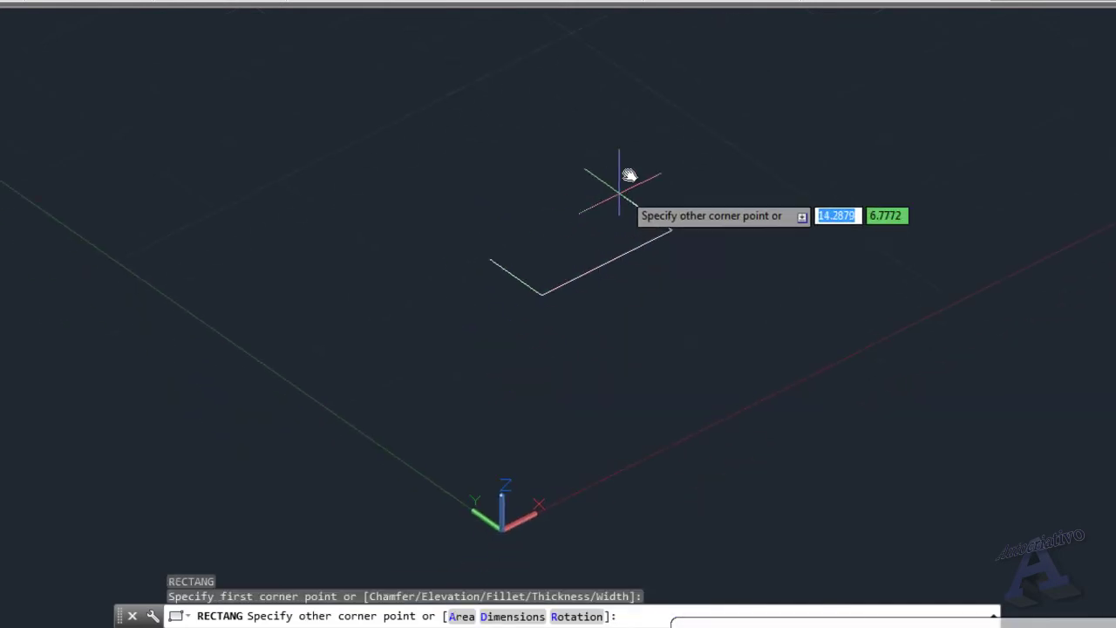
{"action": "left_click", "coordinate": [649, 149]}
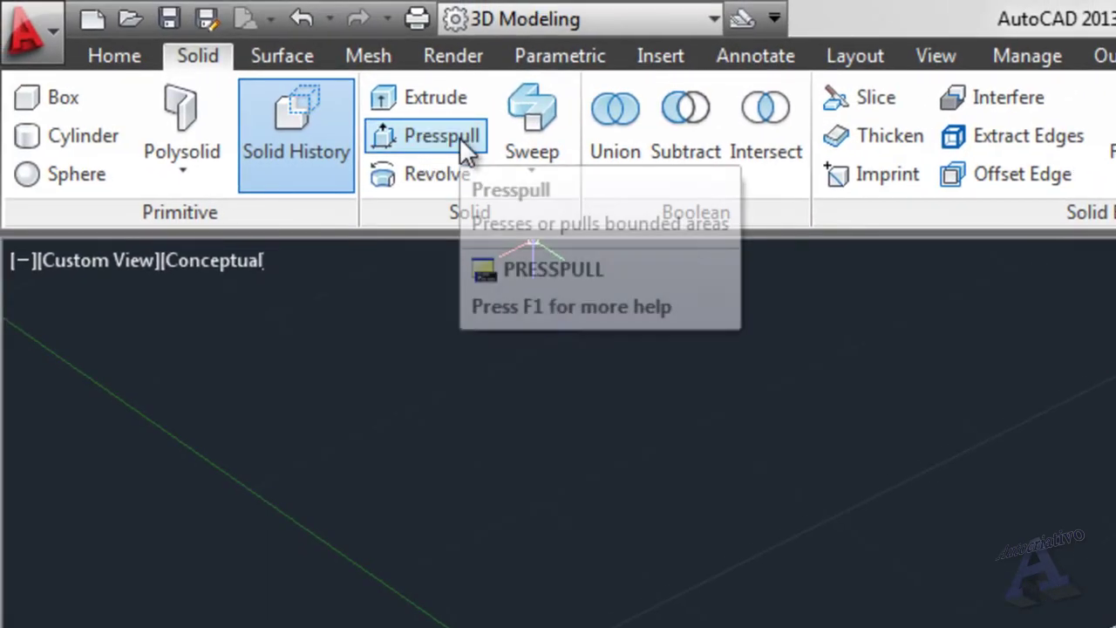
Step: Pull the area inside the rectangle up into a solid 20 high with Presspull
{"action": "left_click", "coordinate": [462, 139]}
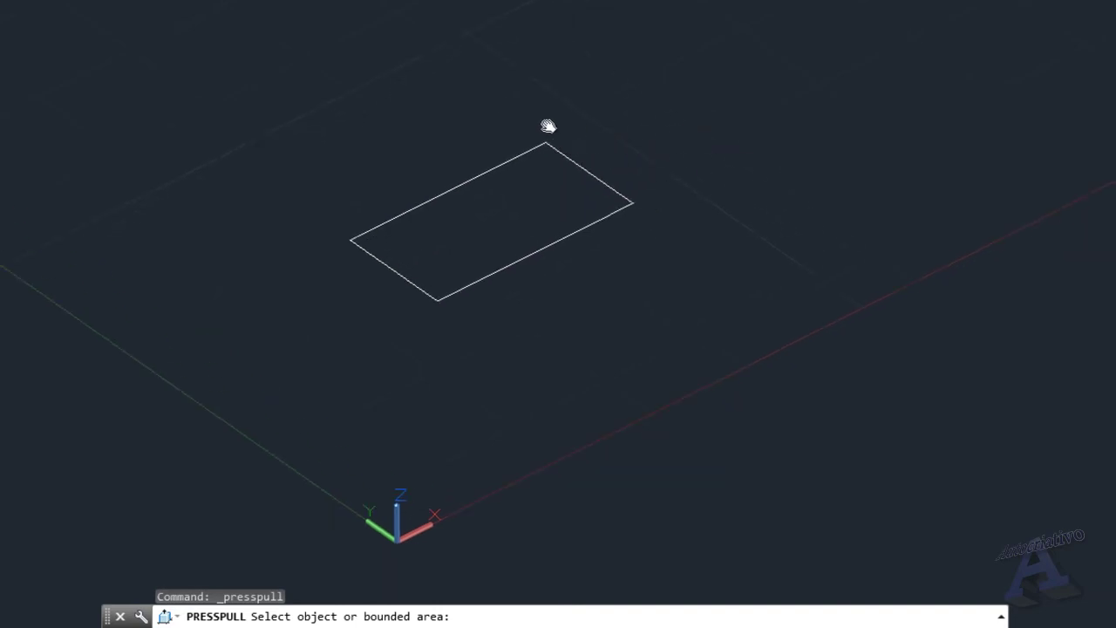
{"action": "left_click", "coordinate": [493, 219]}
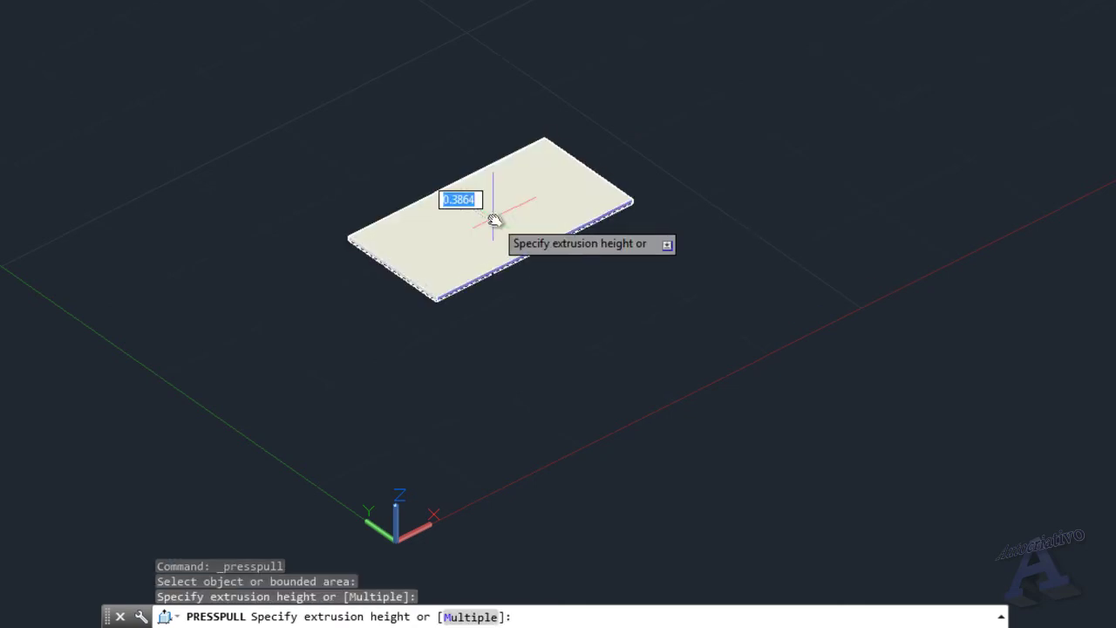
{"action": "middle_click_drag", "start_coordinate": [496, 142], "coordinate": [529, 175]}
{"action": "middle_click_drag", "start_coordinate": [521, 133], "coordinate": [538, 145]}
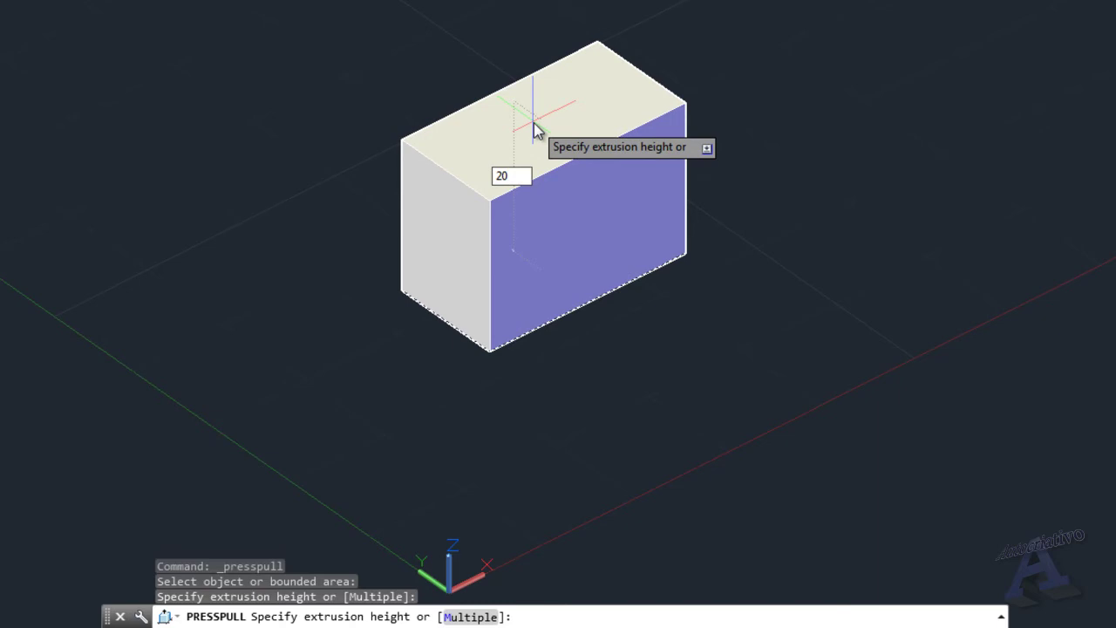
{"action": "key", "text": "Return"}
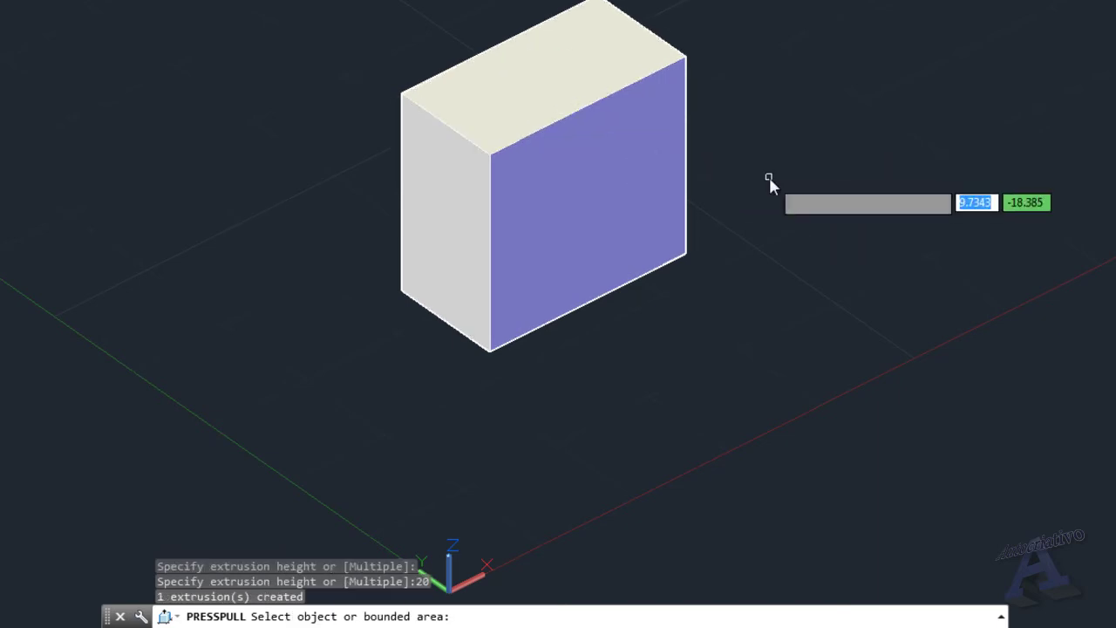
{"action": "key", "text": "Return"}
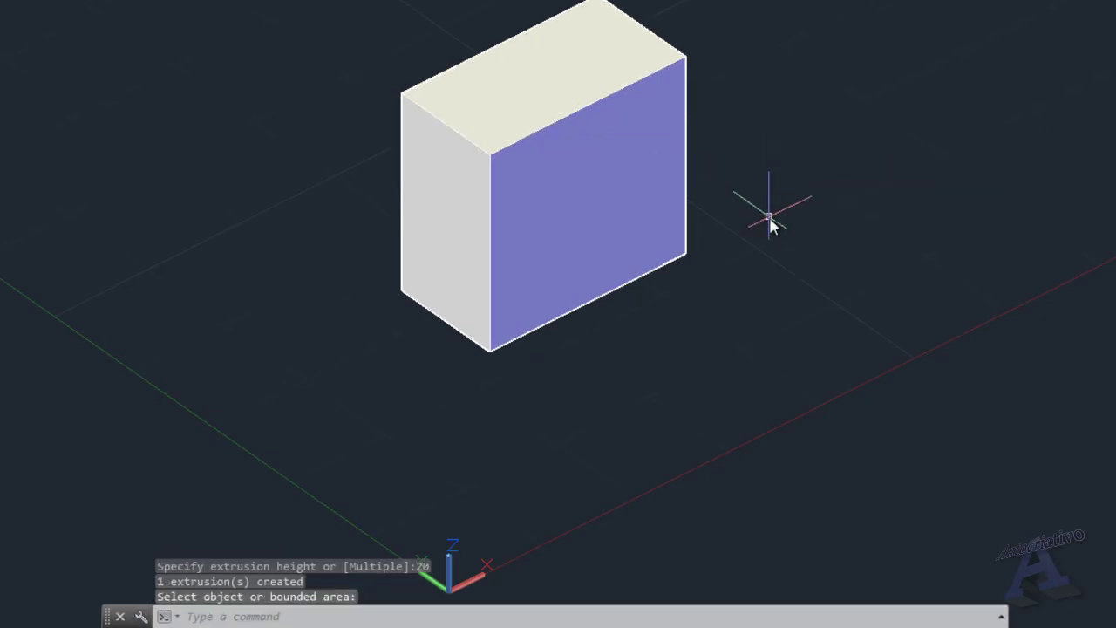
Step: Turn off Dynamic UCS and draw a rectangle on the XY plane, starting at the solid's nearest bottom corner and lying along its blue face
{"action": "mouse_move", "coordinate": [764, 225]}
{"action": "middle_mouse_down", "text": "shift"}
{"action": "mouse_move", "coordinate": [762, 209]}
{"action": "mouse_move", "coordinate": [615, 210]}
{"action": "mouse_move", "coordinate": [608, 90]}
{"action": "mouse_move", "coordinate": [713, 97]}
{"action": "mouse_move", "coordinate": [802, 134]}
{"action": "mouse_move", "coordinate": [834, 189]}
{"action": "mouse_move", "coordinate": [782, 254]}
{"action": "mouse_move", "coordinate": [781, 231]}
{"action": "middle_mouse_up", "text": "shift"}
{"action": "middle_click_drag", "start_coordinate": [756, 179], "coordinate": [752, 231]}
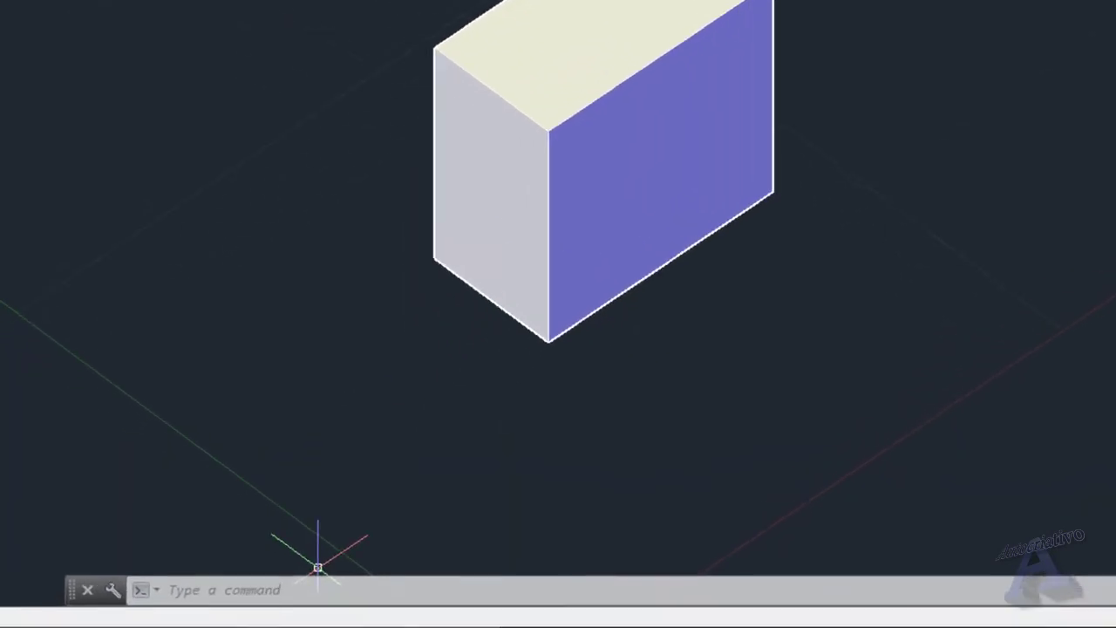
{"action": "key", "text": "F6"}
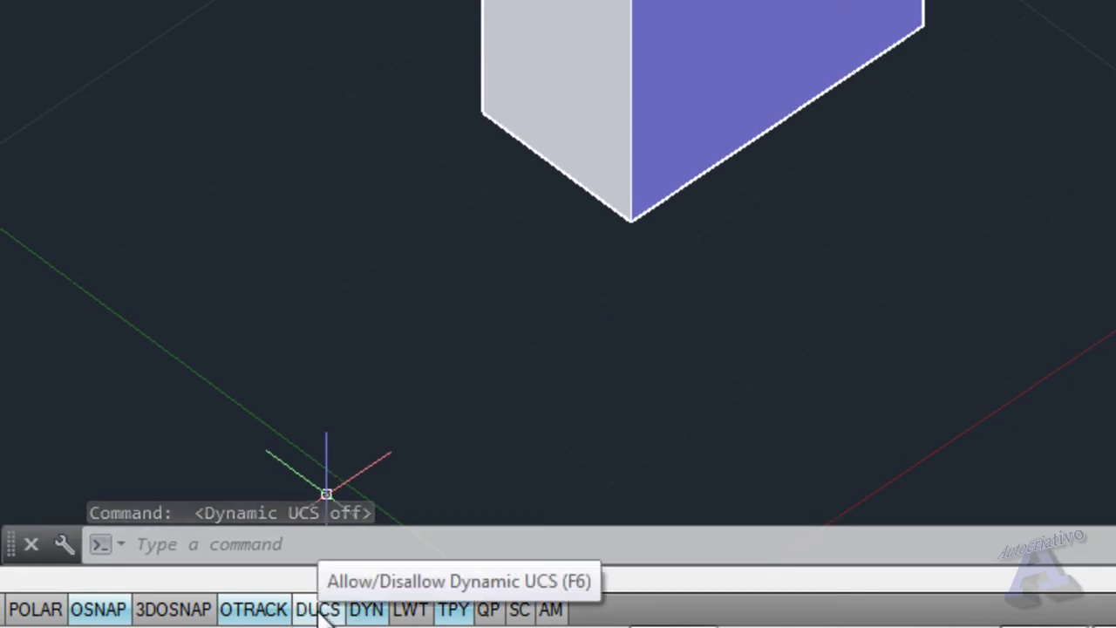
{"action": "type", "text": "REC"}
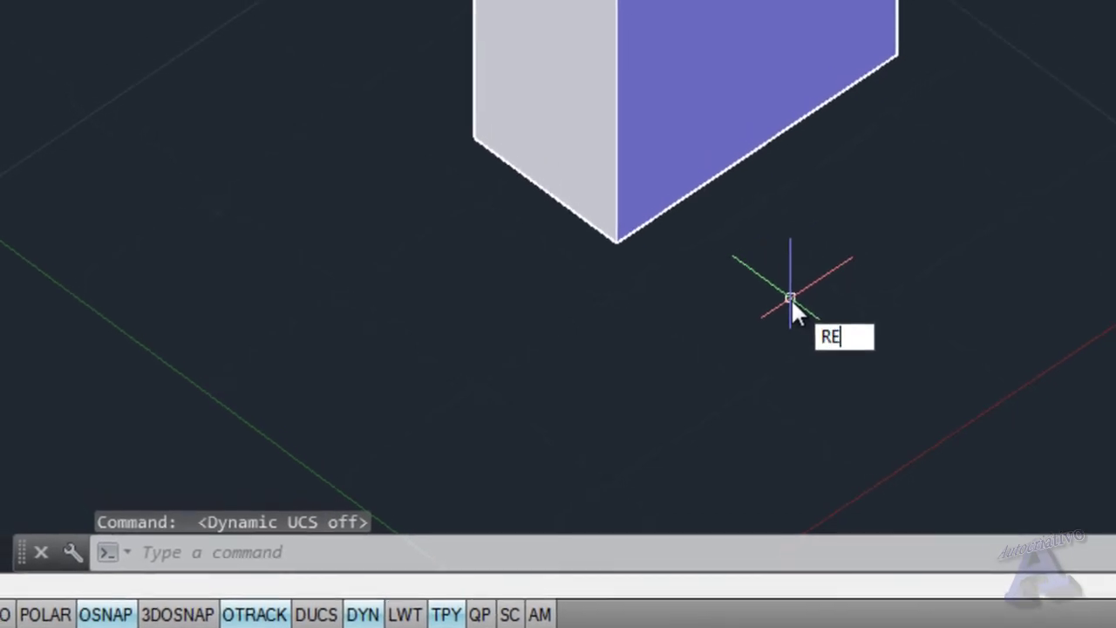
{"action": "key", "text": "Return"}
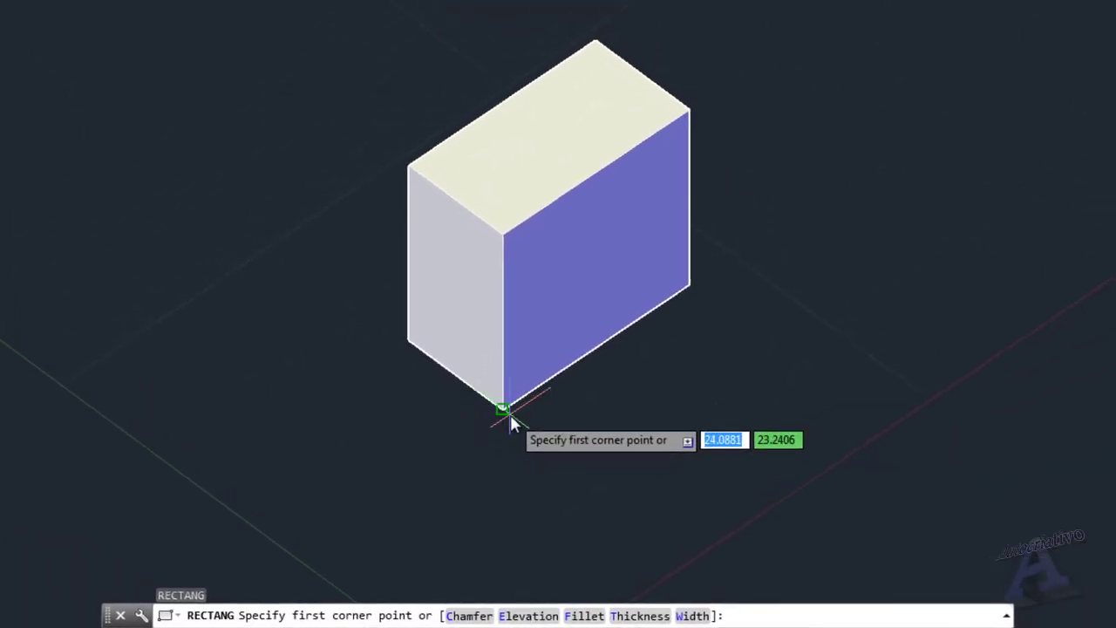
{"action": "left_click", "coordinate": [502, 411]}
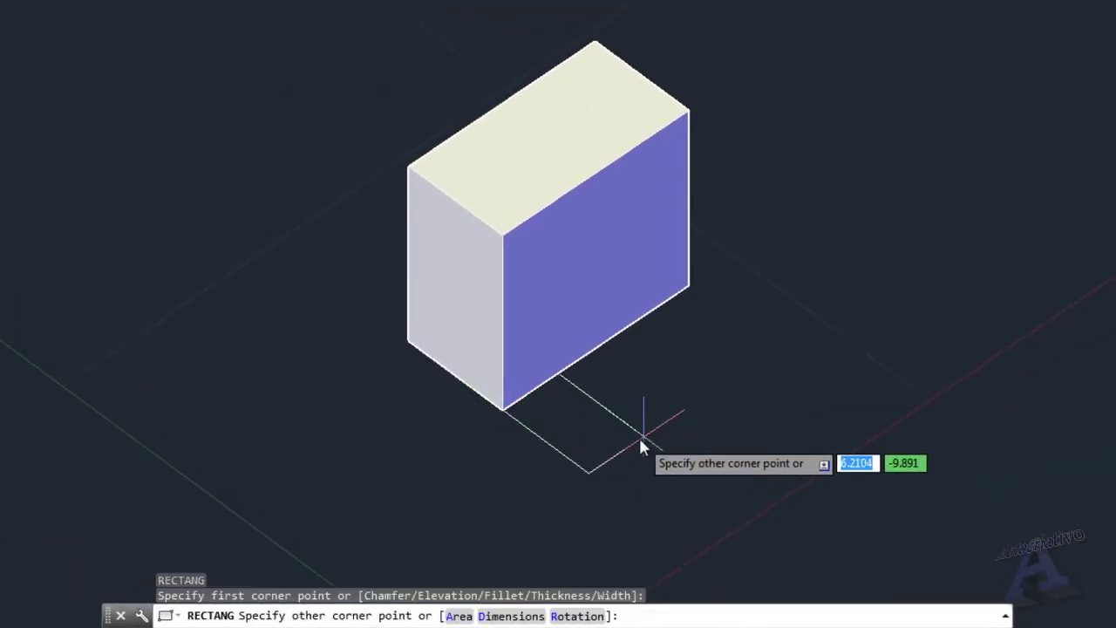
{"action": "left_click", "coordinate": [707, 409]}
Step: Finish the rectangle beside the blue face and rotate it upright about its X axis with the Rotate Gizmo, using Ortho
{"action": "middle_click_drag", "start_coordinate": [794, 410], "coordinate": [717, 414]}
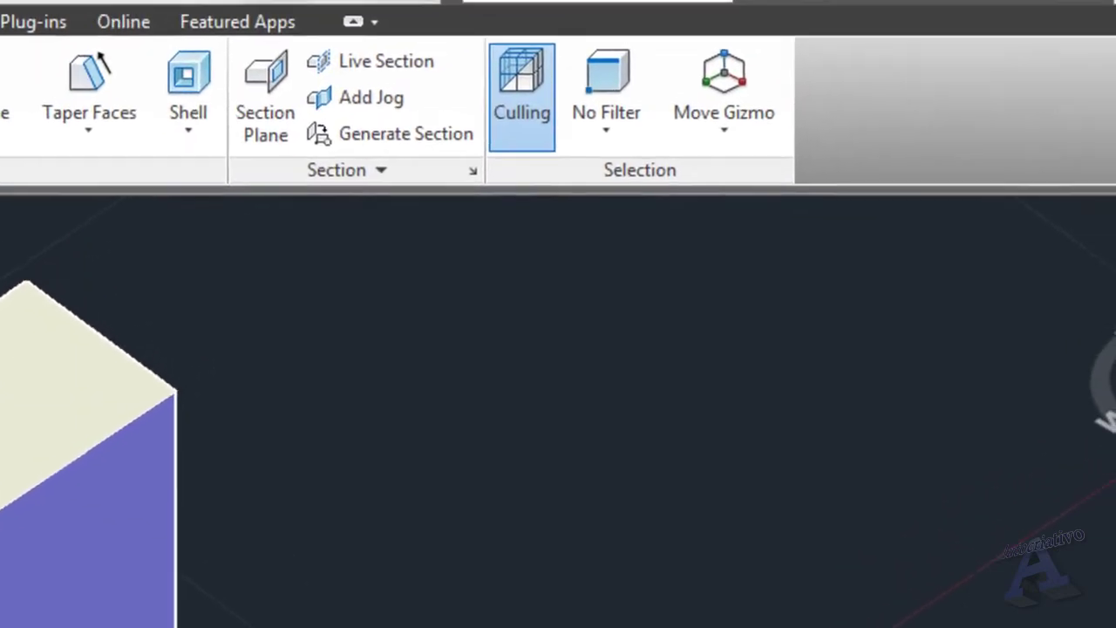
{"action": "left_click", "coordinate": [748, 135]}
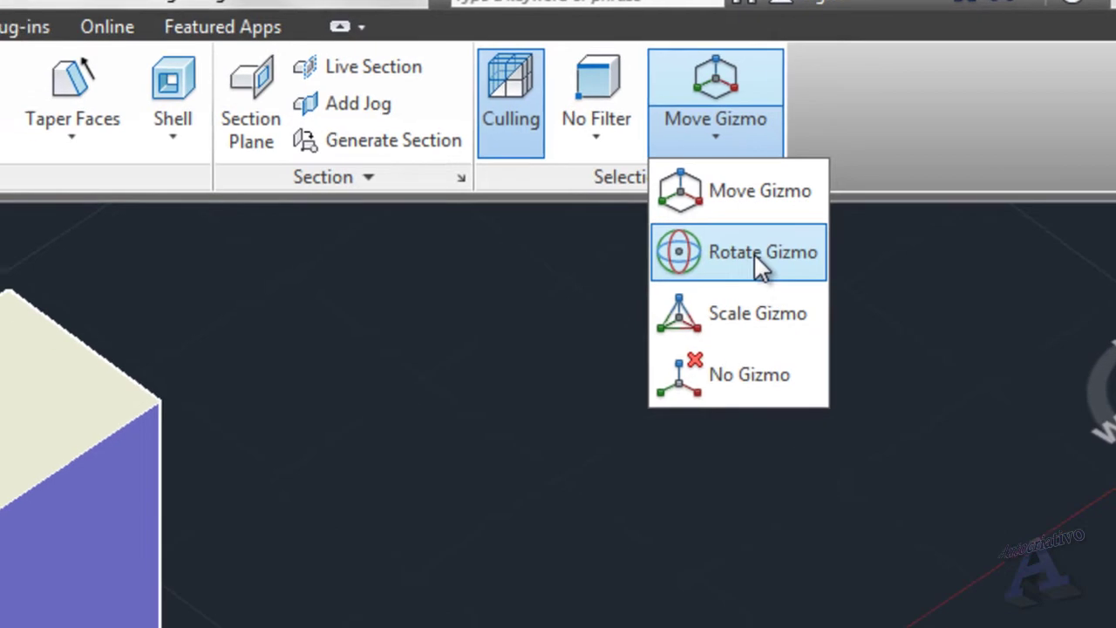
{"action": "left_click", "coordinate": [727, 300]}
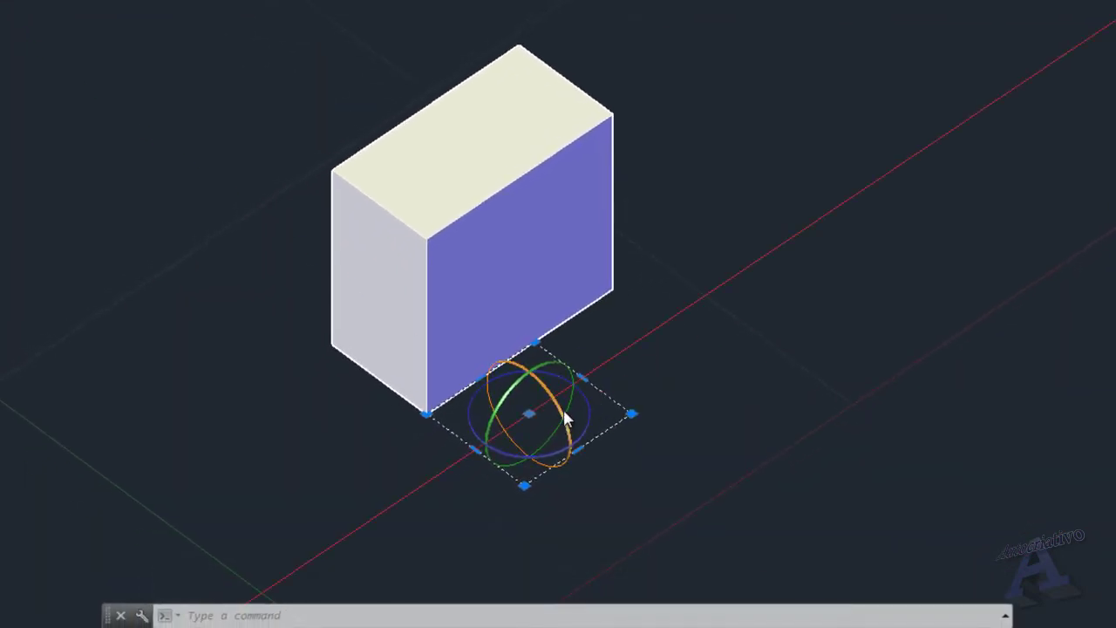
{"action": "left_click", "coordinate": [564, 420]}
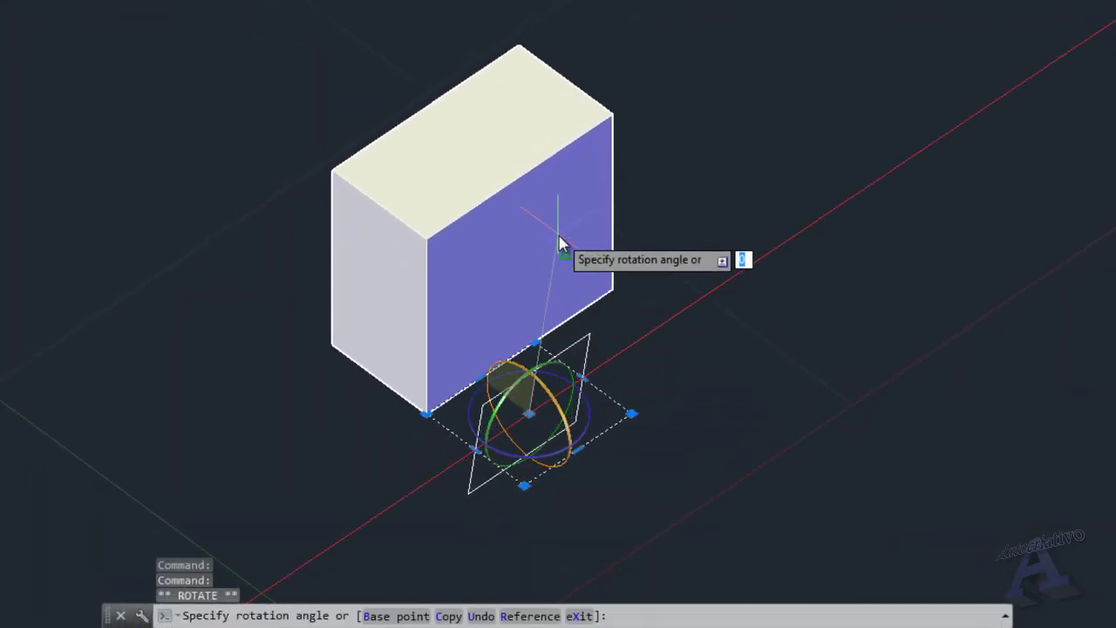
{"action": "left_click", "coordinate": [538, 196]}
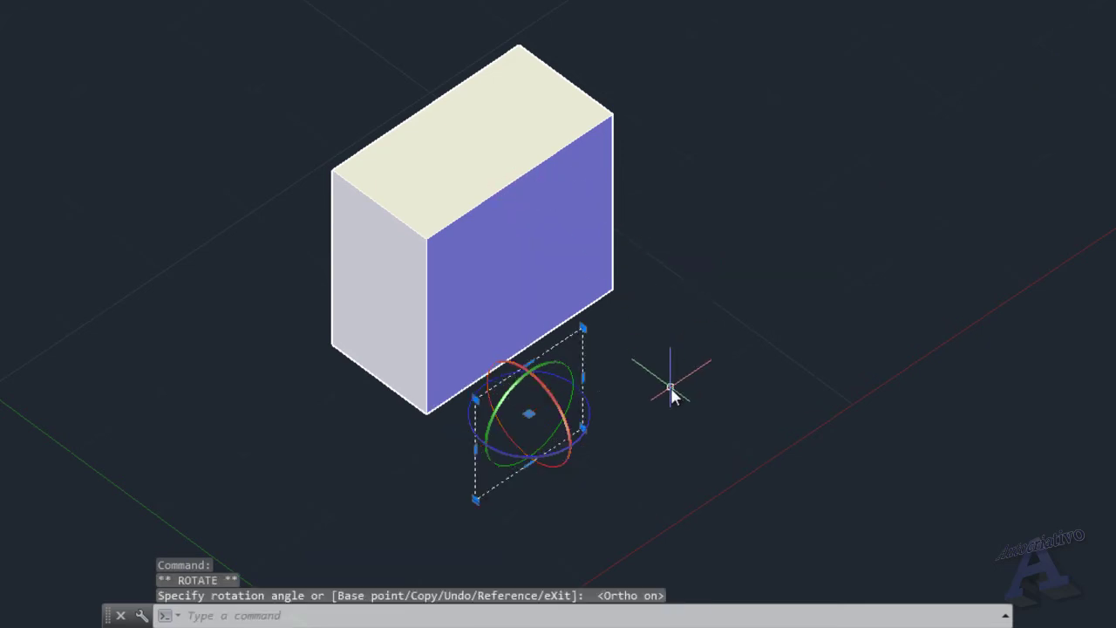
{"action": "key", "text": "Escape"}
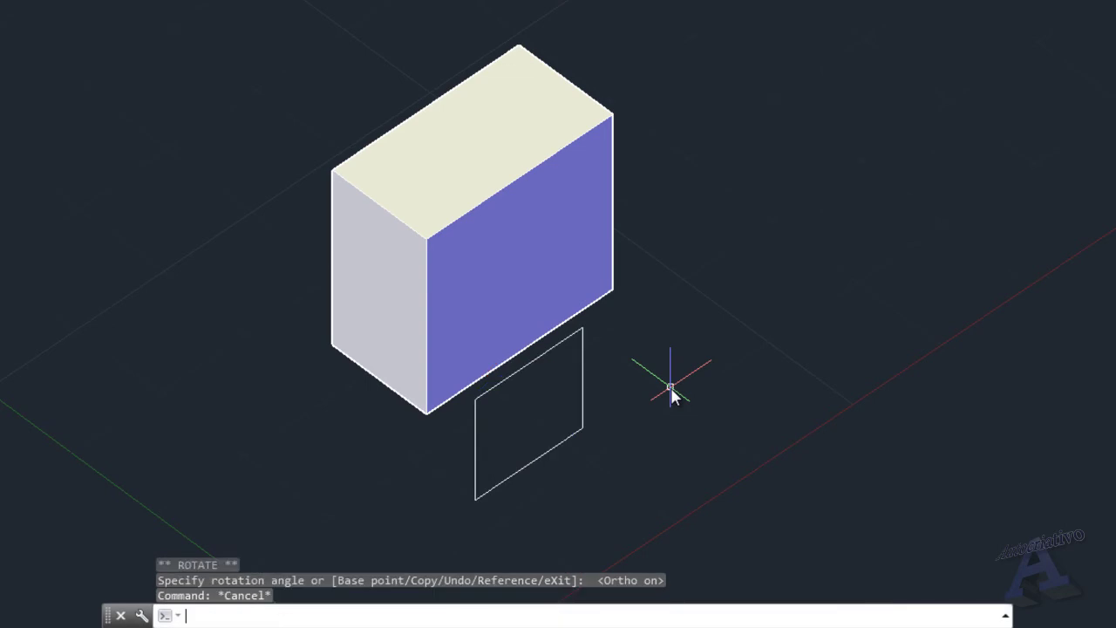
Step: Start moving the upright rectangle, using MID2 to take the midpoint between two opposite corners as the base point
{"action": "mouse_move", "coordinate": [692, 433]}
{"action": "middle_mouse_down", "text": "shift"}
{"action": "mouse_move", "coordinate": [763, 222]}
{"action": "mouse_move", "coordinate": [616, 197]}
{"action": "mouse_move", "coordinate": [508, 324]}
{"action": "mouse_move", "coordinate": [541, 401]}
{"action": "mouse_move", "coordinate": [806, 341]}
{"action": "mouse_move", "coordinate": [832, 376]}
{"action": "mouse_move", "coordinate": [677, 406]}
{"action": "mouse_move", "coordinate": [704, 415]}
{"action": "middle_mouse_up", "text": "shift"}
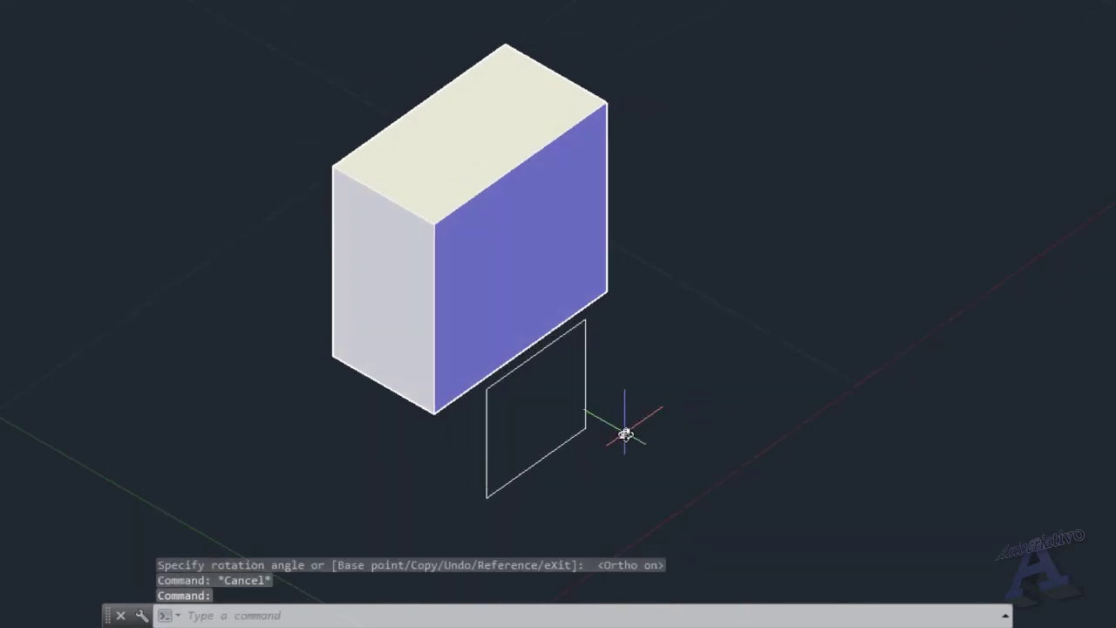
{"action": "key", "text": "Return"}
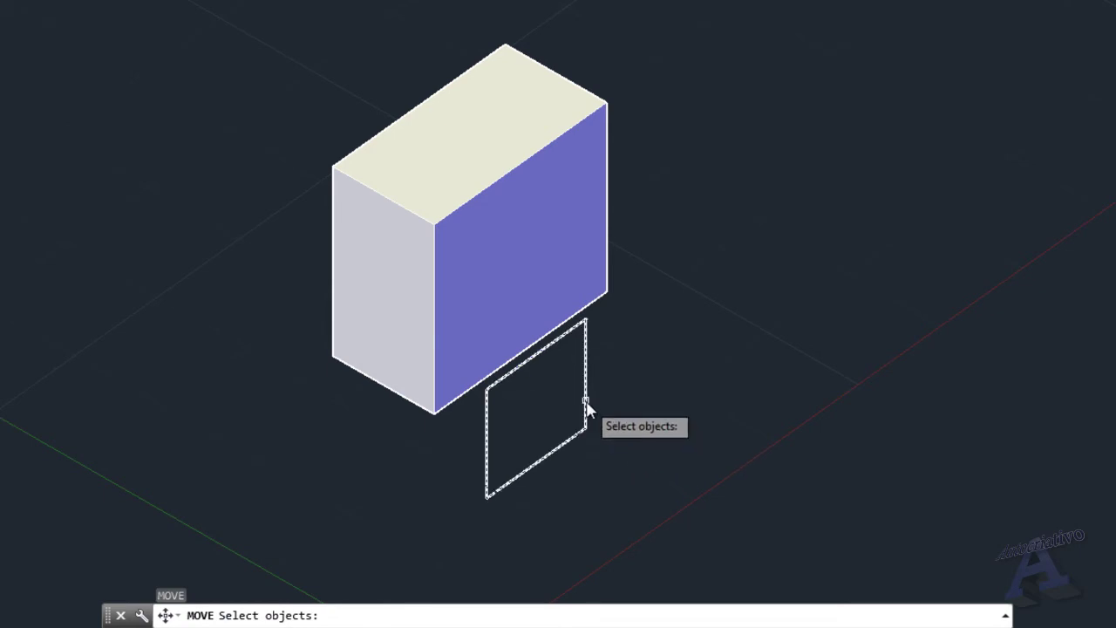
{"action": "key", "text": "Return"}
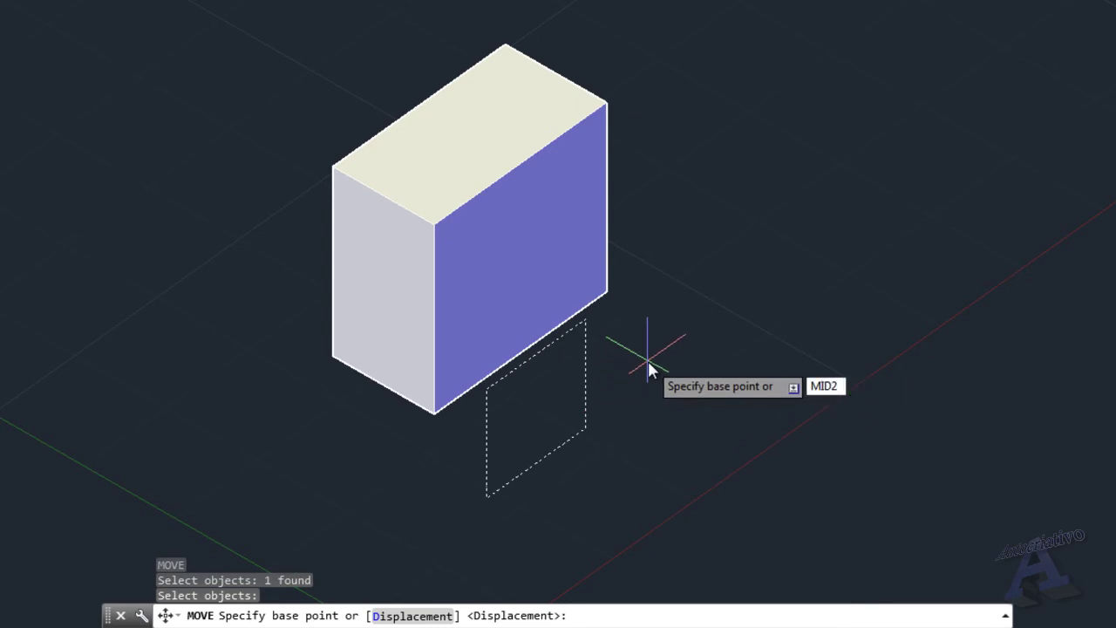
{"action": "key", "text": "Return"}
{"action": "middle_click_drag", "start_coordinate": [650, 371], "coordinate": [700, 239]}
{"action": "scroll", "coordinate": [660, 249], "scroll_direction": "up", "scroll_amount": 2}
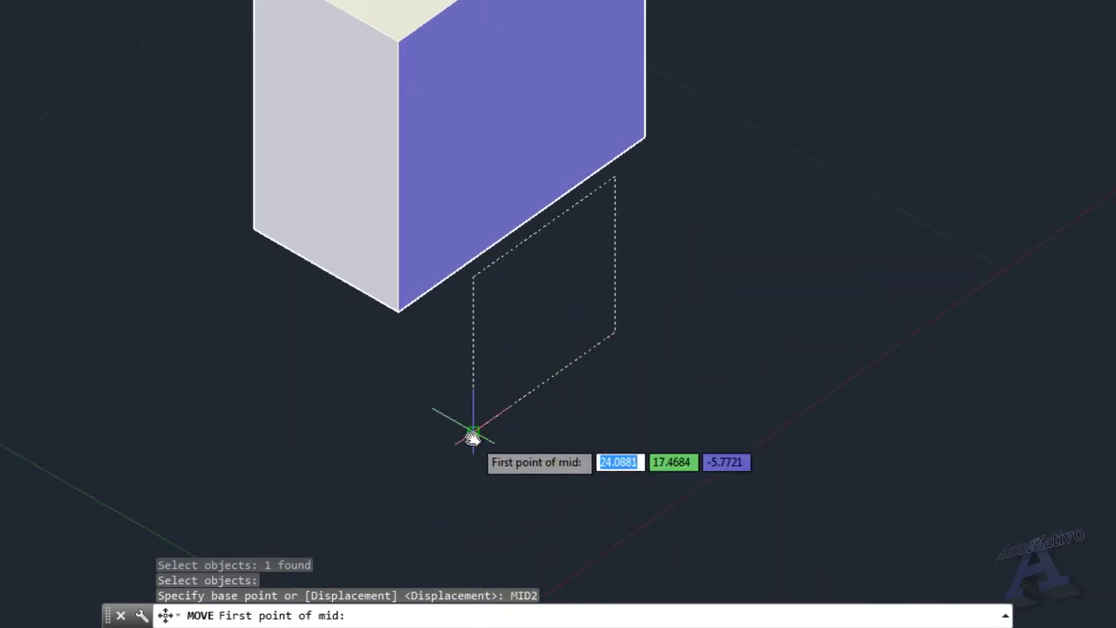
{"action": "left_click", "coordinate": [615, 178]}
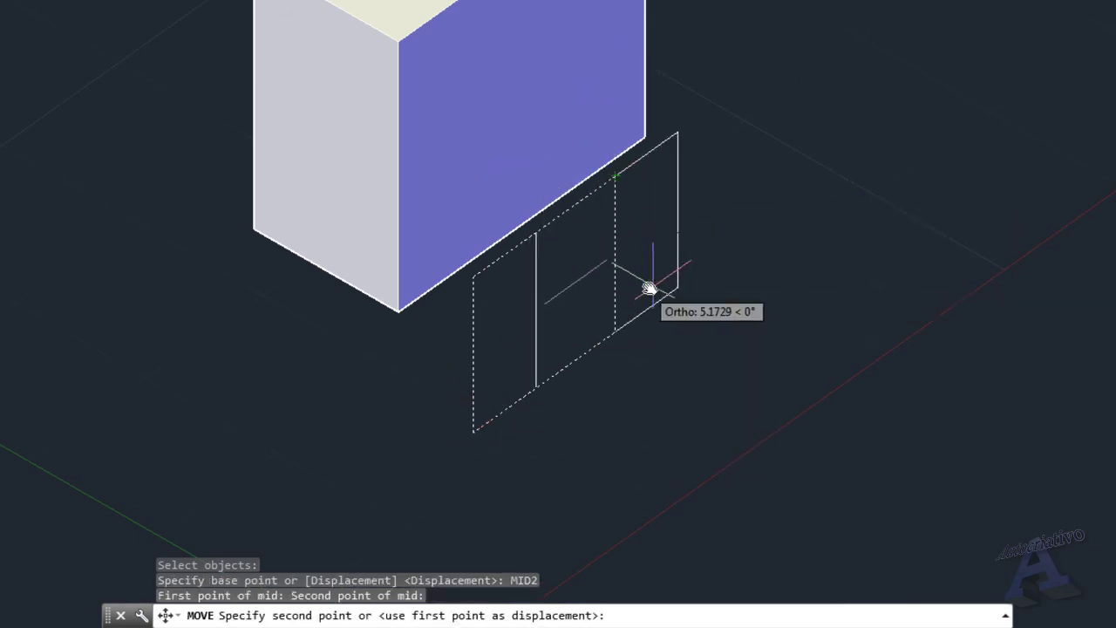
Step: Turn Ortho off and place the rectangle at the blue face's centre, using MID2 between two opposite corners of the face
{"action": "key", "text": "F8"}
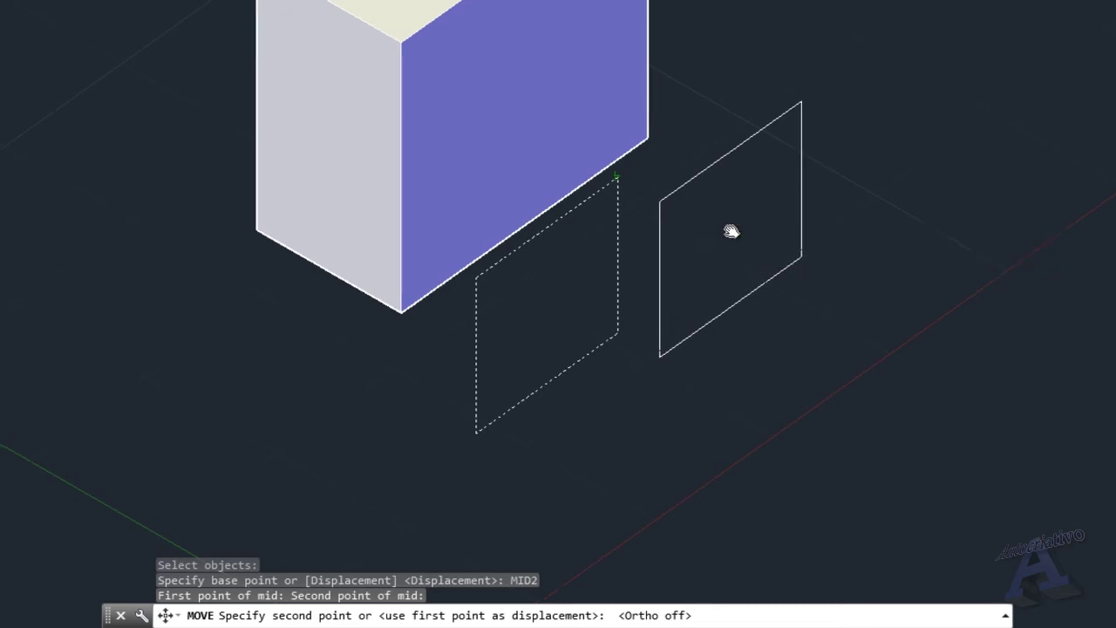
{"action": "middle_click_drag", "start_coordinate": [729, 232], "coordinate": [745, 346]}
{"action": "middle_click_drag", "start_coordinate": [680, 253], "coordinate": [745, 359]}
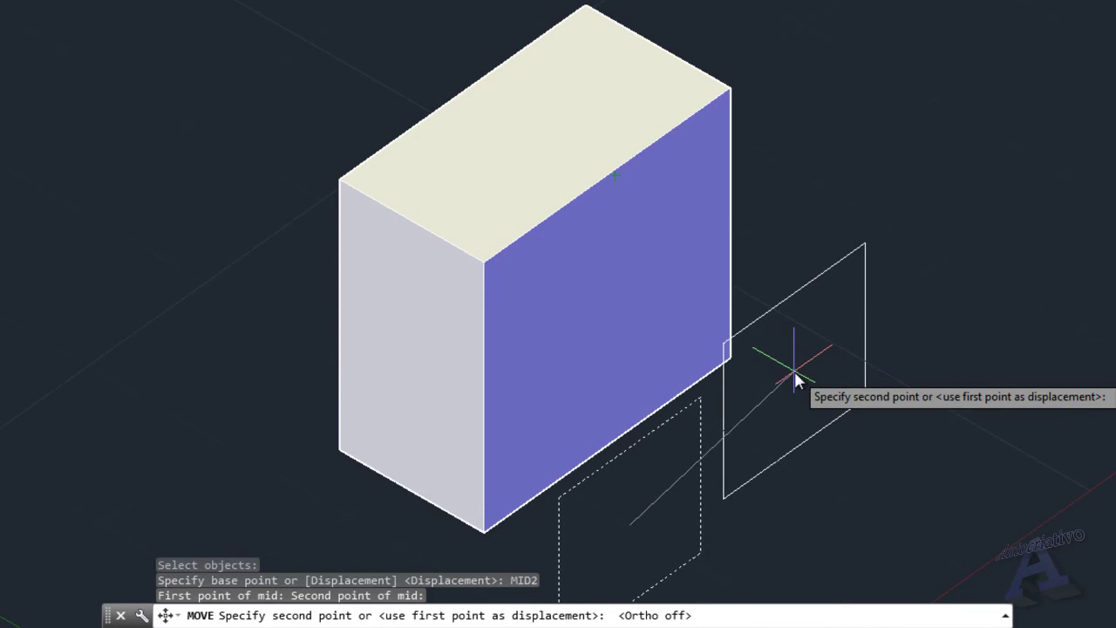
{"action": "type", "text": "MID2"}
{"action": "key", "text": "Return"}
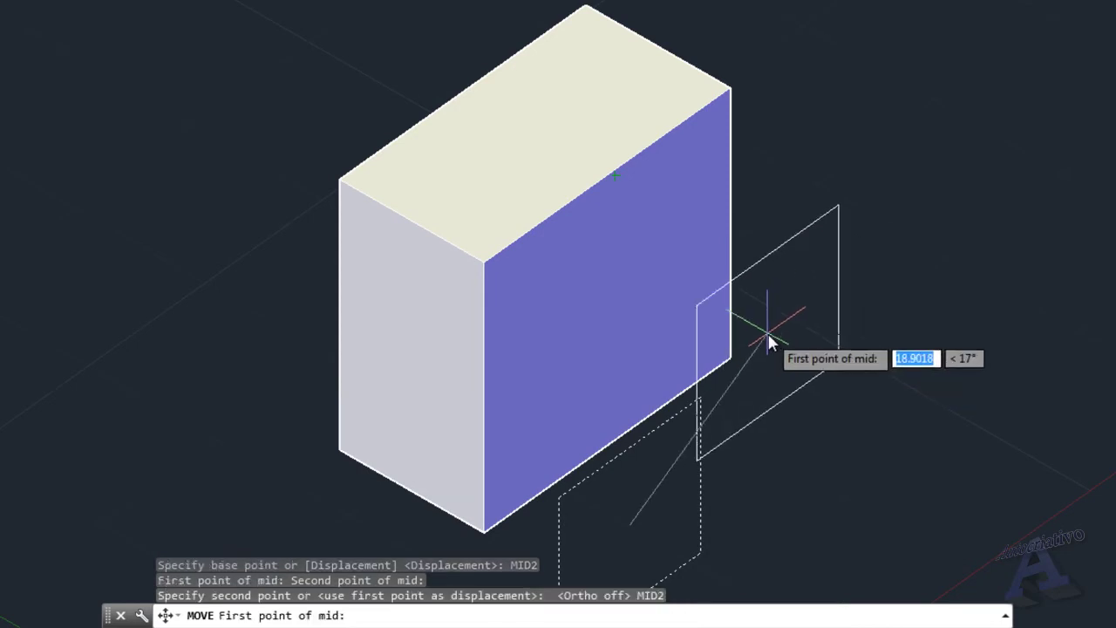
{"action": "middle_click_drag", "start_coordinate": [503, 506], "coordinate": [543, 354]}
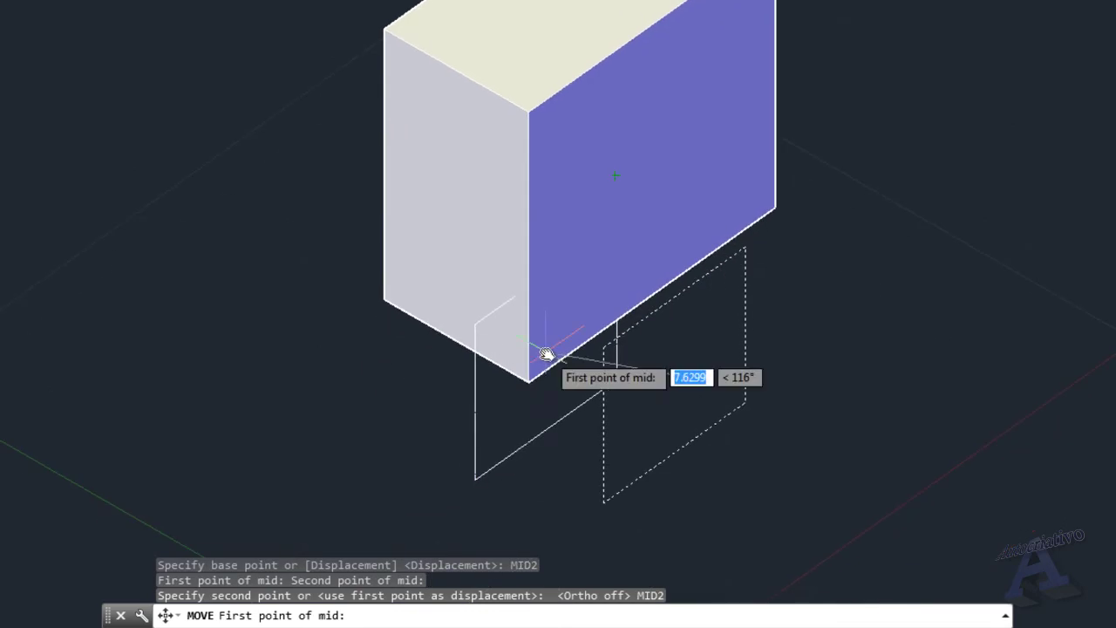
{"action": "left_click", "coordinate": [530, 381]}
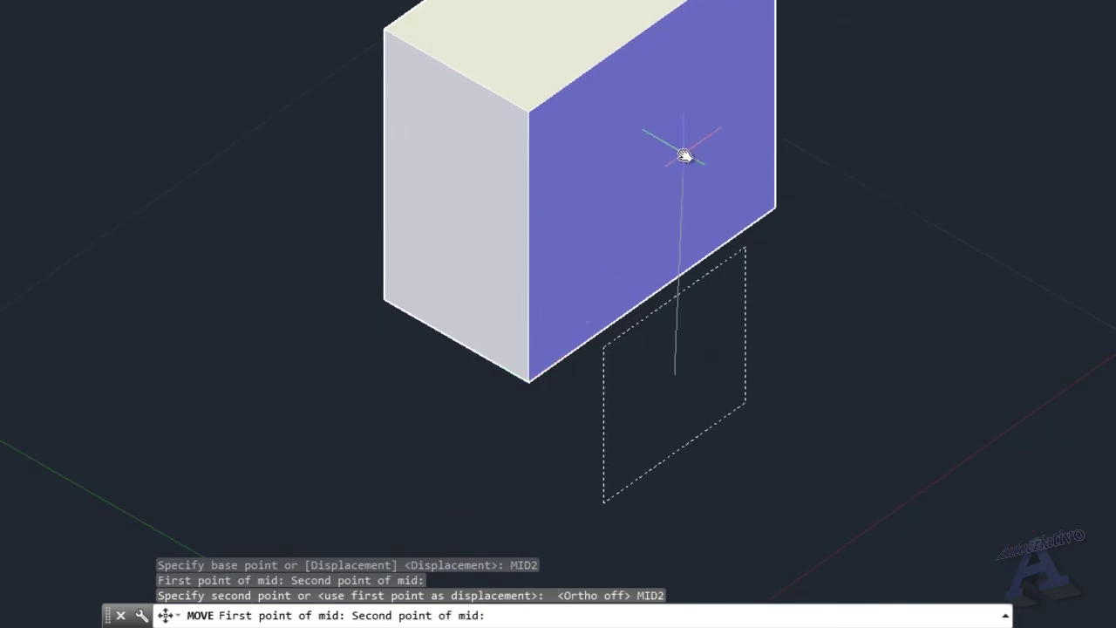
{"action": "middle_click_drag", "start_coordinate": [685, 157], "coordinate": [528, 411]}
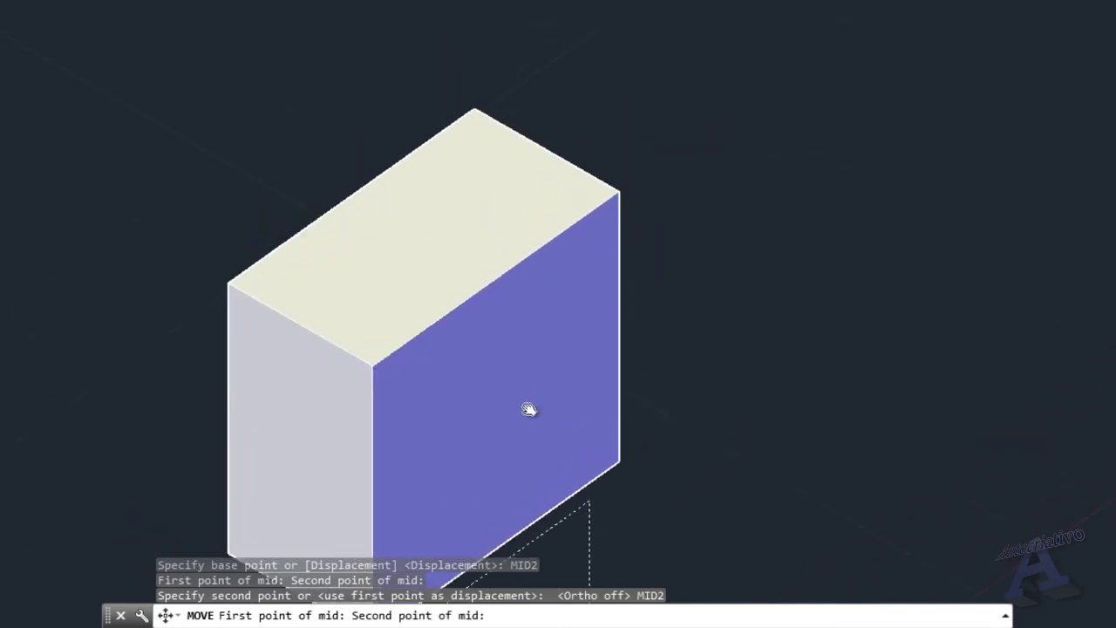
{"action": "left_click", "coordinate": [620, 191]}
{"action": "middle_click_drag", "start_coordinate": [615, 347], "coordinate": [641, 194]}
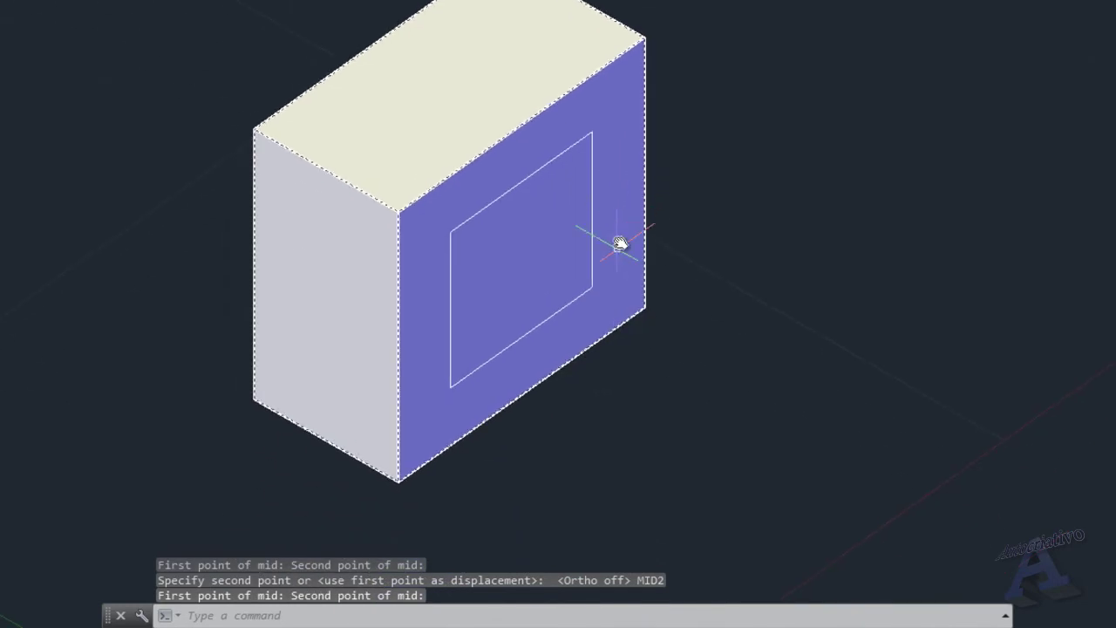
Step: Presspull the area inside the rectangle backwards completely through the block to cut a rectangular opening
{"action": "middle_click_drag", "start_coordinate": [699, 326], "coordinate": [703, 388], "text": "shift"}
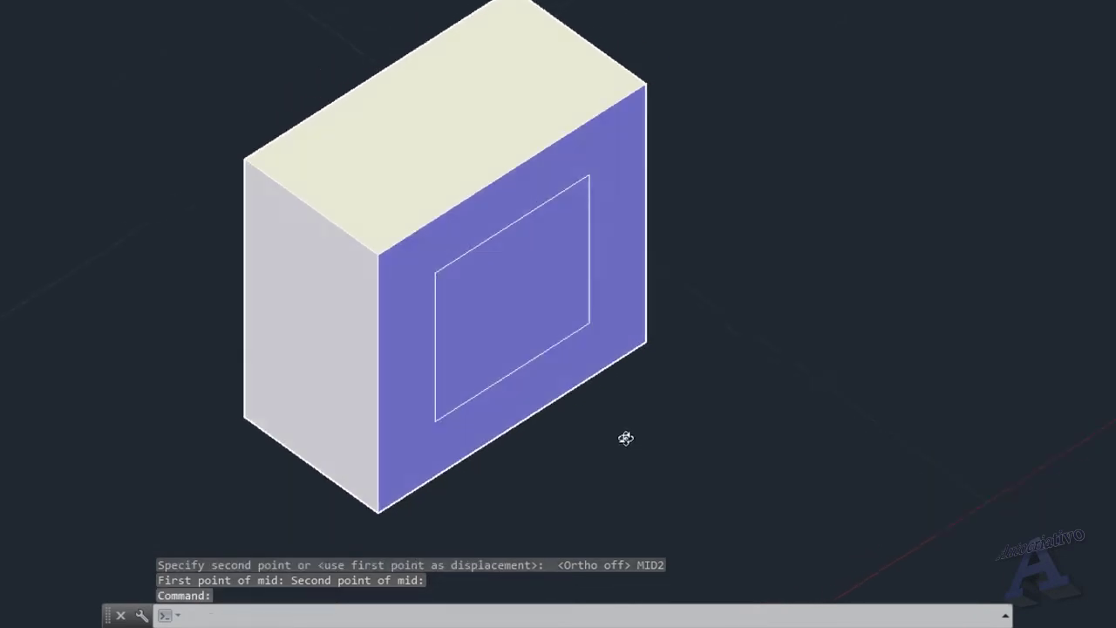
{"action": "middle_click_drag", "start_coordinate": [633, 444], "coordinate": [725, 459]}
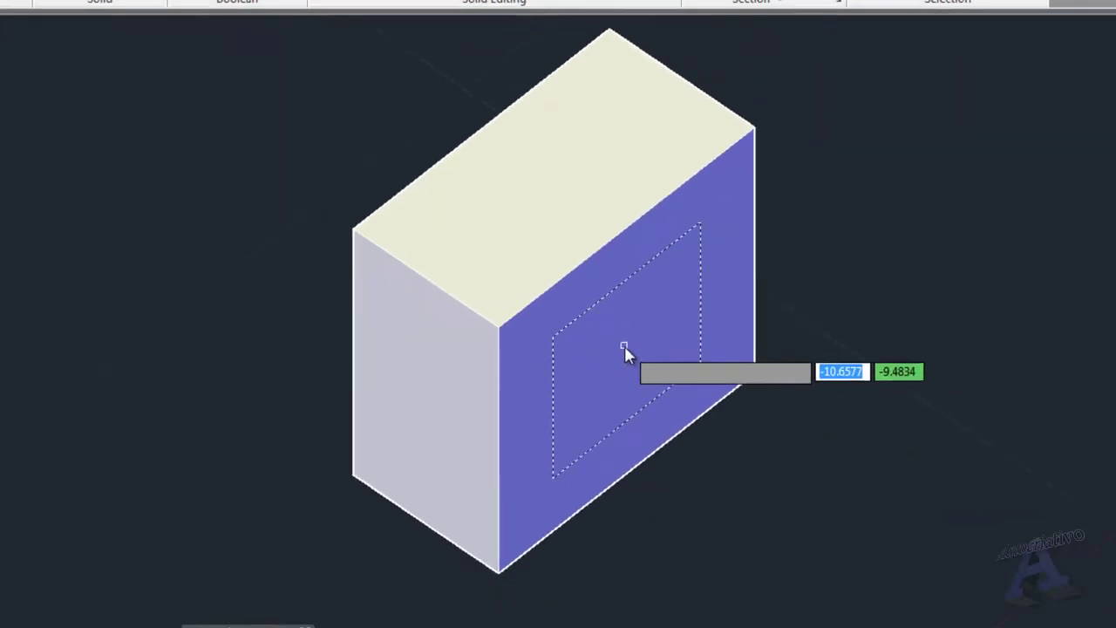
{"action": "left_click", "coordinate": [625, 348]}
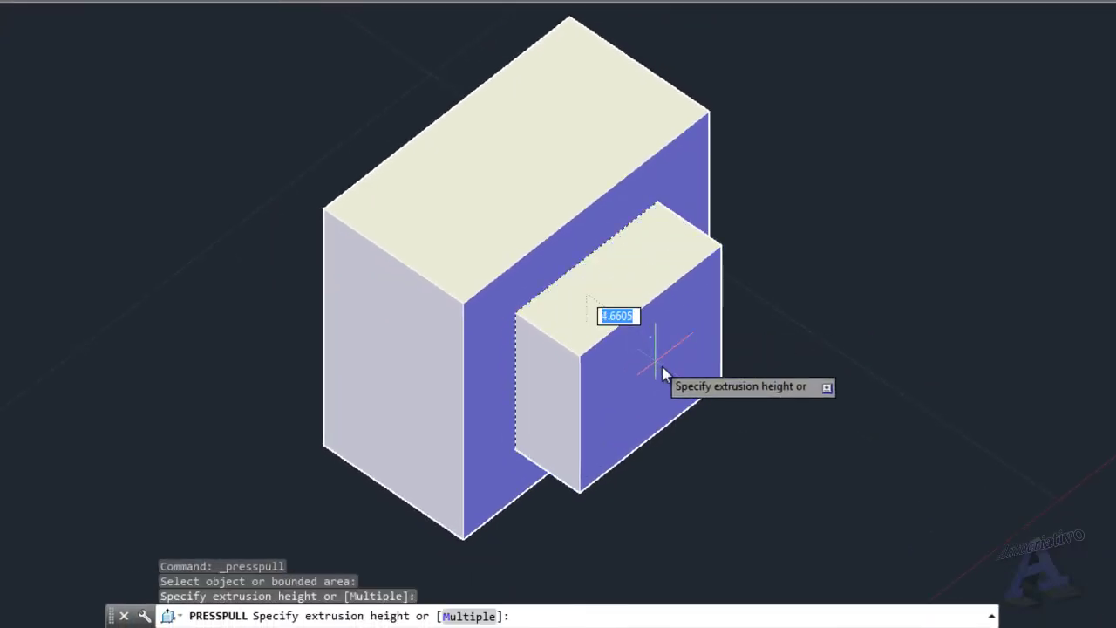
{"action": "middle_click_drag", "start_coordinate": [688, 391], "coordinate": [654, 267]}
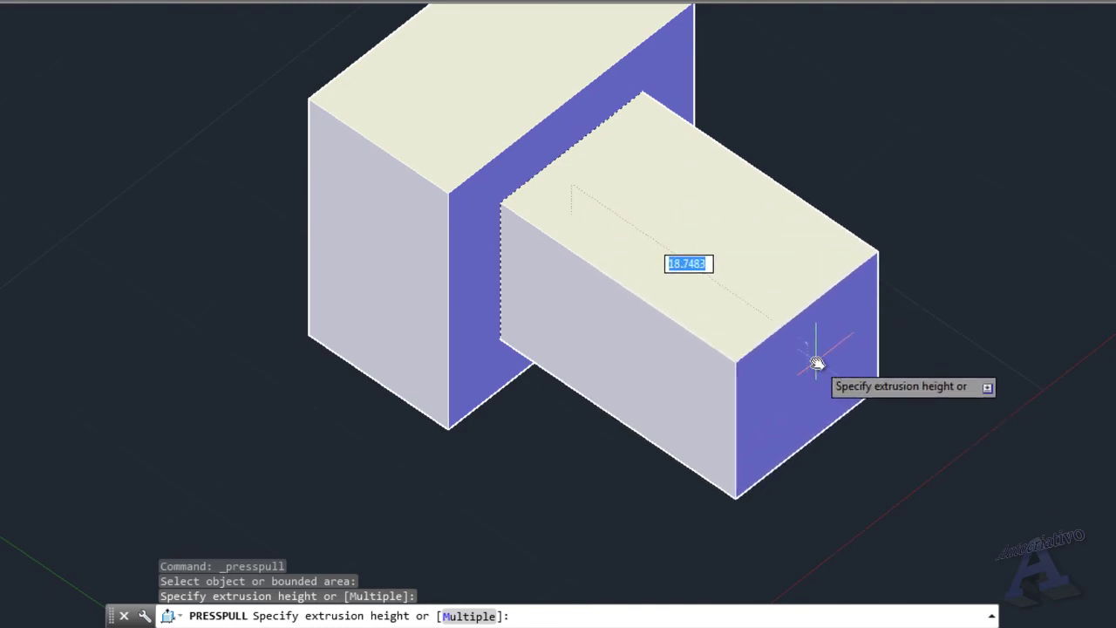
{"action": "middle_click_drag", "start_coordinate": [831, 351], "coordinate": [645, 269]}
{"action": "middle_click_drag", "start_coordinate": [369, 104], "coordinate": [543, 239]}
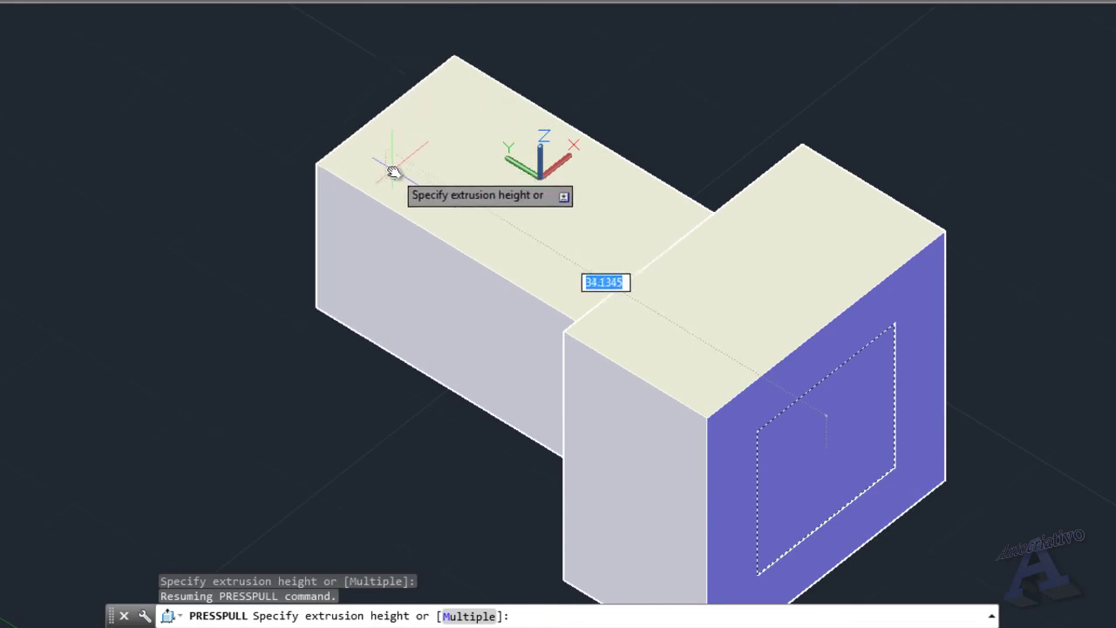
{"action": "left_click", "coordinate": [383, 162]}
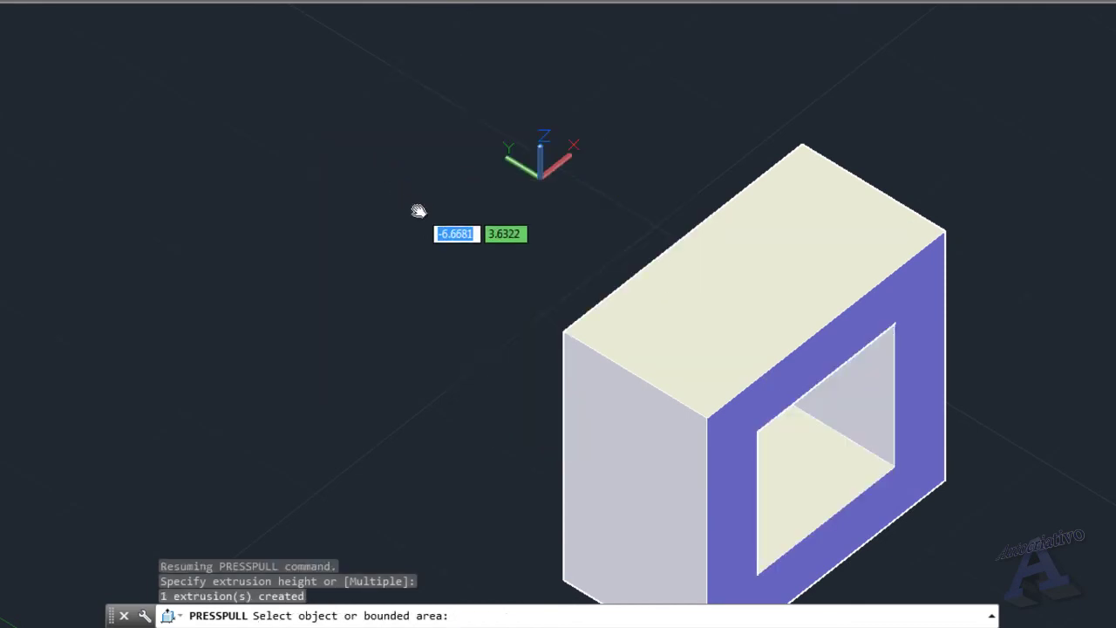
{"action": "key", "text": "Return"}
Step: Examine the rectangular opening through the block from several viewing angles
{"action": "middle_click_drag", "start_coordinate": [465, 264], "coordinate": [406, 143]}
{"action": "middle_click_drag", "start_coordinate": [402, 258], "coordinate": [577, 363], "text": "shift"}
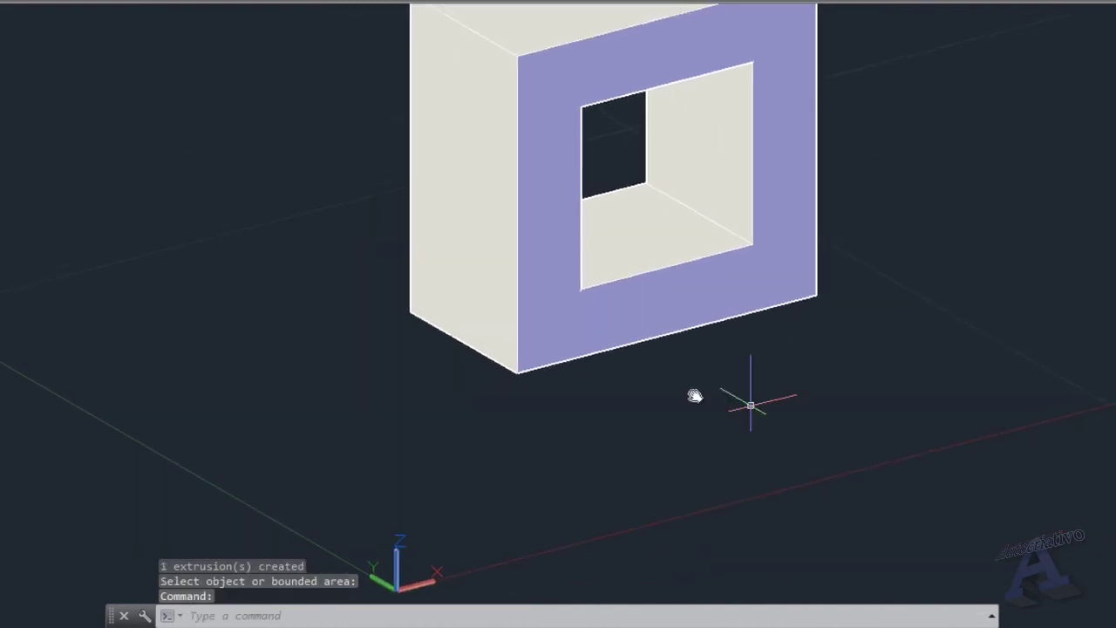
{"action": "middle_click_drag", "start_coordinate": [741, 385], "coordinate": [587, 359], "text": "shift"}
{"action": "middle_click_drag", "start_coordinate": [564, 417], "coordinate": [608, 422], "text": "shift"}
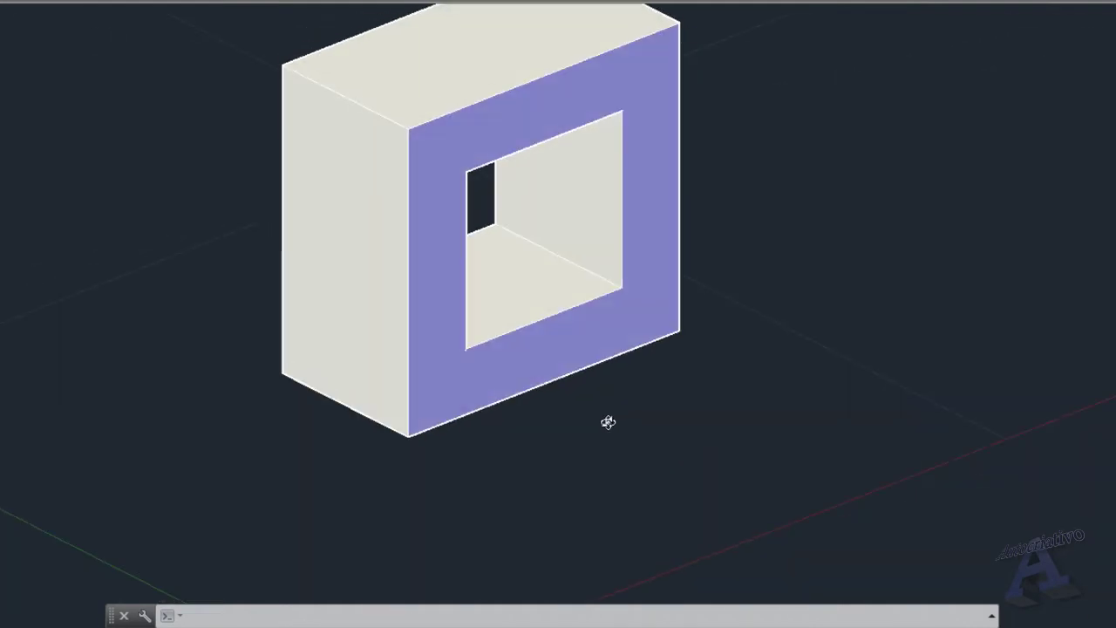
{"action": "middle_click_drag", "start_coordinate": [390, 375], "coordinate": [188, 274], "text": "shift"}
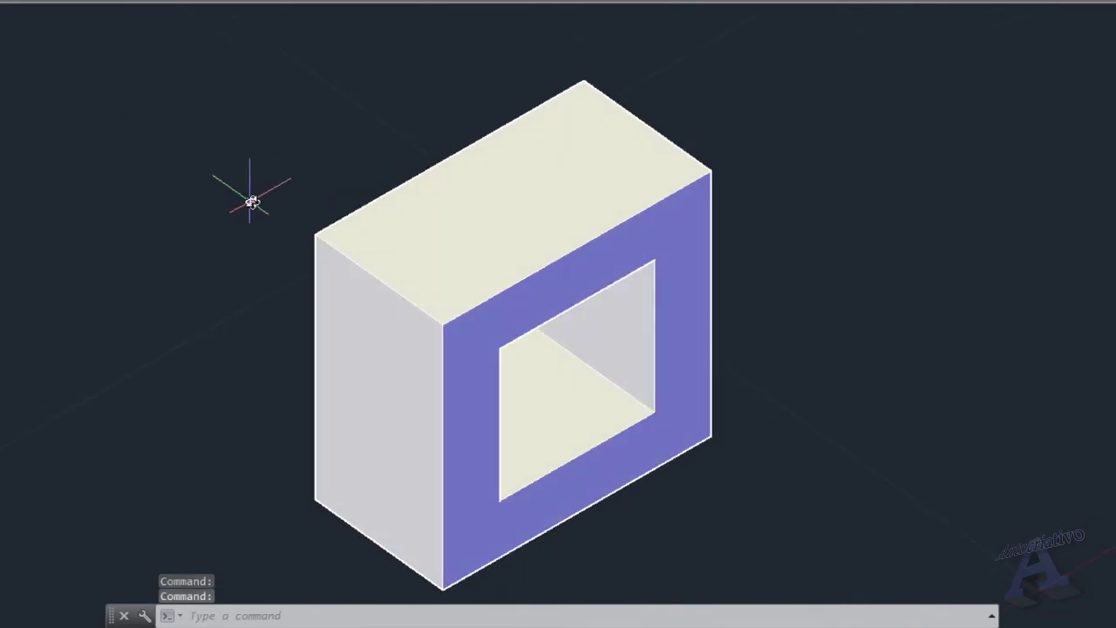
{"action": "scroll", "coordinate": [239, 195], "scroll_direction": "down", "scroll_amount": 2}
{"action": "middle_click_drag", "start_coordinate": [239, 195], "coordinate": [284, 180]}
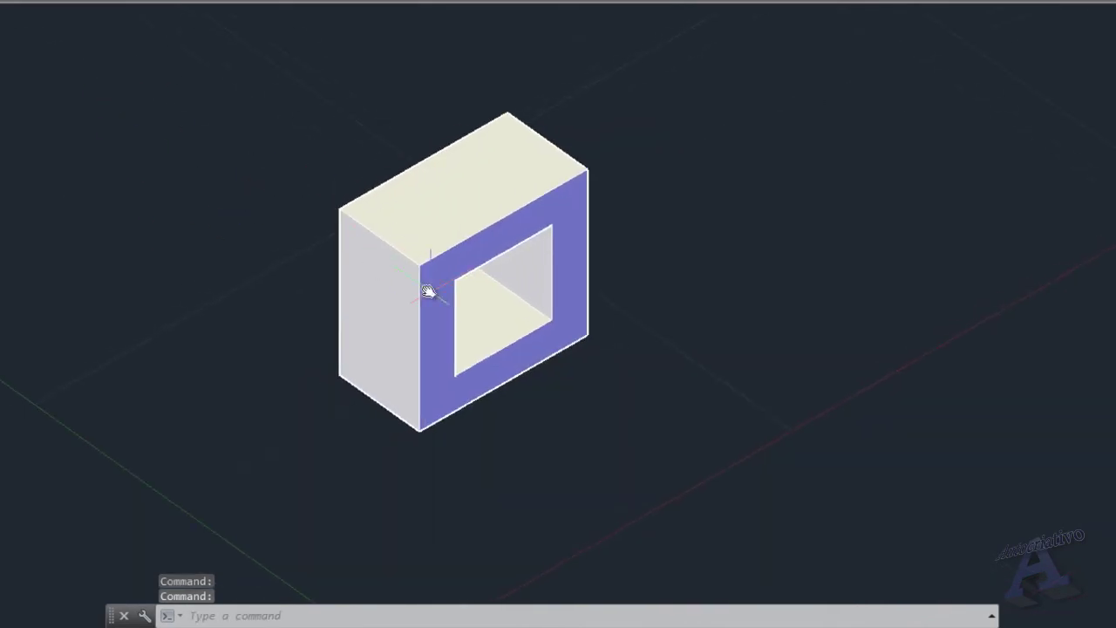
Step: Delete the block with the opening together with its rectangle from the drawing
{"action": "left_click", "coordinate": [718, 454]}
{"action": "left_click", "coordinate": [307, 103]}
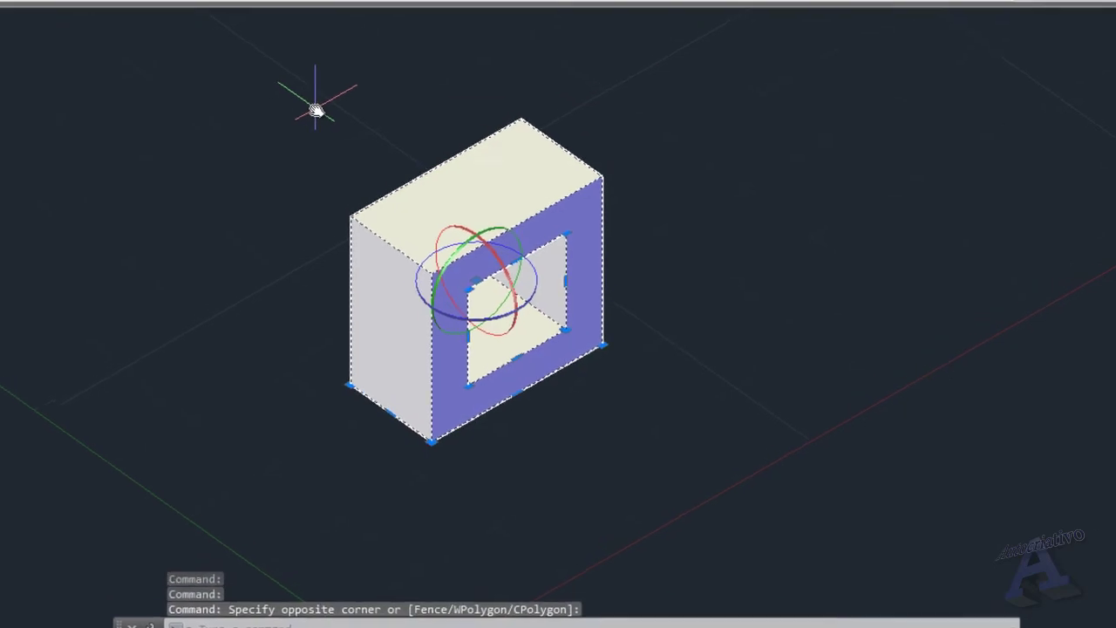
{"action": "key", "text": "Delete"}
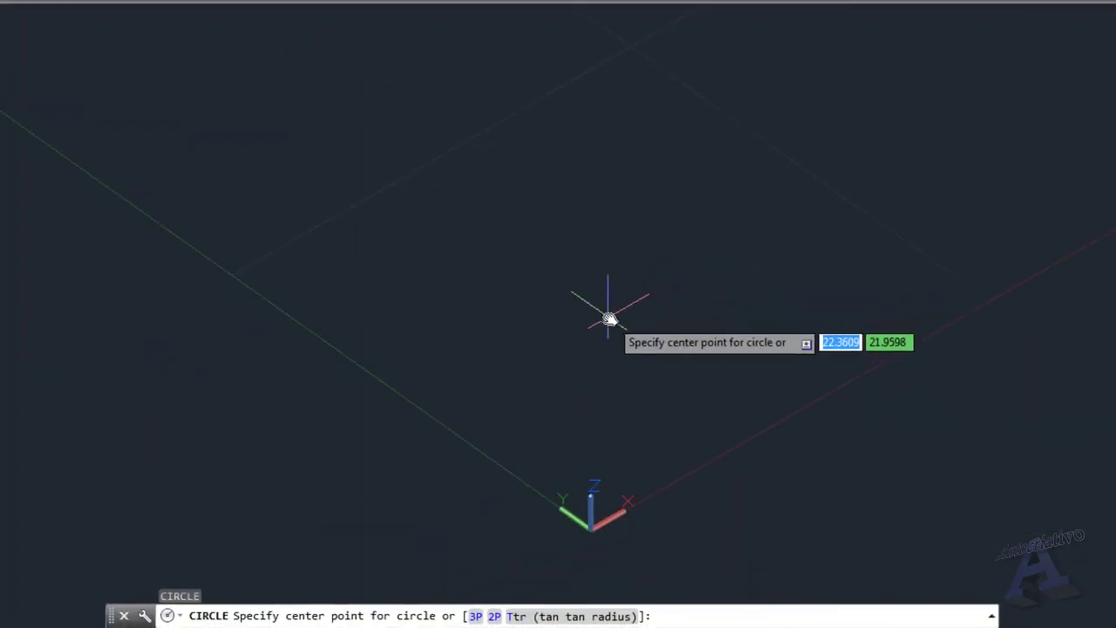
Step: Draw a large freehand circle on the empty XY plane, between the positive X and Y axes
{"action": "mouse_move", "coordinate": [636, 250]}
{"action": "middle_mouse_down"}
{"action": "mouse_move", "coordinate": [587, 267]}
{"action": "mouse_move", "coordinate": [558, 306]}
{"action": "middle_mouse_up"}
{"action": "left_click", "coordinate": [573, 292]}
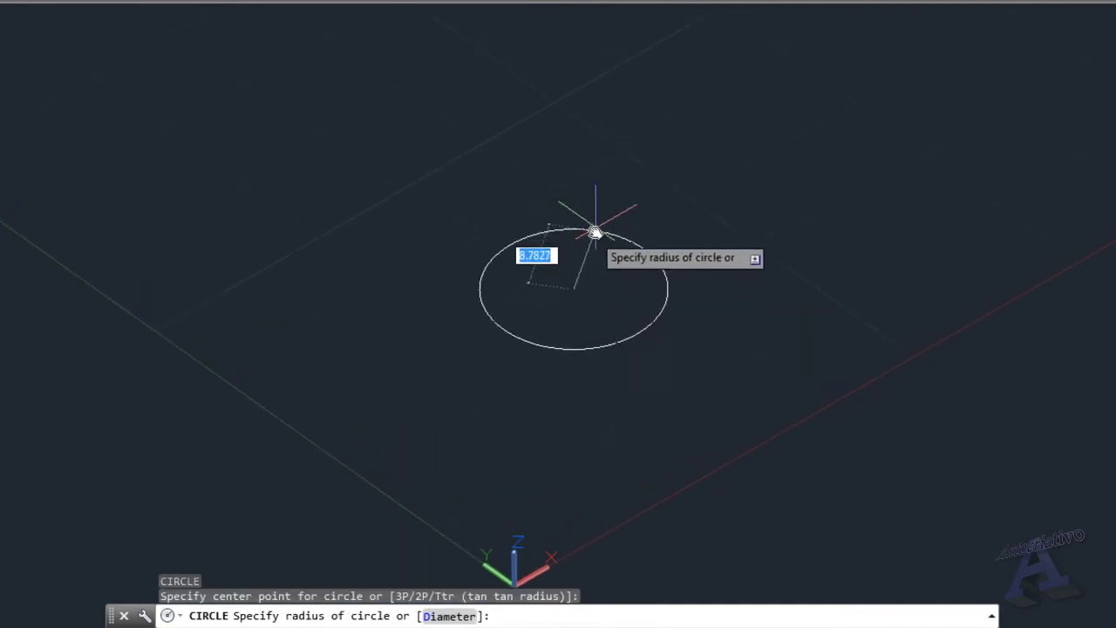
{"action": "left_click", "coordinate": [648, 189]}
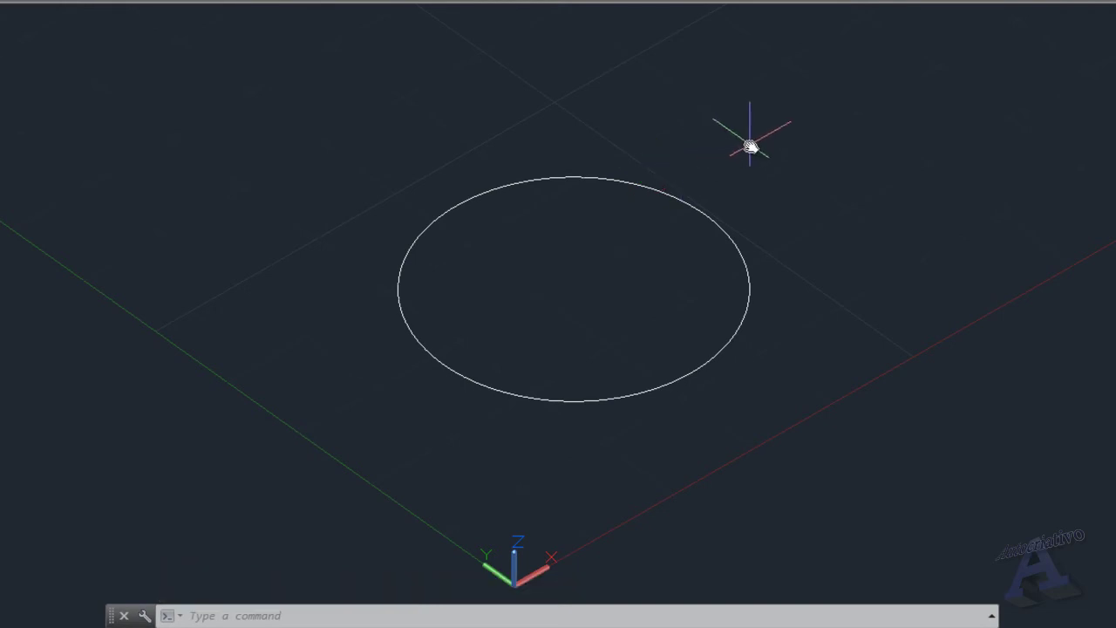
Step: With Ortho on, draw a 15-unit line from the circle's centre straight up along the positive Z axis
{"action": "type", "text": "L"}
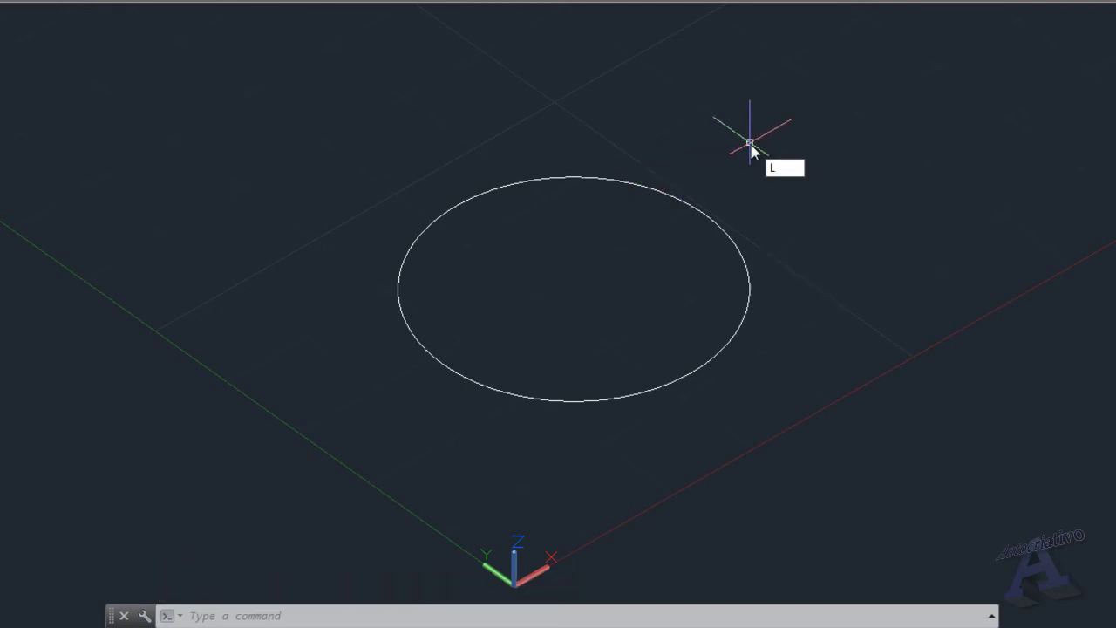
{"action": "key", "text": "Return"}
{"action": "scroll", "coordinate": [725, 246], "scroll_direction": "up", "scroll_amount": 2}
{"action": "middle_click_drag", "start_coordinate": [648, 244], "coordinate": [675, 215]}
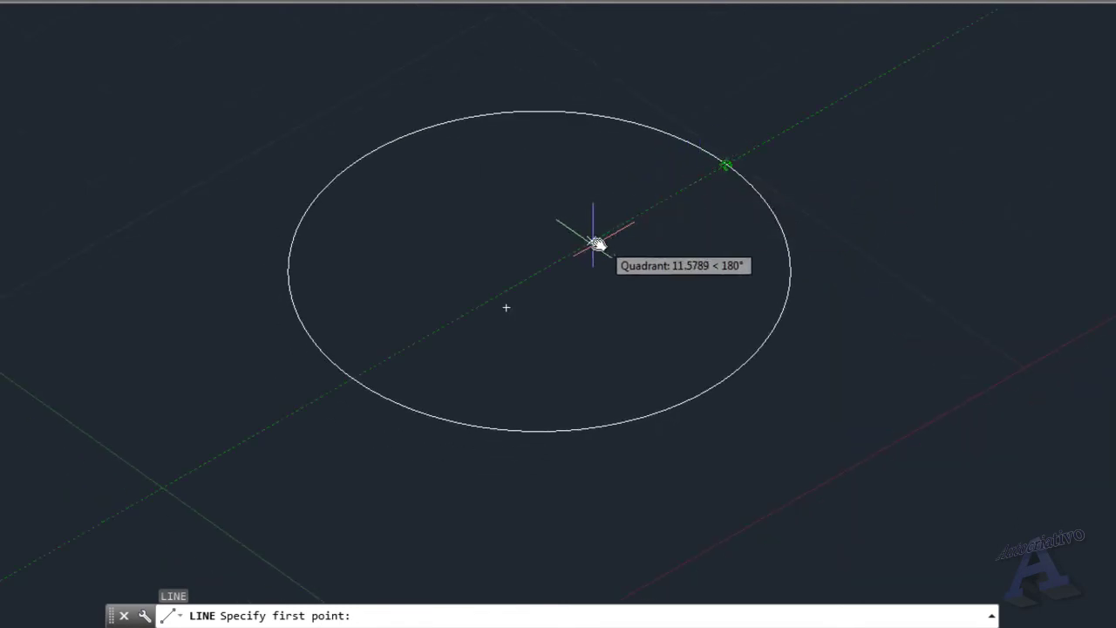
{"action": "right_click", "coordinate": [540, 268], "text": "shift"}
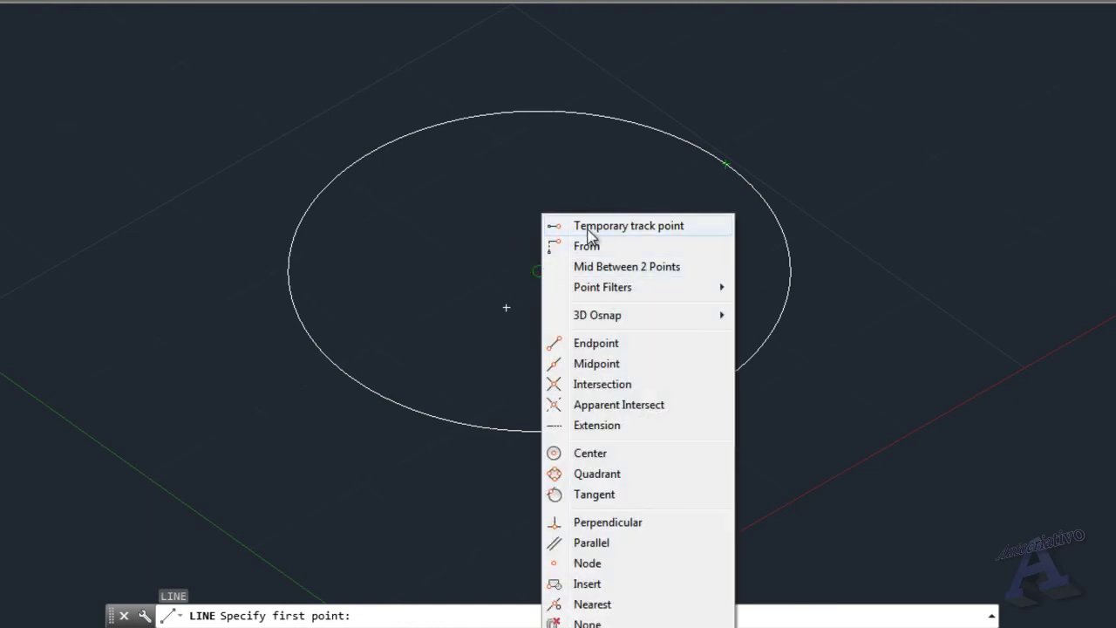
{"action": "left_click", "coordinate": [590, 454]}
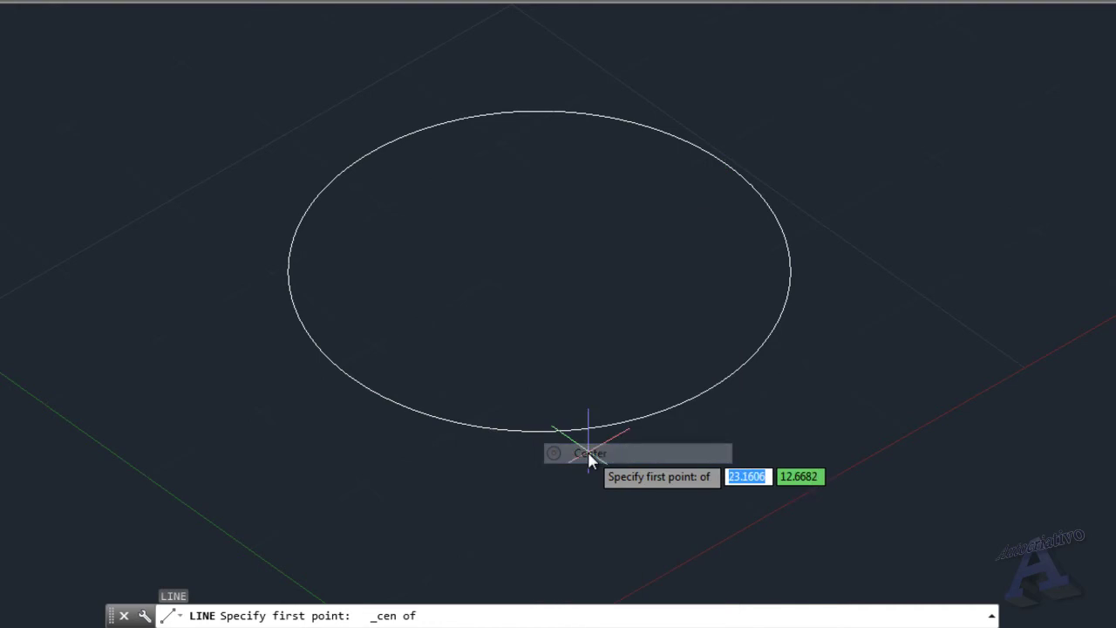
{"action": "left_click", "coordinate": [542, 274]}
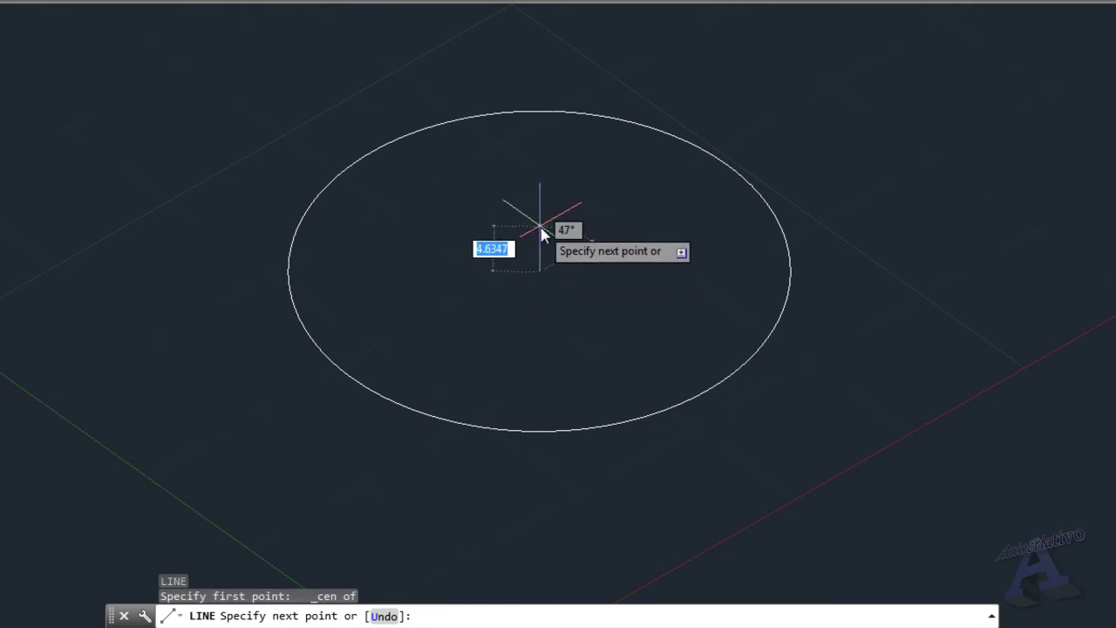
{"action": "key", "text": "F8"}
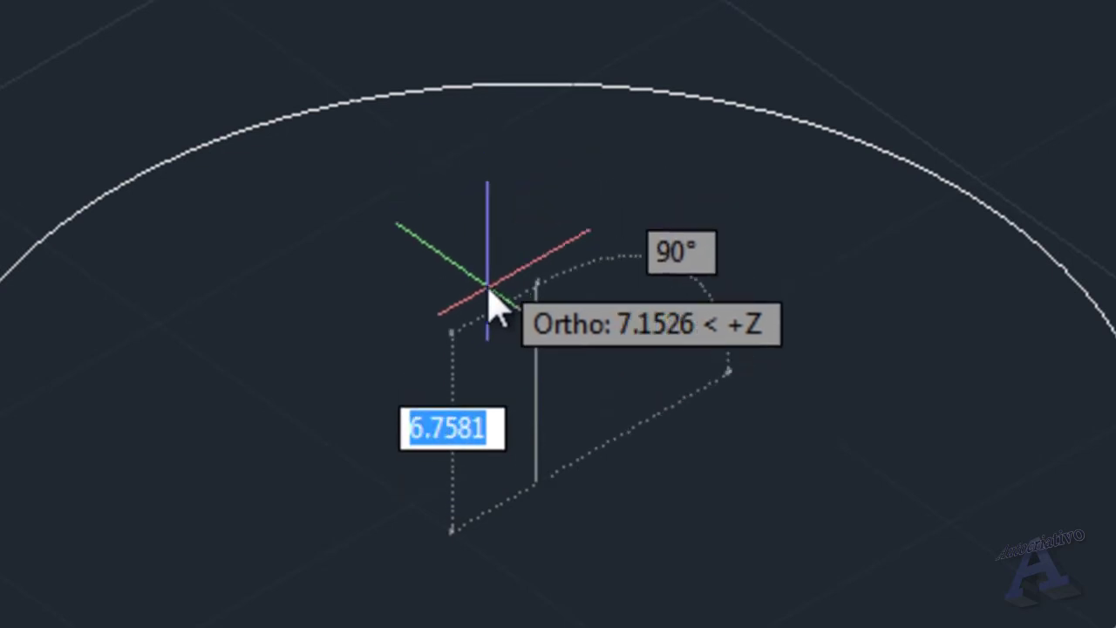
{"action": "middle_click_drag", "start_coordinate": [496, 313], "coordinate": [491, 157], "text": "shift"}
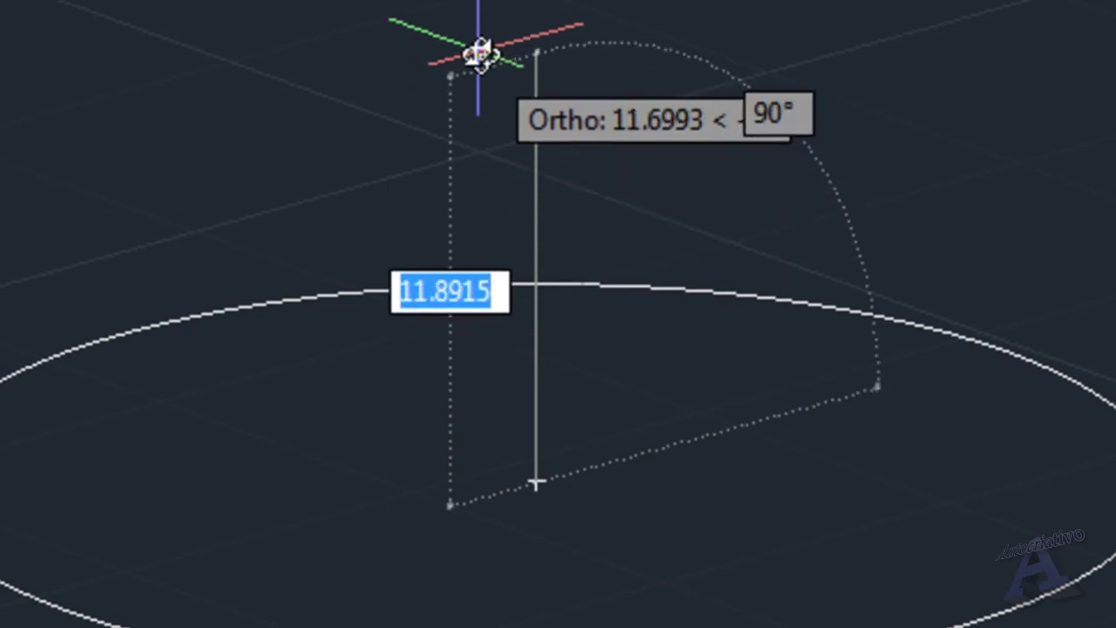
{"action": "middle_click_drag", "start_coordinate": [491, 13], "coordinate": [471, 231]}
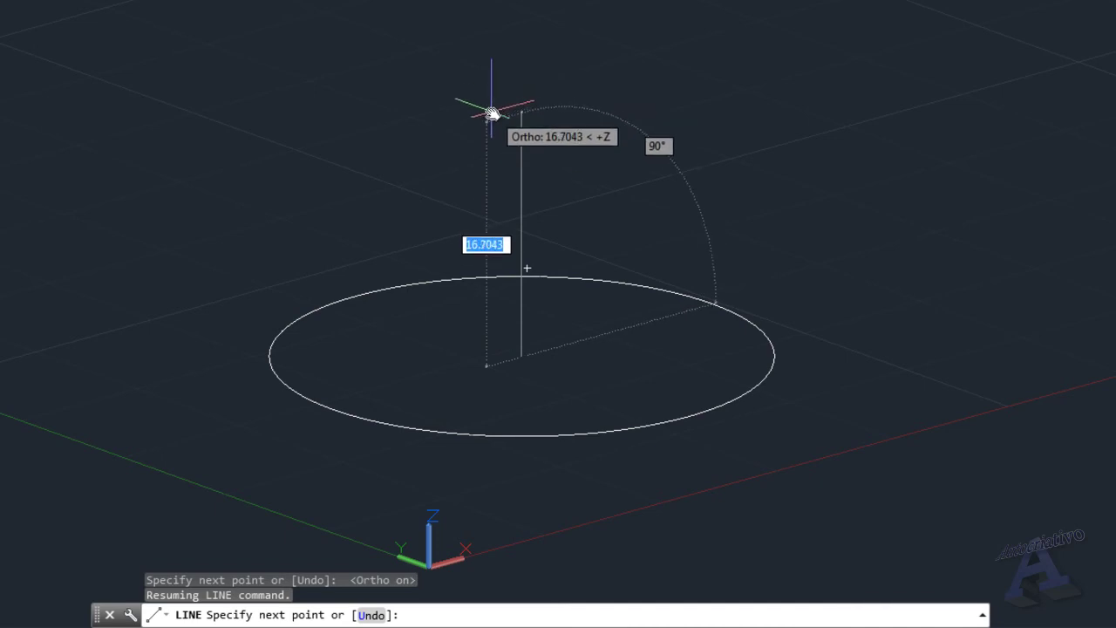
{"action": "type", "text": "15"}
{"action": "key", "text": "Return"}
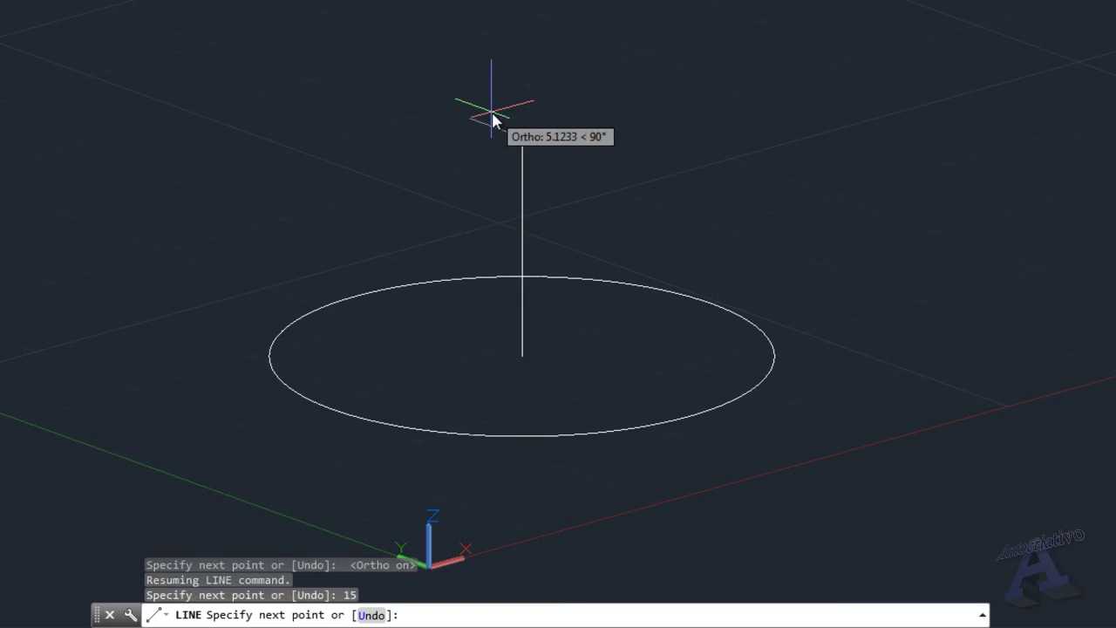
{"action": "key", "text": "Escape"}
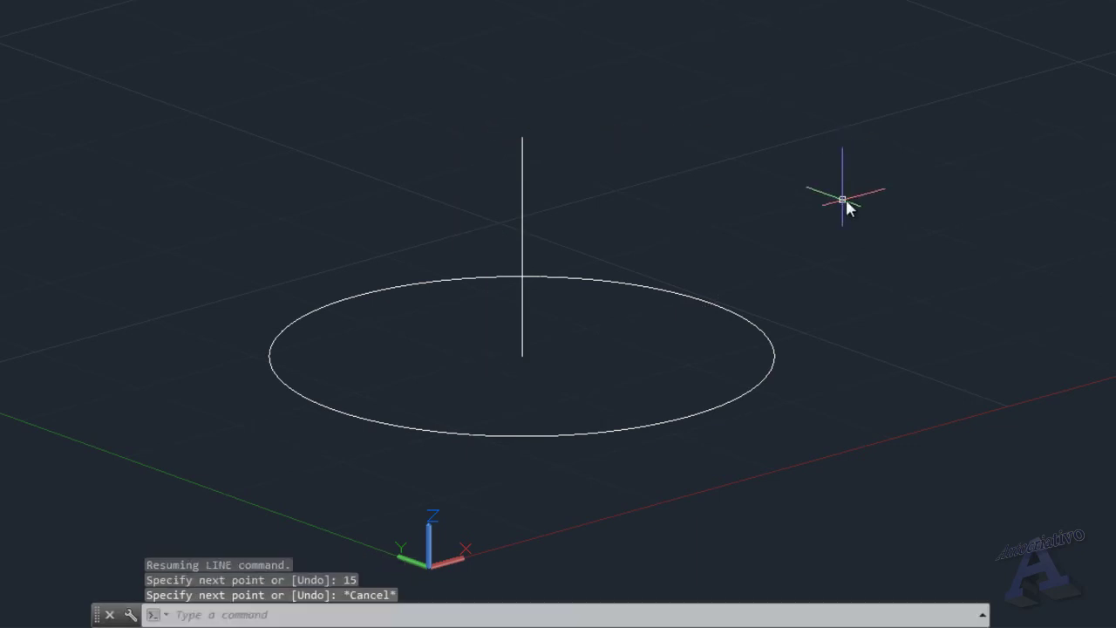
Step: Draw a six-sided polygon inscribed in a circle of about 2.2 units radius, on the XY plane just outside the large circle
{"action": "middle_click_drag", "start_coordinate": [889, 319], "coordinate": [866, 241], "text": "shift"}
{"action": "scroll", "coordinate": [866, 277], "scroll_direction": "down", "scroll_amount": 2}
{"action": "middle_click_drag", "start_coordinate": [866, 284], "coordinate": [739, 332]}
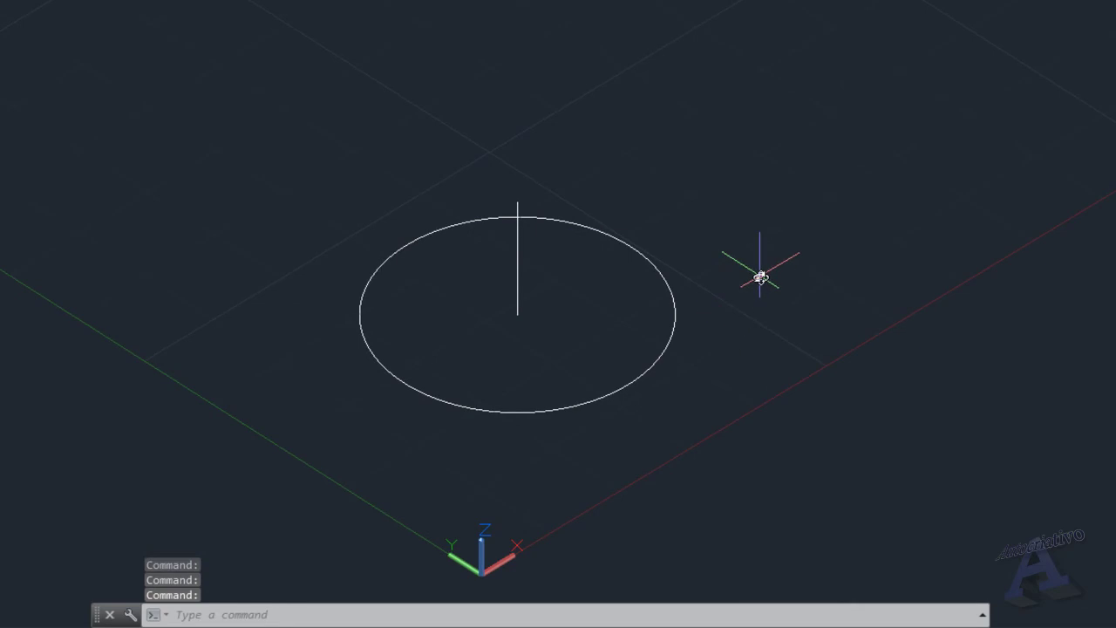
{"action": "scroll", "coordinate": [689, 246], "scroll_direction": "up", "scroll_amount": 2}
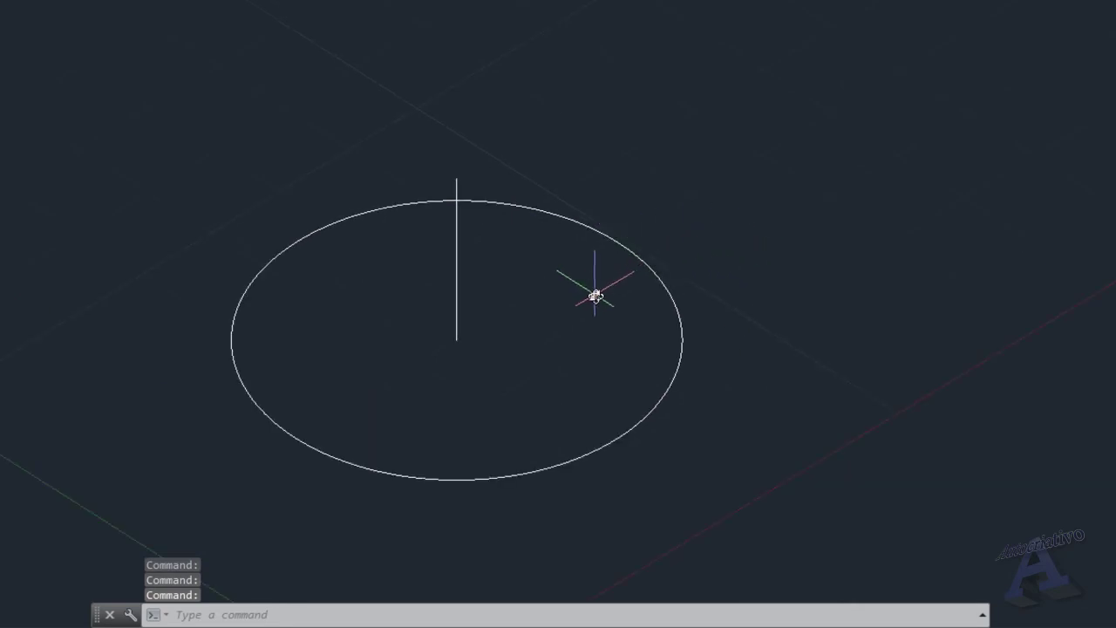
{"action": "middle_click_drag", "start_coordinate": [596, 294], "coordinate": [615, 292]}
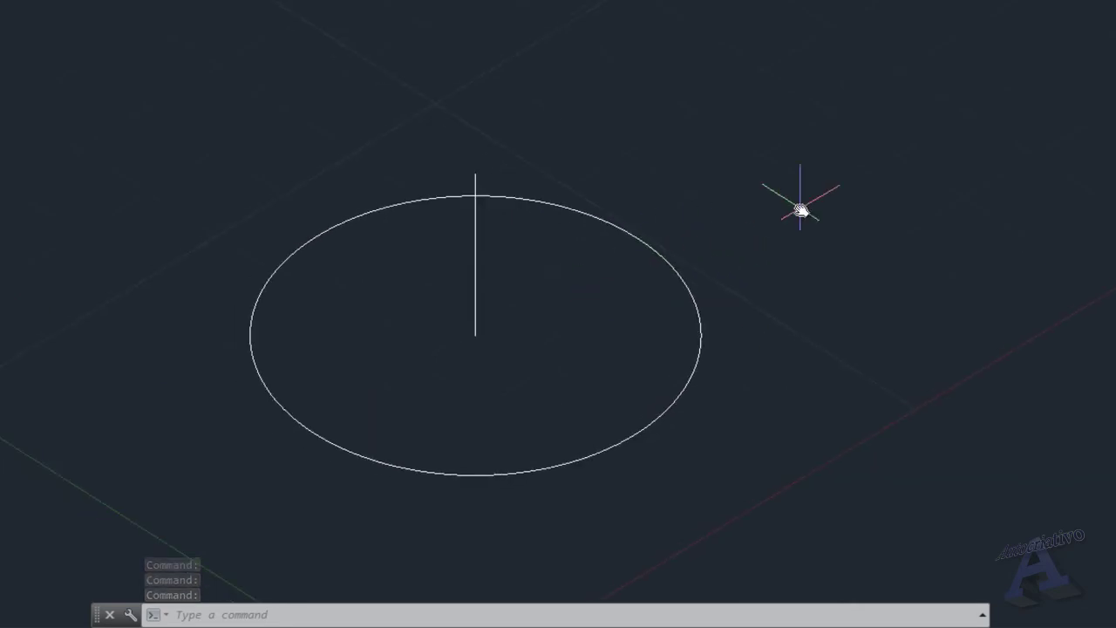
{"action": "type", "text": "L"}
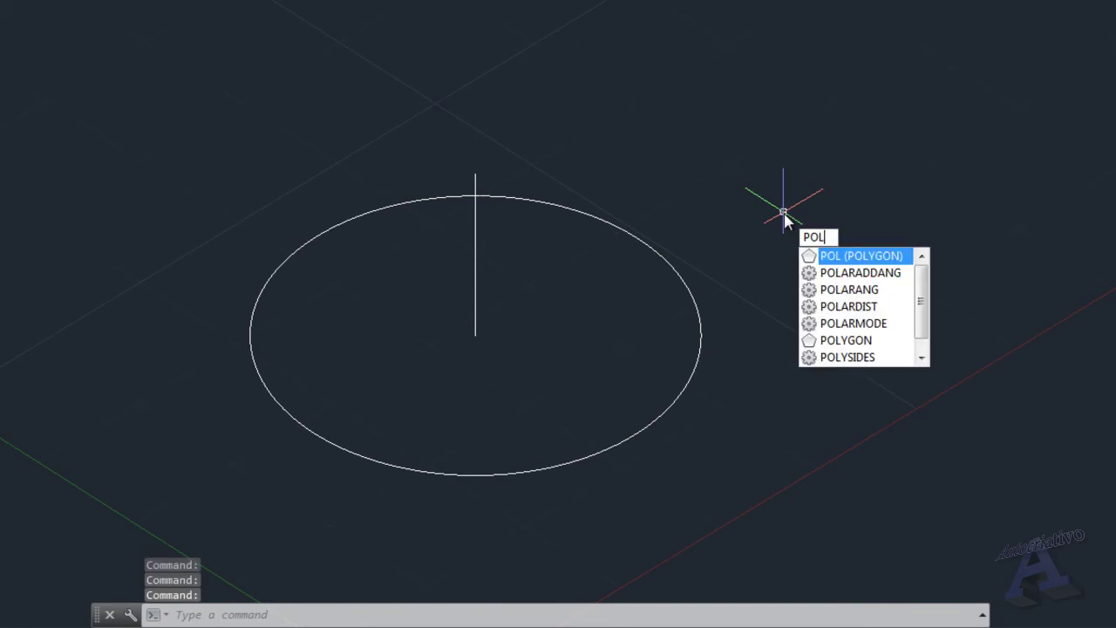
{"action": "key", "text": "Return"}
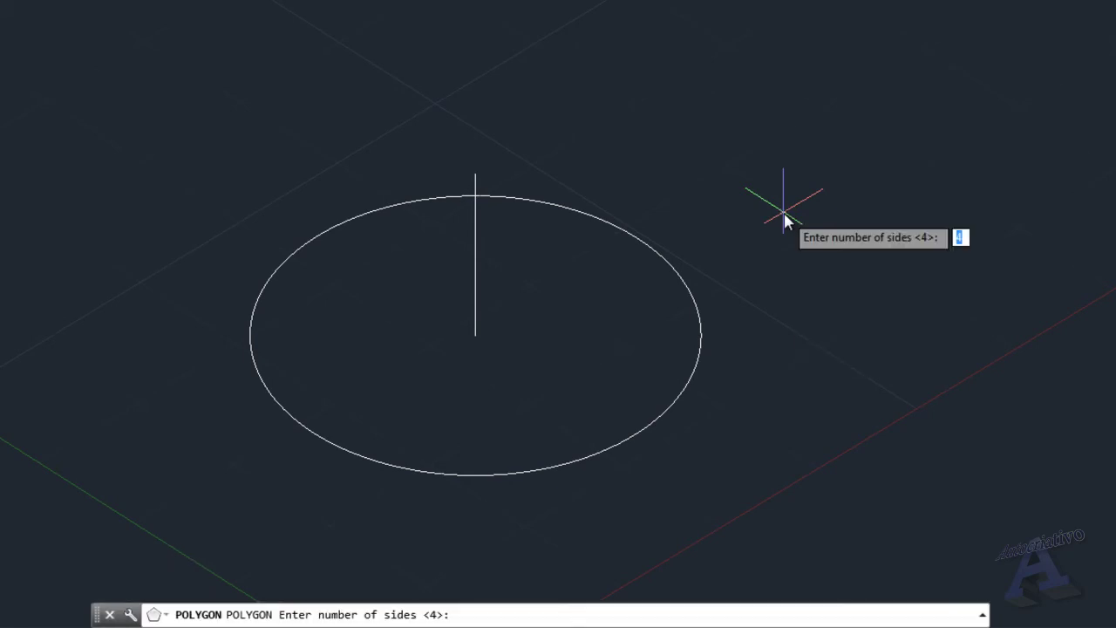
{"action": "type", "text": "6"}
{"action": "key", "text": "Return"}
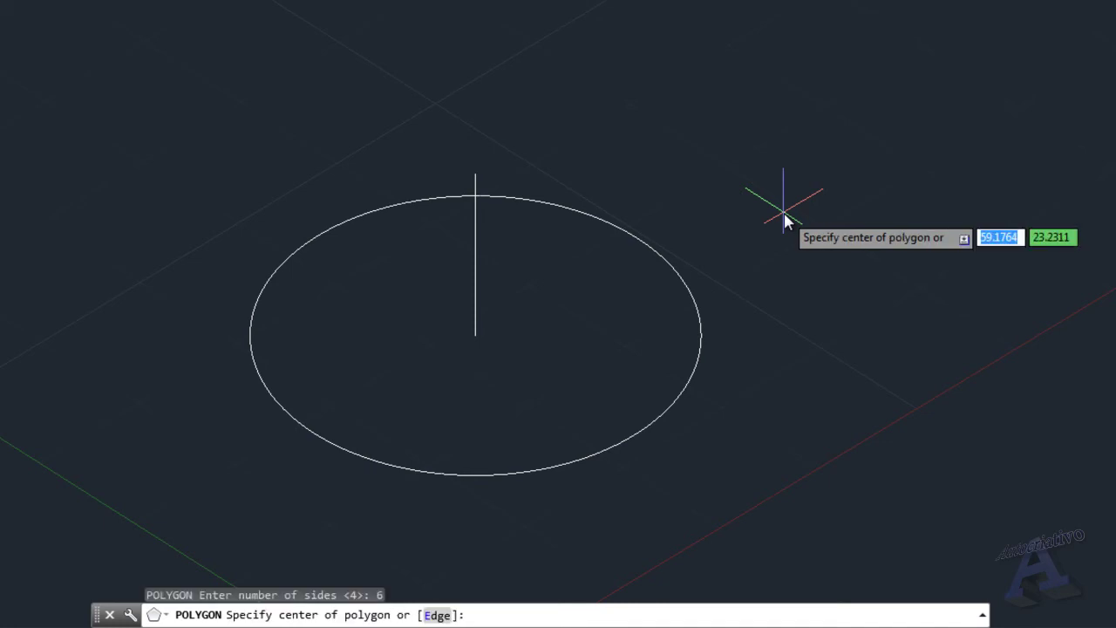
{"action": "scroll", "coordinate": [763, 248], "scroll_direction": "up", "scroll_amount": 4}
{"action": "left_click", "coordinate": [726, 257]}
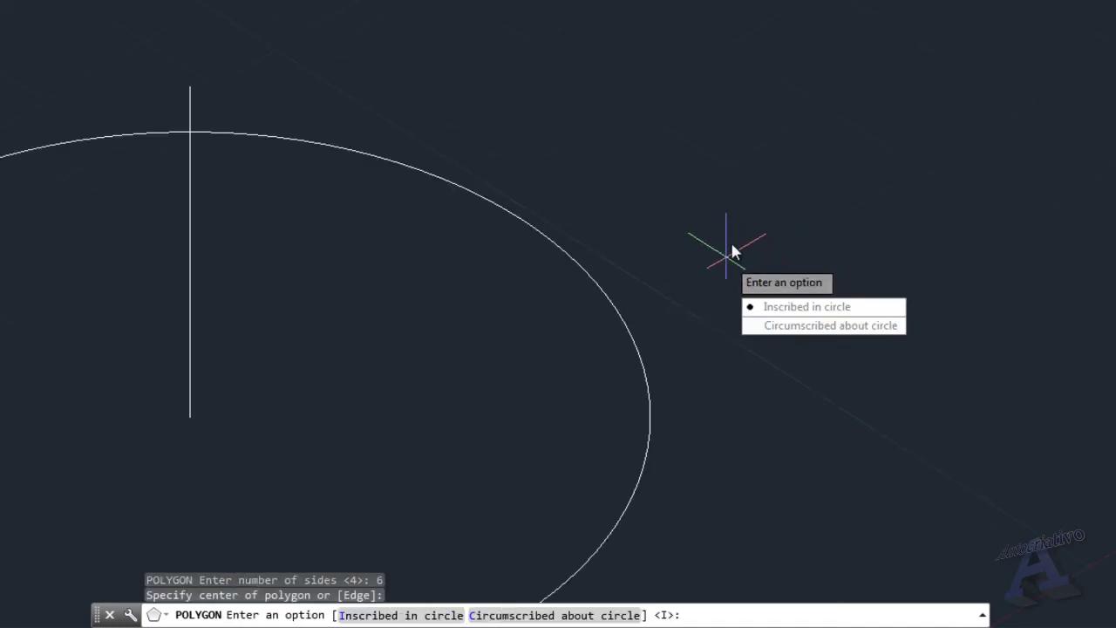
{"action": "left_click", "coordinate": [810, 311]}
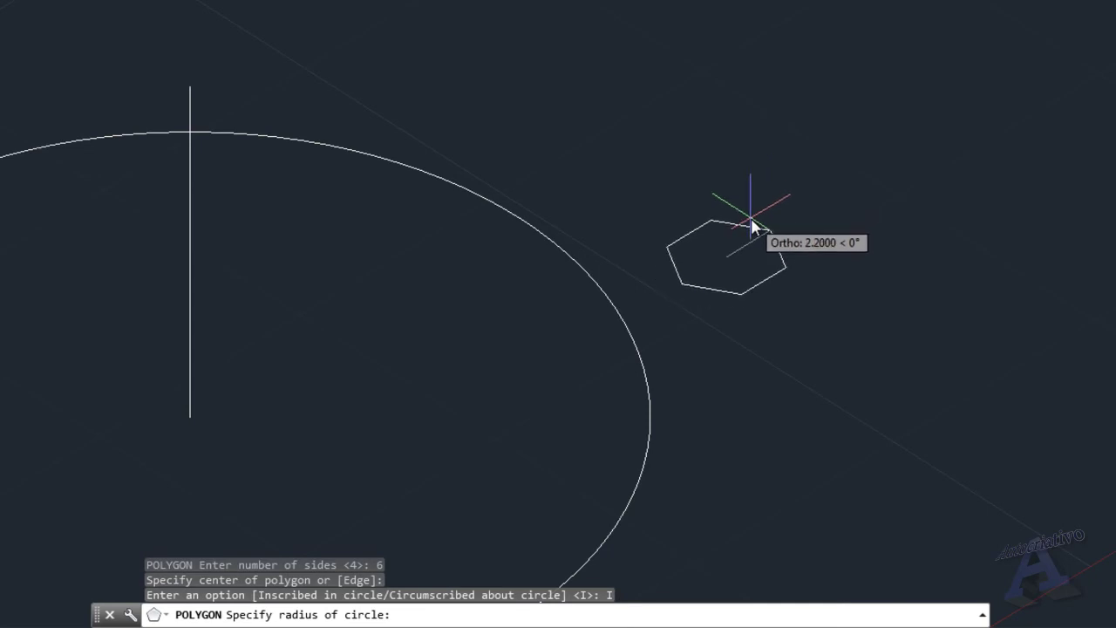
{"action": "left_click", "coordinate": [755, 228]}
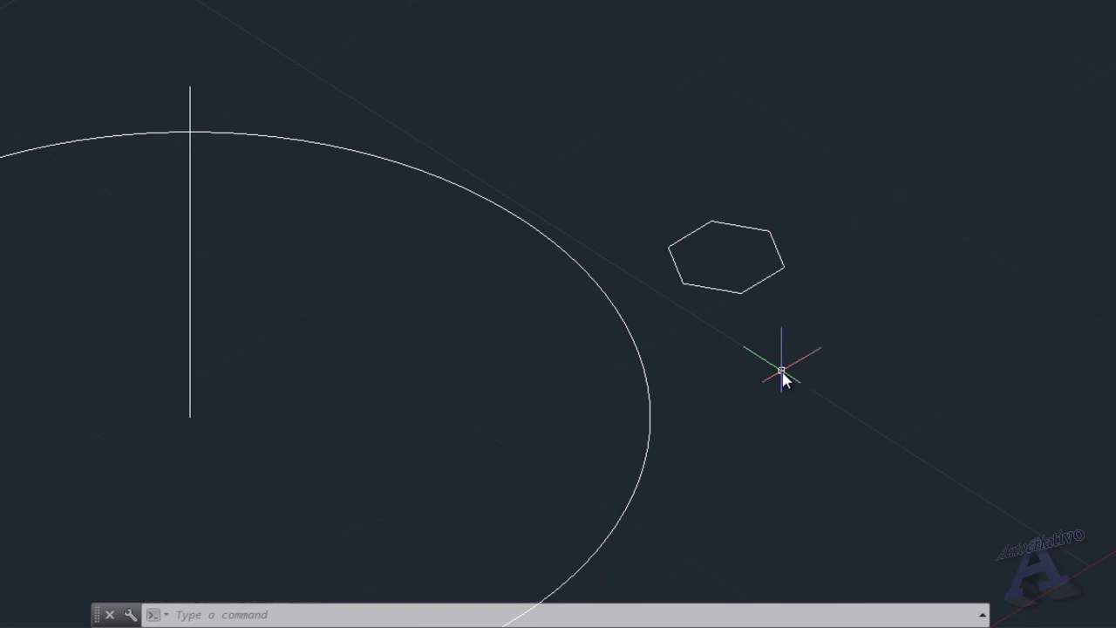
Step: Move the hexagon by its vertex nearest the large circle onto that circle's quadrant on the positive X side
{"action": "scroll", "coordinate": [771, 371], "scroll_direction": "up", "scroll_amount": 2}
{"action": "left_click", "coordinate": [799, 314]}
{"action": "left_click", "coordinate": [734, 157]}
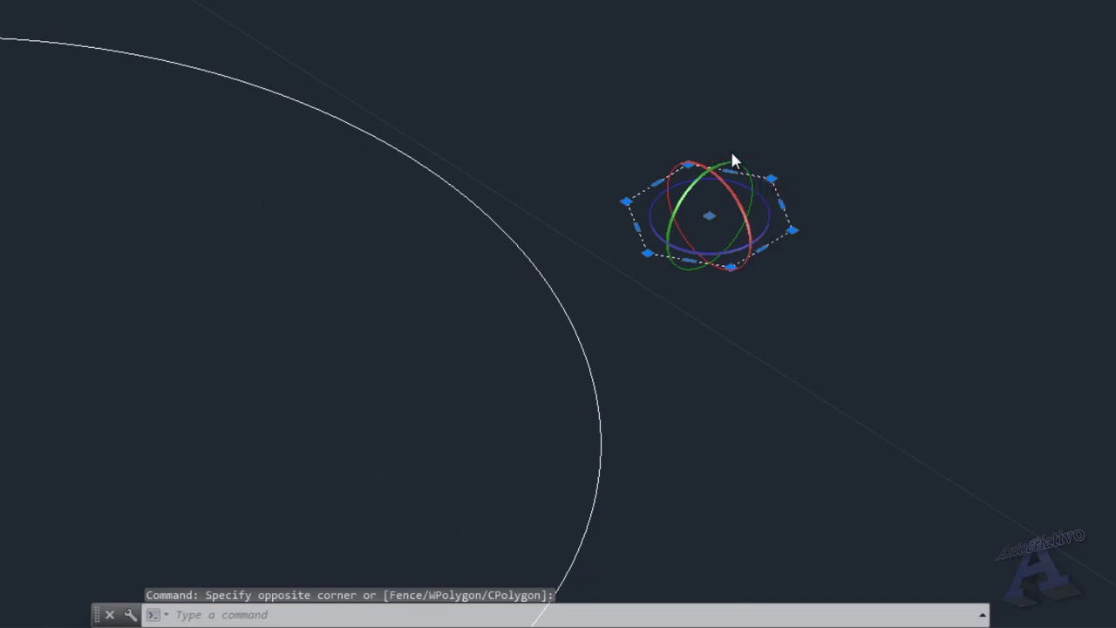
{"action": "key", "text": "Return"}
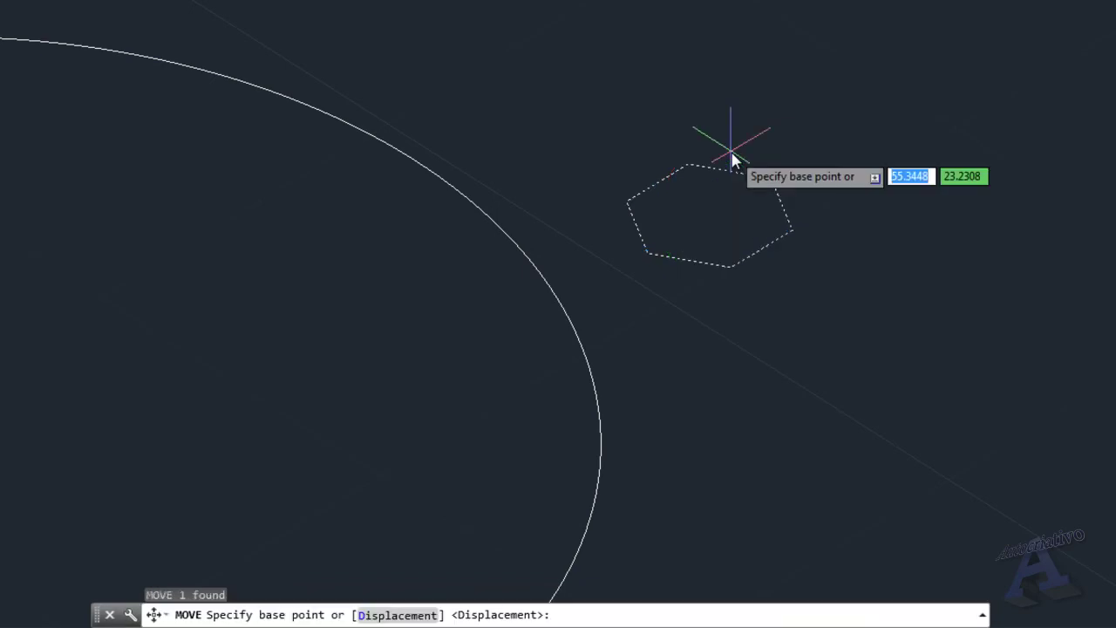
{"action": "left_click", "coordinate": [647, 253]}
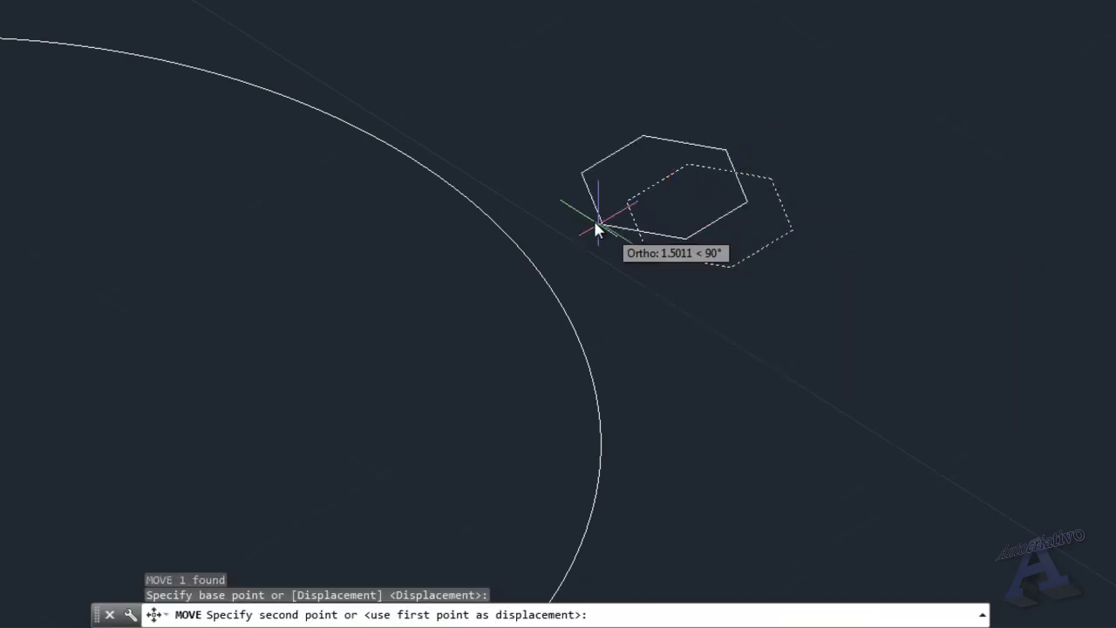
{"action": "left_click", "coordinate": [414, 161]}
Step: Rotate the hexagon 90 degrees about the X axis with the rotate gizmo so it stands upright on the circle
{"action": "middle_click_drag", "start_coordinate": [626, 246], "coordinate": [744, 393]}
{"action": "left_click", "coordinate": [728, 358]}
{"action": "left_click", "coordinate": [644, 266]}
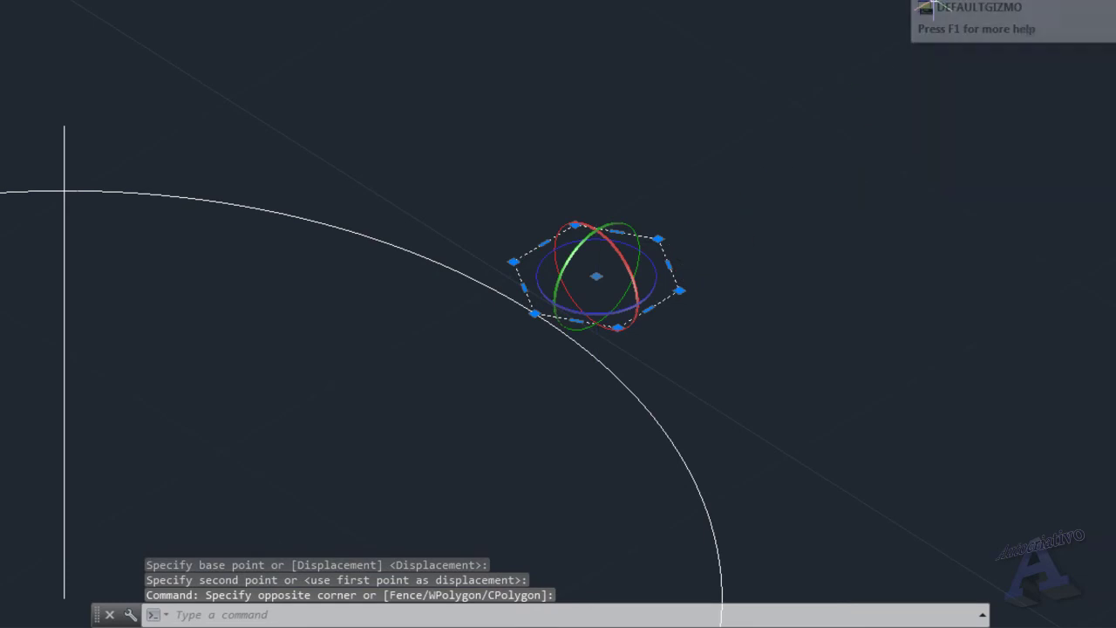
{"action": "left_click", "coordinate": [614, 247]}
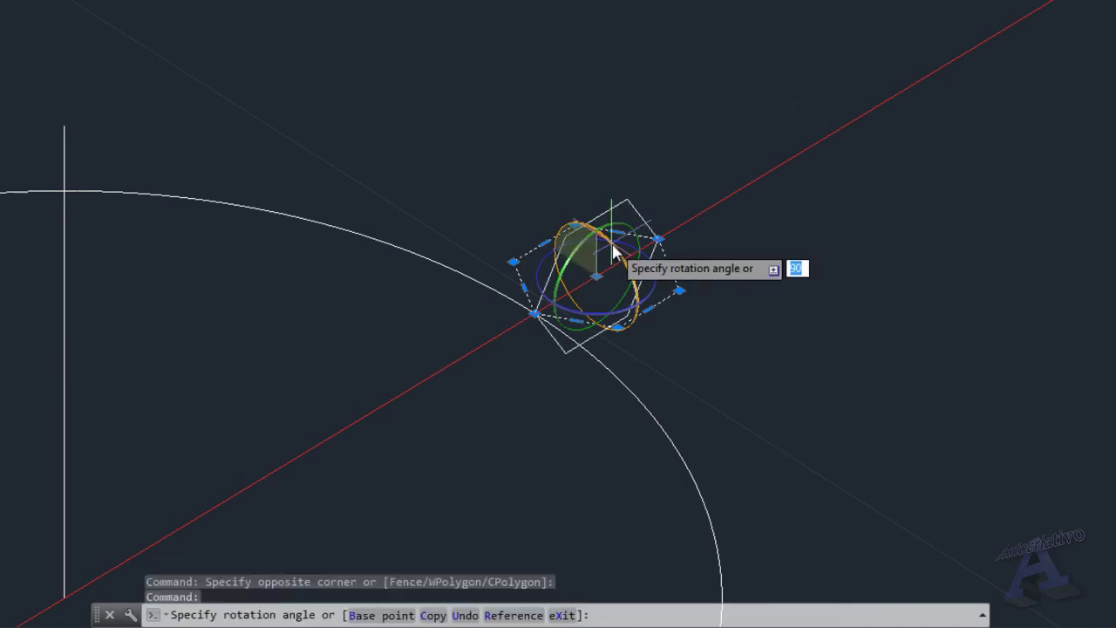
{"action": "left_click", "coordinate": [608, 545]}
{"action": "key", "text": "Escape"}
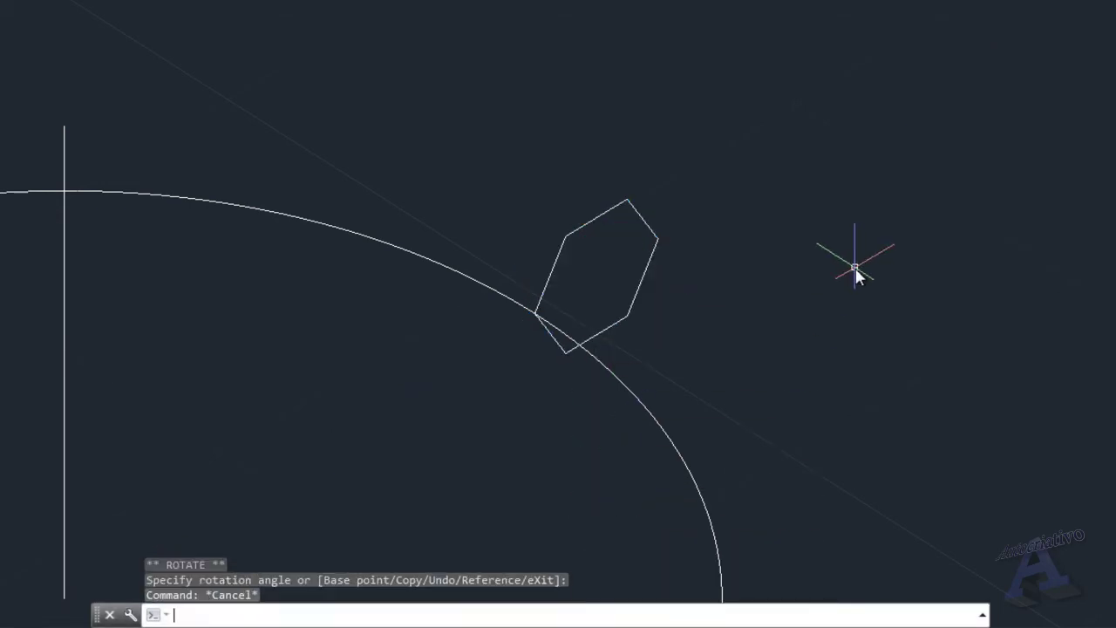
Step: Revolve the hexagon 360 degrees into a solid ring, using the vertical line's lower and upper endpoints as the axis
{"action": "scroll", "coordinate": [861, 371], "scroll_direction": "down", "scroll_amount": 2}
{"action": "mouse_move", "coordinate": [927, 451]}
{"action": "middle_mouse_down", "text": "shift"}
{"action": "mouse_move", "coordinate": [884, 419]}
{"action": "mouse_move", "coordinate": [866, 343]}
{"action": "mouse_move", "coordinate": [770, 291]}
{"action": "mouse_move", "coordinate": [618, 309]}
{"action": "mouse_move", "coordinate": [549, 358]}
{"action": "mouse_move", "coordinate": [570, 394]}
{"action": "mouse_move", "coordinate": [668, 411]}
{"action": "mouse_move", "coordinate": [822, 403]}
{"action": "mouse_move", "coordinate": [897, 439]}
{"action": "mouse_move", "coordinate": [910, 306]}
{"action": "mouse_move", "coordinate": [782, 282]}
{"action": "mouse_move", "coordinate": [800, 215]}
{"action": "mouse_move", "coordinate": [884, 271]}
{"action": "mouse_move", "coordinate": [868, 346]}
{"action": "middle_mouse_up", "text": "shift"}
{"action": "middle_click_drag", "start_coordinate": [853, 356], "coordinate": [1029, 354], "text": "shift"}
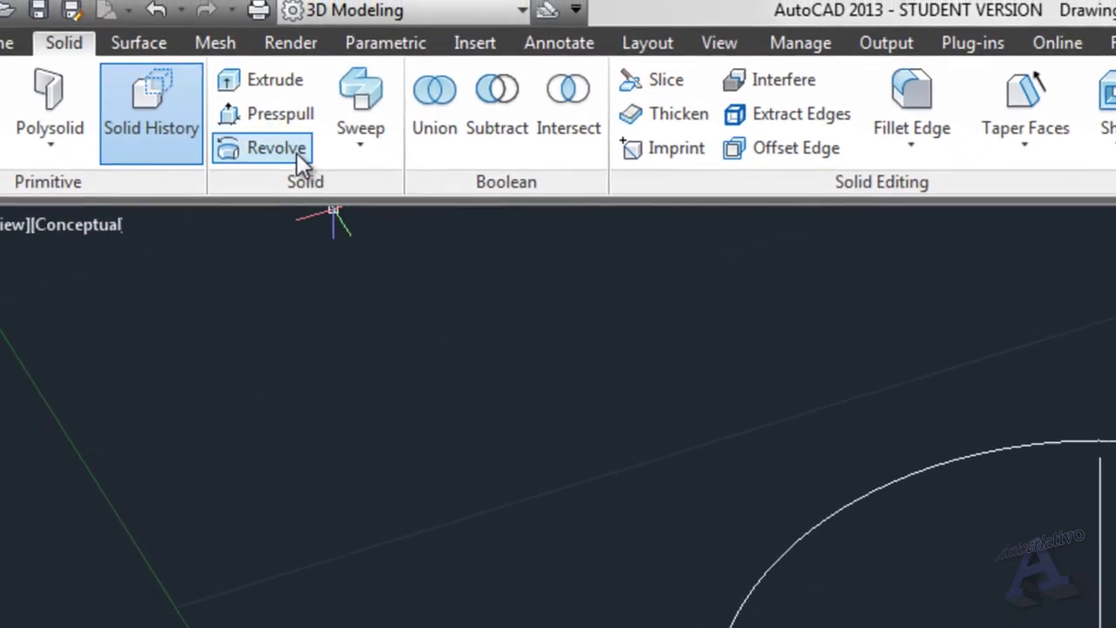
{"action": "left_click", "coordinate": [299, 152]}
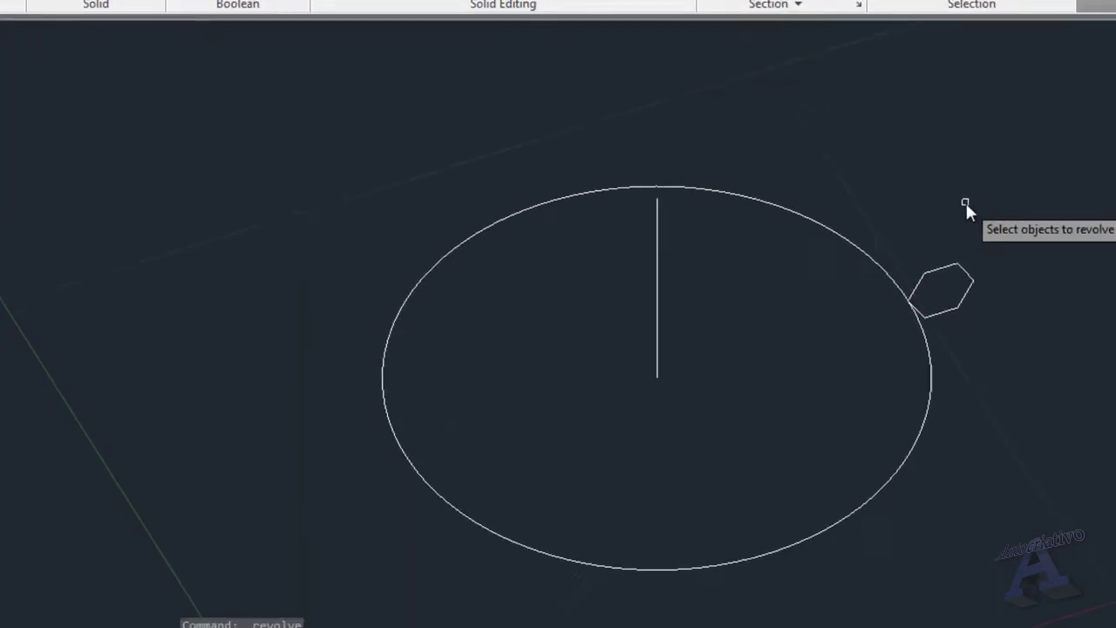
{"action": "scroll", "coordinate": [916, 252], "scroll_direction": "up", "scroll_amount": 2}
{"action": "middle_click_drag", "start_coordinate": [917, 252], "coordinate": [963, 185]}
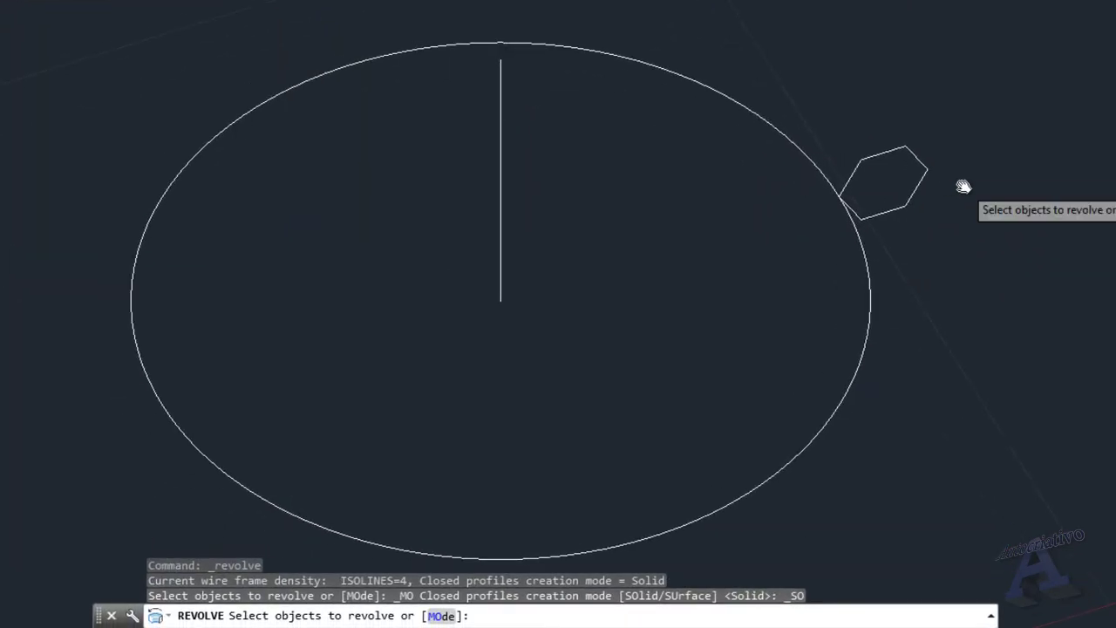
{"action": "left_click", "coordinate": [900, 150]}
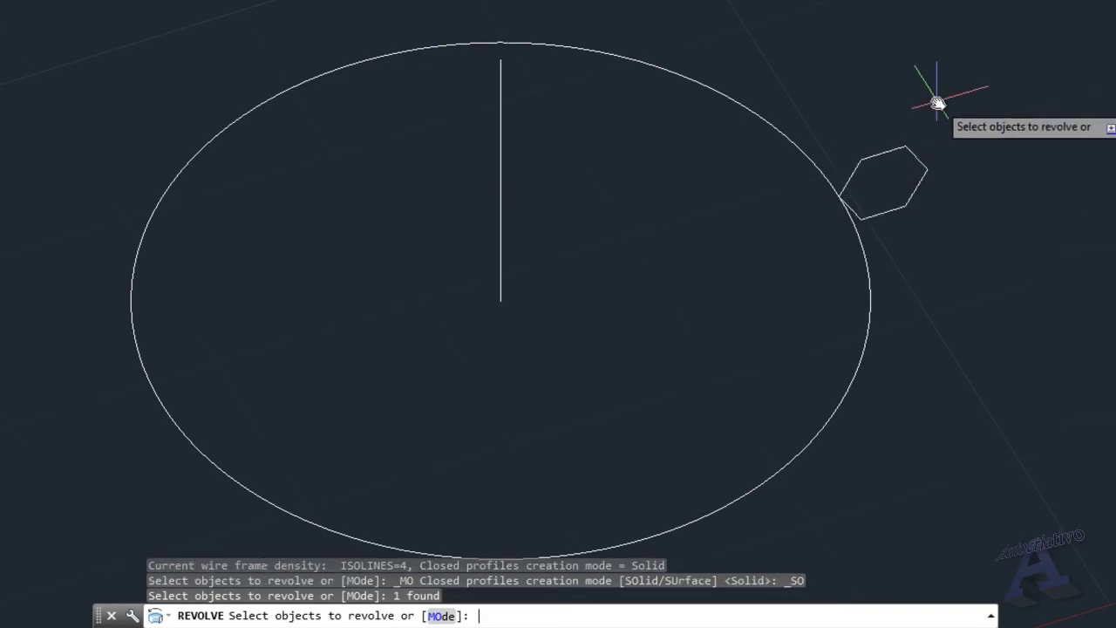
{"action": "key", "text": "Return"}
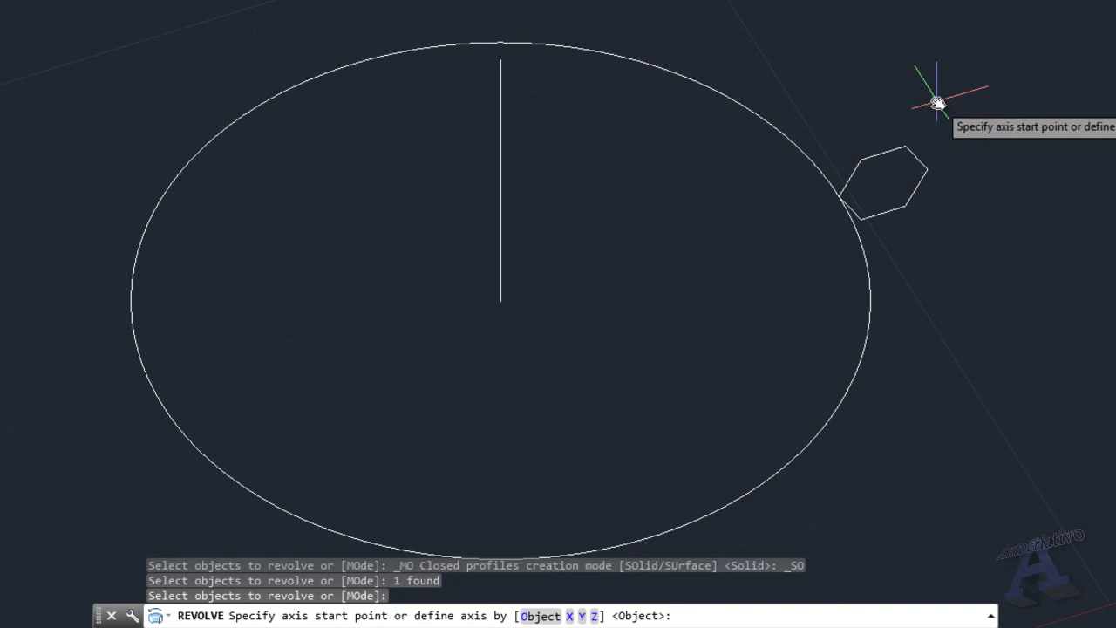
{"action": "left_click", "coordinate": [500, 302]}
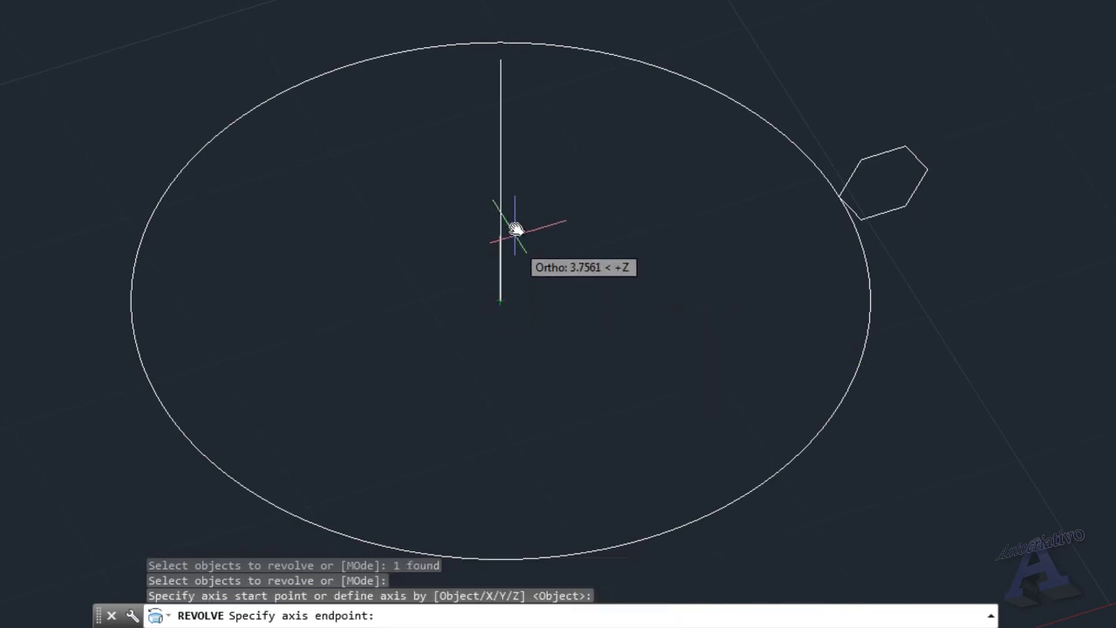
{"action": "left_click", "coordinate": [500, 61]}
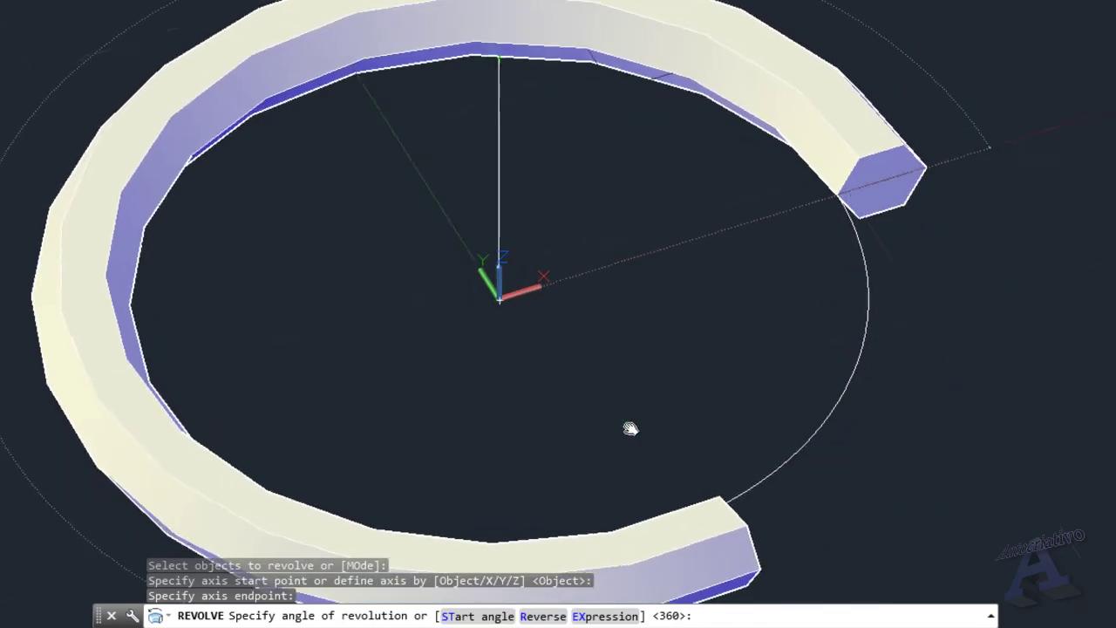
{"action": "middle_click_drag", "start_coordinate": [636, 444], "coordinate": [578, 349]}
{"action": "scroll", "coordinate": [466, 373], "scroll_direction": "down", "scroll_amount": 3}
{"action": "middle_click_drag", "start_coordinate": [517, 378], "coordinate": [640, 441]}
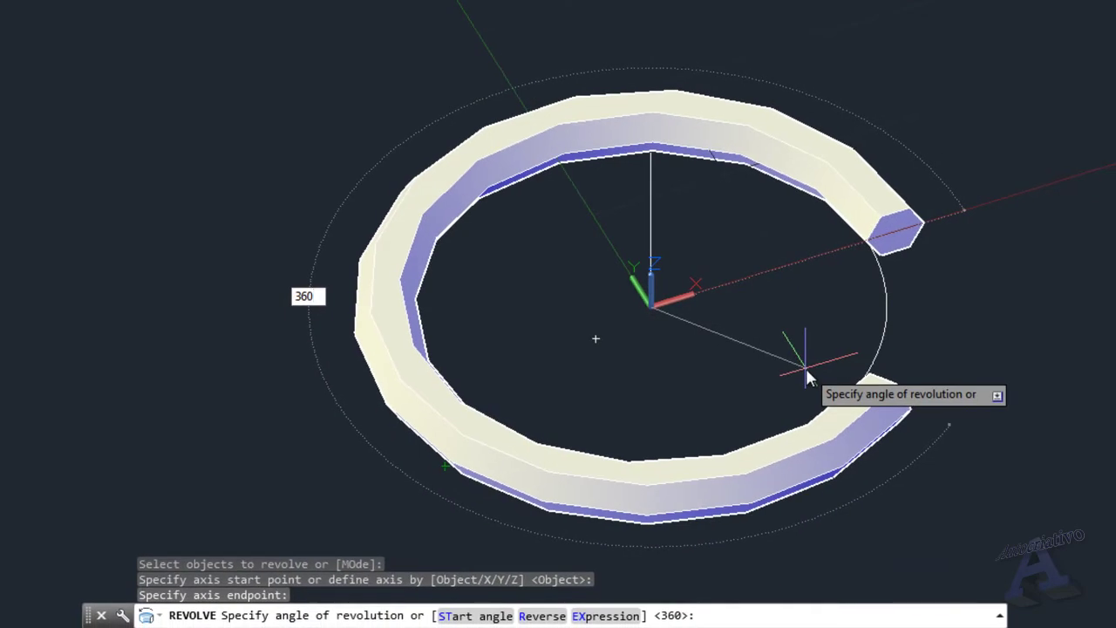
{"action": "key", "text": "Return"}
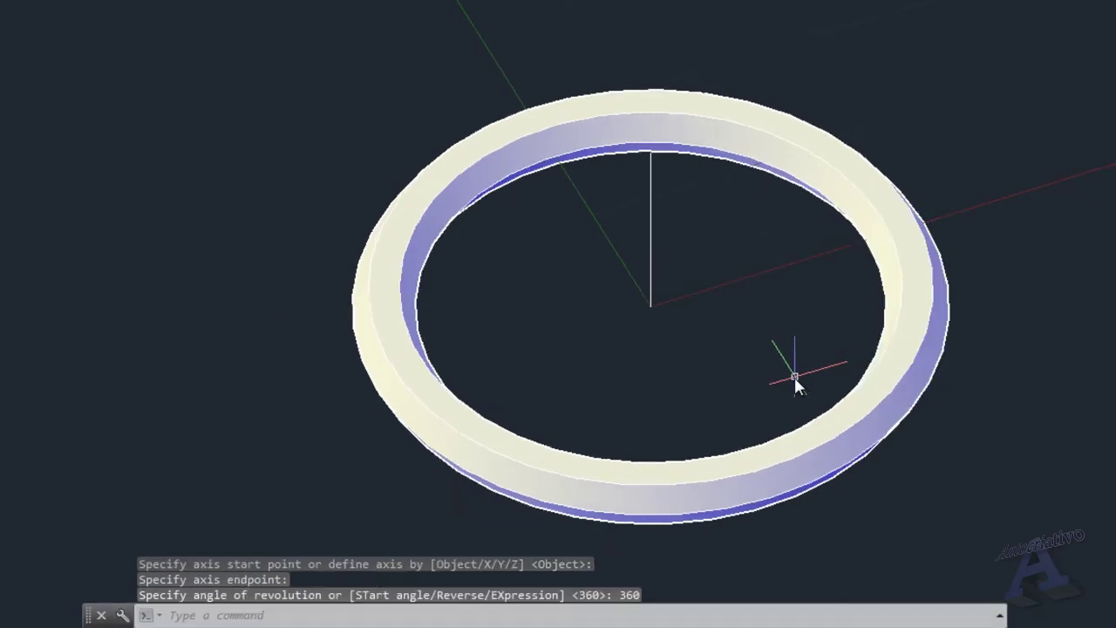
{"action": "middle_click_drag", "start_coordinate": [773, 368], "coordinate": [700, 392], "text": "shift"}
{"action": "scroll", "coordinate": [832, 307], "scroll_direction": "up", "scroll_amount": 2}
{"action": "middle_click_drag", "start_coordinate": [819, 339], "coordinate": [850, 329], "text": "shift"}
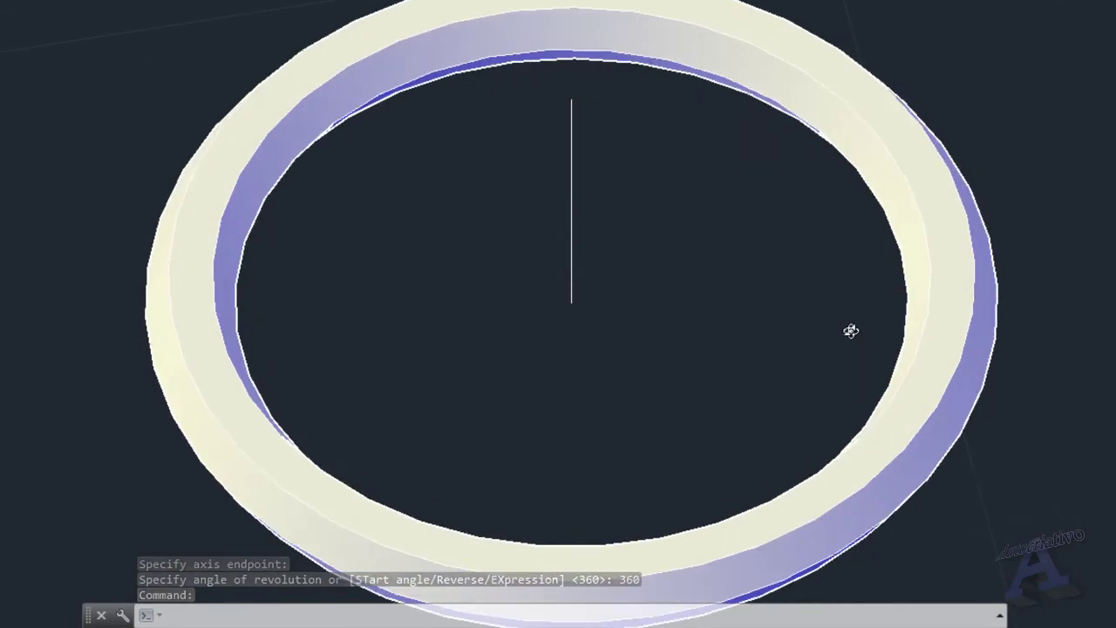
{"action": "scroll", "coordinate": [667, 299], "scroll_direction": "down", "scroll_amount": 2}
{"action": "middle_click_drag", "start_coordinate": [671, 302], "coordinate": [685, 280]}
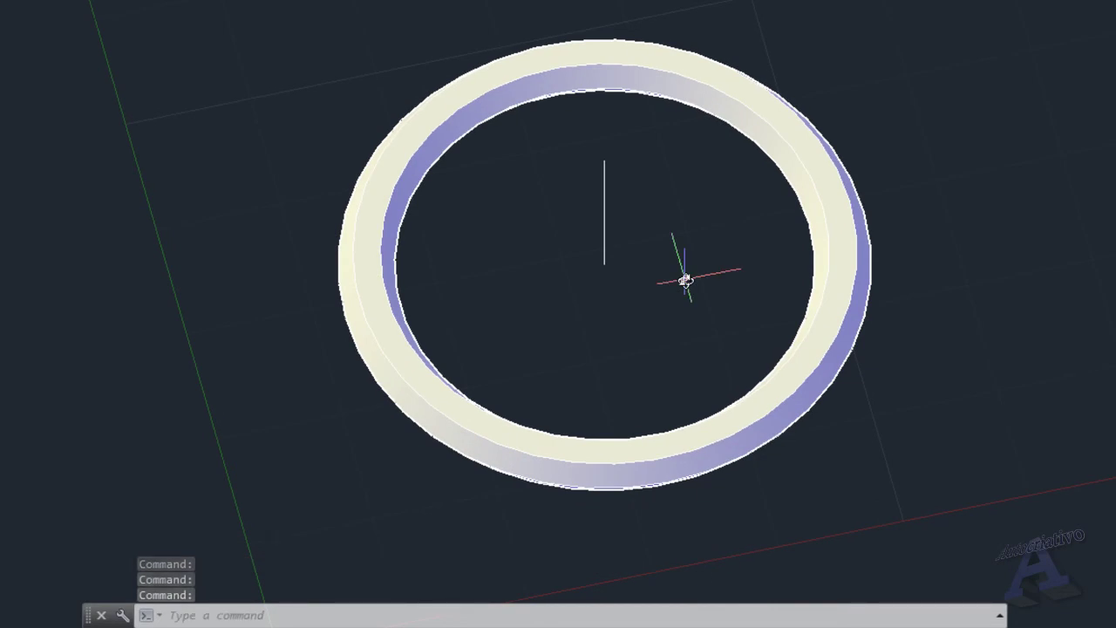
{"action": "middle_click_drag", "start_coordinate": [685, 280], "coordinate": [603, 282]}
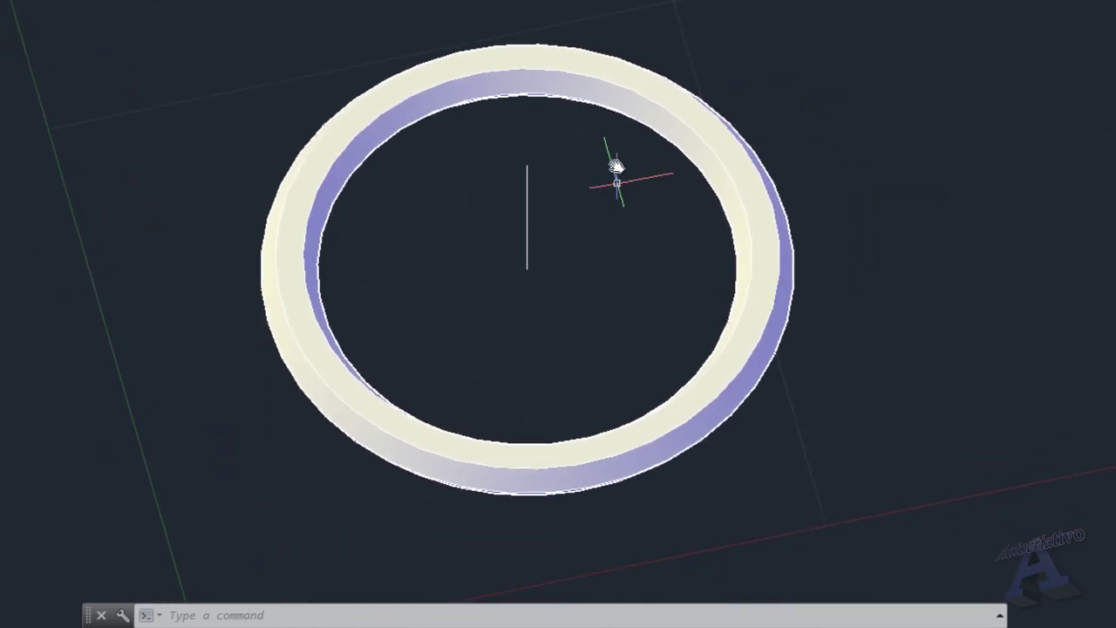
{"action": "scroll", "coordinate": [608, 273], "scroll_direction": "up", "scroll_amount": 2}
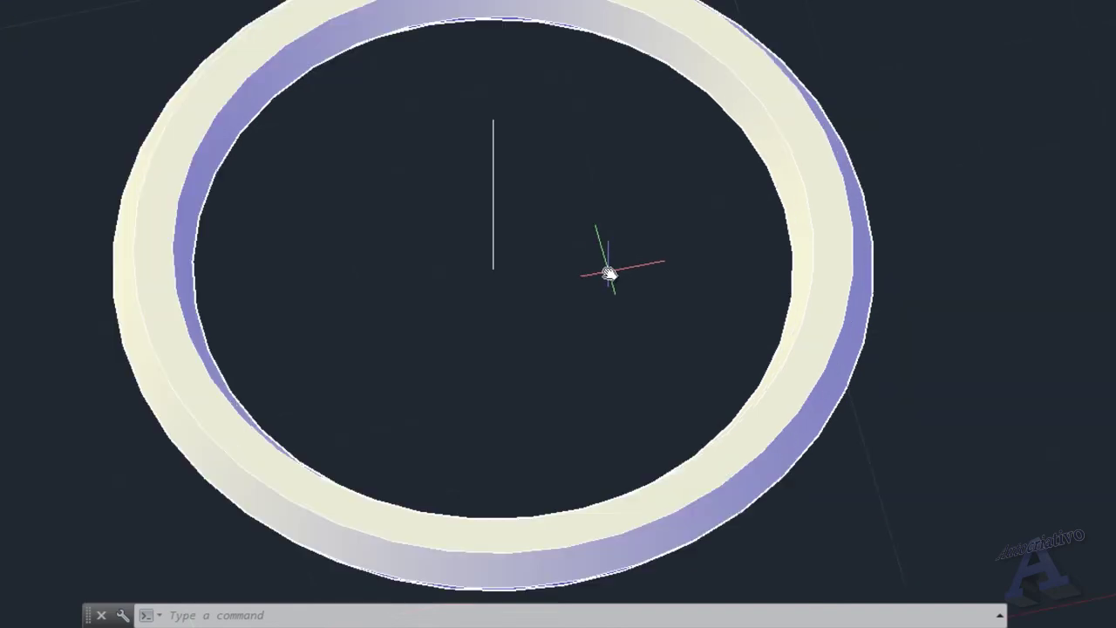
{"action": "middle_click_drag", "start_coordinate": [628, 251], "coordinate": [612, 298]}
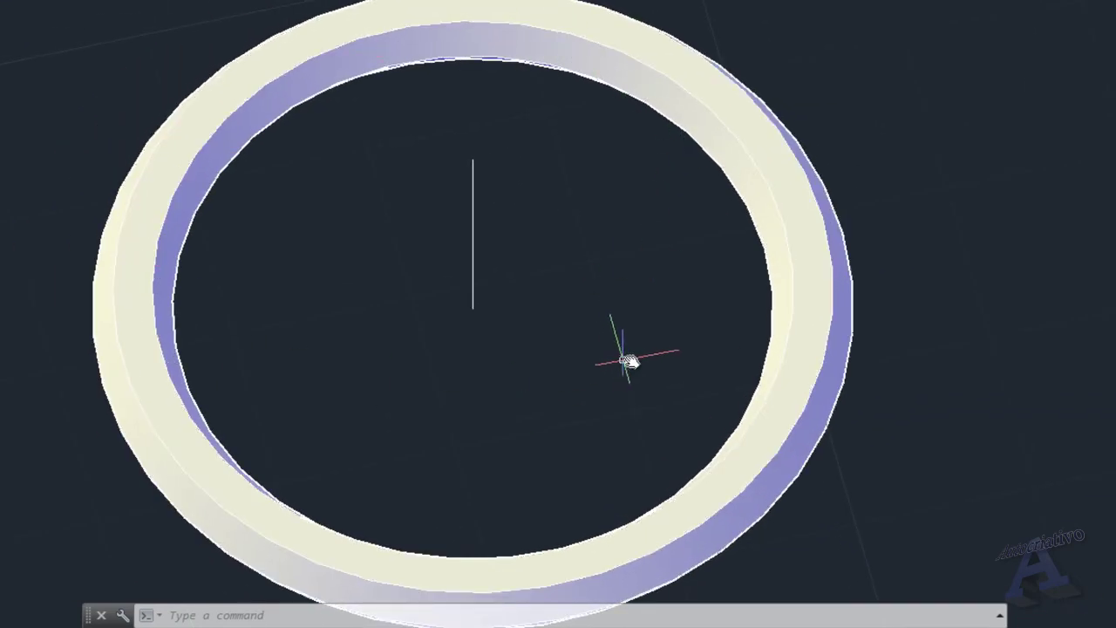
Step: Select the revolved hexagonal ring and switch its gizmo to the Move Gizmo
{"action": "scroll", "coordinate": [619, 362], "scroll_direction": "down", "scroll_amount": 3}
{"action": "left_click", "coordinate": [757, 290]}
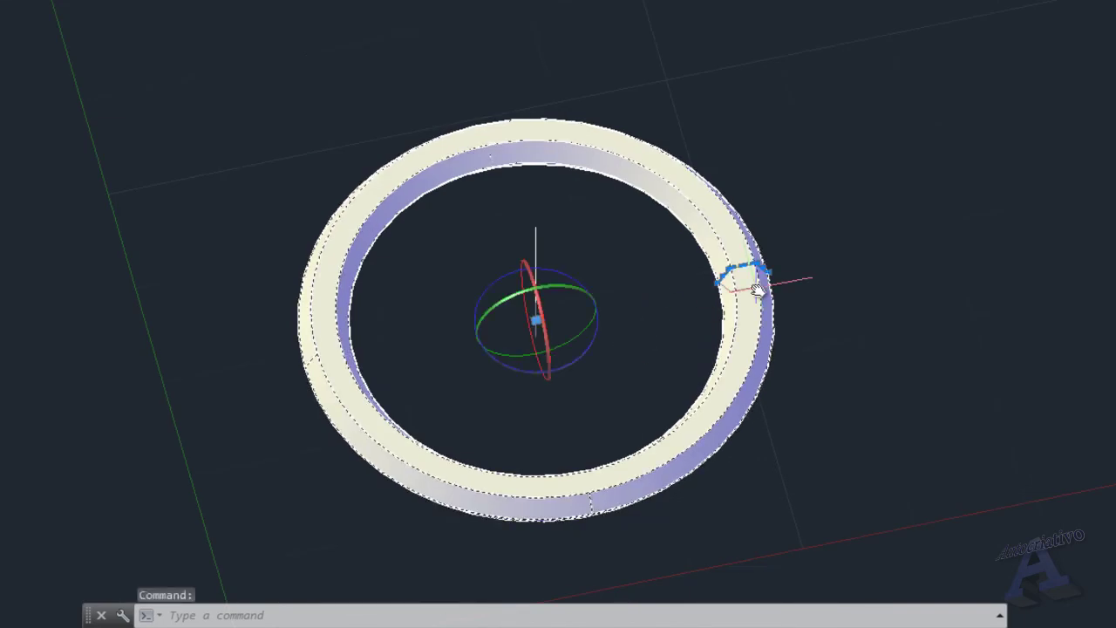
{"action": "left_click", "coordinate": [931, 2]}
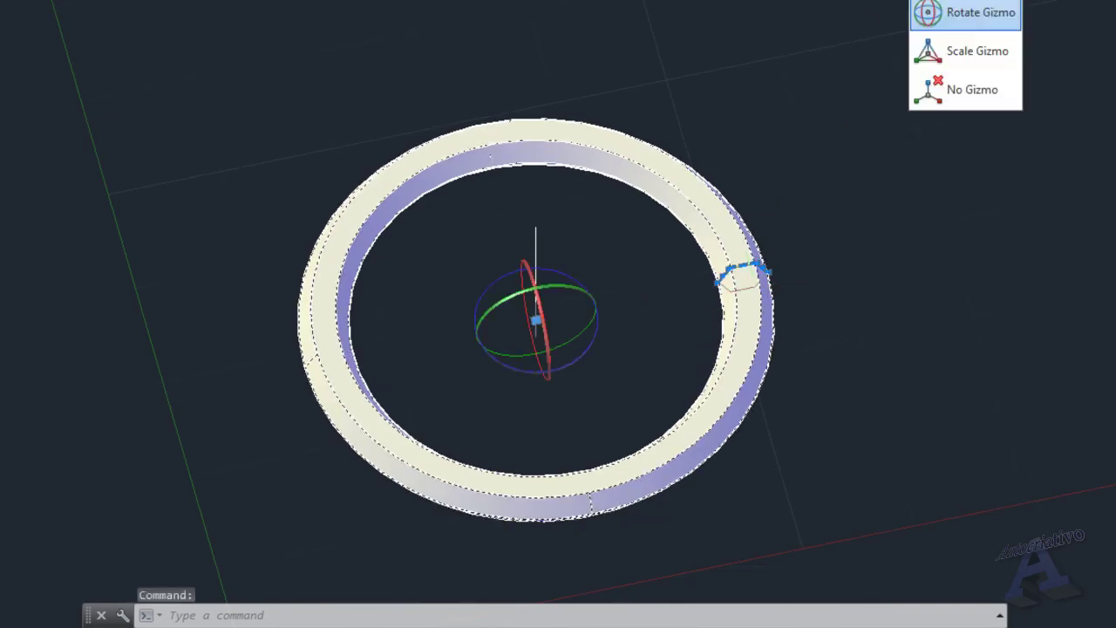
{"action": "left_click", "coordinate": [954, 0]}
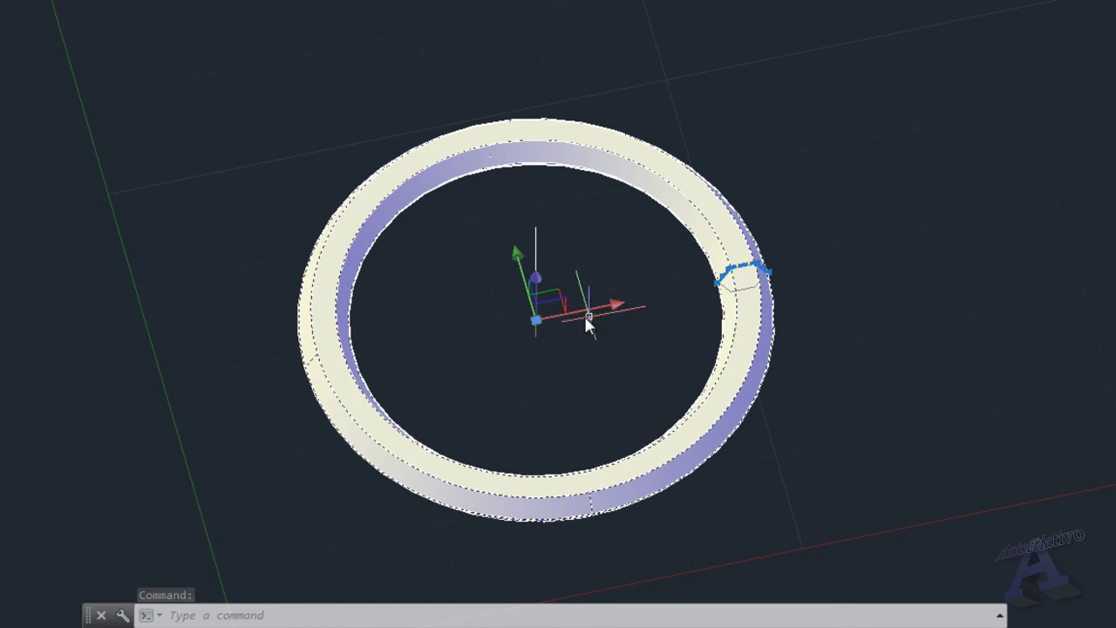
{"action": "left_click", "coordinate": [579, 310]}
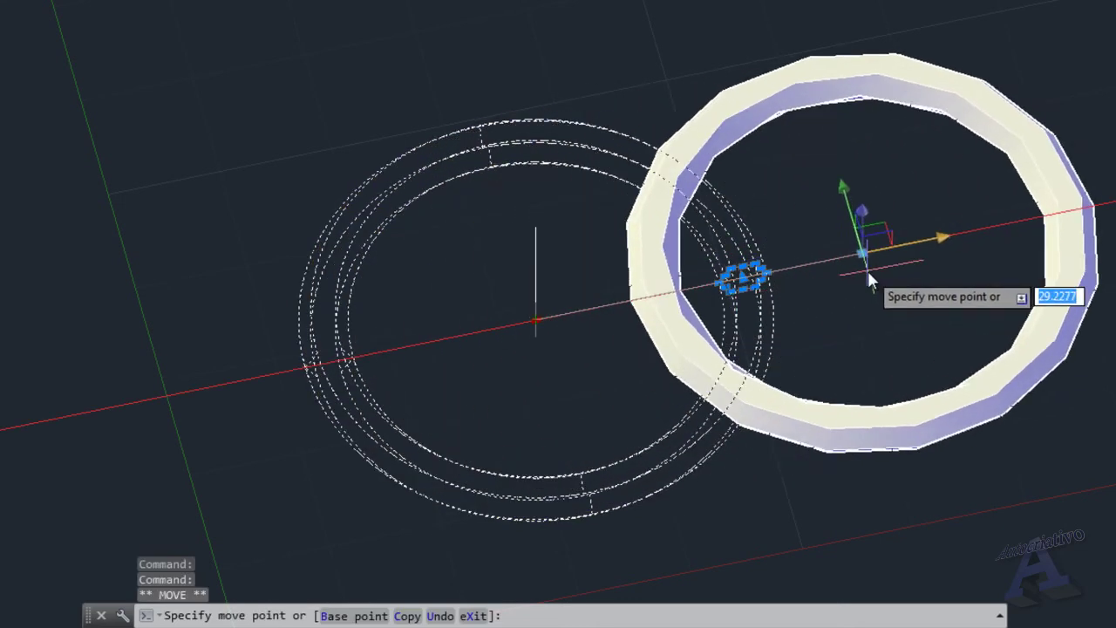
{"action": "middle_click_drag", "start_coordinate": [864, 269], "coordinate": [570, 329]}
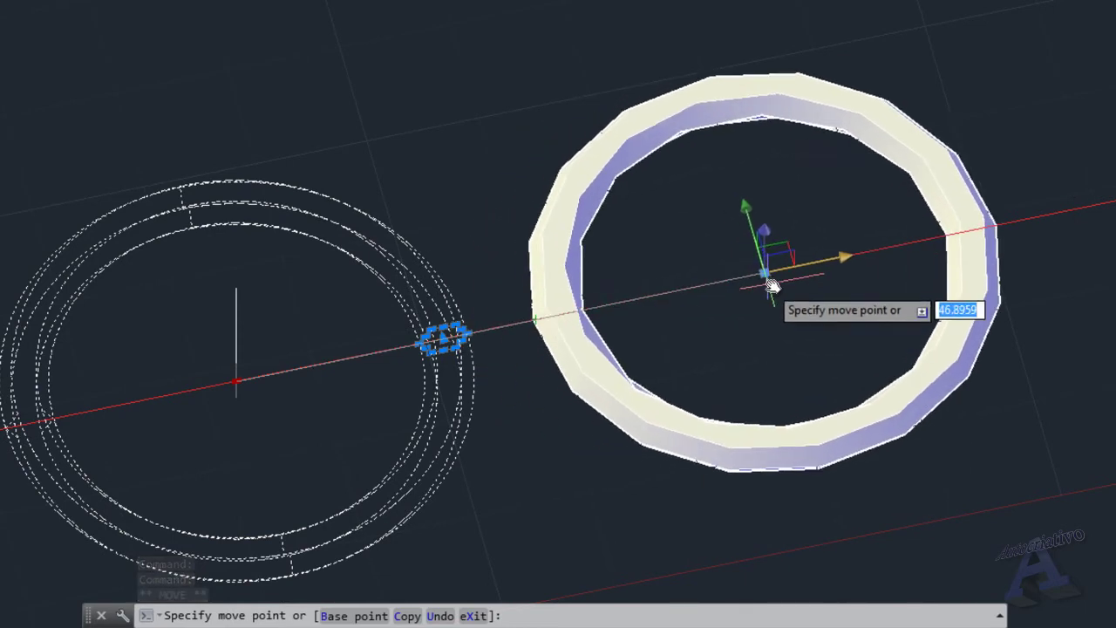
{"action": "key", "text": "Escape"}
{"action": "middle_click_drag", "start_coordinate": [553, 370], "coordinate": [789, 266]}
{"action": "scroll", "coordinate": [494, 345], "scroll_direction": "up", "scroll_amount": 2}
{"action": "middle_click_drag", "start_coordinate": [491, 339], "coordinate": [740, 285]}
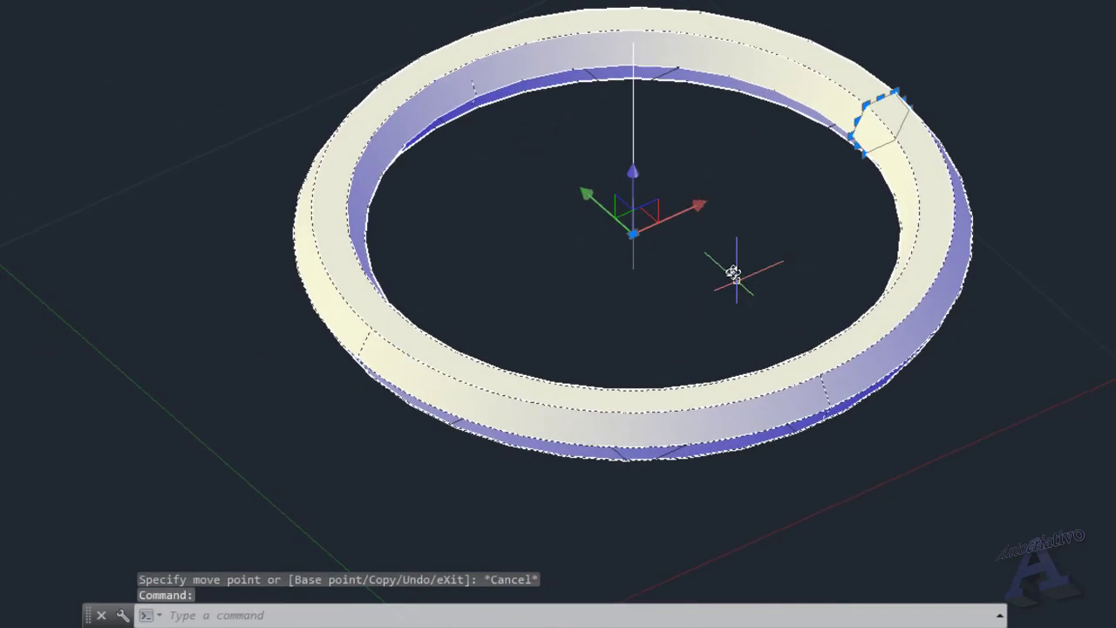
{"action": "left_click", "coordinate": [692, 206]}
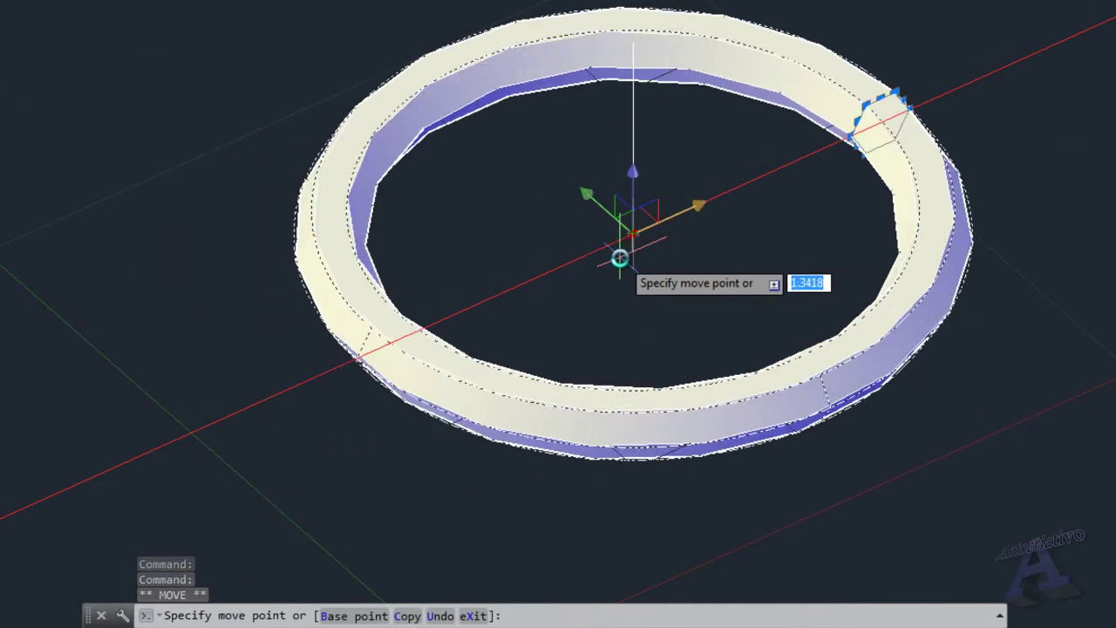
{"action": "key", "text": "Escape"}
{"action": "left_click", "coordinate": [610, 216]}
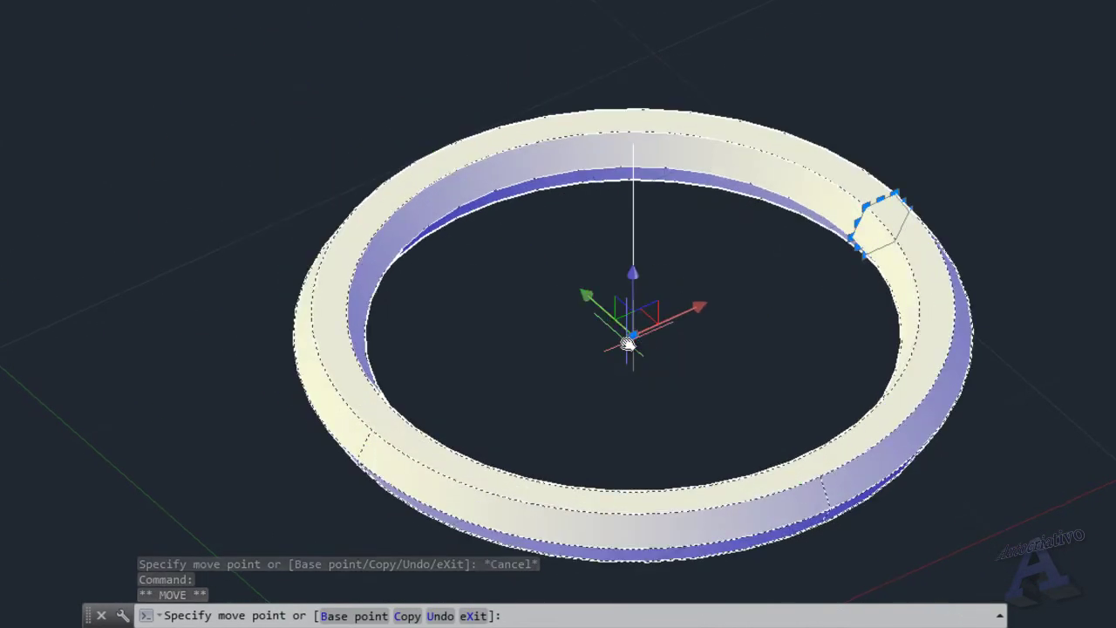
{"action": "key", "text": "Escape"}
{"action": "left_click", "coordinate": [635, 285]}
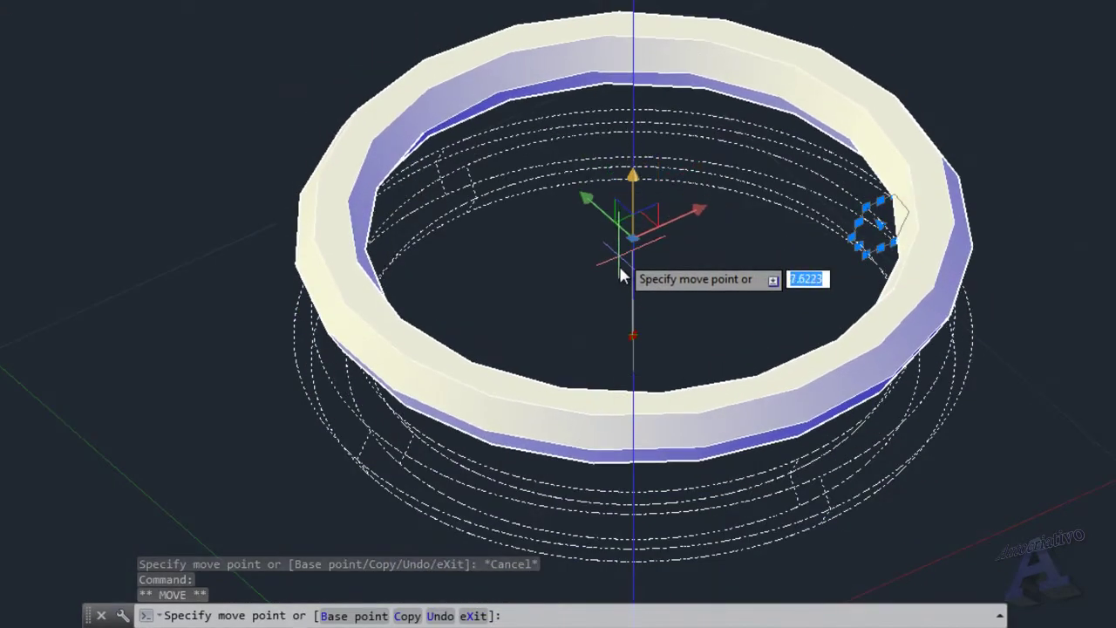
{"action": "middle_click_drag", "start_coordinate": [625, 379], "coordinate": [556, 328]}
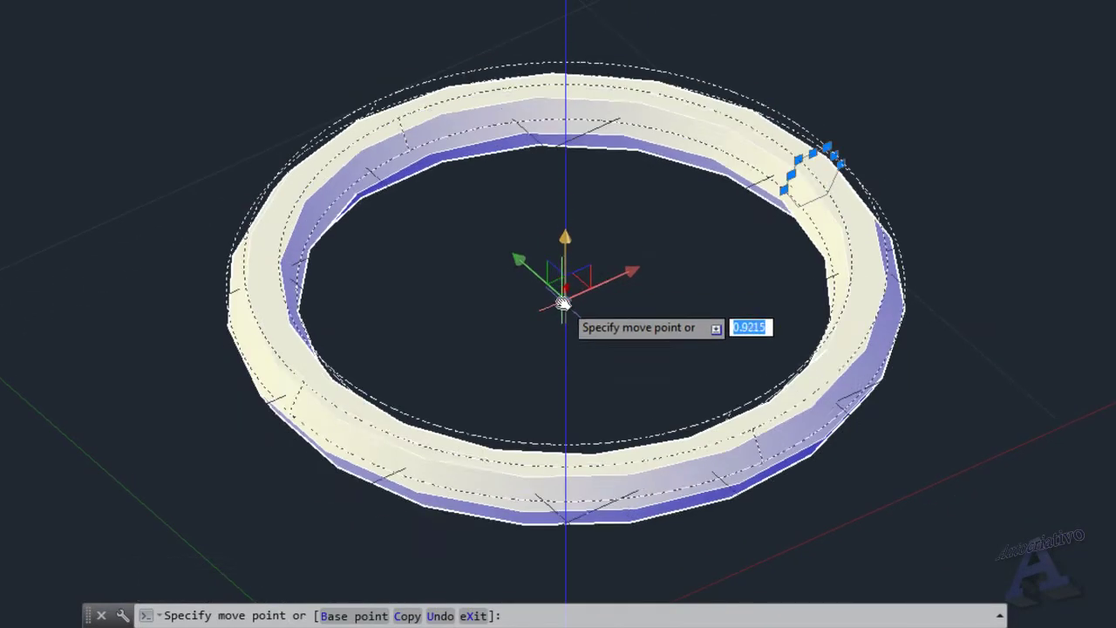
{"action": "left_click", "coordinate": [591, 299]}
Step: Move the ring along the positive X axis with the move gizmo until it clears the circle and vertical line, then deselect it
{"action": "left_click", "coordinate": [605, 266]}
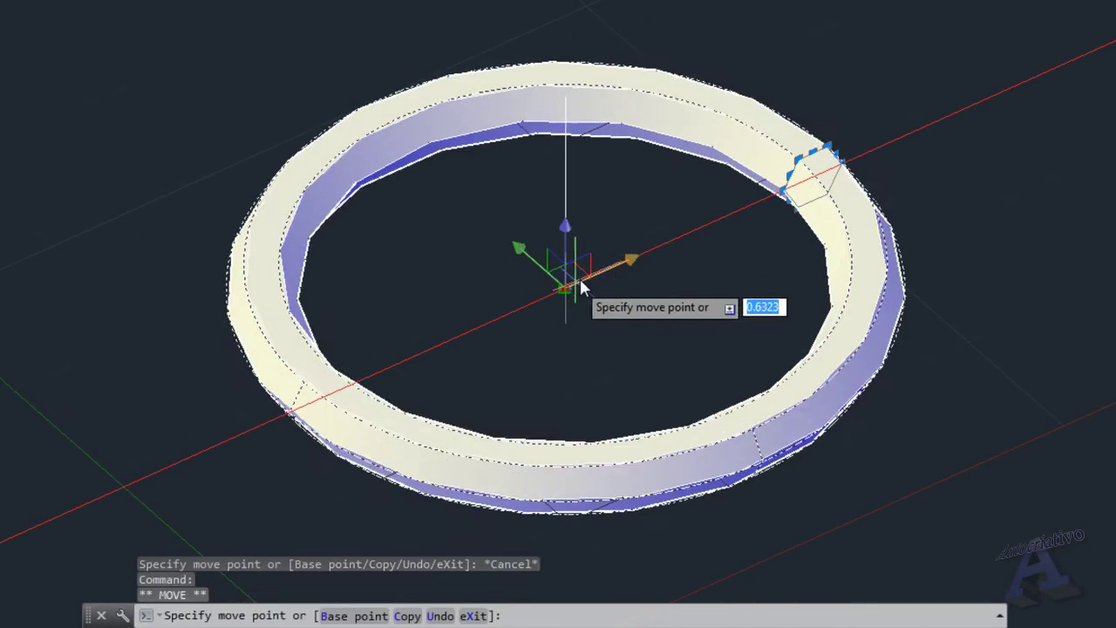
{"action": "scroll", "coordinate": [610, 259], "scroll_direction": "down", "scroll_amount": 3}
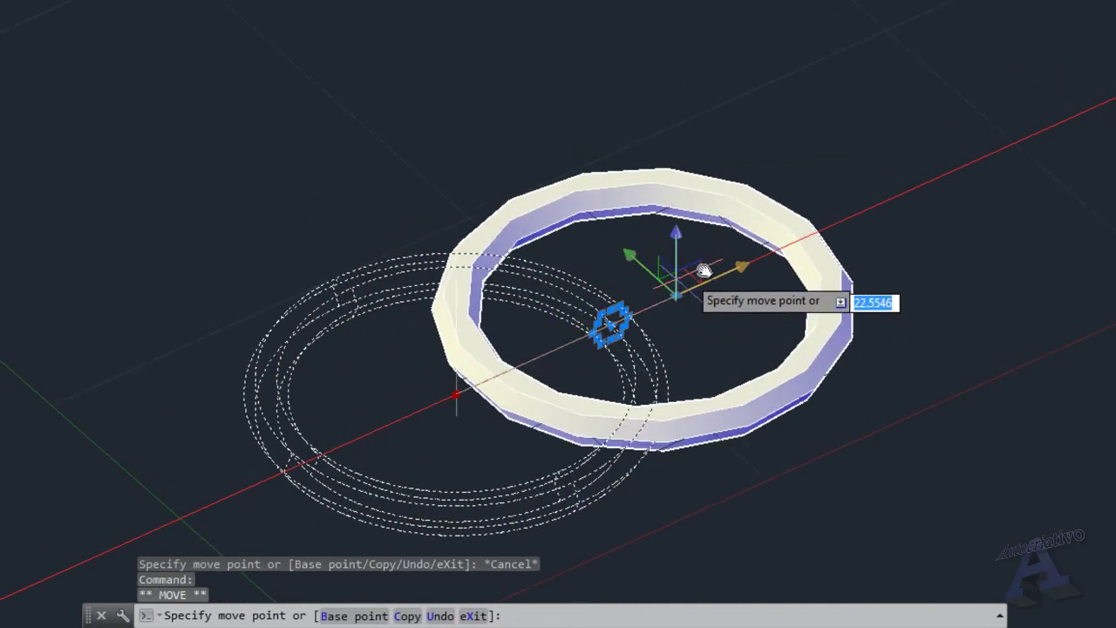
{"action": "left_click", "coordinate": [880, 192]}
{"action": "key", "text": "Escape"}
Step: Erase the construction circle and the vertical axis line left at the ring's original location
{"action": "middle_click_drag", "start_coordinate": [642, 404], "coordinate": [662, 318]}
{"action": "middle_click_drag", "start_coordinate": [671, 363], "coordinate": [657, 386], "text": "shift"}
{"action": "left_click", "coordinate": [700, 420]}
{"action": "left_click", "coordinate": [493, 242]}
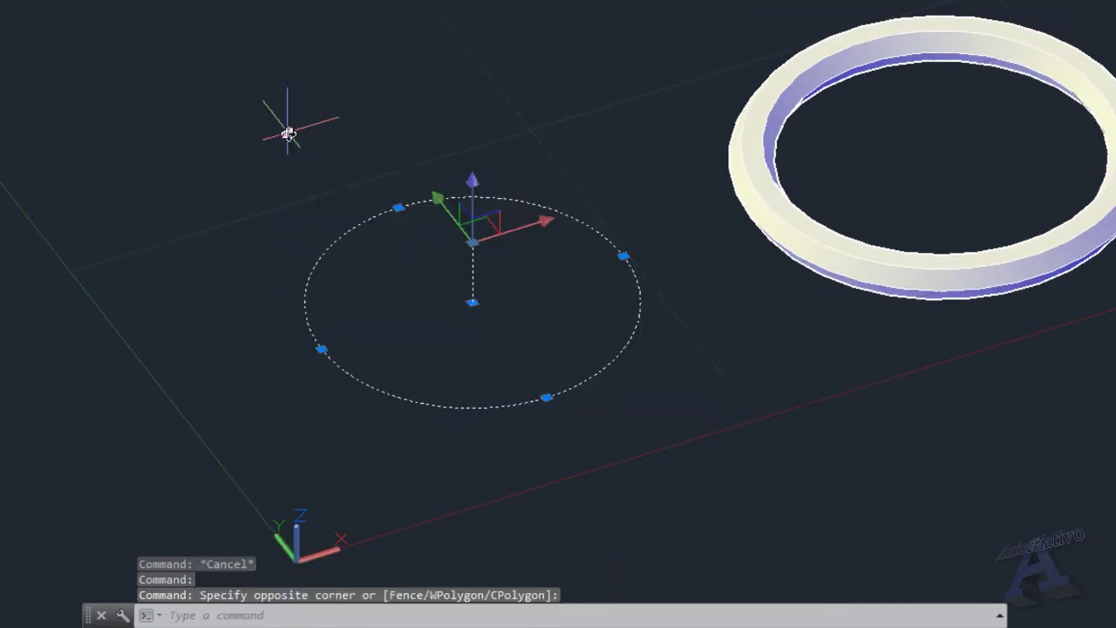
{"action": "key", "text": "Delete"}
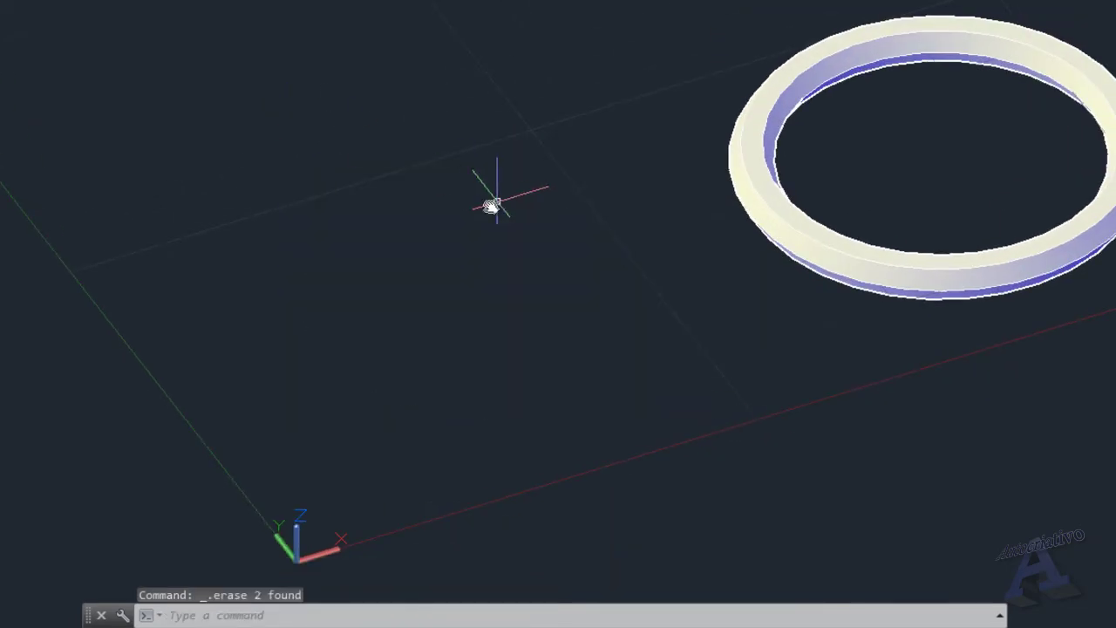
Step: Erase the hexagonal ring solid so the drawing is empty
{"action": "middle_click_drag", "start_coordinate": [497, 202], "coordinate": [159, 290]}
{"action": "mouse_move", "coordinate": [253, 319]}
{"action": "middle_mouse_down", "text": "shift"}
{"action": "mouse_move", "coordinate": [274, 207]}
{"action": "mouse_move", "coordinate": [311, 241]}
{"action": "mouse_move", "coordinate": [241, 384]}
{"action": "mouse_move", "coordinate": [226, 357]}
{"action": "mouse_move", "coordinate": [264, 359]}
{"action": "mouse_move", "coordinate": [202, 392]}
{"action": "middle_mouse_up", "text": "shift"}
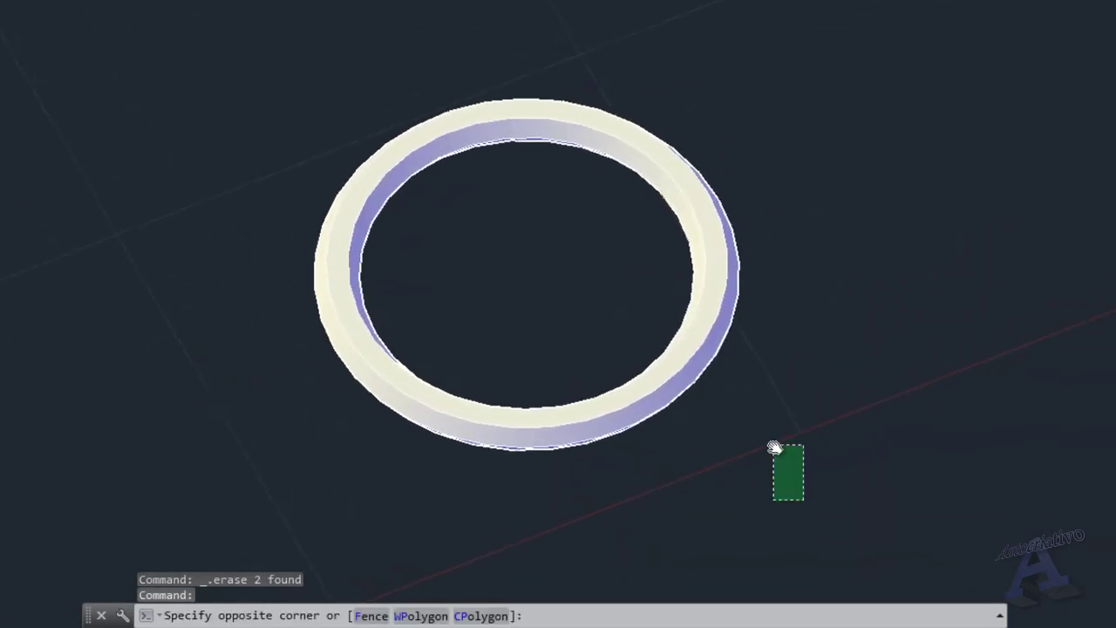
{"action": "left_click", "coordinate": [803, 486]}
{"action": "left_click", "coordinate": [331, 35]}
{"action": "key", "text": "Delete"}
{"action": "key", "text": "Delete"}
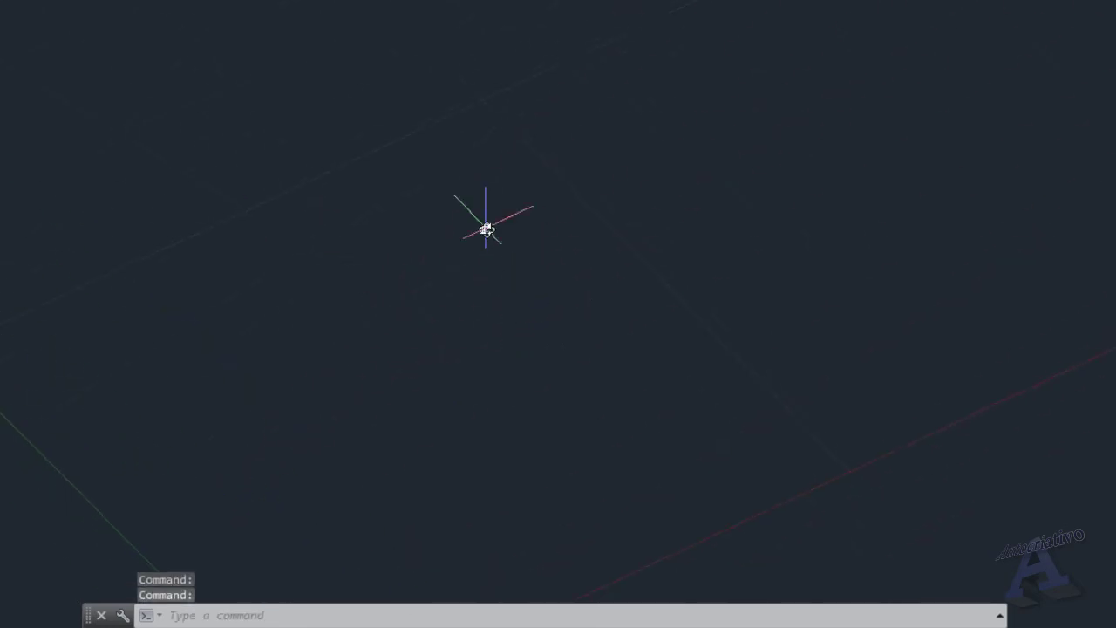
Step: Draw an open, winding spline with several alternating bends on the XY plane, using the Fit method
{"action": "type", "text": "PL"}
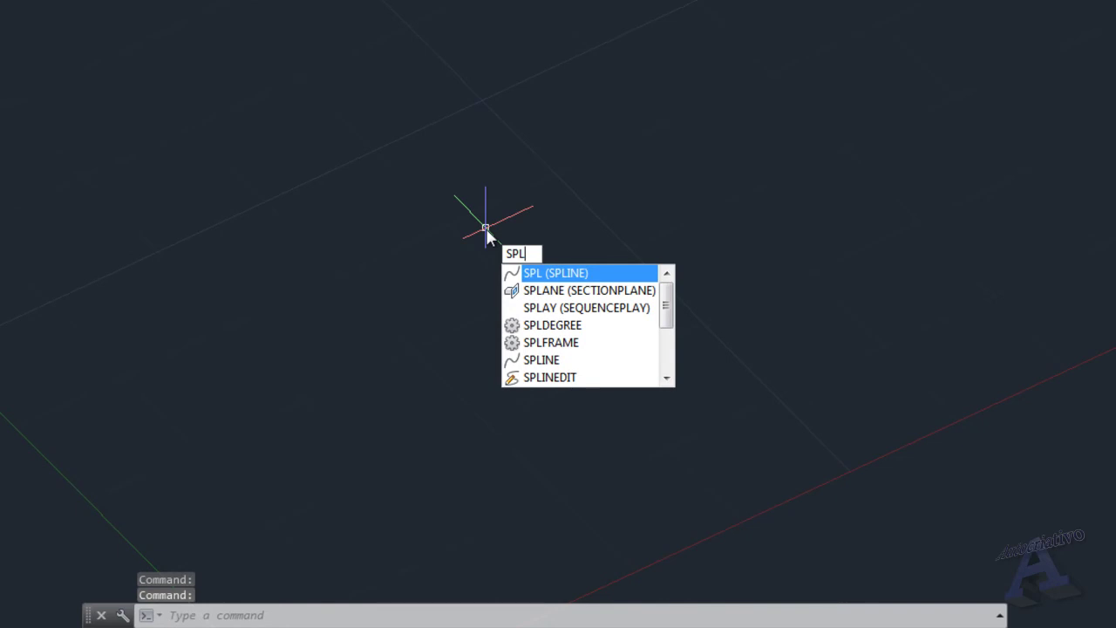
{"action": "key", "text": "Return"}
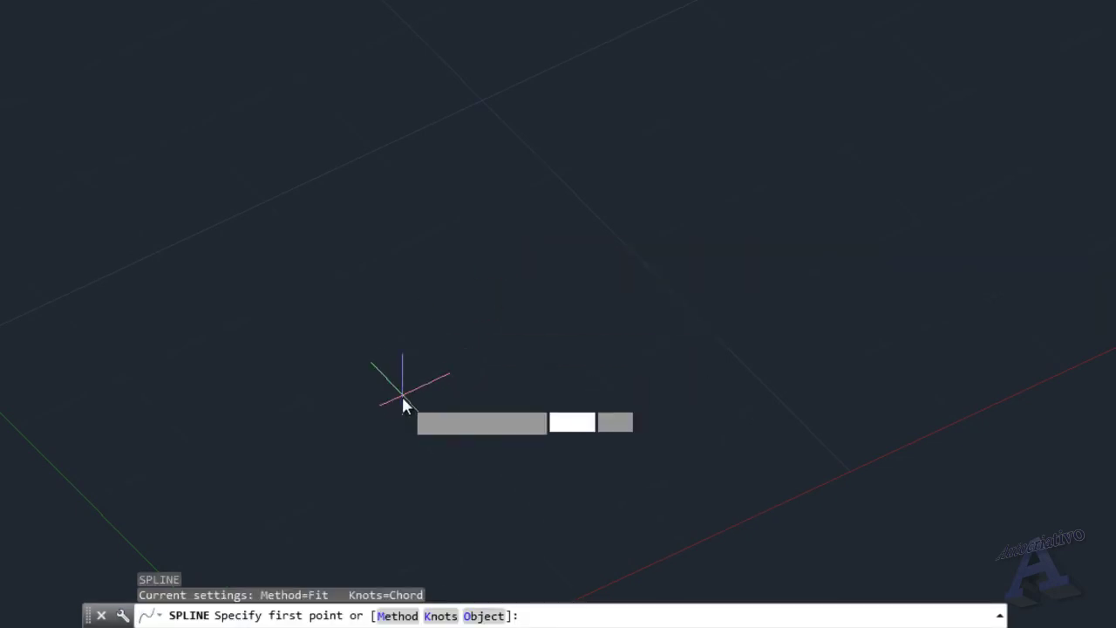
{"action": "left_click", "coordinate": [402, 395]}
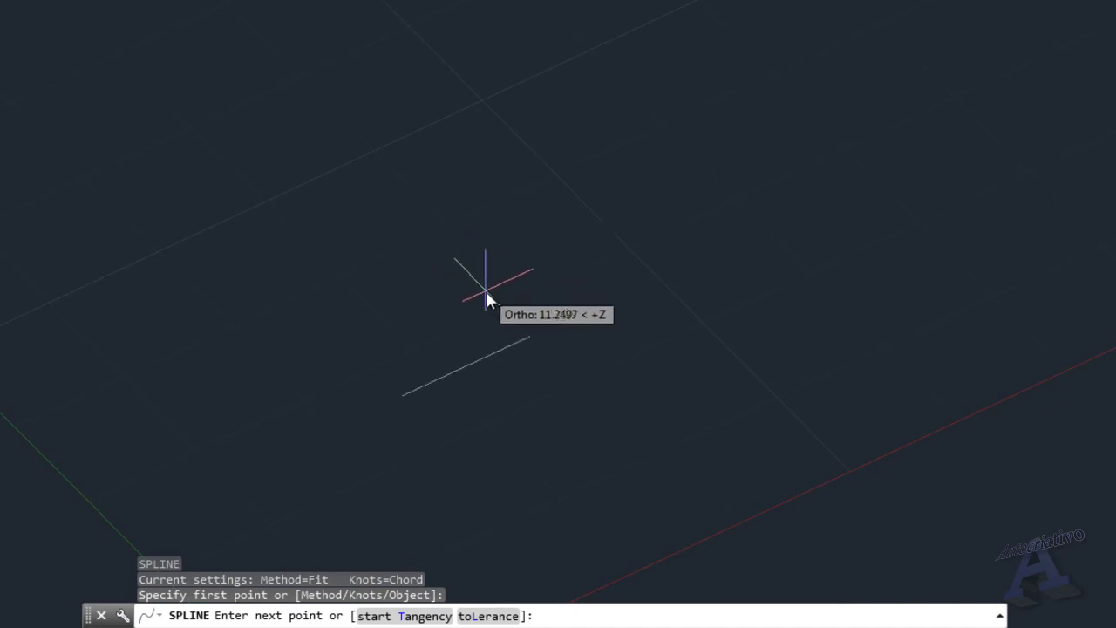
{"action": "left_click", "coordinate": [524, 295]}
{"action": "left_click", "coordinate": [468, 178]}
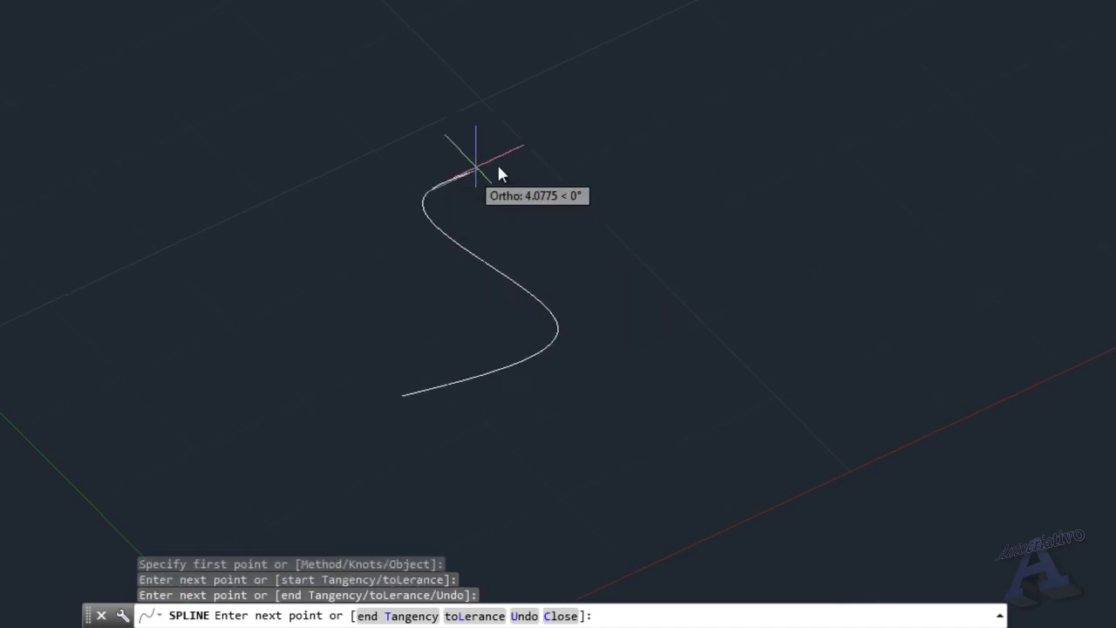
{"action": "left_click", "coordinate": [650, 166]}
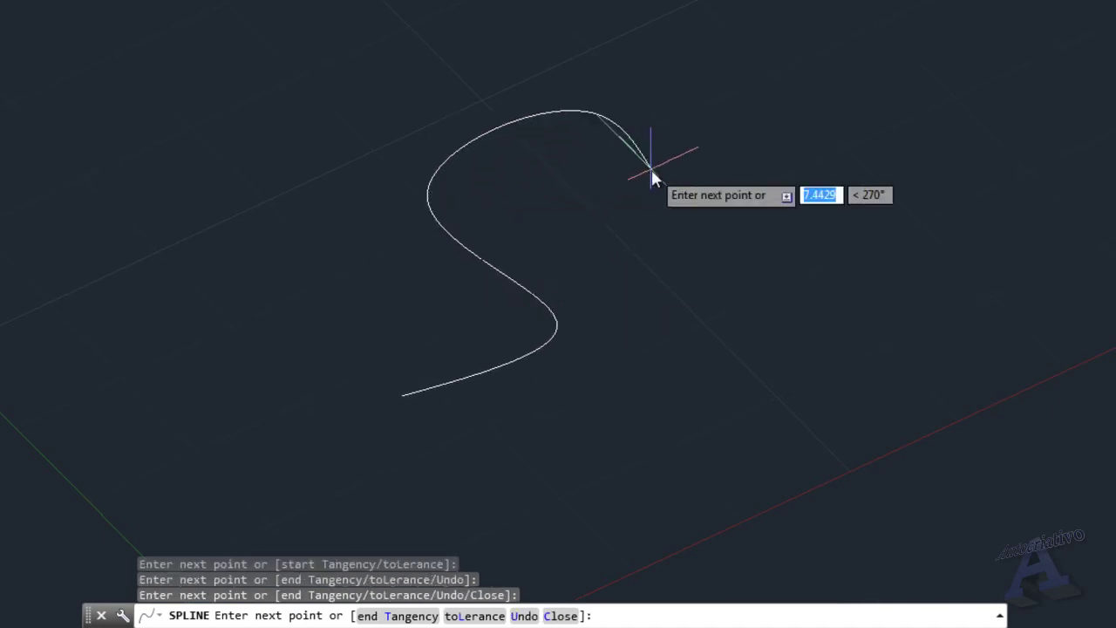
{"action": "left_click", "coordinate": [813, 164]}
{"action": "middle_click_drag", "start_coordinate": [932, 129], "coordinate": [837, 228]}
{"action": "left_click", "coordinate": [837, 159]}
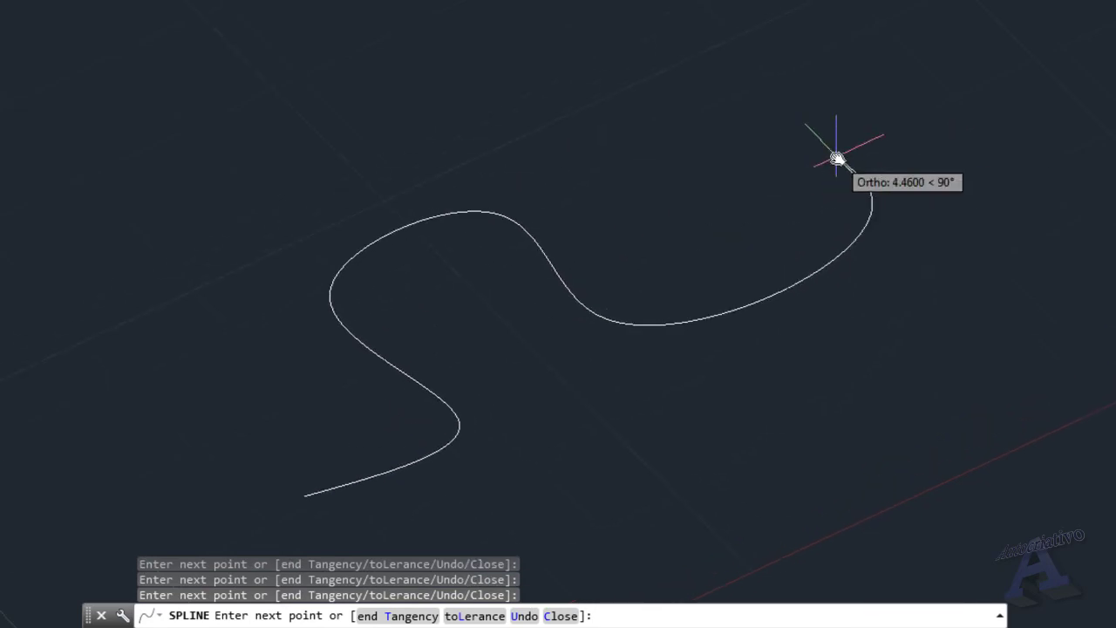
{"action": "key", "text": "Return"}
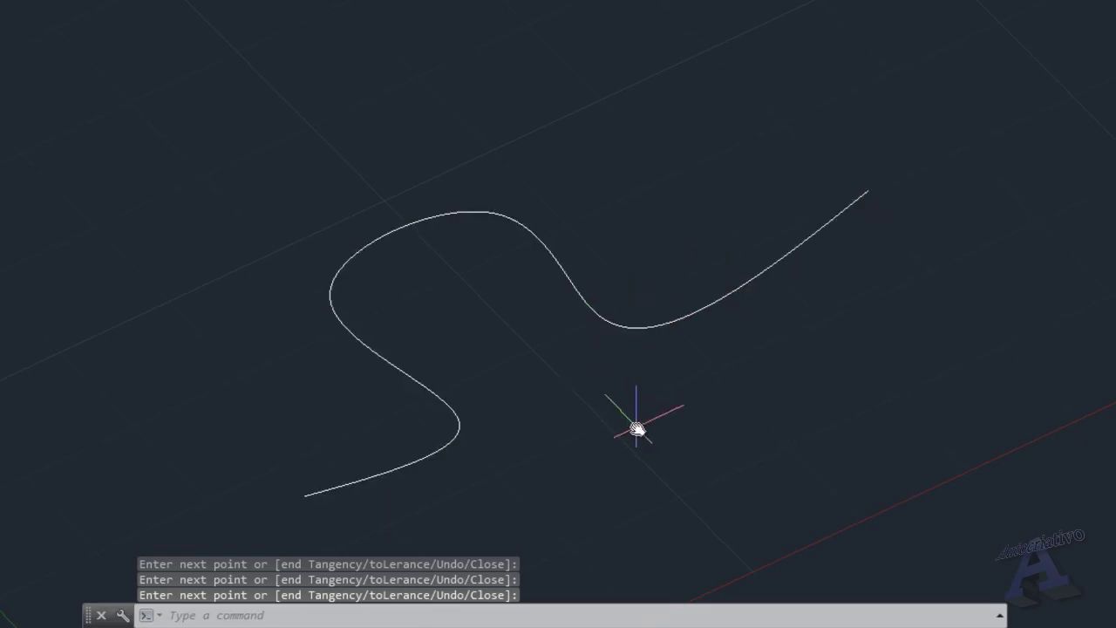
Step: Draw a three-sided polygon inscribed in a circle near the spline's starting end, with one vertex pointing along positive X
{"action": "middle_click_drag", "start_coordinate": [657, 345], "coordinate": [607, 267], "text": "shift"}
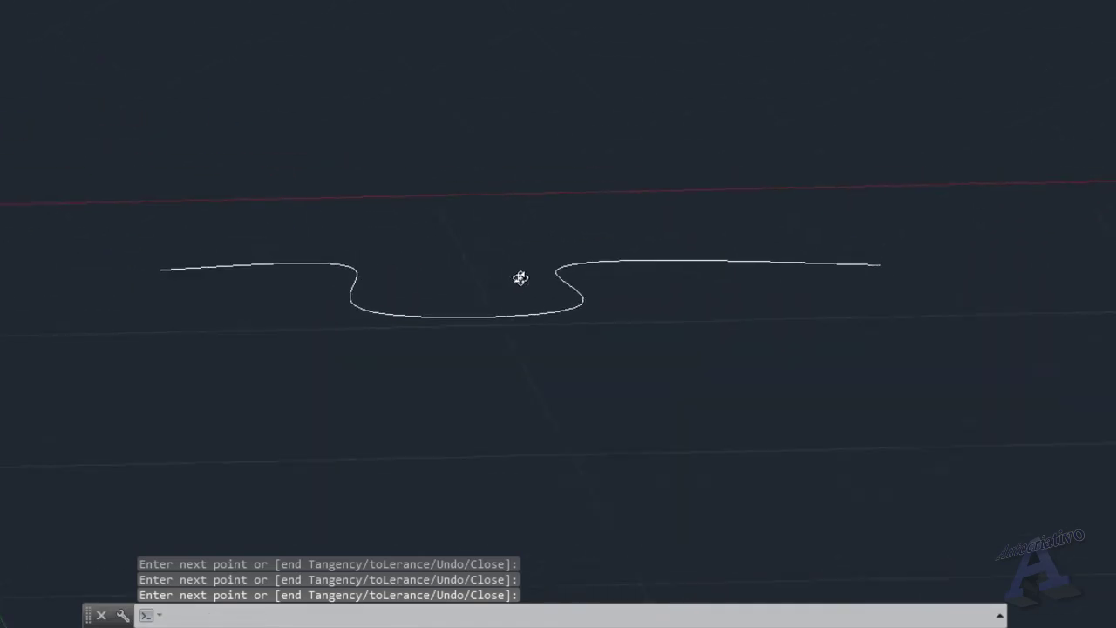
{"action": "middle_click_drag", "start_coordinate": [704, 364], "coordinate": [665, 403], "text": "shift"}
{"action": "key", "text": "Return"}
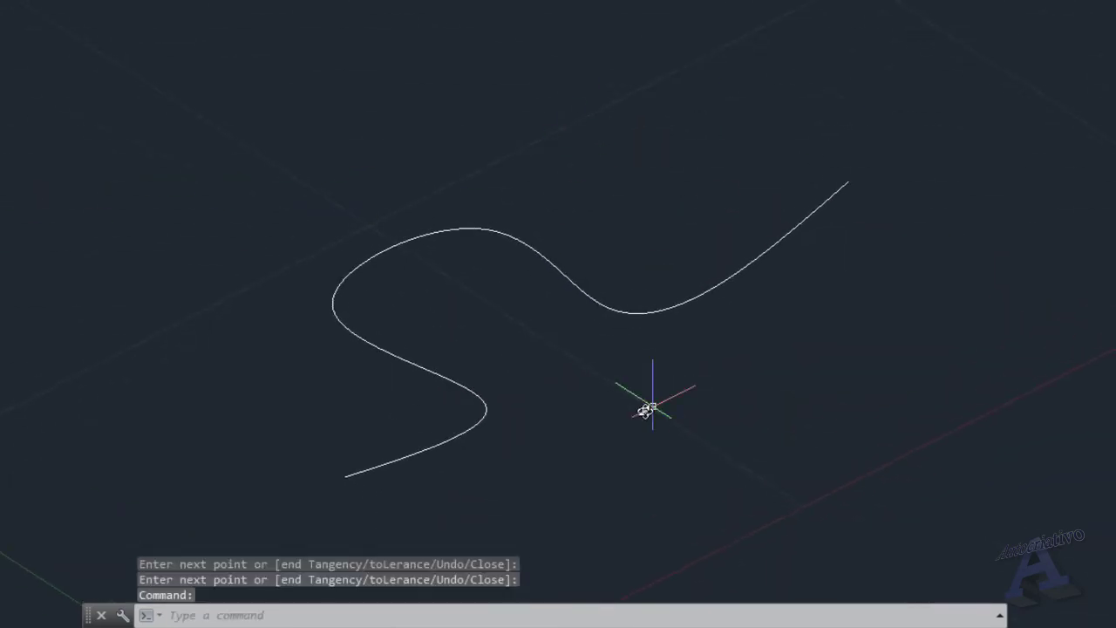
{"action": "middle_click_drag", "start_coordinate": [497, 443], "coordinate": [558, 349]}
{"action": "scroll", "coordinate": [576, 366], "scroll_direction": "up", "scroll_amount": 2}
{"action": "middle_click_drag", "start_coordinate": [593, 381], "coordinate": [513, 245]}
{"action": "type", "text": "POL"}
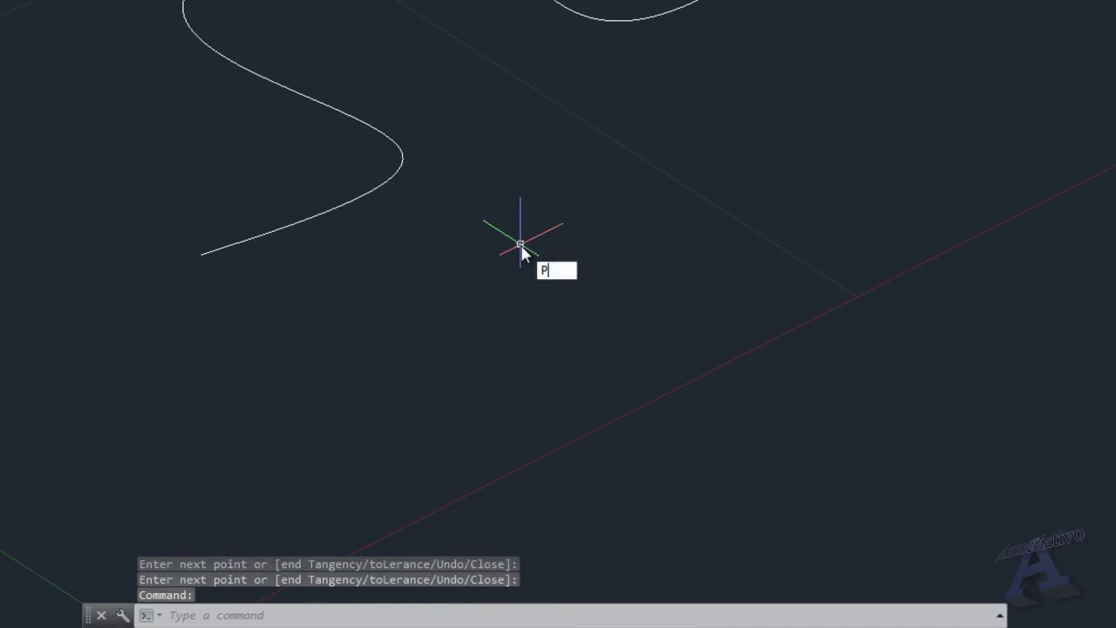
{"action": "key", "text": "Return"}
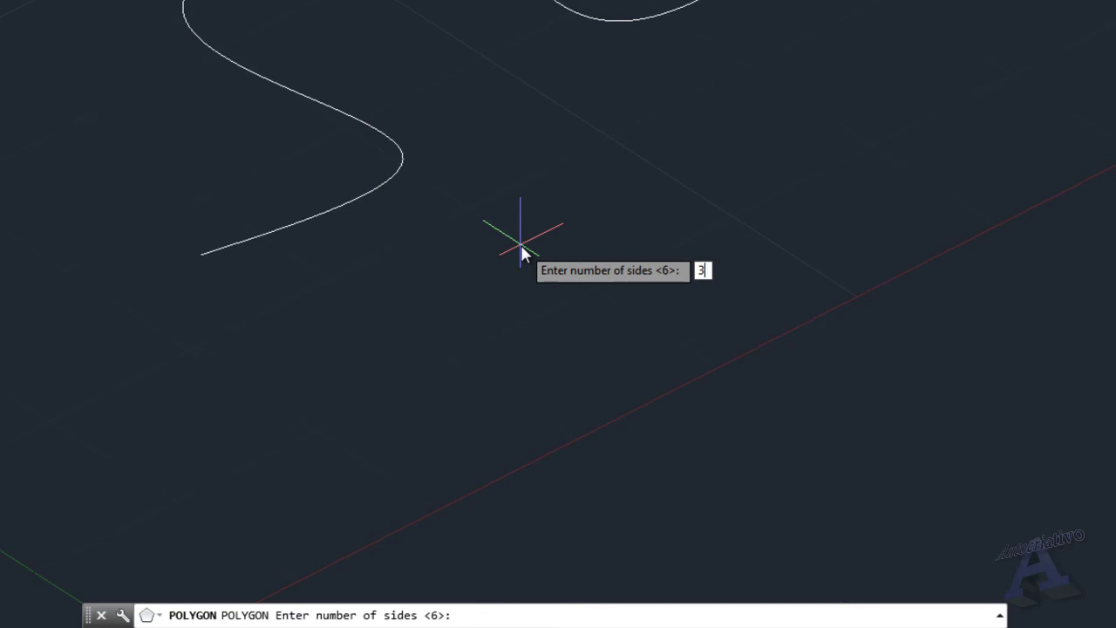
{"action": "type", "text": "3"}
{"action": "key", "text": "Return"}
{"action": "scroll", "coordinate": [386, 324], "scroll_direction": "up", "scroll_amount": 2}
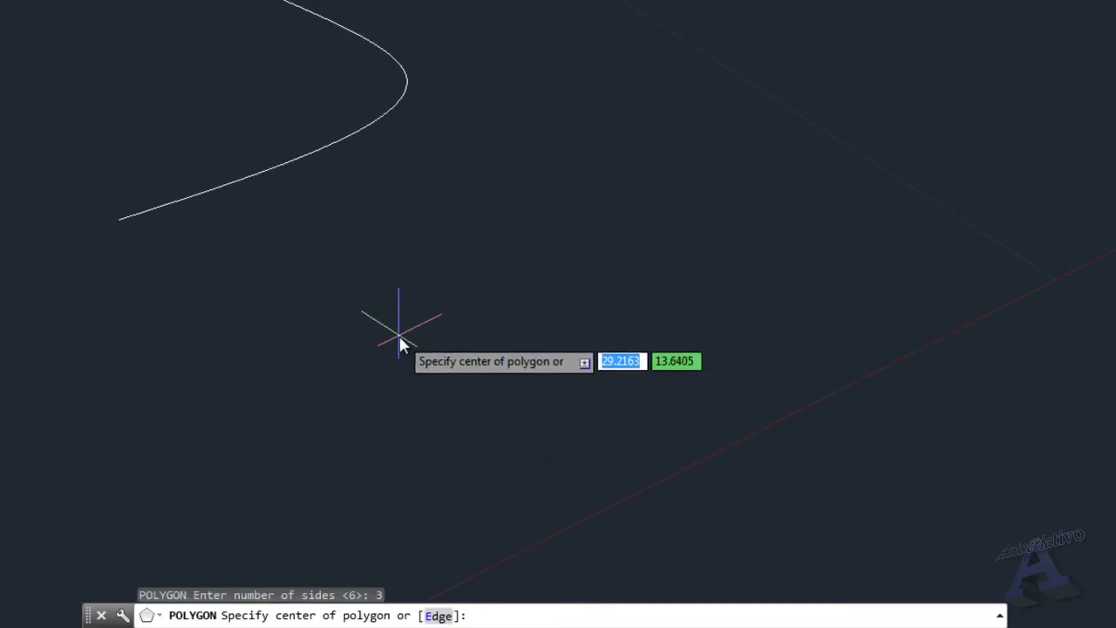
{"action": "left_click", "coordinate": [375, 296]}
{"action": "left_click", "coordinate": [447, 353]}
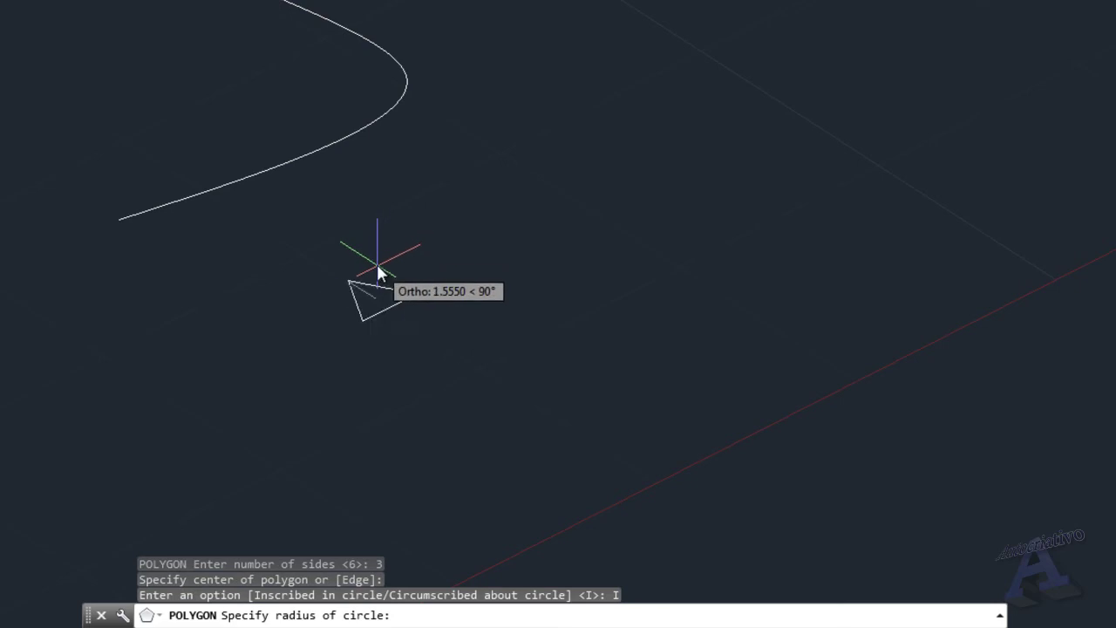
{"action": "left_click", "coordinate": [386, 246]}
{"action": "middle_click_drag", "start_coordinate": [498, 292], "coordinate": [496, 314]}
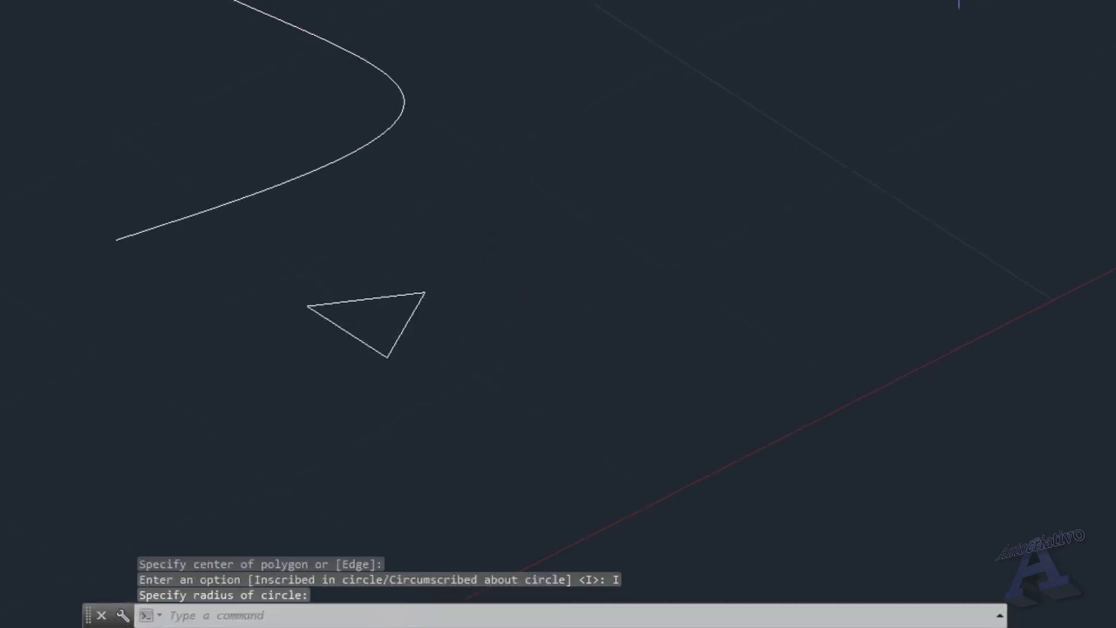
Step: Stand the triangle upright with the rotate gizmo, rotating it 270° about the X axis and 270° about the Z axis
{"action": "left_click", "coordinate": [937, 0]}
{"action": "left_click", "coordinate": [981, 14]}
{"action": "left_click", "coordinate": [495, 390]}
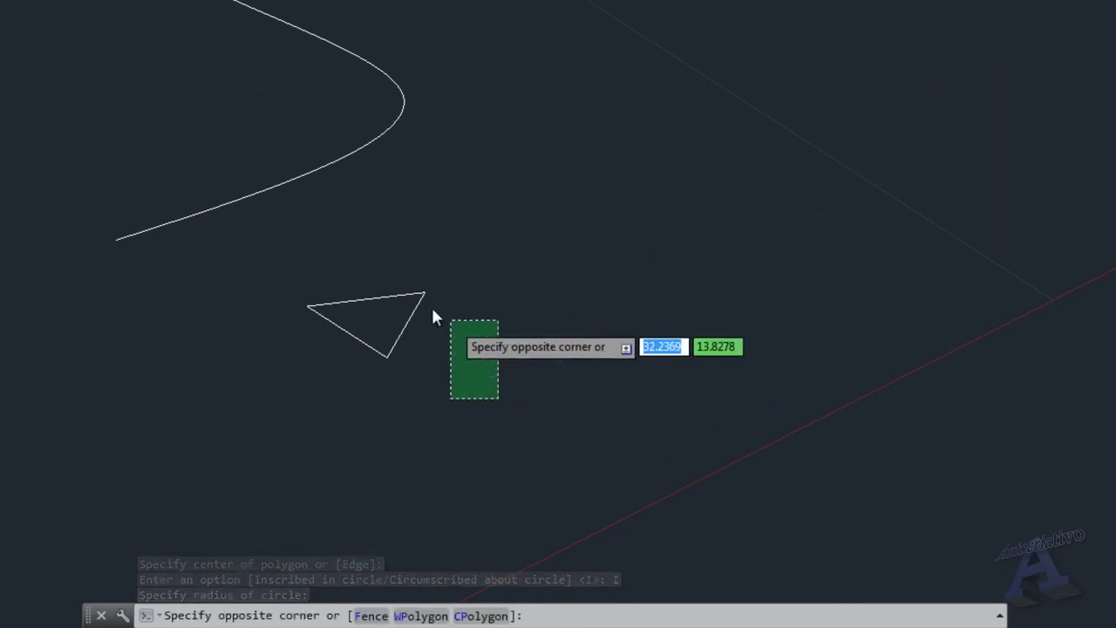
{"action": "left_click", "coordinate": [389, 283]}
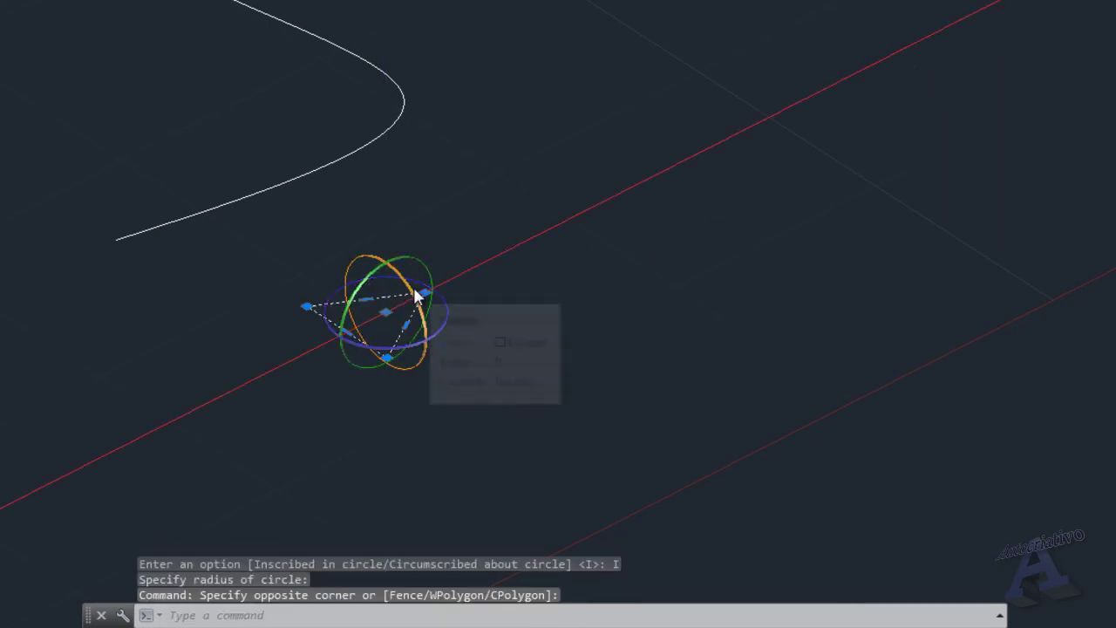
{"action": "left_click", "coordinate": [415, 296]}
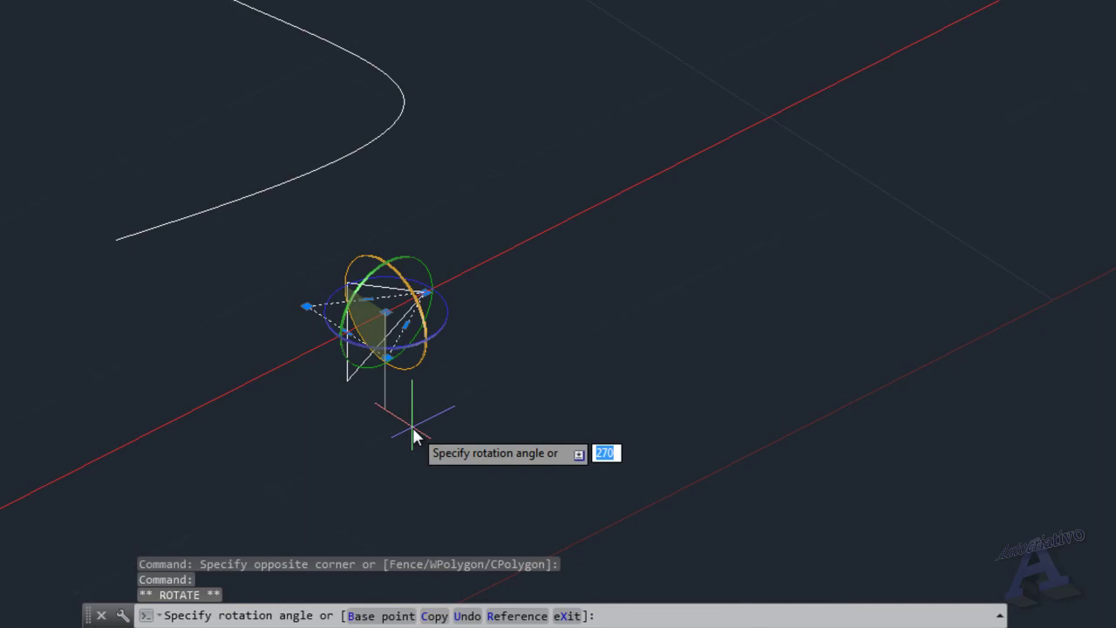
{"action": "left_click", "coordinate": [413, 431]}
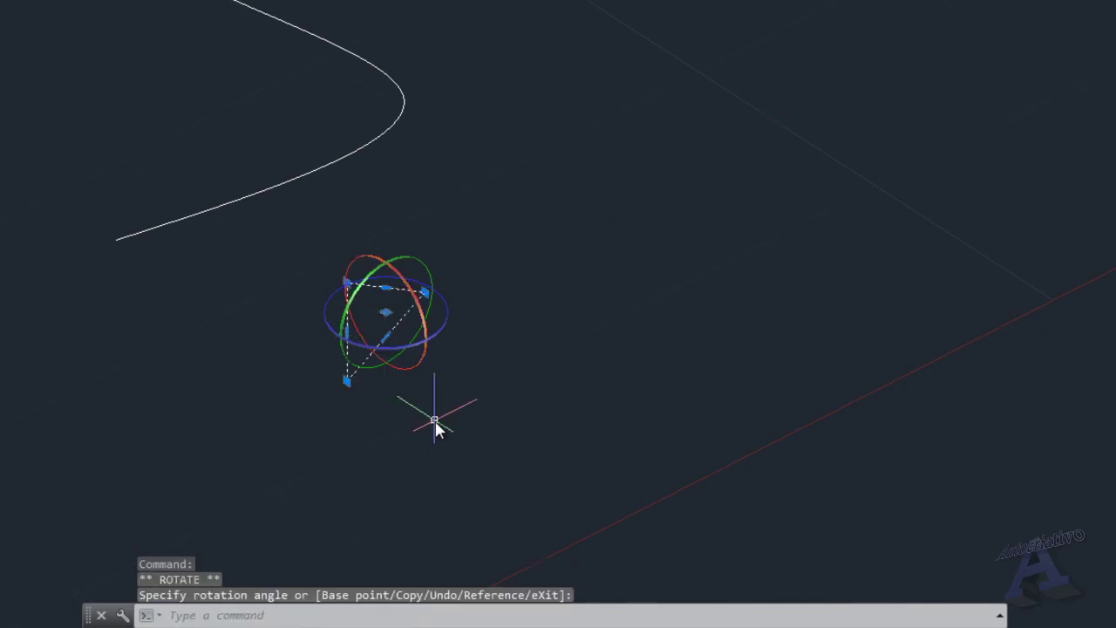
{"action": "left_click", "coordinate": [395, 349]}
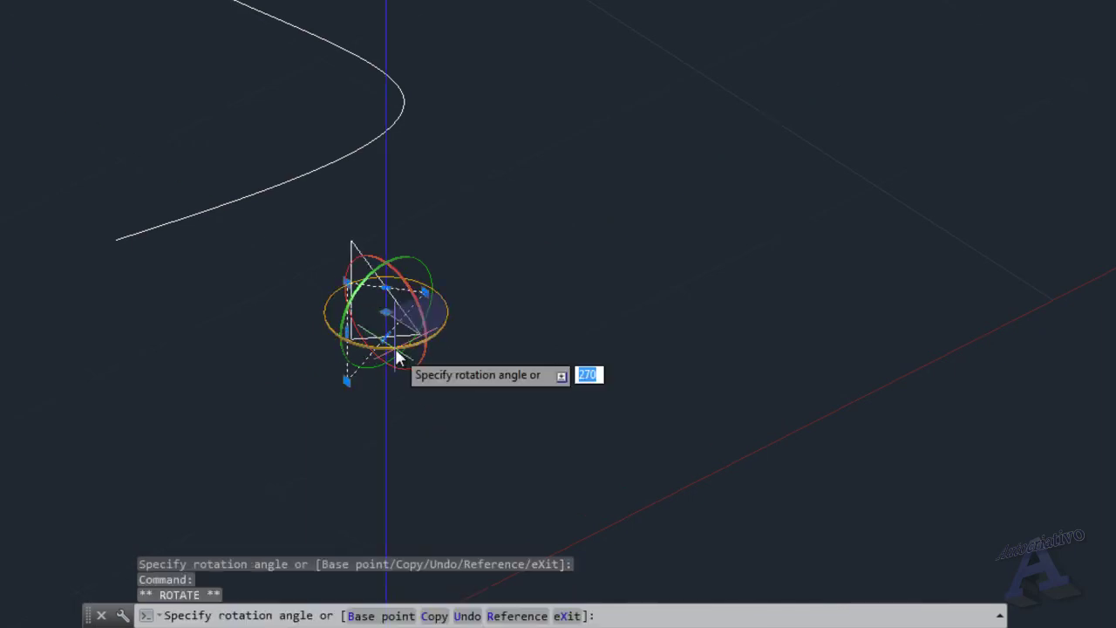
{"action": "left_click", "coordinate": [599, 423]}
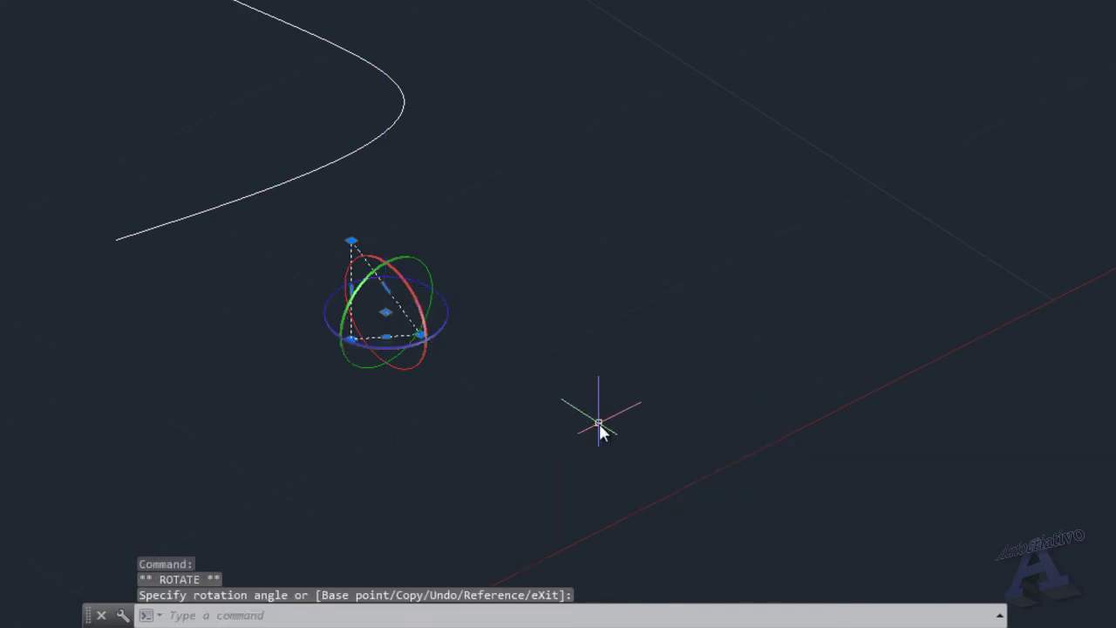
{"action": "key", "text": "Escape"}
Step: Move the triangle from its lower vertex nearest the spline onto the spline's starting endpoint
{"action": "mouse_move", "coordinate": [527, 405]}
{"action": "middle_mouse_down"}
{"action": "mouse_move", "coordinate": [615, 366]}
{"action": "mouse_move", "coordinate": [606, 380]}
{"action": "middle_mouse_up"}
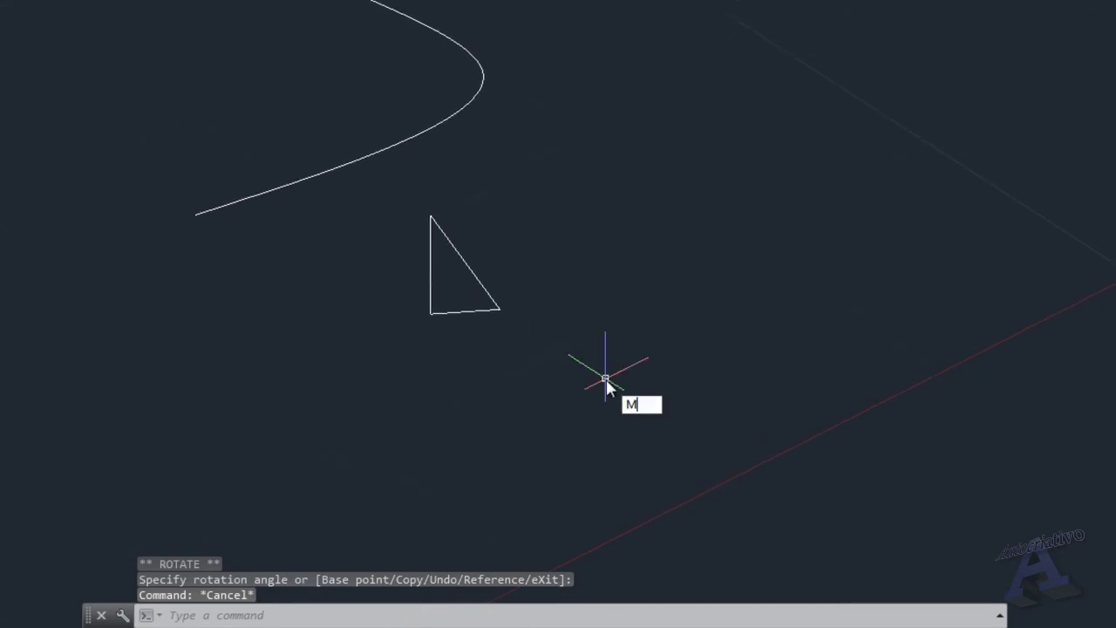
{"action": "key", "text": "Return"}
{"action": "left_click", "coordinate": [545, 382]}
{"action": "left_click", "coordinate": [457, 292]}
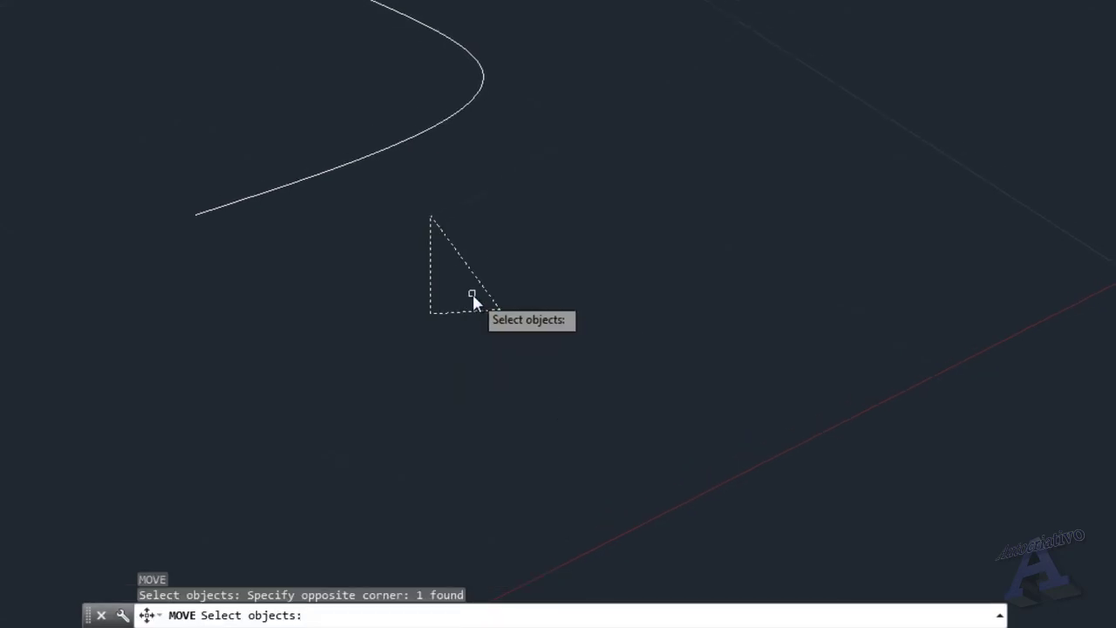
{"action": "key", "text": "Return"}
{"action": "scroll", "coordinate": [516, 347], "scroll_direction": "up", "scroll_amount": 2}
{"action": "left_click", "coordinate": [490, 291]}
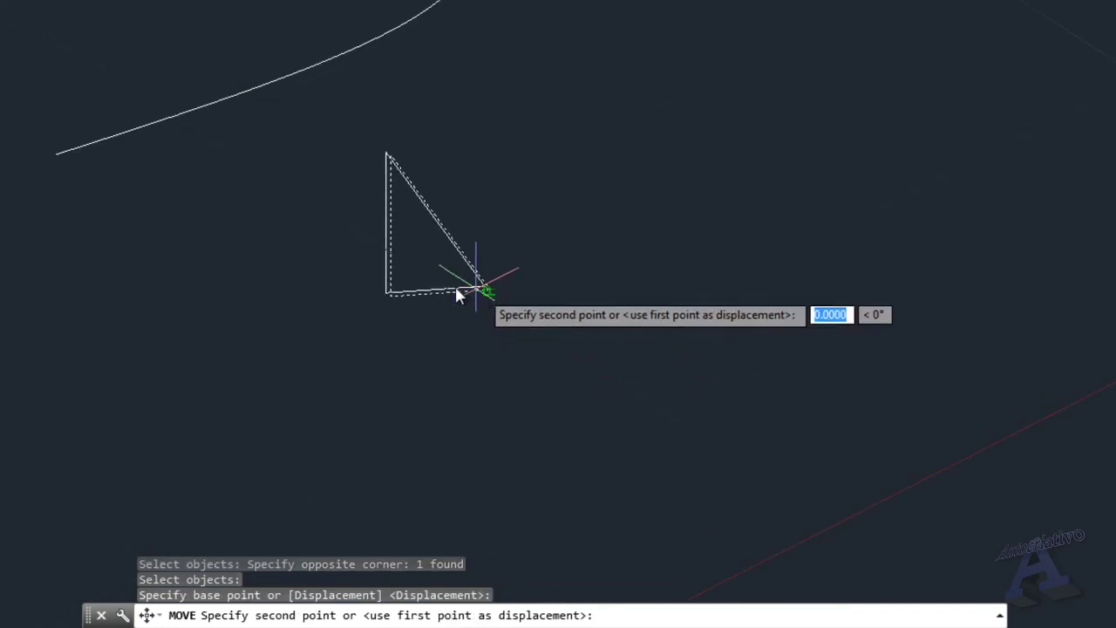
{"action": "middle_click_drag", "start_coordinate": [246, 254], "coordinate": [727, 474]}
{"action": "scroll", "coordinate": [567, 403], "scroll_direction": "up", "scroll_amount": 3}
{"action": "left_click", "coordinate": [516, 358]}
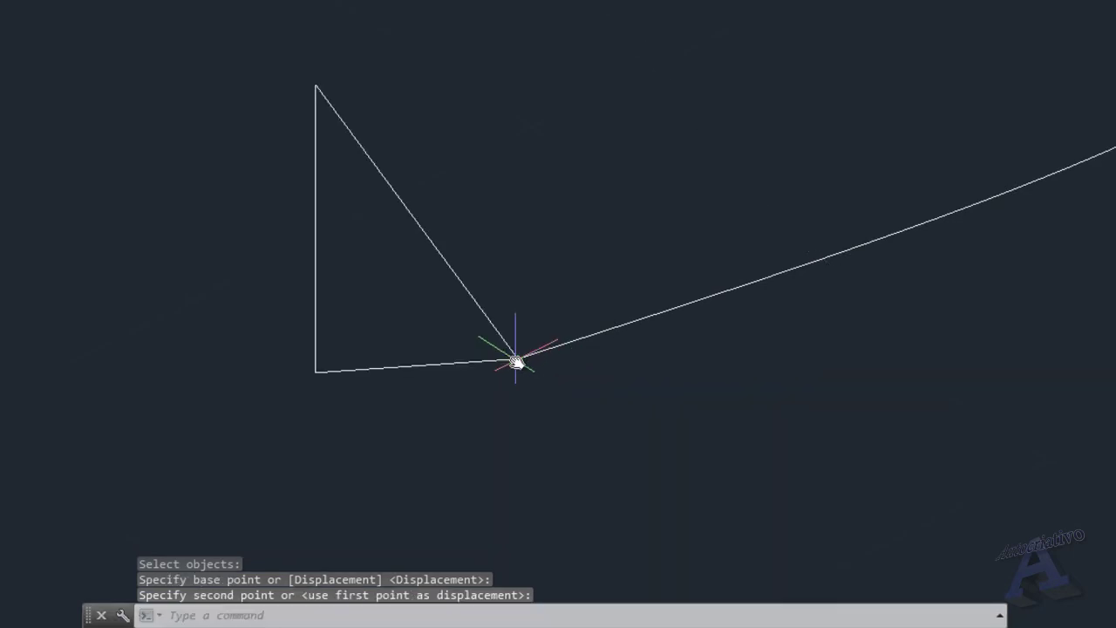
{"action": "scroll", "coordinate": [611, 466], "scroll_direction": "down", "scroll_amount": 4}
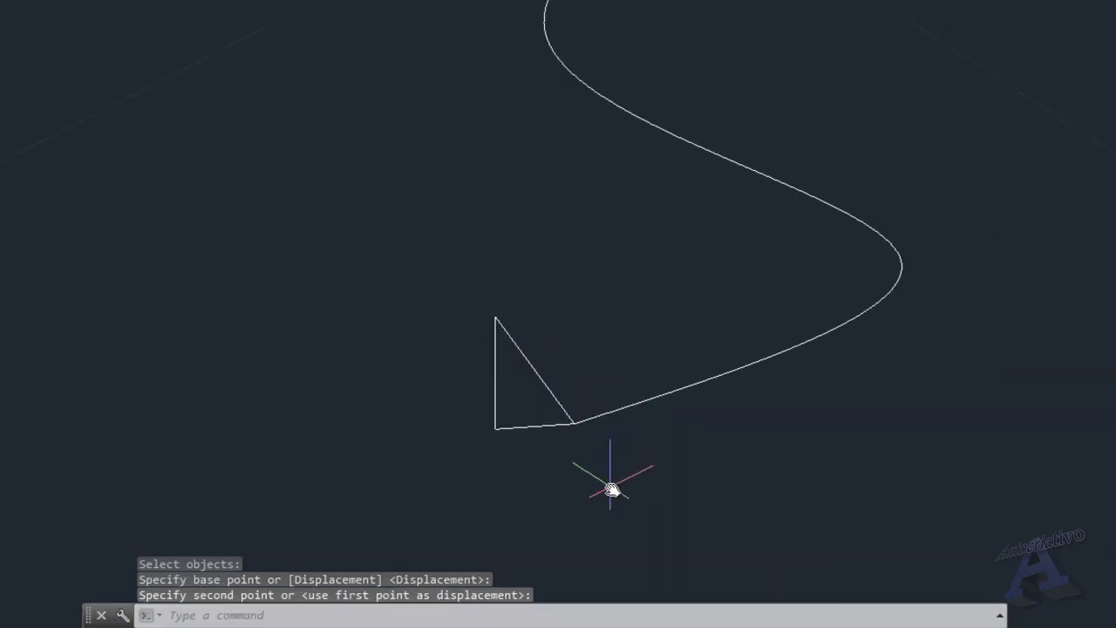
Step: Try to sweep the triangle as a solid along the winding spline path
{"action": "scroll", "coordinate": [609, 485], "scroll_direction": "down", "scroll_amount": 2}
{"action": "mouse_move", "coordinate": [601, 531]}
{"action": "middle_mouse_down", "text": "shift"}
{"action": "mouse_move", "coordinate": [744, 486]}
{"action": "mouse_move", "coordinate": [767, 443]}
{"action": "mouse_move", "coordinate": [770, 404]}
{"action": "mouse_move", "coordinate": [697, 322]}
{"action": "mouse_move", "coordinate": [597, 297]}
{"action": "mouse_move", "coordinate": [525, 424]}
{"action": "mouse_move", "coordinate": [535, 514]}
{"action": "mouse_move", "coordinate": [578, 550]}
{"action": "mouse_move", "coordinate": [707, 500]}
{"action": "mouse_move", "coordinate": [729, 414]}
{"action": "mouse_move", "coordinate": [616, 523]}
{"action": "middle_mouse_up", "text": "shift"}
{"action": "mouse_move", "coordinate": [656, 490]}
{"action": "middle_mouse_down"}
{"action": "mouse_move", "coordinate": [668, 479]}
{"action": "mouse_move", "coordinate": [563, 413]}
{"action": "mouse_move", "coordinate": [503, 466]}
{"action": "mouse_move", "coordinate": [497, 487]}
{"action": "middle_mouse_up"}
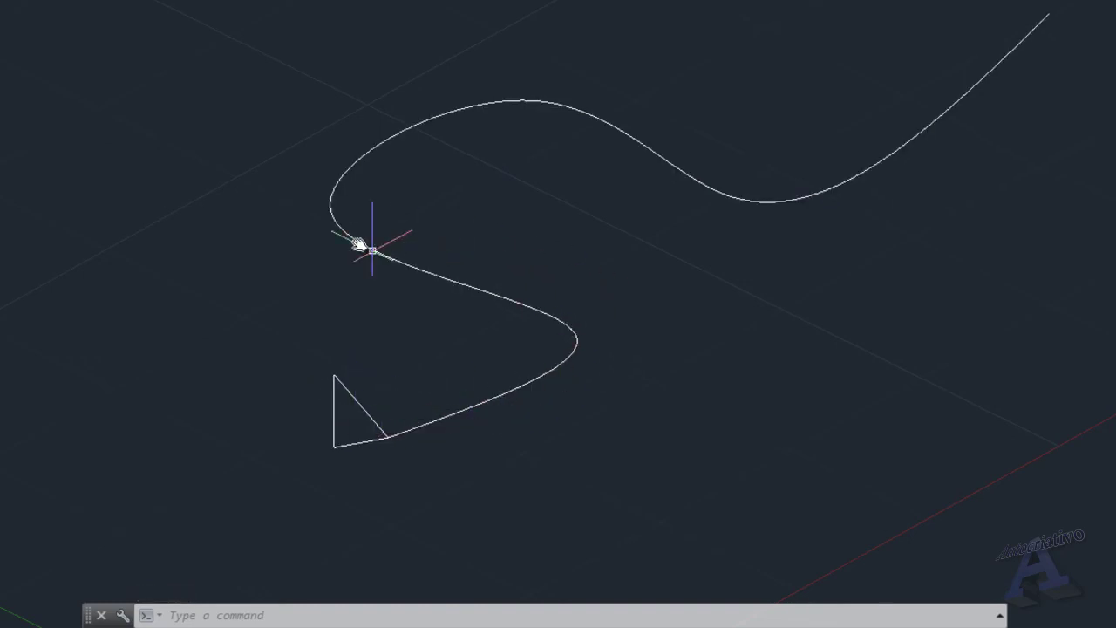
{"action": "scroll", "coordinate": [929, 251], "scroll_direction": "down", "scroll_amount": 2}
{"action": "middle_click_drag", "start_coordinate": [914, 274], "coordinate": [752, 319]}
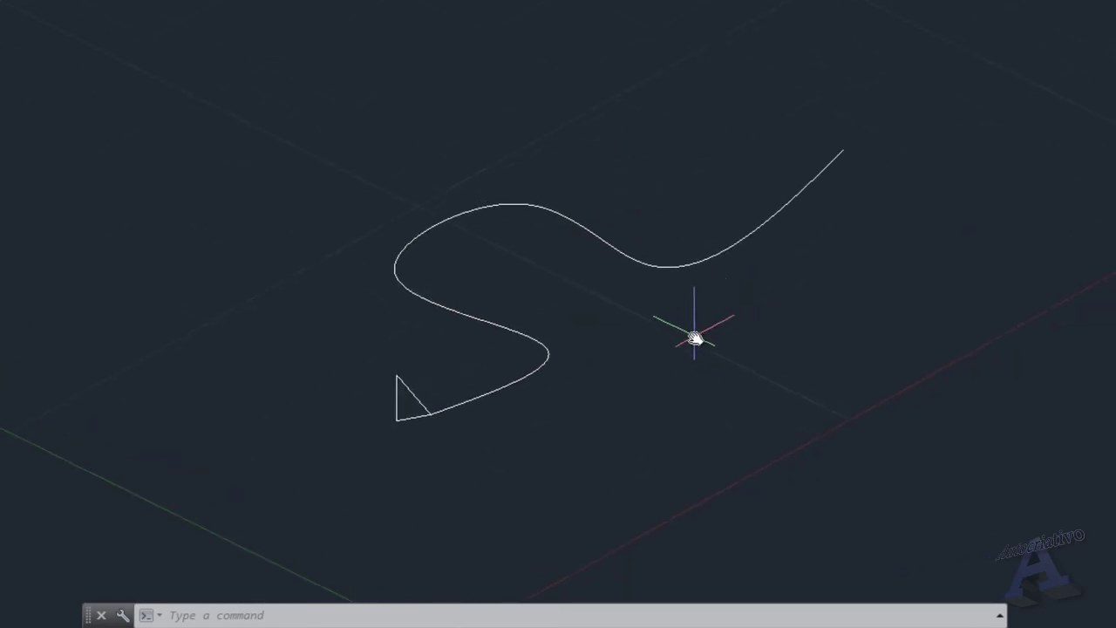
{"action": "middle_click_drag", "start_coordinate": [633, 358], "coordinate": [828, 534], "text": "shift"}
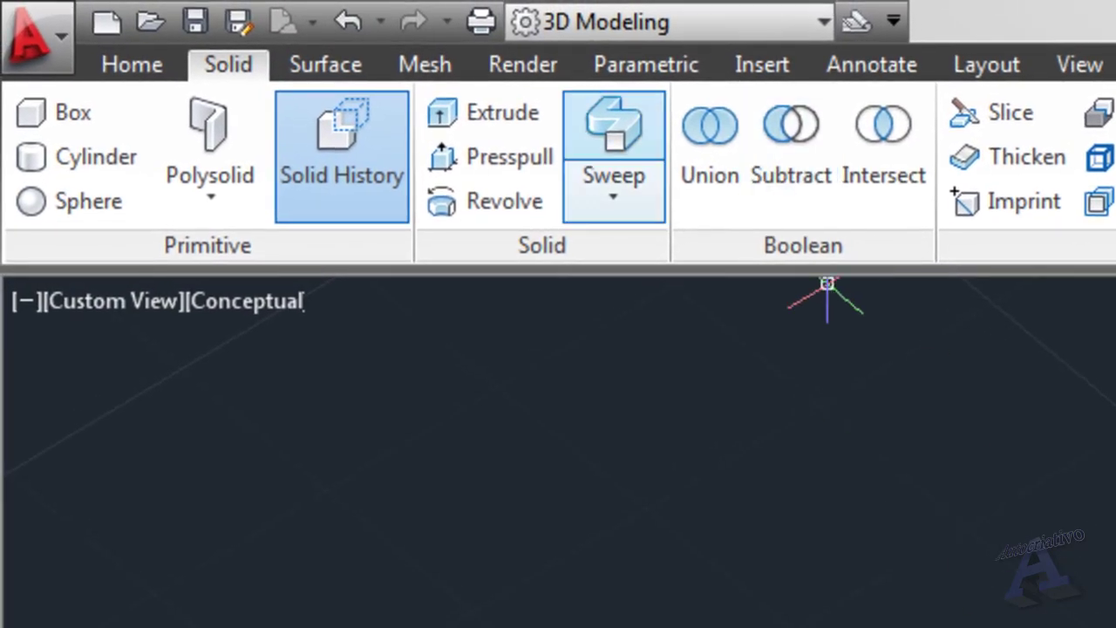
{"action": "left_click", "coordinate": [613, 130]}
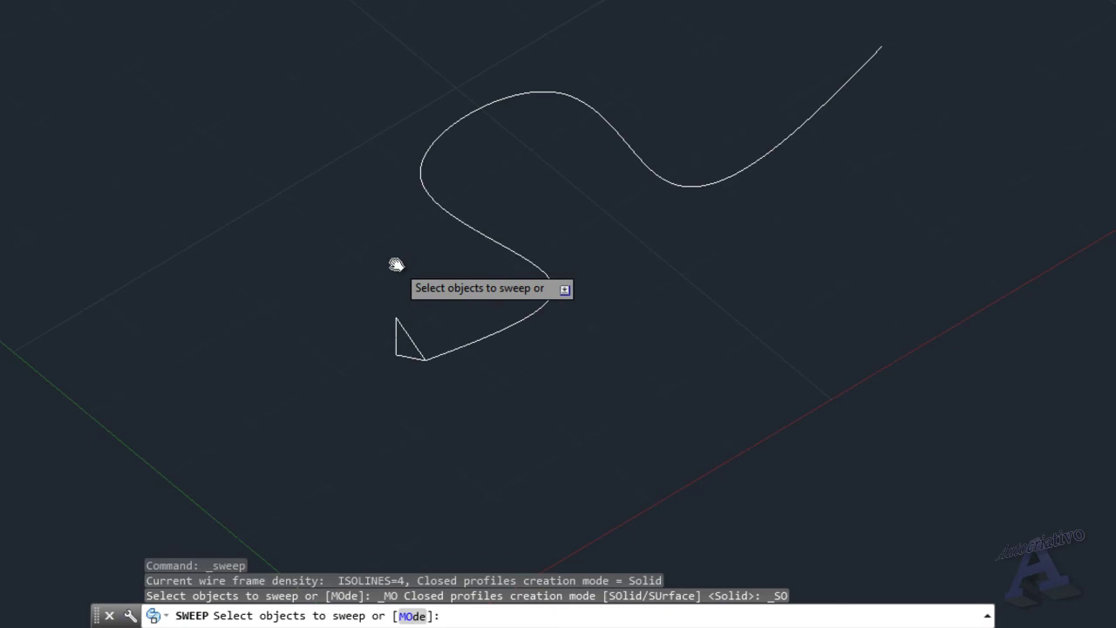
{"action": "scroll", "coordinate": [473, 326], "scroll_direction": "up", "scroll_amount": 2}
{"action": "middle_click_drag", "start_coordinate": [386, 323], "coordinate": [543, 273]}
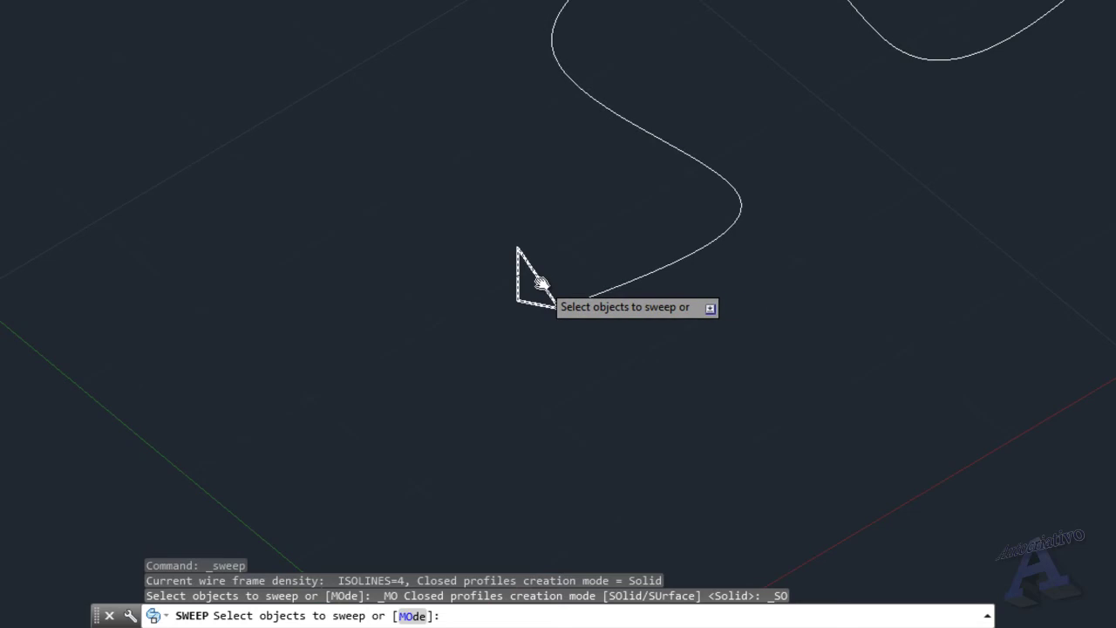
{"action": "left_click", "coordinate": [540, 283]}
{"action": "key", "text": "Return"}
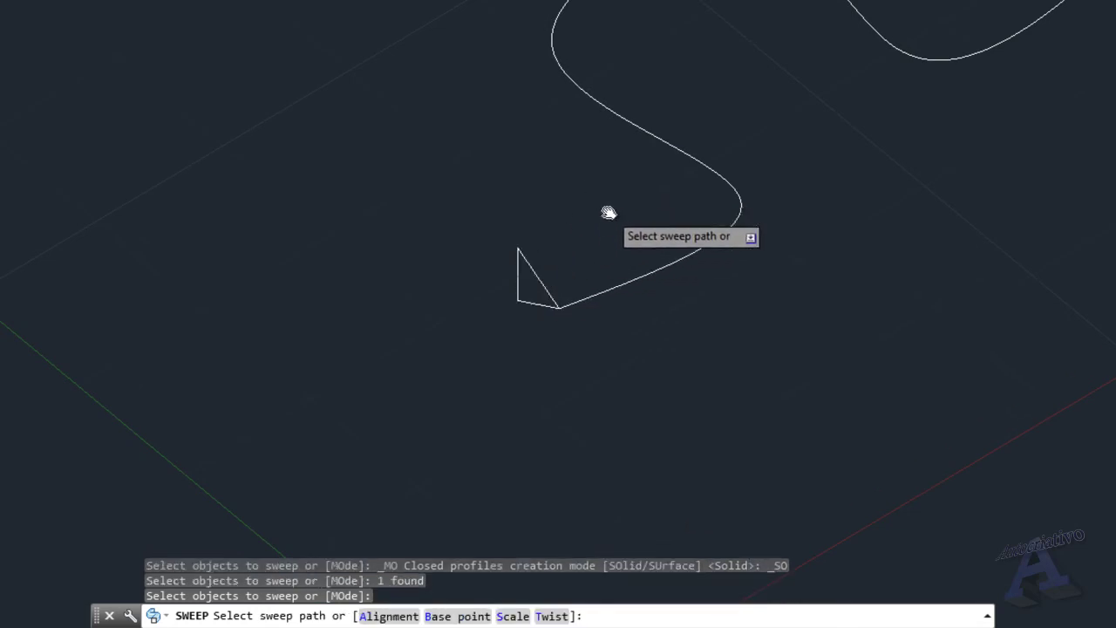
{"action": "middle_click_drag", "start_coordinate": [605, 201], "coordinate": [443, 233]}
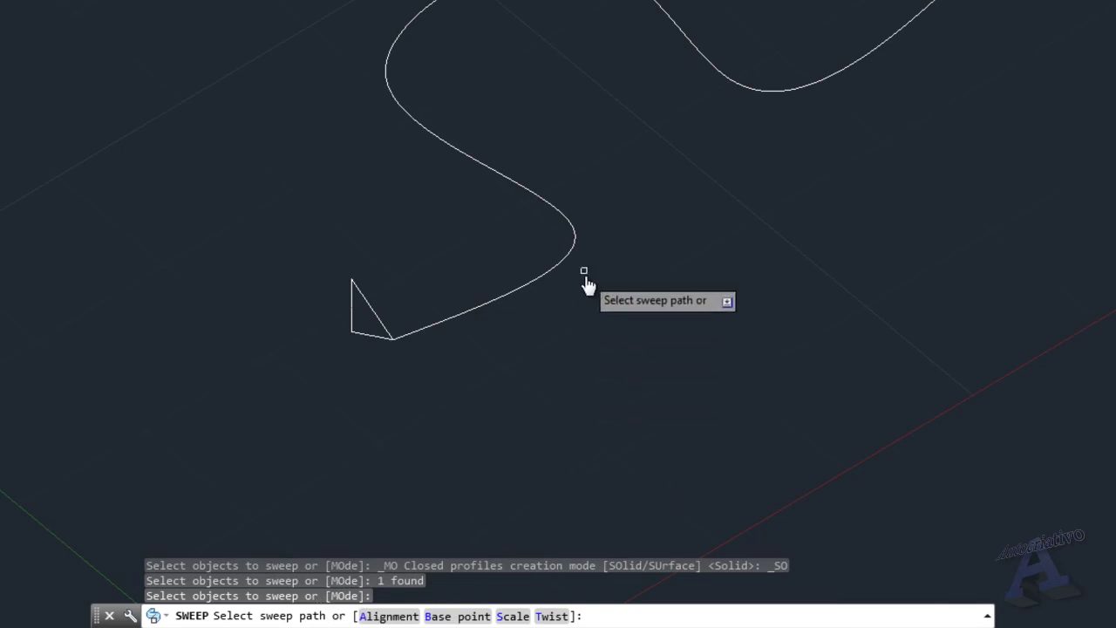
{"action": "mouse_move", "coordinate": [566, 85]}
{"action": "middle_mouse_down"}
{"action": "mouse_move", "coordinate": [572, 100]}
{"action": "mouse_move", "coordinate": [545, 152]}
{"action": "middle_mouse_up"}
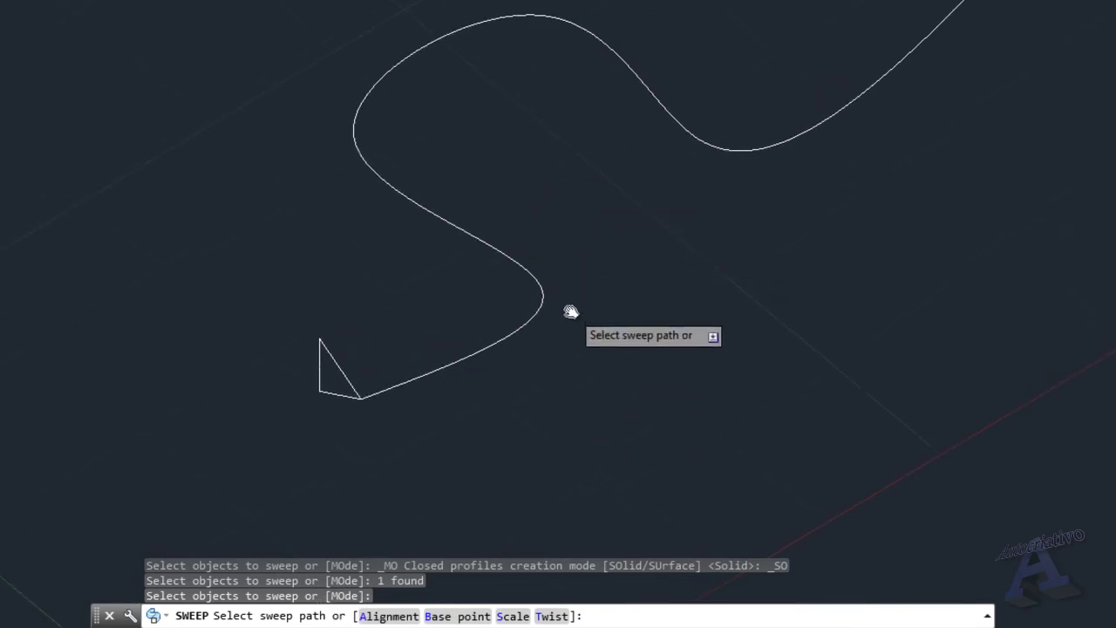
{"action": "left_click", "coordinate": [494, 346]}
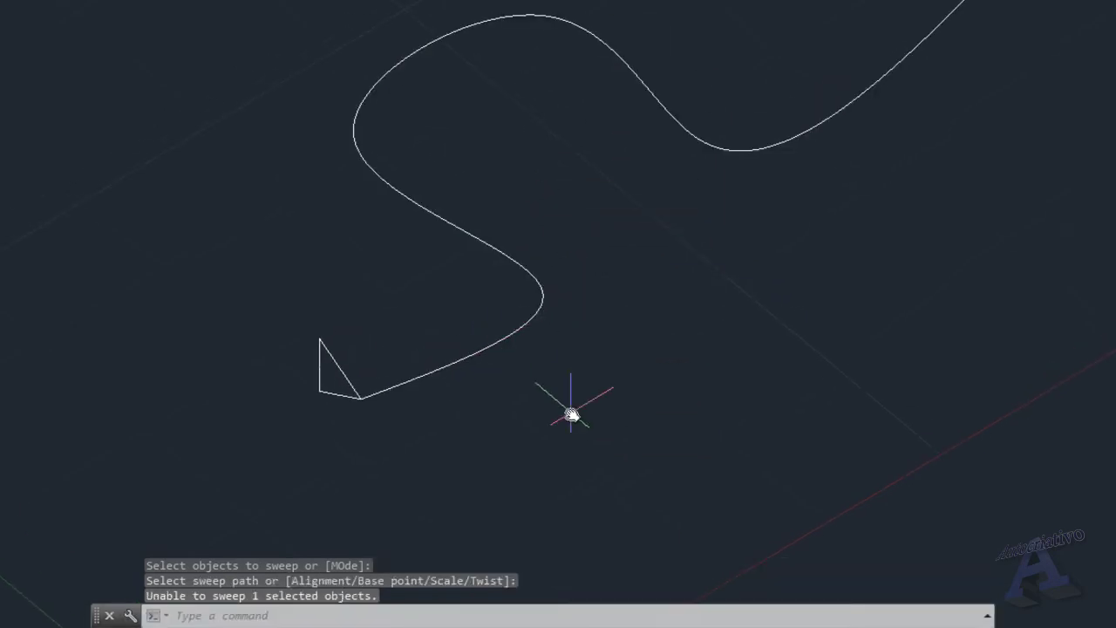
Step: Examine the triangle's size against the tight bends of the spline path
{"action": "middle_click_drag", "start_coordinate": [587, 427], "coordinate": [652, 381]}
{"action": "middle_click_drag", "start_coordinate": [426, 316], "coordinate": [402, 330], "text": "shift"}
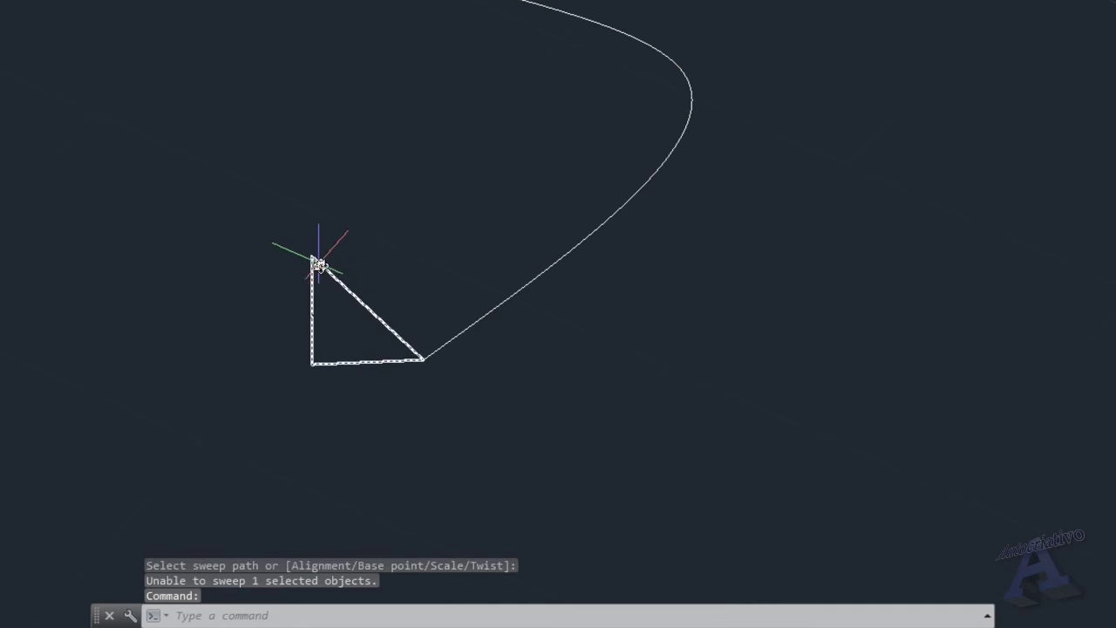
{"action": "middle_click_drag", "start_coordinate": [490, 264], "coordinate": [408, 398]}
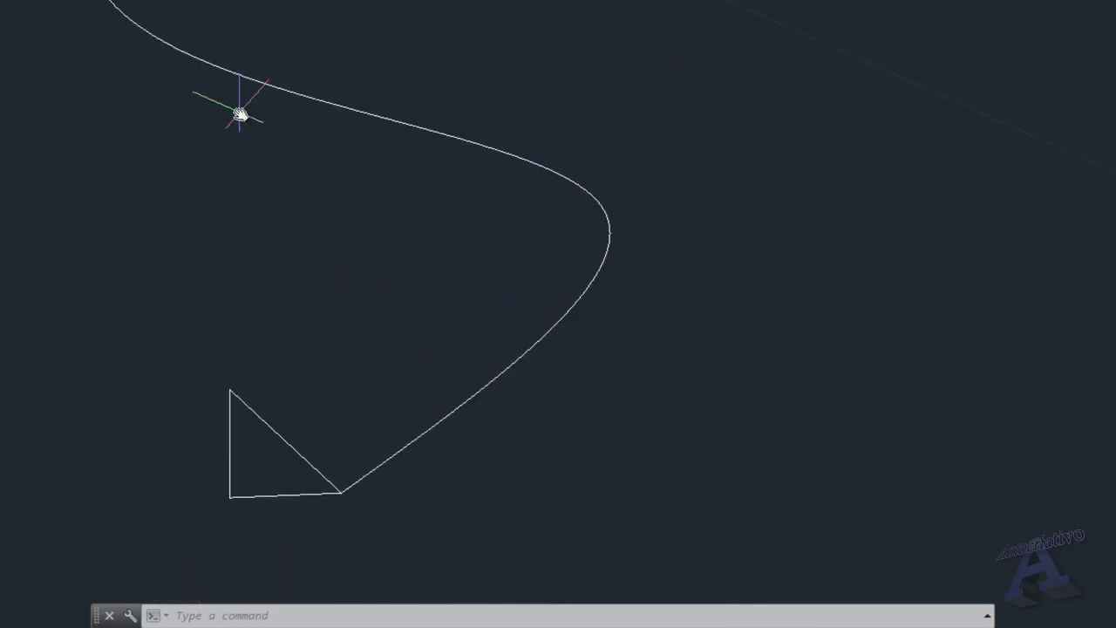
{"action": "scroll", "coordinate": [486, 204], "scroll_direction": "down", "scroll_amount": 3}
{"action": "scroll", "coordinate": [428, 303], "scroll_direction": "up", "scroll_amount": 2}
{"action": "middle_click_drag", "start_coordinate": [403, 323], "coordinate": [514, 257]}
{"action": "scroll", "coordinate": [493, 267], "scroll_direction": "up", "scroll_amount": 3}
{"action": "middle_click_drag", "start_coordinate": [474, 308], "coordinate": [598, 247]}
{"action": "scroll", "coordinate": [920, 81], "scroll_direction": "down", "scroll_amount": 3}
{"action": "middle_click_drag", "start_coordinate": [915, 62], "coordinate": [715, 300]}
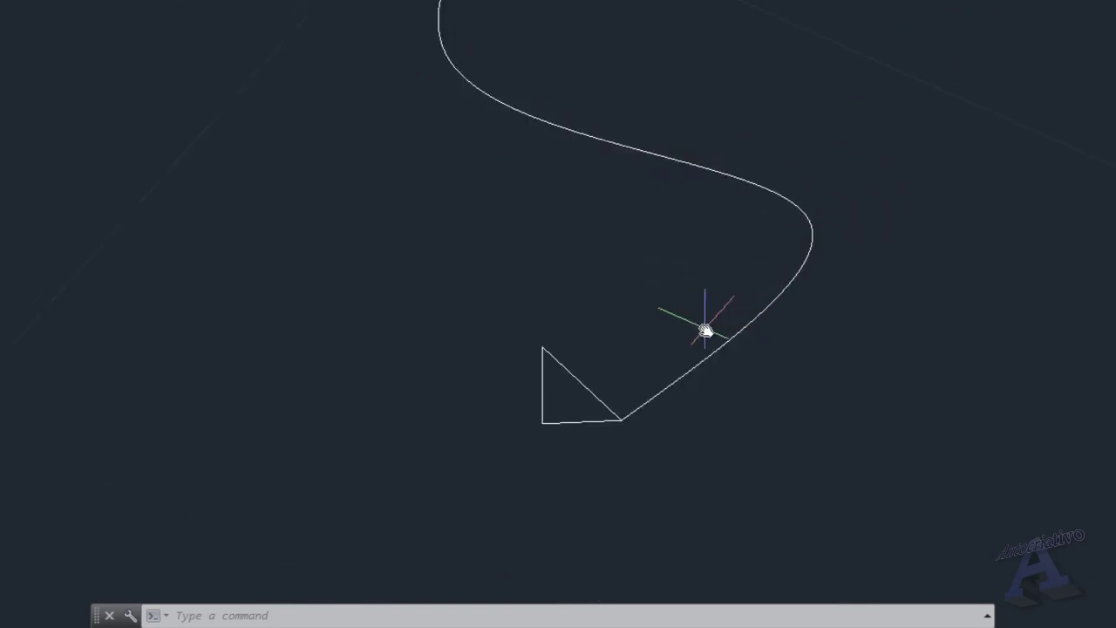
{"action": "middle_click_drag", "start_coordinate": [710, 328], "coordinate": [708, 302]}
Step: Offset the triangle inward by 0.8 and erase the original outer triangle
{"action": "scroll", "coordinate": [646, 341], "scroll_direction": "up", "scroll_amount": 3}
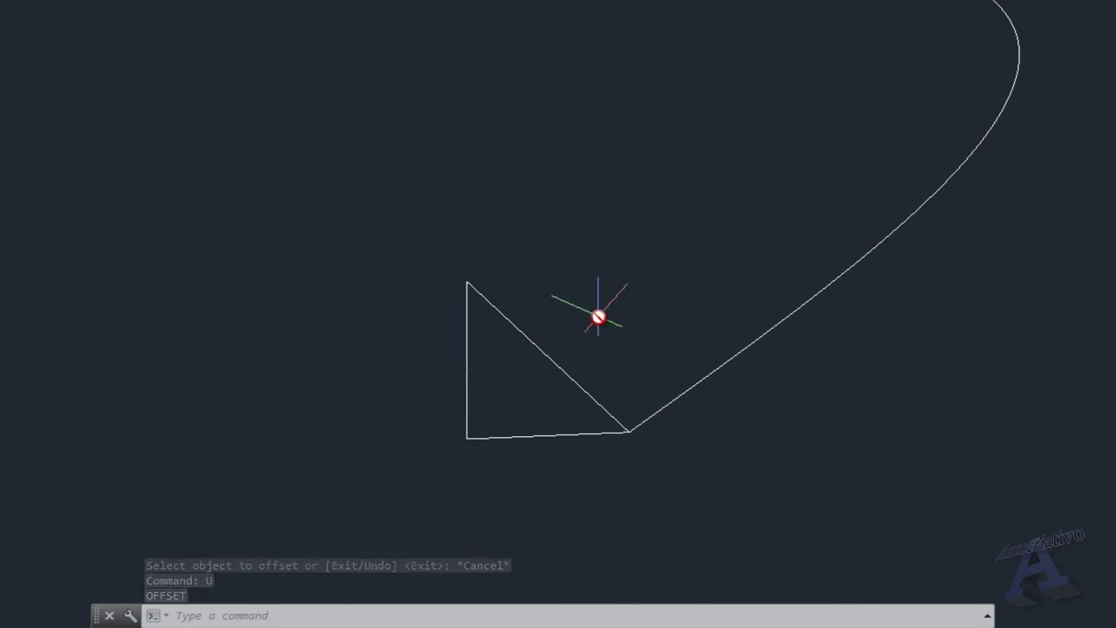
{"action": "type", "text": "o"}
{"action": "key", "text": "Return"}
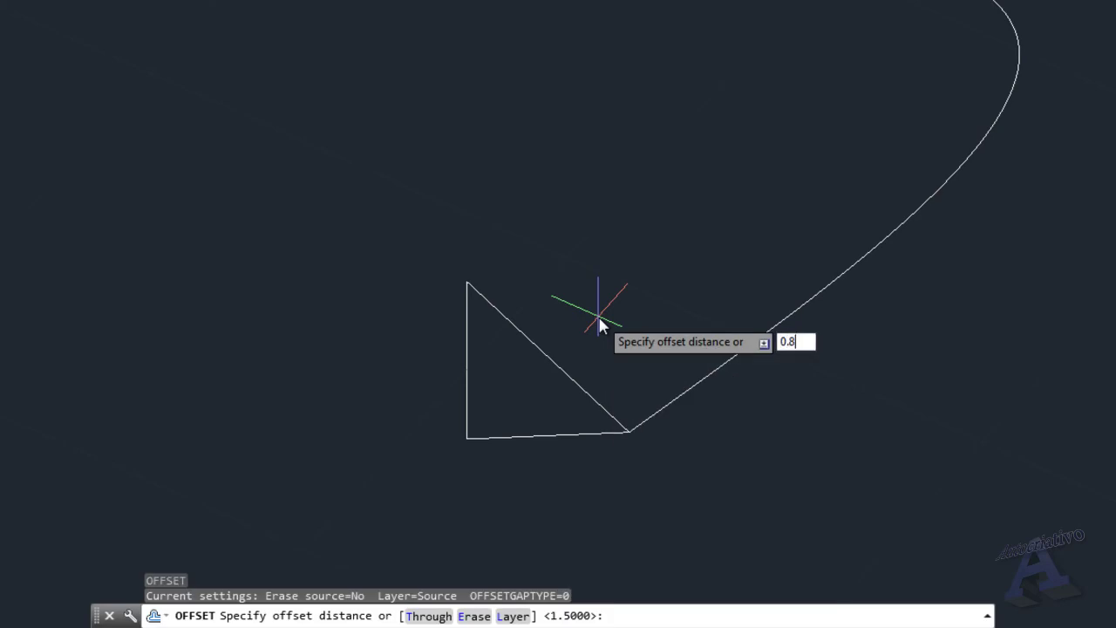
{"action": "key", "text": "Return"}
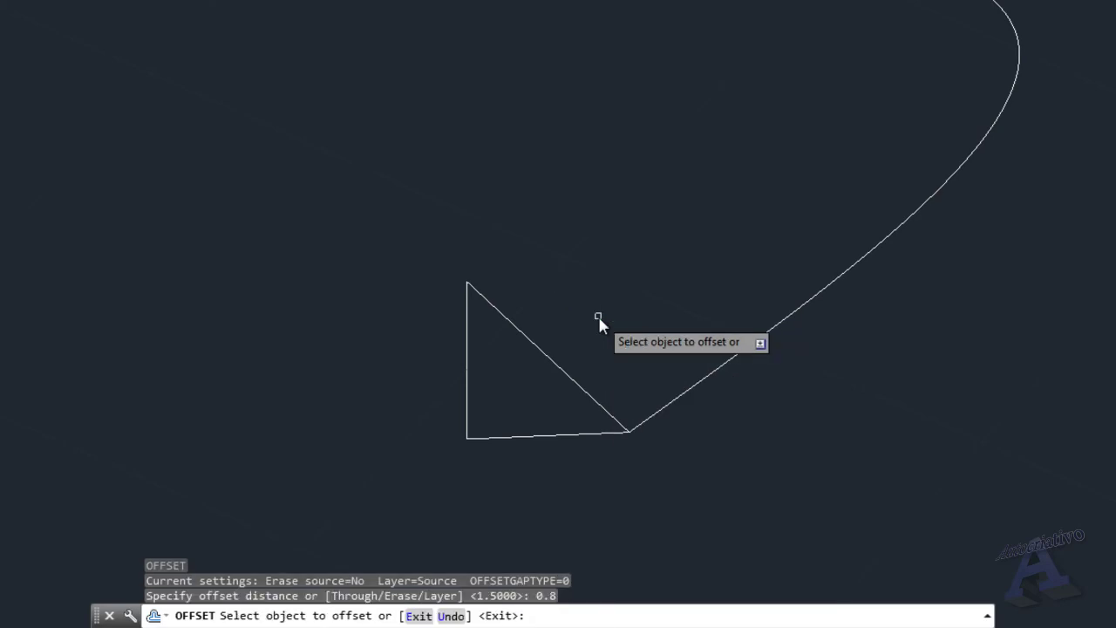
{"action": "left_click", "coordinate": [553, 369]}
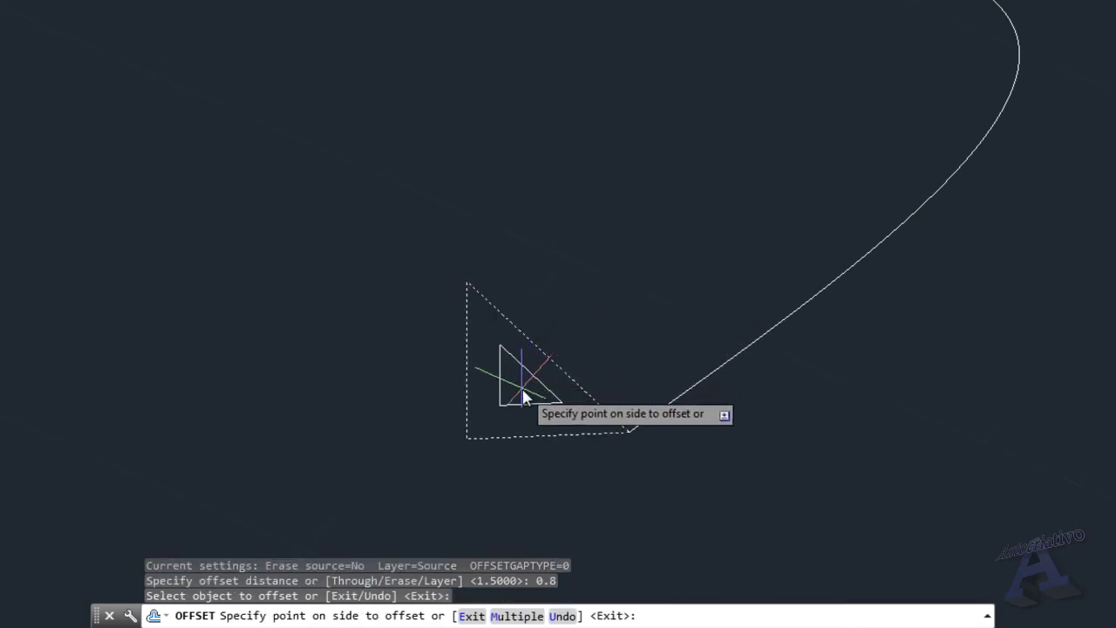
{"action": "left_click", "coordinate": [530, 389]}
{"action": "scroll", "coordinate": [573, 331], "scroll_direction": "up", "scroll_amount": 2}
{"action": "mouse_move", "coordinate": [573, 331]}
{"action": "middle_mouse_down"}
{"action": "mouse_move", "coordinate": [614, 254]}
{"action": "mouse_move", "coordinate": [601, 210]}
{"action": "mouse_move", "coordinate": [613, 259]}
{"action": "middle_mouse_up"}
{"action": "key", "text": "Escape"}
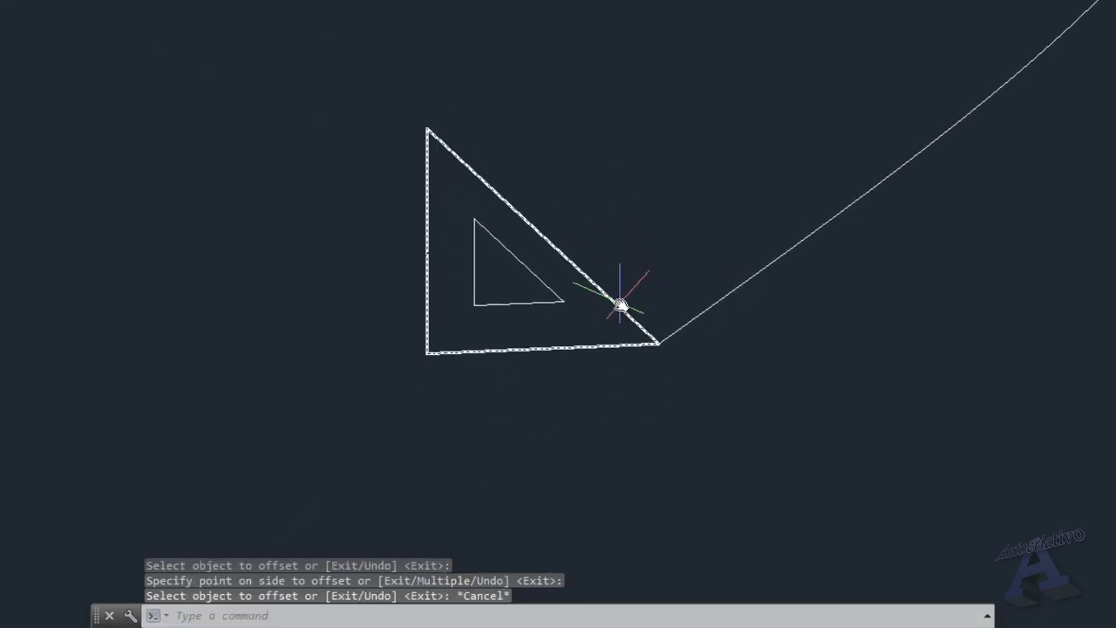
{"action": "left_click", "coordinate": [616, 307]}
{"action": "key", "text": "Delete"}
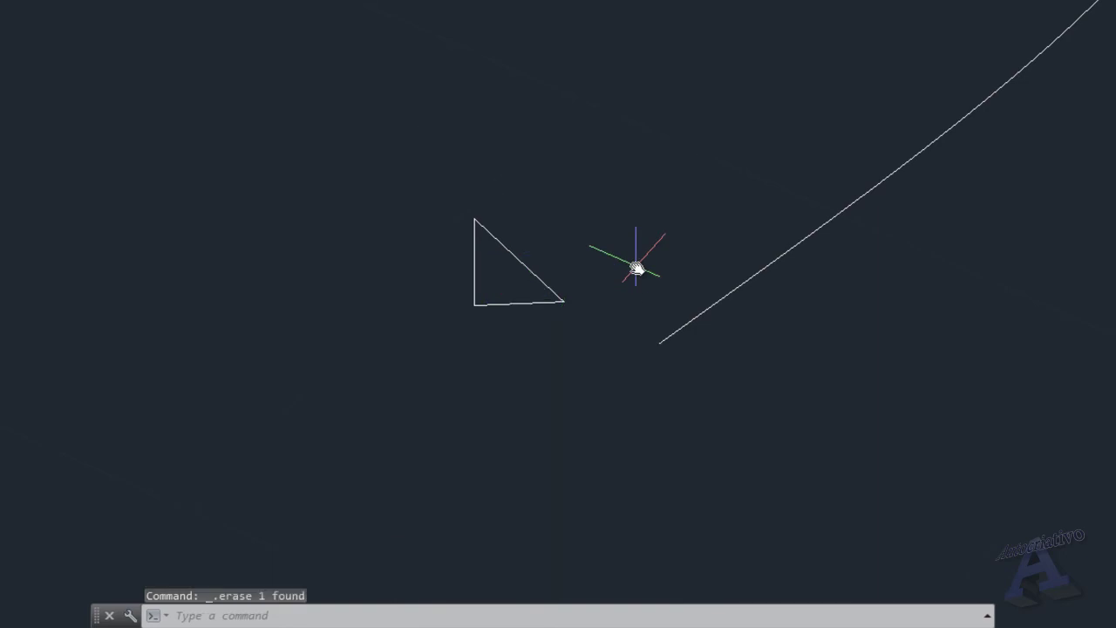
Step: Move the smaller triangle from its lower vertex nearest the spline onto the spline's starting endpoint
{"action": "key", "text": "Return"}
{"action": "left_click", "coordinate": [576, 329]}
{"action": "left_click", "coordinate": [529, 281]}
{"action": "key", "text": "Return"}
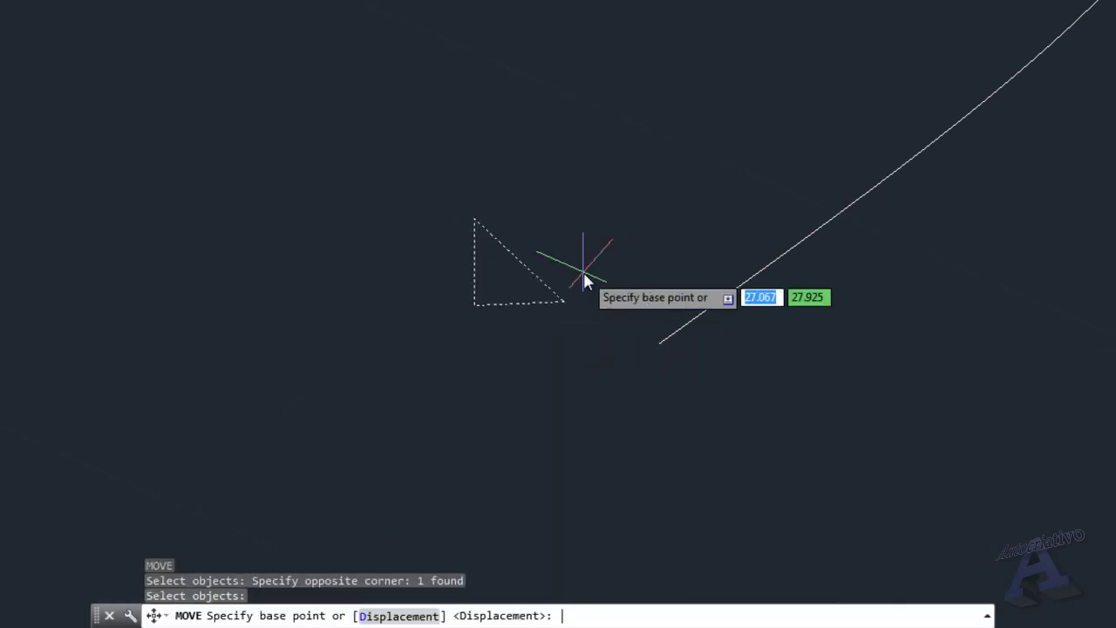
{"action": "scroll", "coordinate": [581, 281], "scroll_direction": "up", "scroll_amount": 3}
{"action": "left_click", "coordinate": [543, 320]}
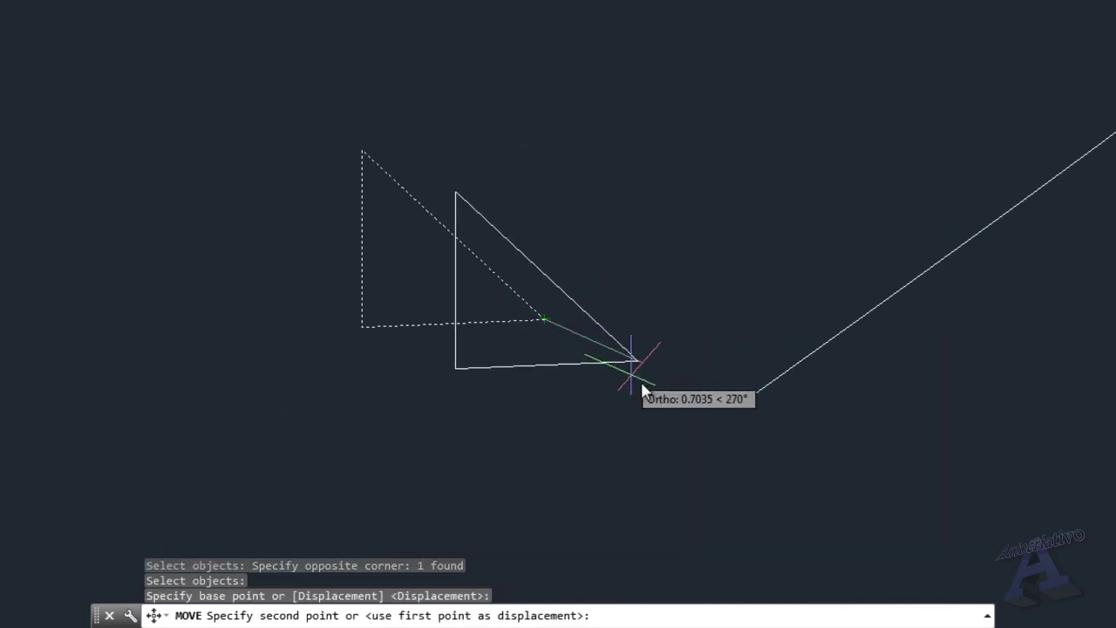
{"action": "left_click", "coordinate": [738, 408]}
Step: Sweep the smaller triangle along the winding spline to create a solid, and inspect its bends
{"action": "scroll", "coordinate": [829, 418], "scroll_direction": "down", "scroll_amount": 5}
{"action": "mouse_move", "coordinate": [980, 466]}
{"action": "middle_mouse_down"}
{"action": "mouse_move", "coordinate": [607, 441]}
{"action": "mouse_move", "coordinate": [641, 447]}
{"action": "middle_mouse_up"}
{"action": "scroll", "coordinate": [649, 443], "scroll_direction": "down", "scroll_amount": 4}
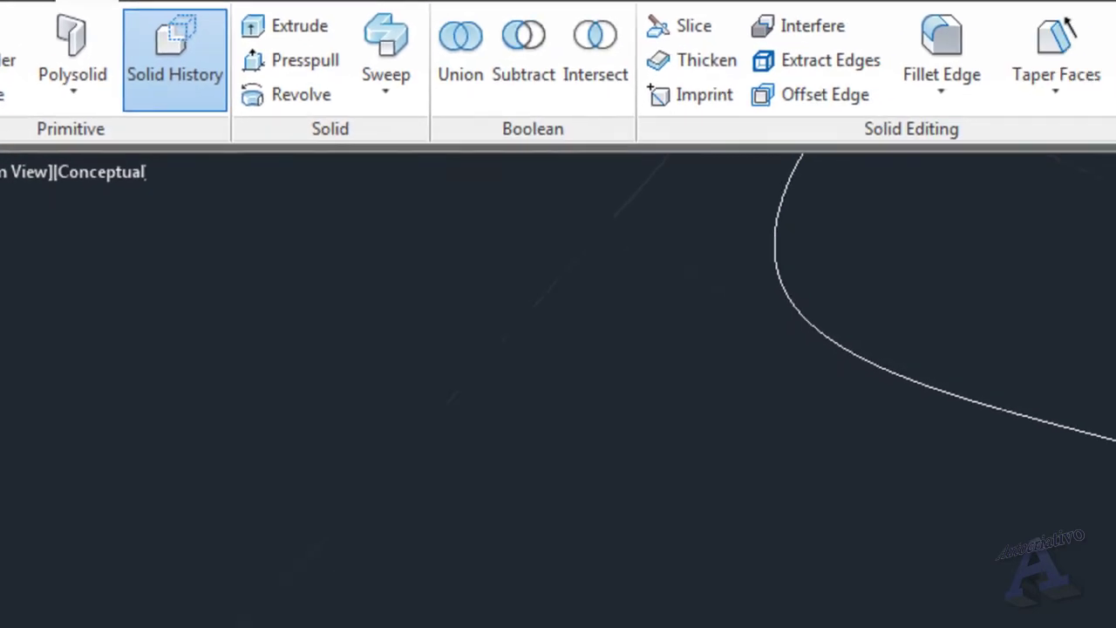
{"action": "left_click", "coordinate": [685, 531]}
{"action": "key", "text": "Return"}
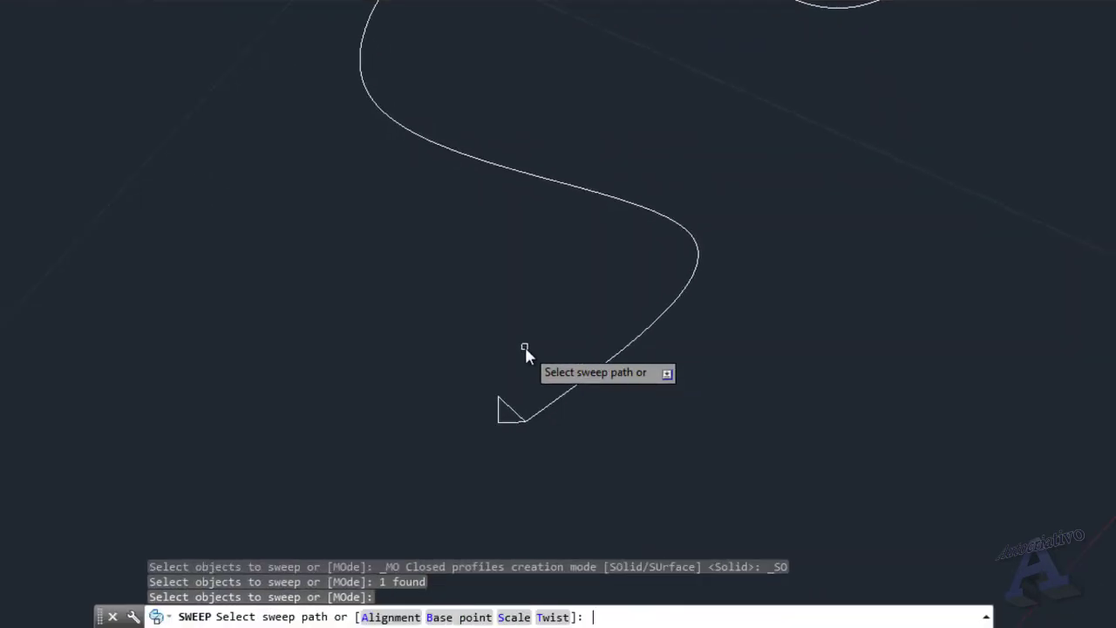
{"action": "left_click", "coordinate": [666, 313]}
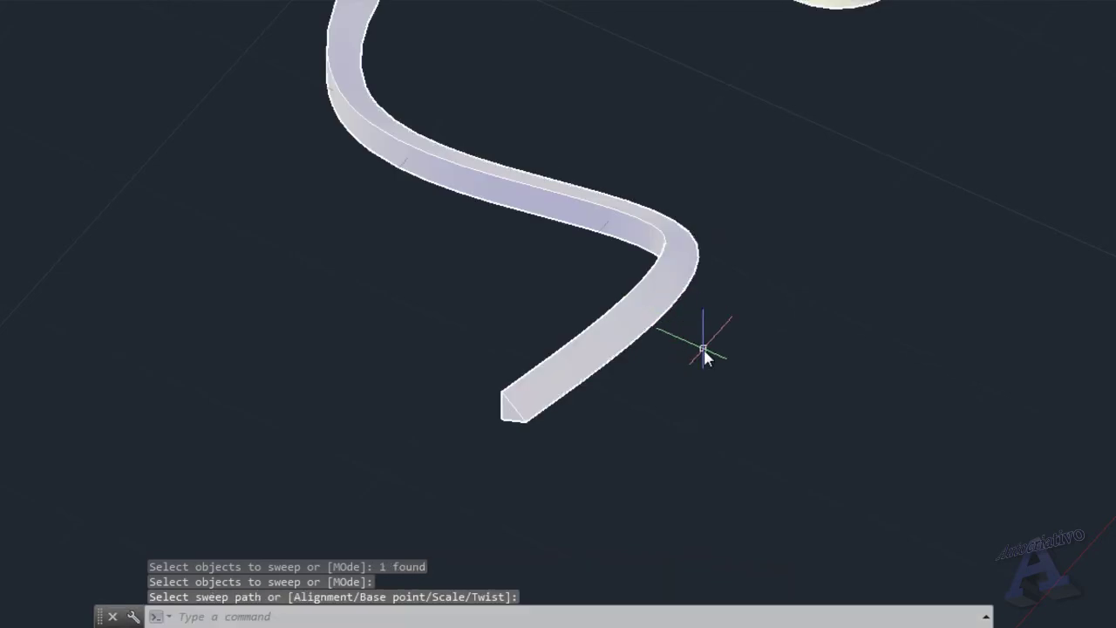
{"action": "scroll", "coordinate": [702, 354], "scroll_direction": "down", "scroll_amount": 2}
{"action": "mouse_move", "coordinate": [703, 383]}
{"action": "middle_mouse_down", "text": "shift"}
{"action": "mouse_move", "coordinate": [737, 311]}
{"action": "mouse_move", "coordinate": [784, 259]}
{"action": "mouse_move", "coordinate": [805, 319]}
{"action": "mouse_move", "coordinate": [658, 354]}
{"action": "mouse_move", "coordinate": [476, 304]}
{"action": "mouse_move", "coordinate": [413, 389]}
{"action": "mouse_move", "coordinate": [653, 366]}
{"action": "mouse_move", "coordinate": [703, 344]}
{"action": "mouse_move", "coordinate": [718, 389]}
{"action": "middle_mouse_up", "text": "shift"}
{"action": "middle_click_drag", "start_coordinate": [593, 319], "coordinate": [727, 413]}
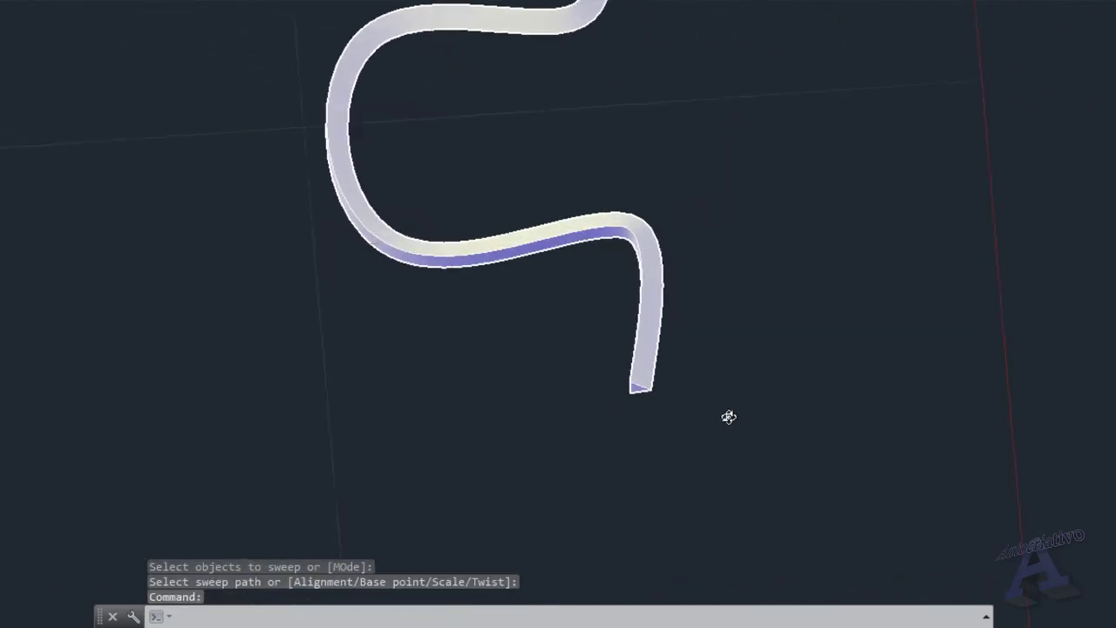
Step: Examine the swept solid's tight bend near its lower end and its triangular end face
{"action": "scroll", "coordinate": [645, 244], "scroll_direction": "up", "scroll_amount": 2}
{"action": "scroll", "coordinate": [640, 240], "scroll_direction": "up", "scroll_amount": 2}
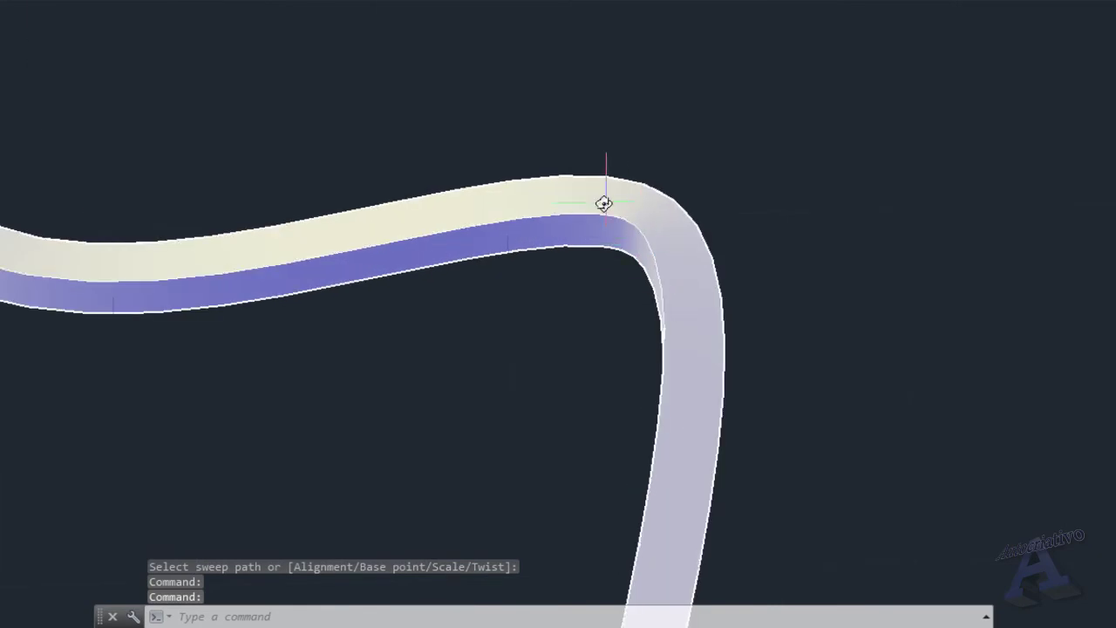
{"action": "middle_click_drag", "start_coordinate": [609, 336], "coordinate": [781, 309], "text": "shift"}
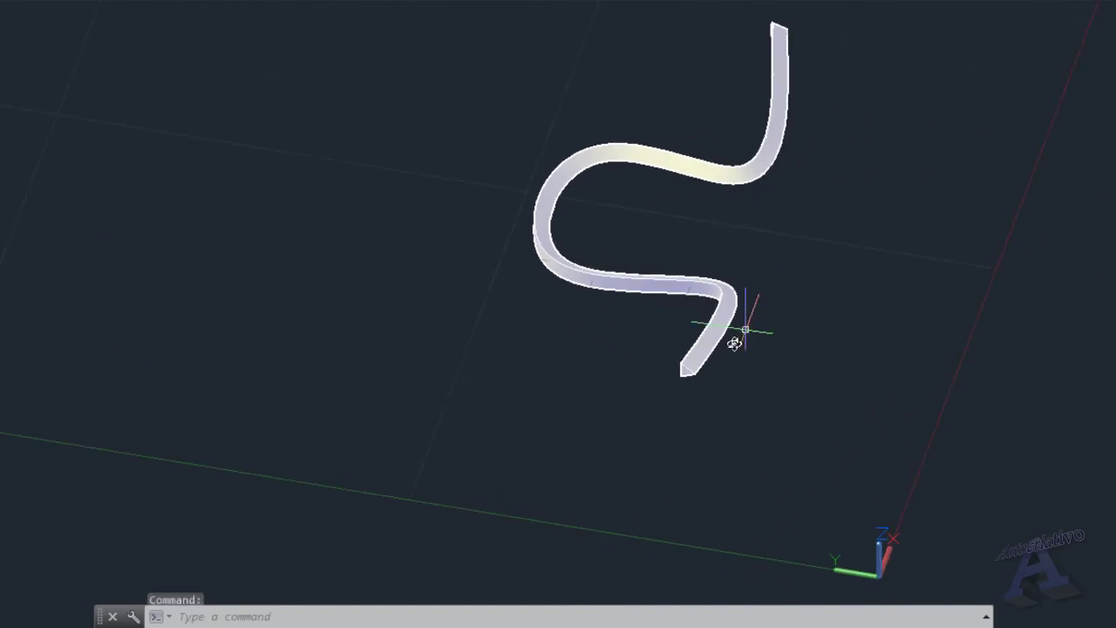
{"action": "scroll", "coordinate": [681, 383], "scroll_direction": "up", "scroll_amount": 5}
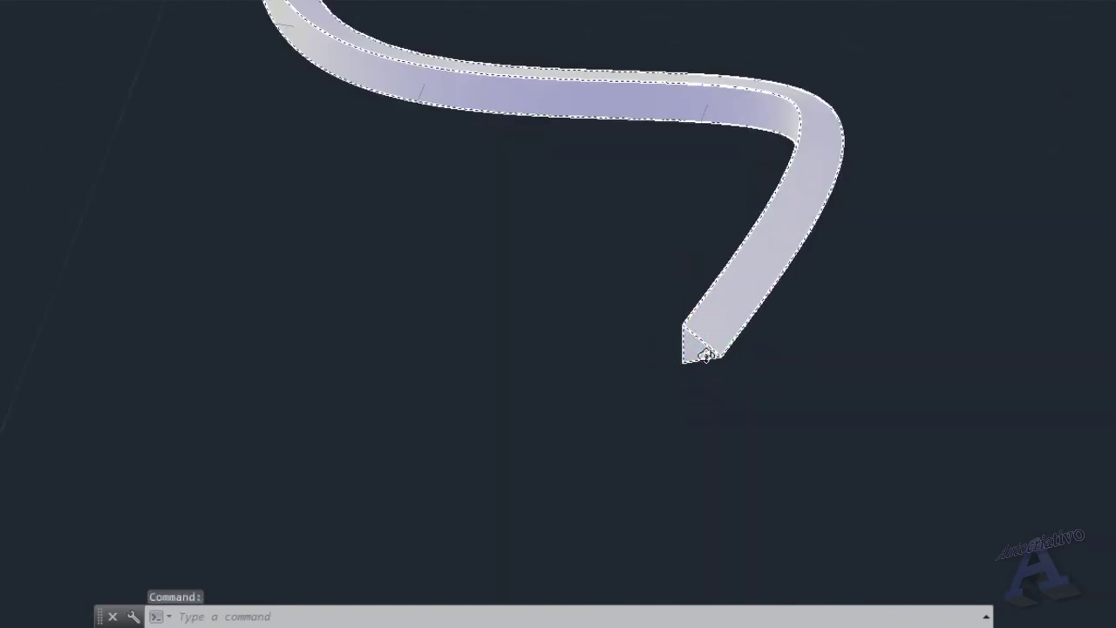
{"action": "scroll", "coordinate": [704, 353], "scroll_direction": "up", "scroll_amount": 3}
{"action": "scroll", "coordinate": [749, 280], "scroll_direction": "down", "scroll_amount": 8}
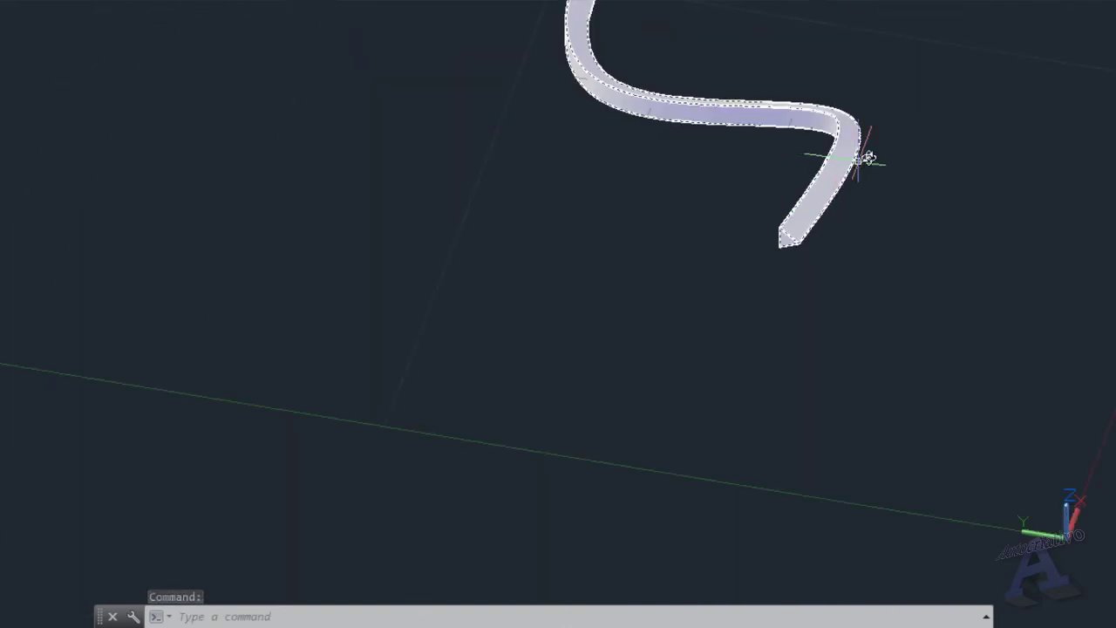
{"action": "middle_click_drag", "start_coordinate": [904, 131], "coordinate": [741, 288]}
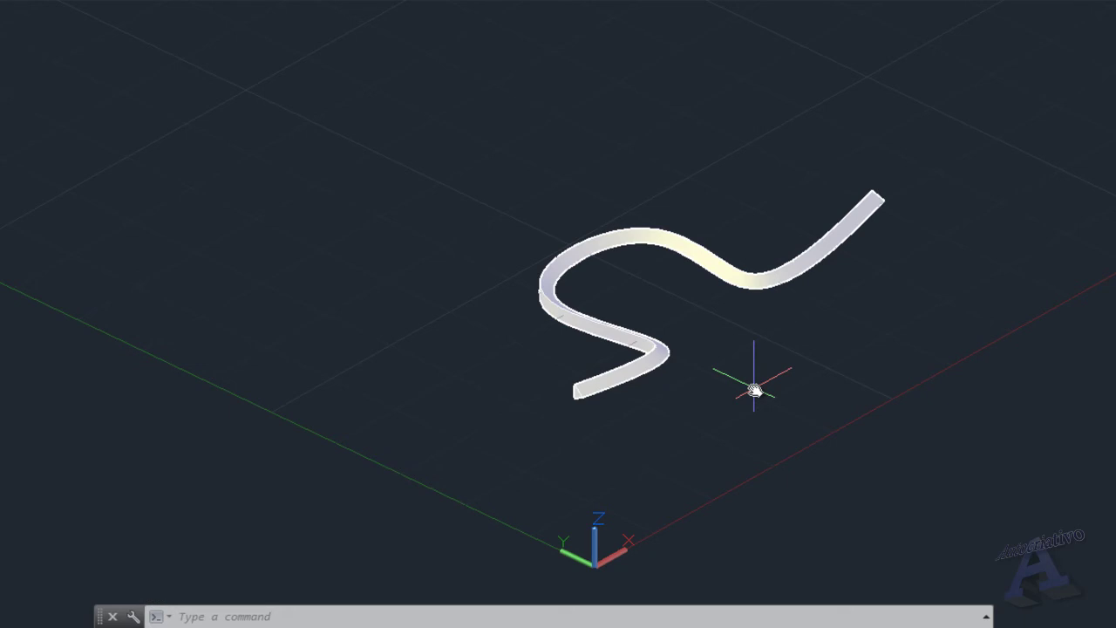
Step: Erase the swept solid to clear the modeling space
{"action": "left_click", "coordinate": [842, 423]}
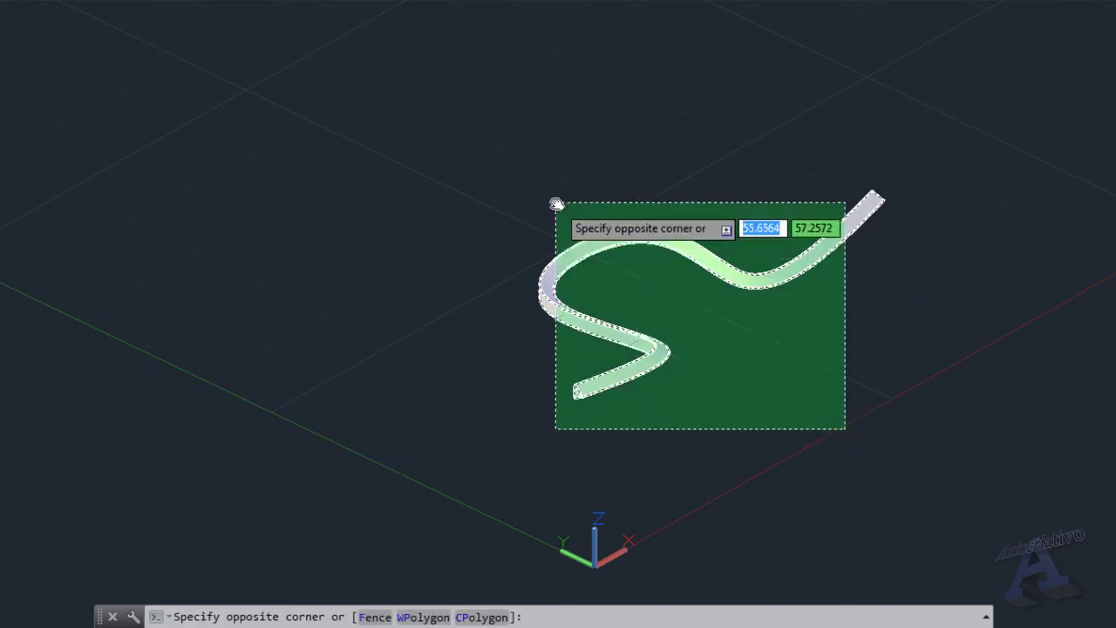
{"action": "left_click", "coordinate": [556, 204]}
{"action": "key", "text": "Delete"}
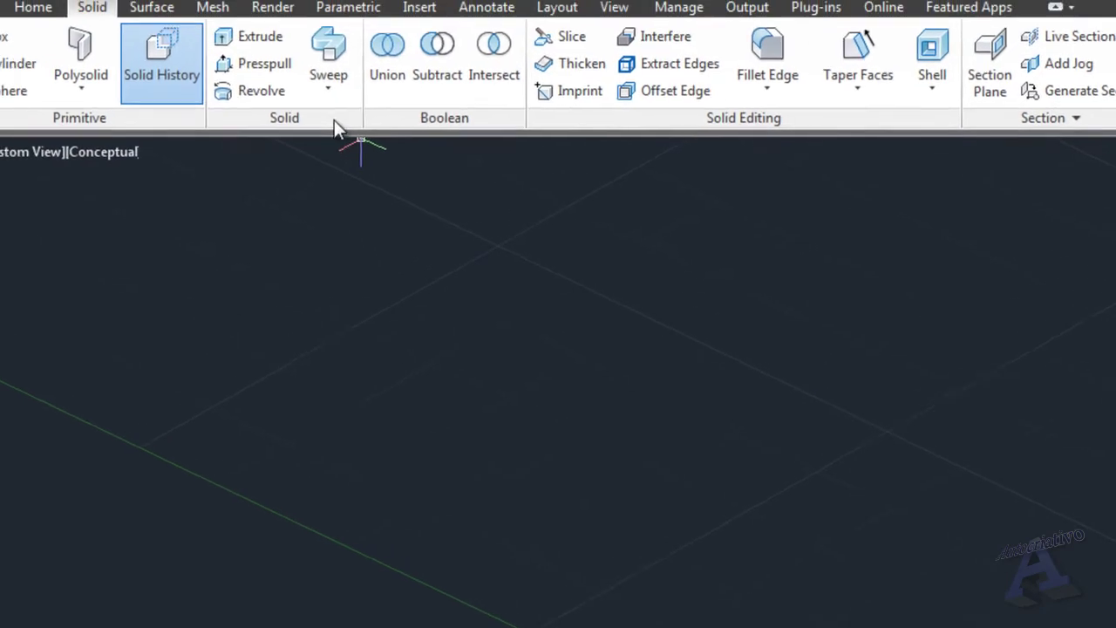
Step: Look up the description of the Loft command among the solid creation tools
{"action": "left_click", "coordinate": [329, 90]}
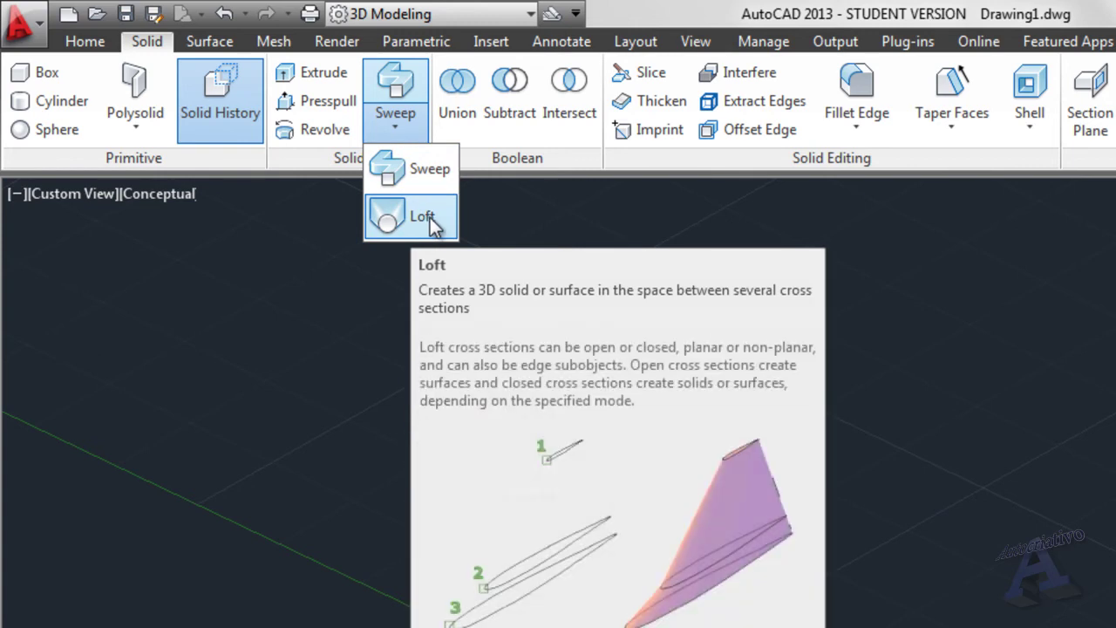
{"action": "left_click", "coordinate": [1003, 600]}
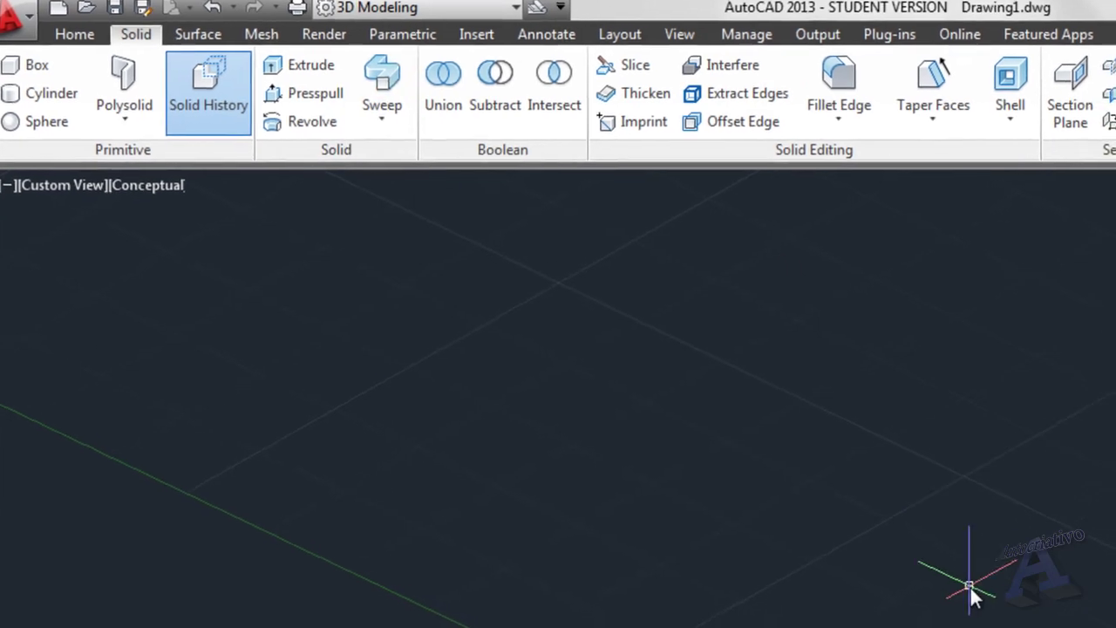
Step: Draw a rectangle about 69 by 67 on the XY plane, inside the area between the X and Y axes
{"action": "scroll", "coordinate": [873, 534], "scroll_direction": "up", "scroll_amount": 2}
{"action": "mouse_move", "coordinate": [756, 512]}
{"action": "middle_mouse_down"}
{"action": "mouse_move", "coordinate": [762, 521]}
{"action": "mouse_move", "coordinate": [661, 380]}
{"action": "mouse_move", "coordinate": [661, 405]}
{"action": "middle_mouse_up"}
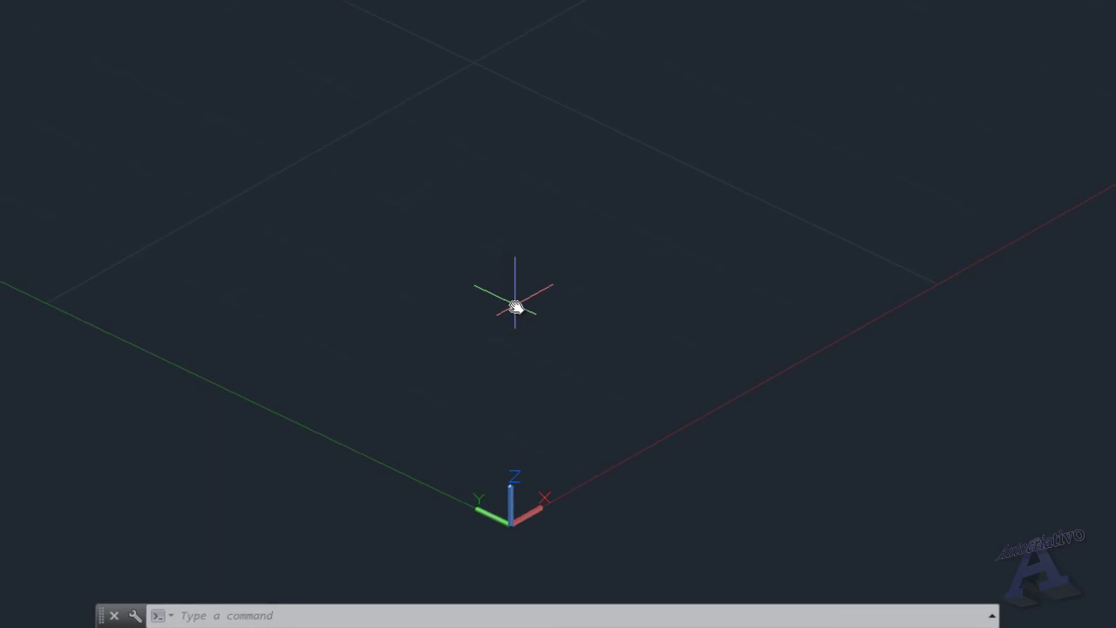
{"action": "middle_click_drag", "start_coordinate": [514, 305], "coordinate": [548, 310]}
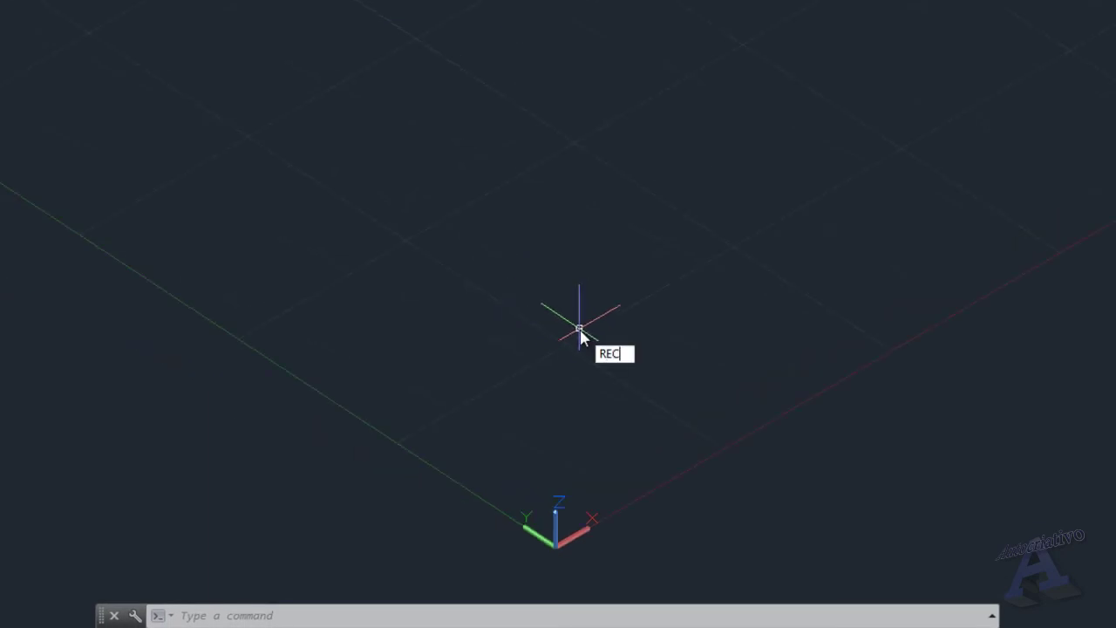
{"action": "key", "text": "Return"}
{"action": "middle_click_drag", "start_coordinate": [563, 357], "coordinate": [530, 443]}
{"action": "left_click", "coordinate": [514, 451]}
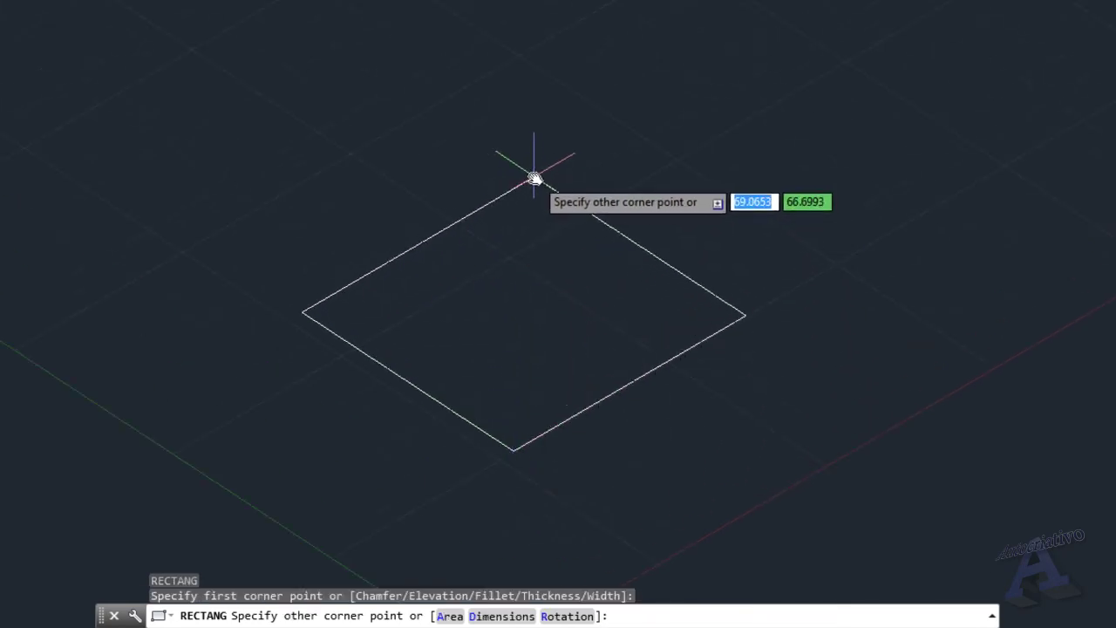
{"action": "left_click", "coordinate": [528, 179]}
Step: Draw a circle of about 51.6 radius around the rectangle, centered midway between two opposite corners using the two-point midpoint snap
{"action": "middle_click_drag", "start_coordinate": [521, 333], "coordinate": [608, 307]}
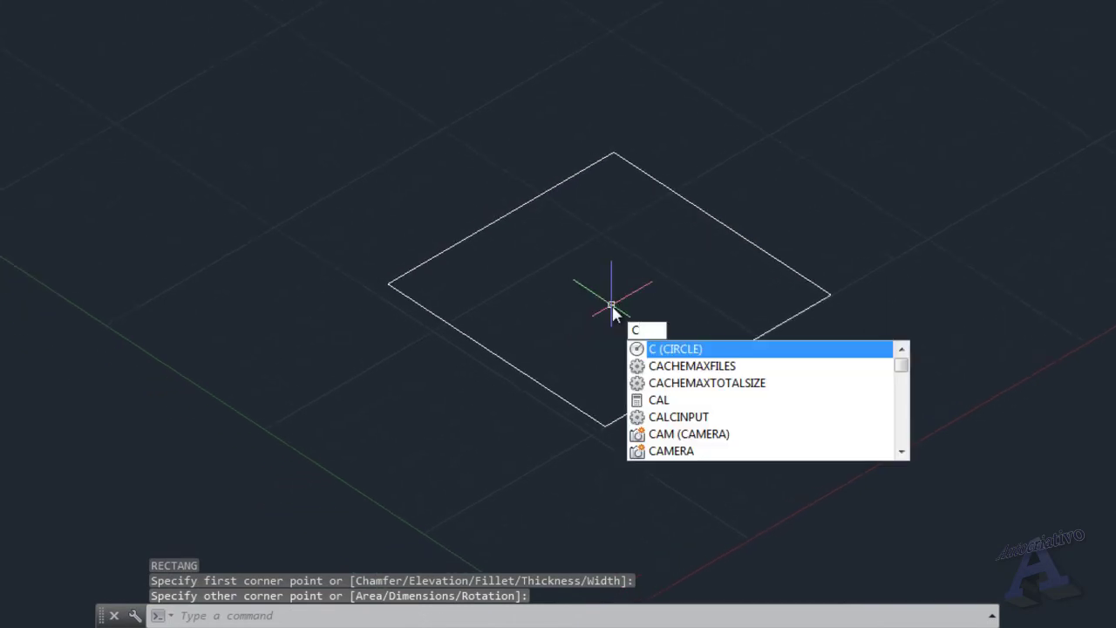
{"action": "key", "text": "Return"}
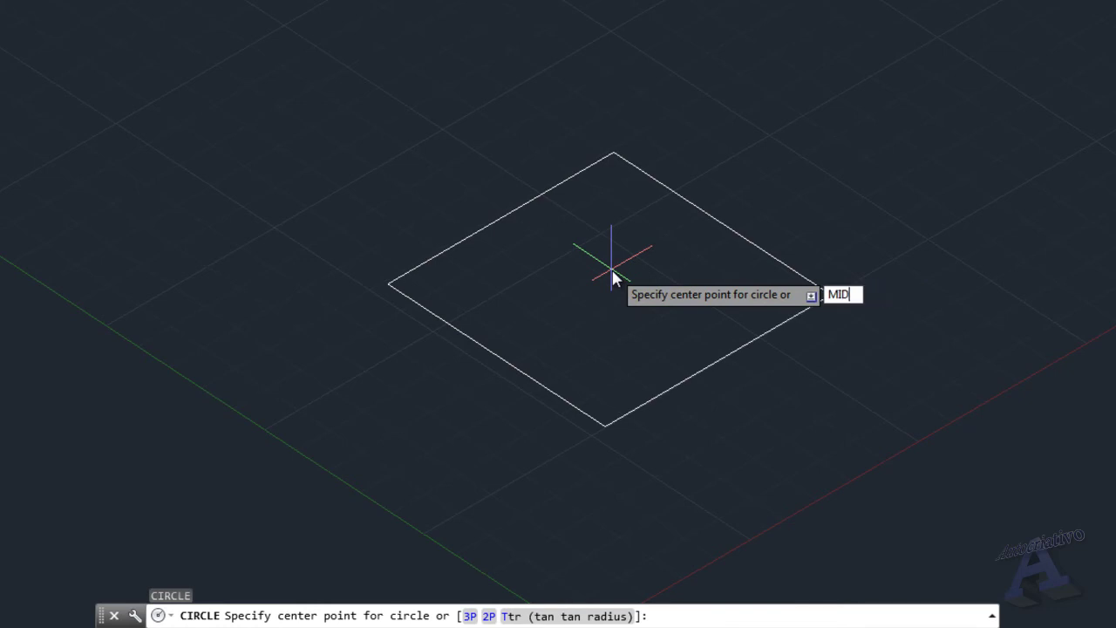
{"action": "key", "text": "Return"}
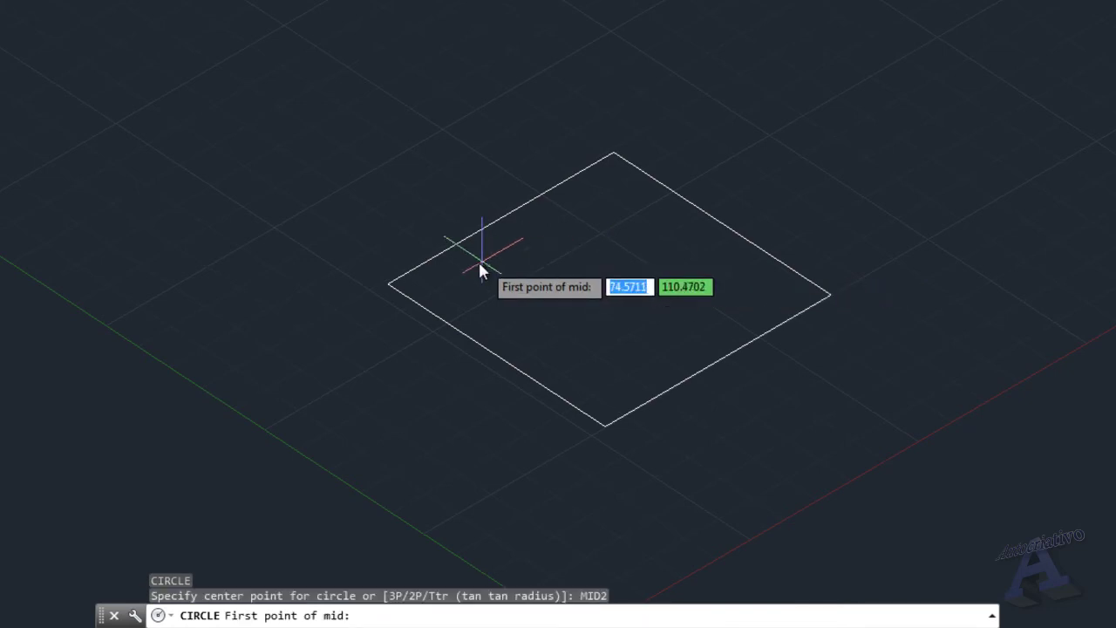
{"action": "left_click", "coordinate": [390, 284]}
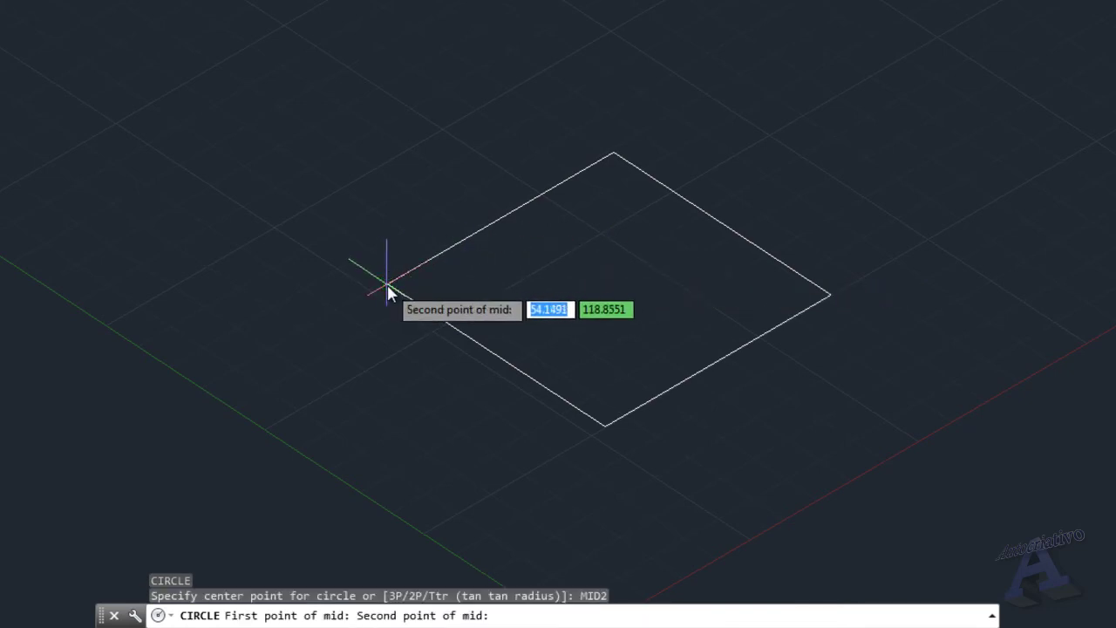
{"action": "left_click", "coordinate": [830, 296]}
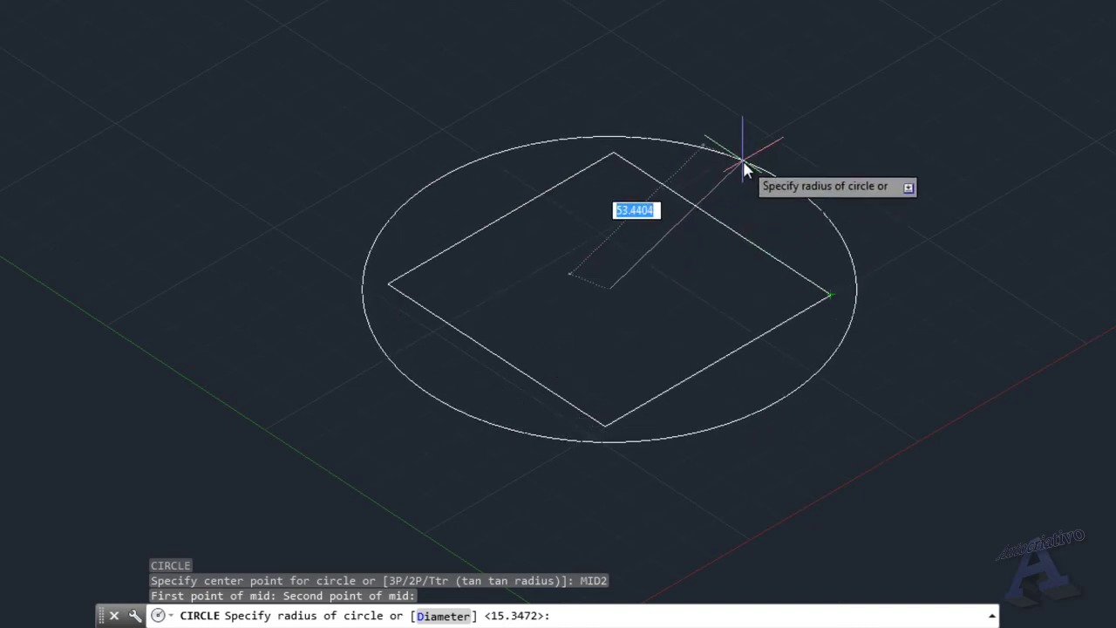
{"action": "left_click", "coordinate": [735, 170]}
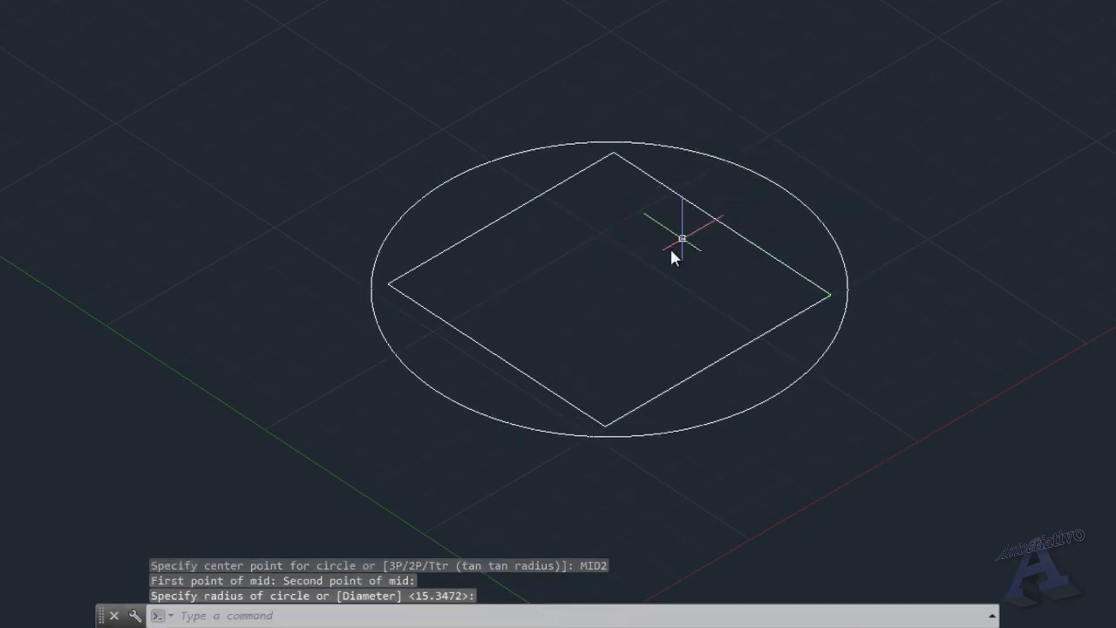
Step: Draw two circles on the outer circle's center: one of about 28 radius, and a slightly larger one reaching the rectangle's sides
{"action": "key", "text": "Return"}
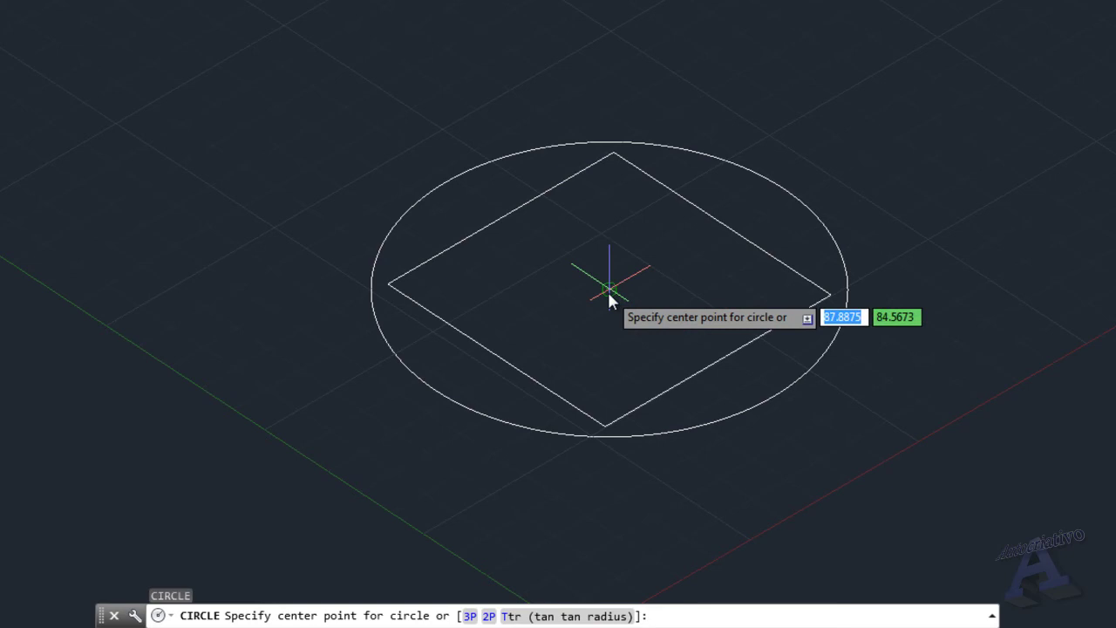
{"action": "left_click", "coordinate": [609, 295]}
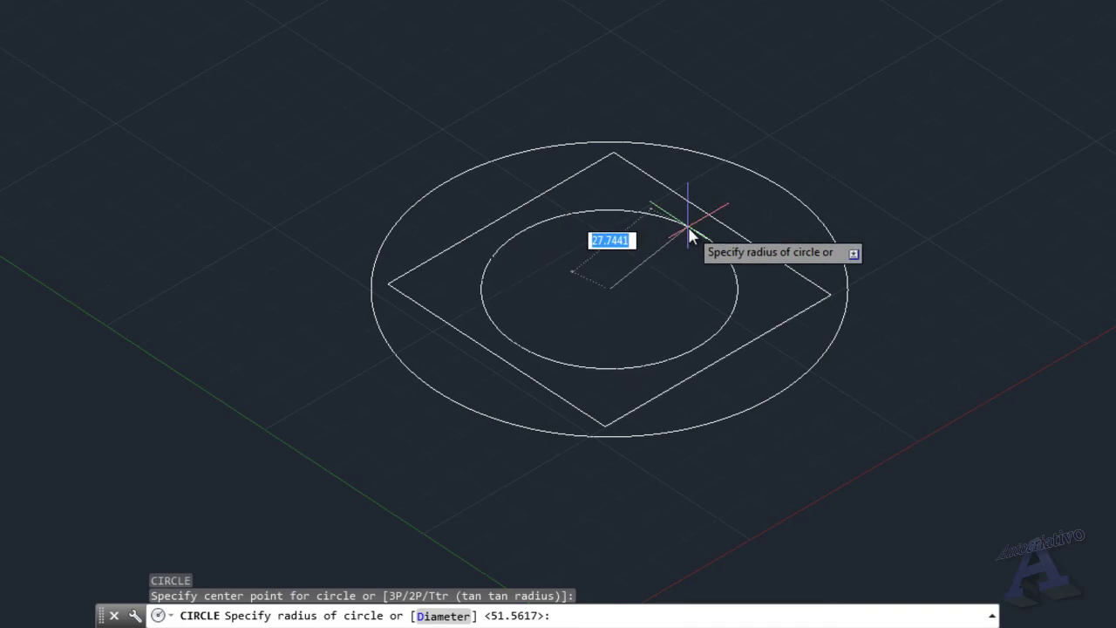
{"action": "left_click", "coordinate": [689, 233]}
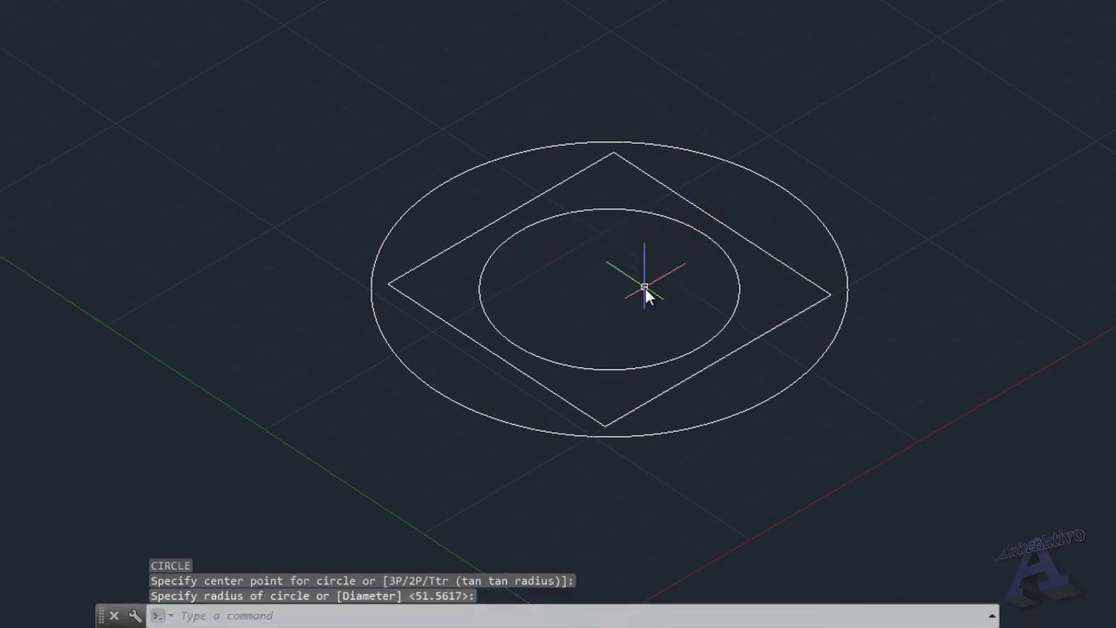
{"action": "key", "text": "Return"}
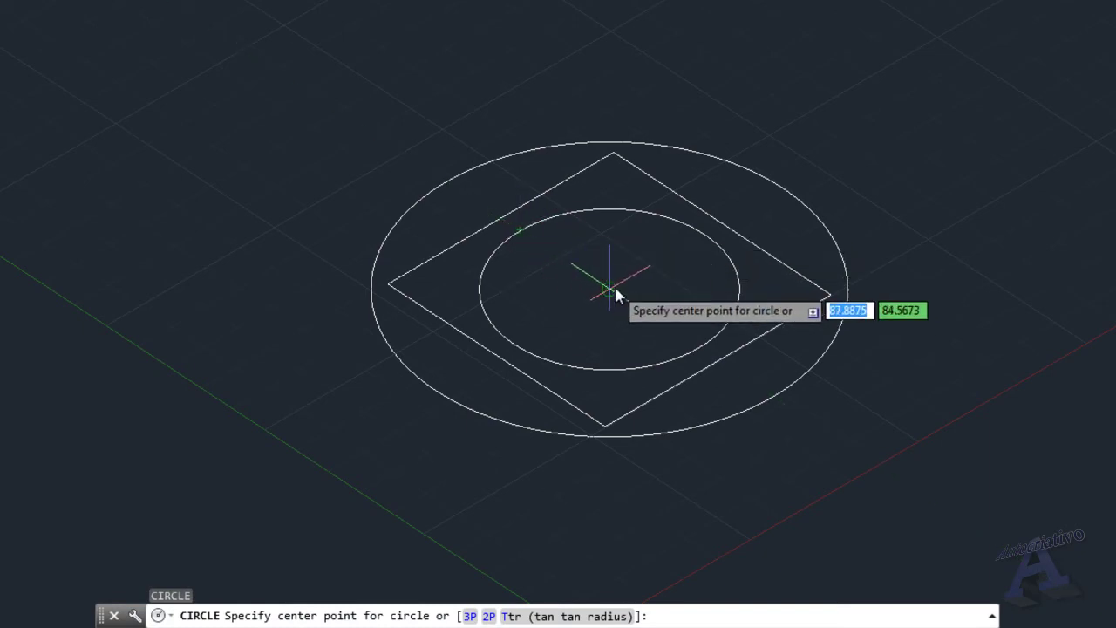
{"action": "left_click", "coordinate": [614, 289]}
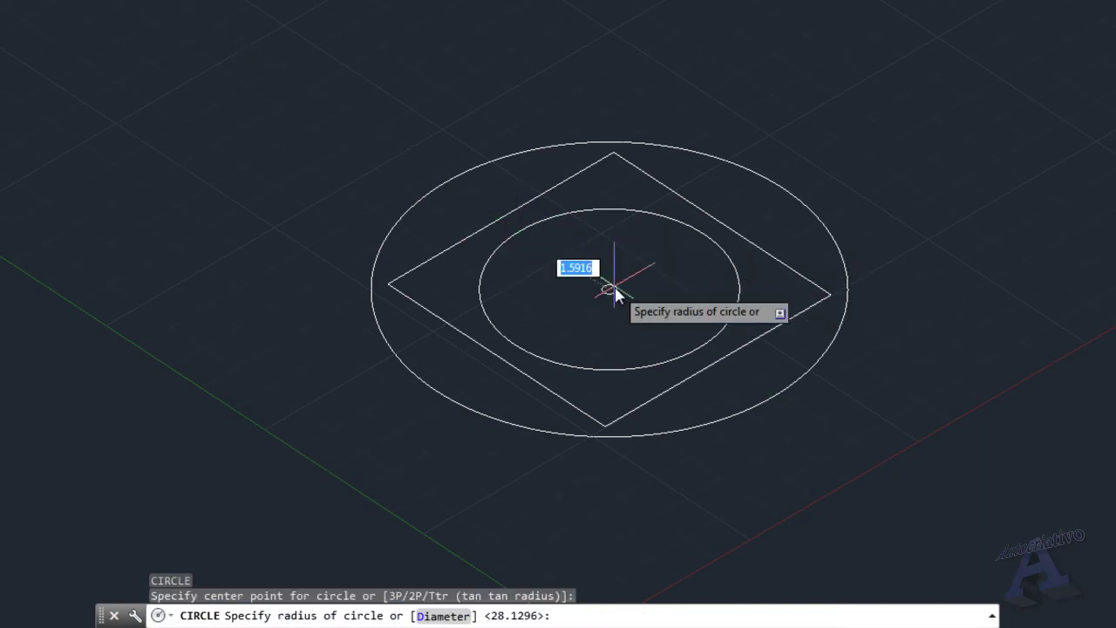
{"action": "left_click", "coordinate": [727, 223]}
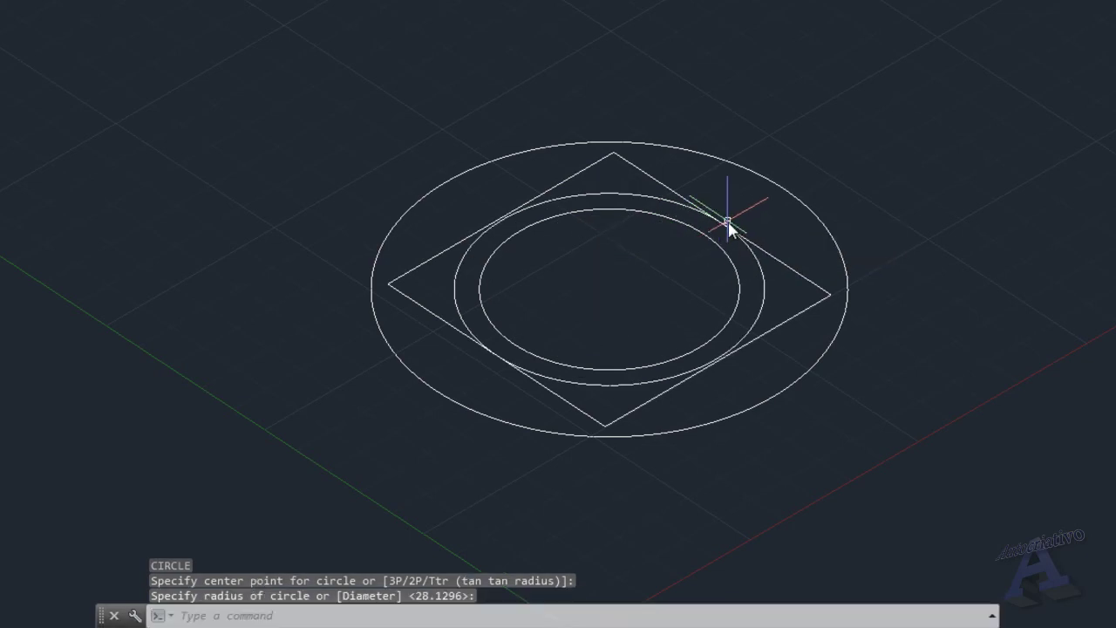
Step: Activate the Move gizmo and raise the largest circle straight up along Z, well above the rectangle
{"action": "middle_click_drag", "start_coordinate": [912, 364], "coordinate": [862, 394]}
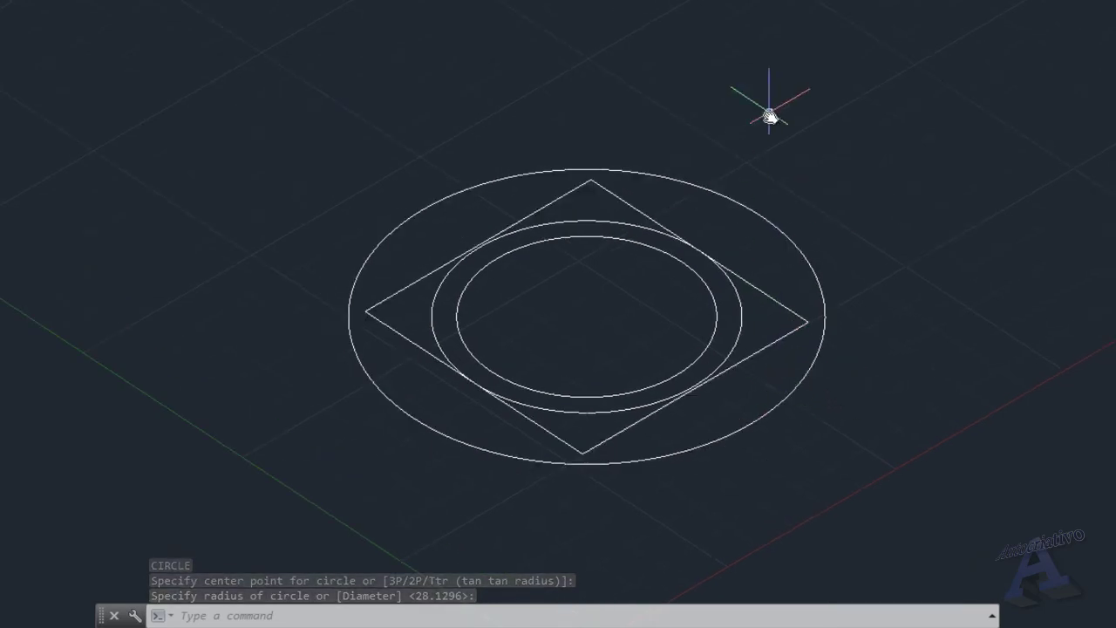
{"action": "mouse_move", "coordinate": [848, 163]}
{"action": "middle_mouse_down"}
{"action": "mouse_move", "coordinate": [857, 206]}
{"action": "mouse_move", "coordinate": [860, 178]}
{"action": "middle_mouse_up"}
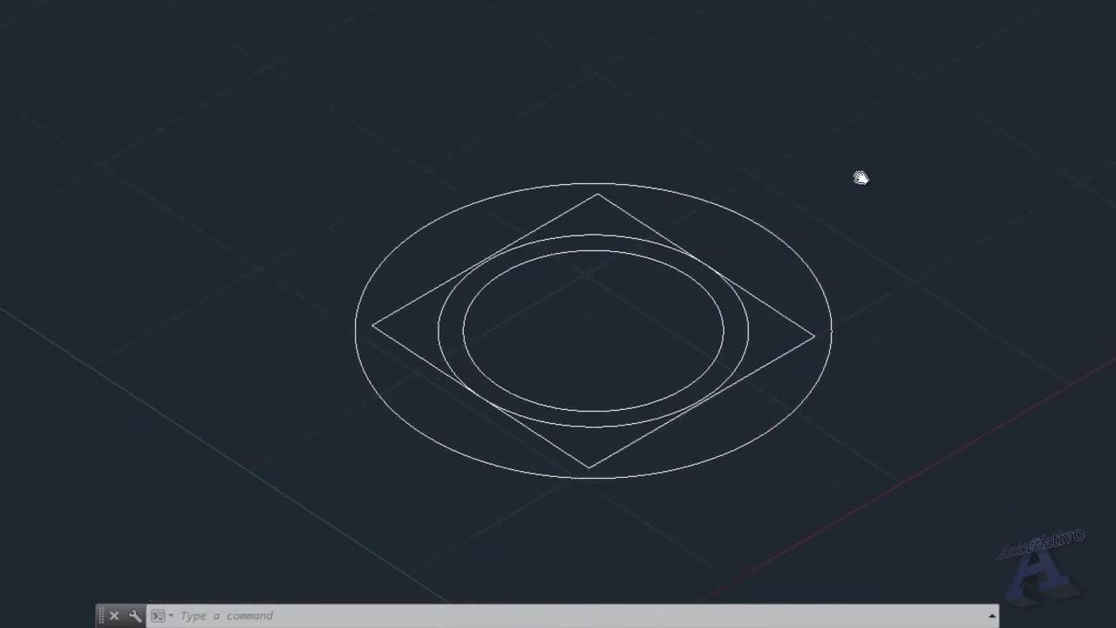
{"action": "left_click", "coordinate": [938, 7]}
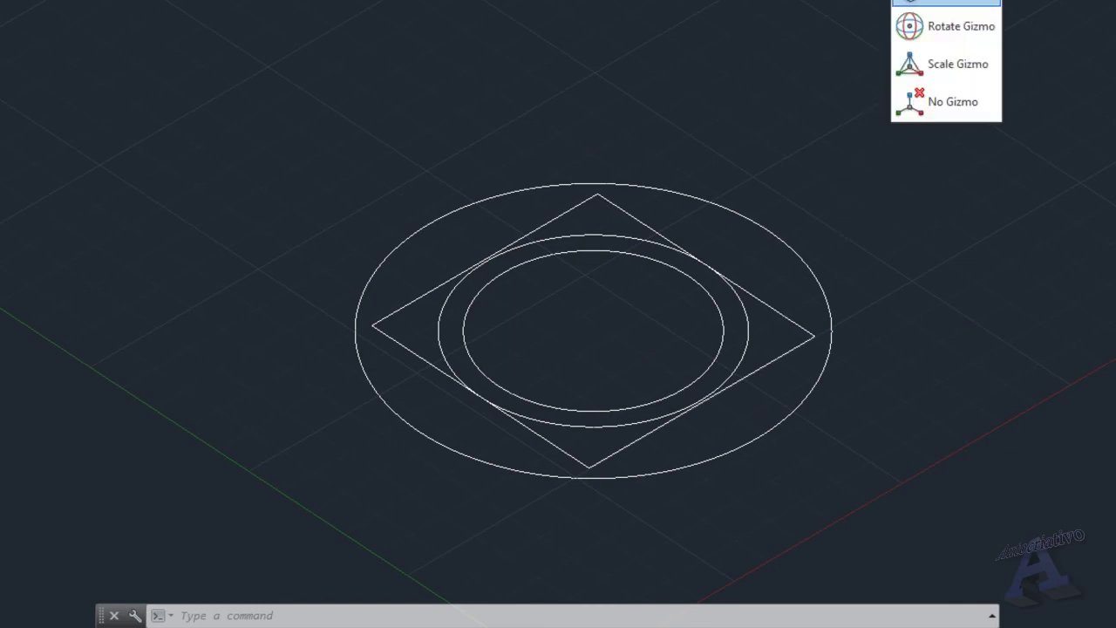
{"action": "left_click", "coordinate": [968, 4]}
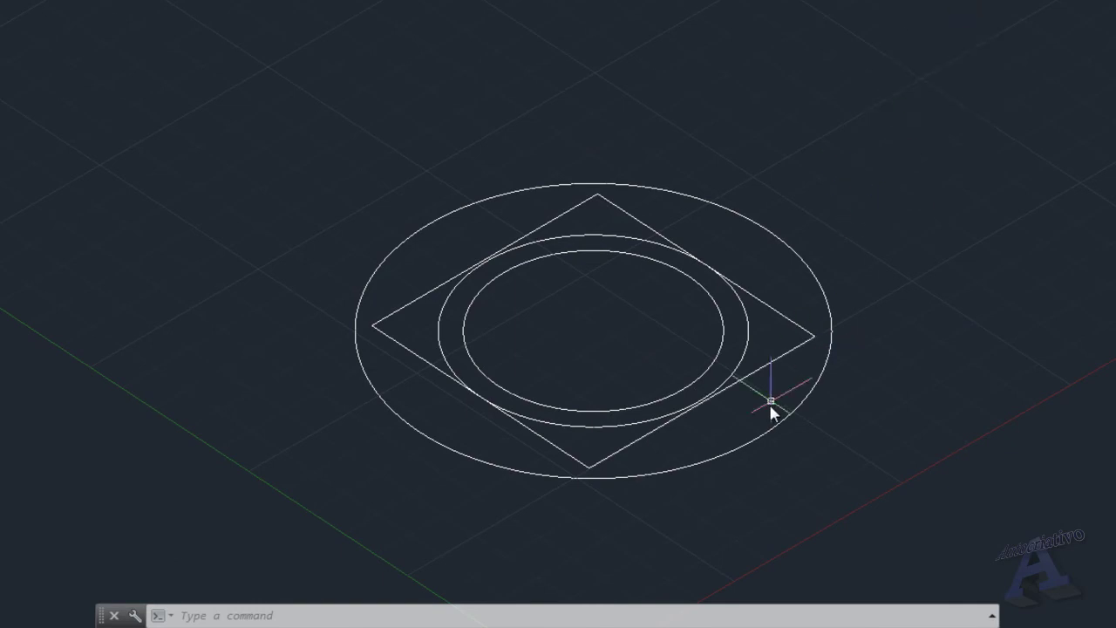
{"action": "left_click", "coordinate": [791, 416]}
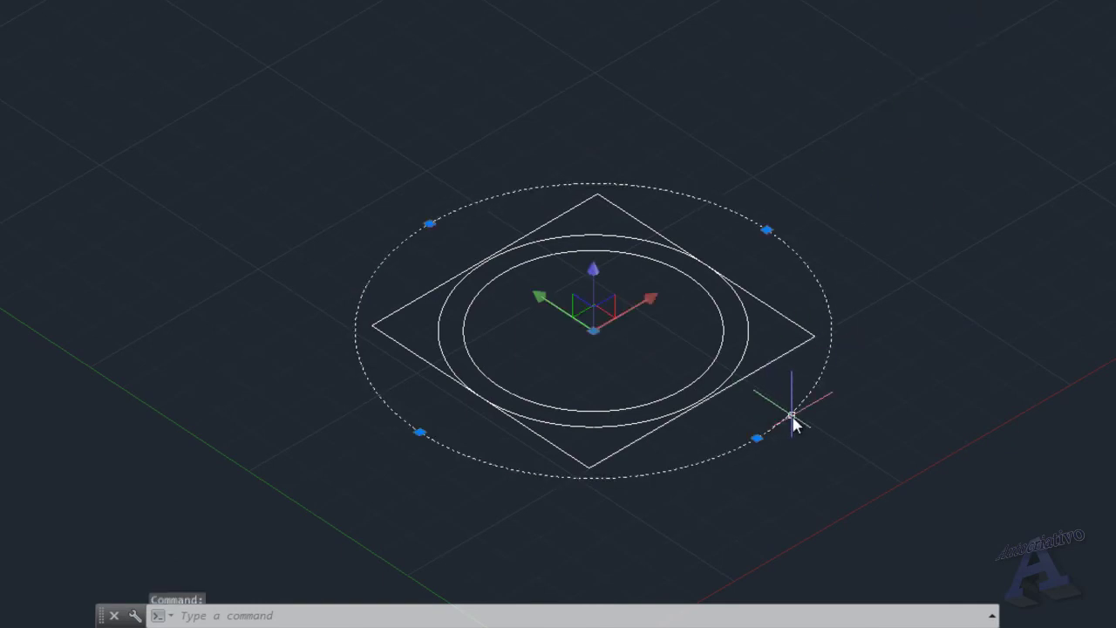
{"action": "left_click", "coordinate": [593, 296]}
{"action": "middle_click_drag", "start_coordinate": [605, 217], "coordinate": [583, 341]}
{"action": "left_click", "coordinate": [588, 168]}
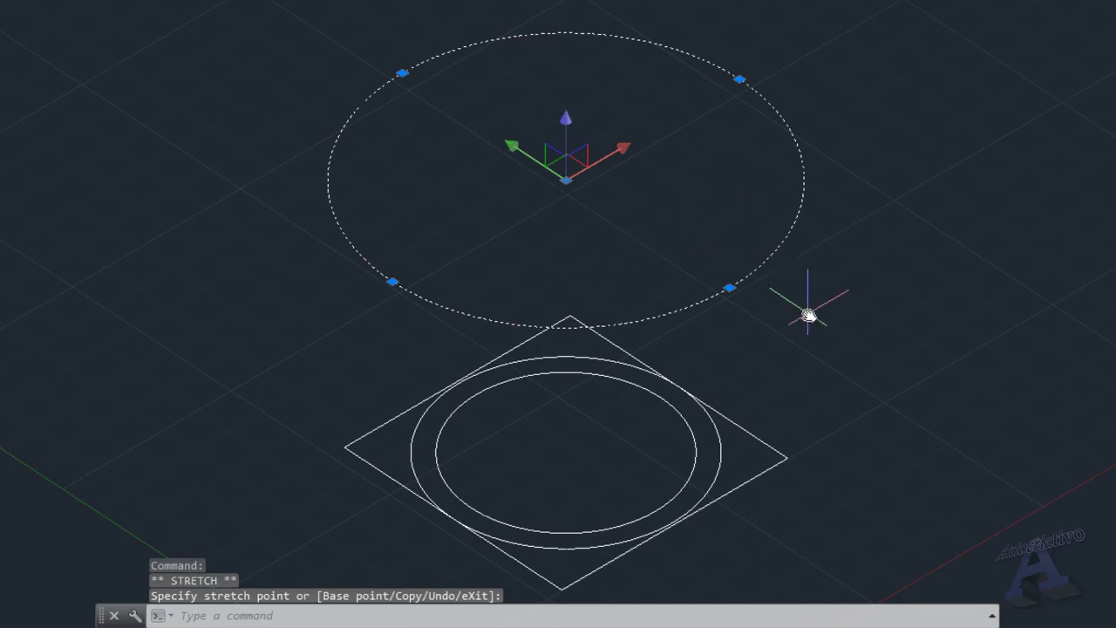
{"action": "key", "text": "Escape"}
{"action": "mouse_move", "coordinate": [805, 319]}
{"action": "middle_mouse_down"}
{"action": "mouse_move", "coordinate": [822, 299]}
{"action": "mouse_move", "coordinate": [791, 316]}
{"action": "middle_mouse_up"}
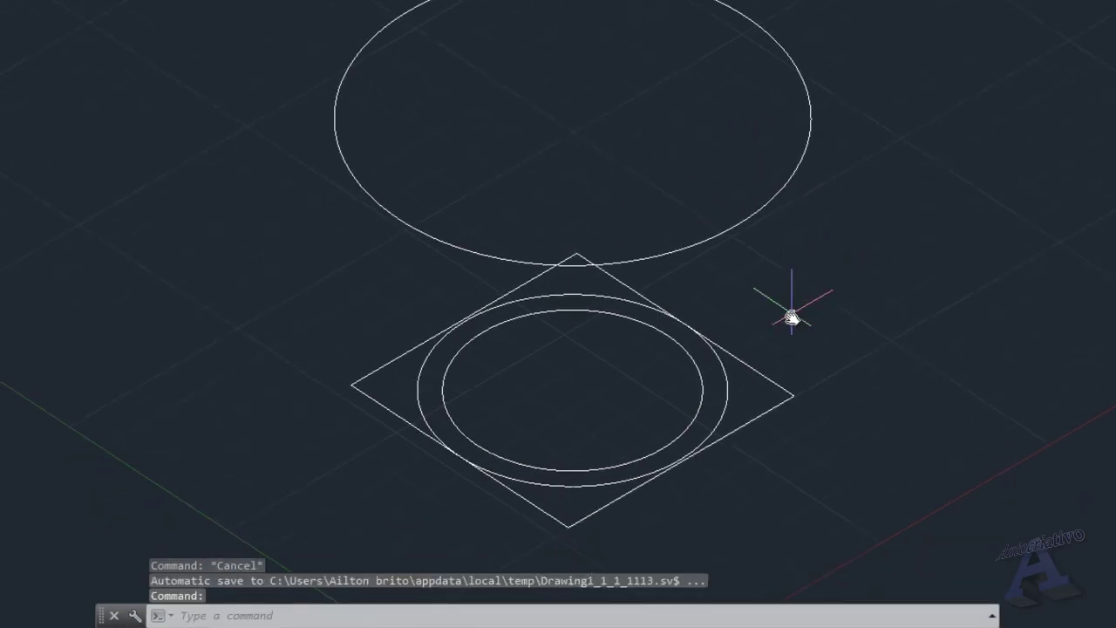
Step: Raise the smallest circle straight up along Z to a level above the largest circle
{"action": "left_click", "coordinate": [701, 408]}
{"action": "left_click", "coordinate": [572, 388]}
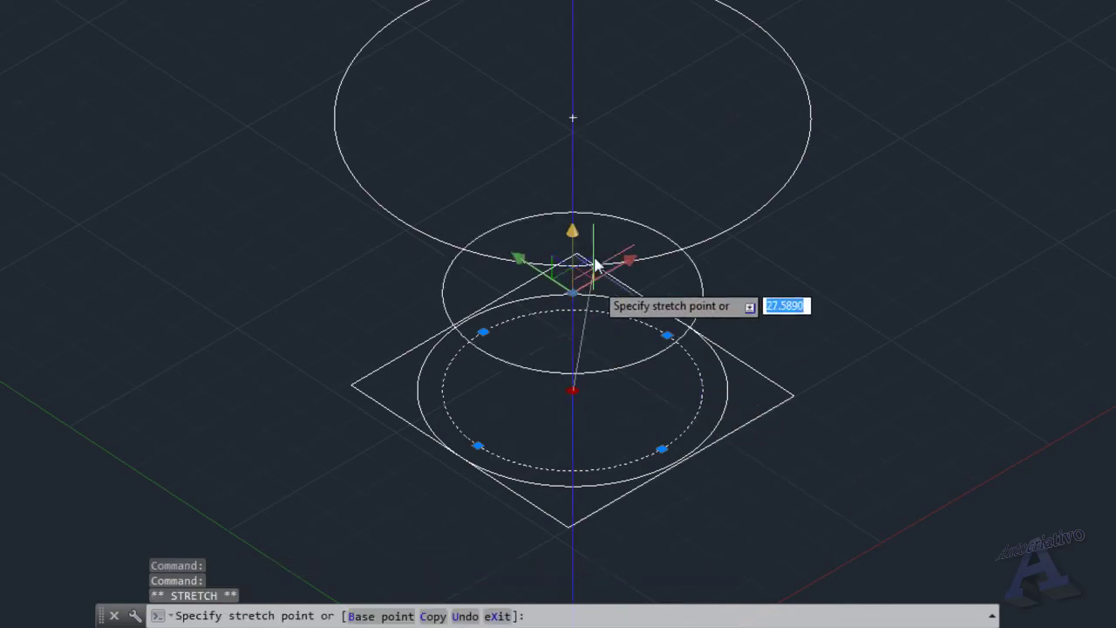
{"action": "middle_click_drag", "start_coordinate": [606, 113], "coordinate": [595, 363]}
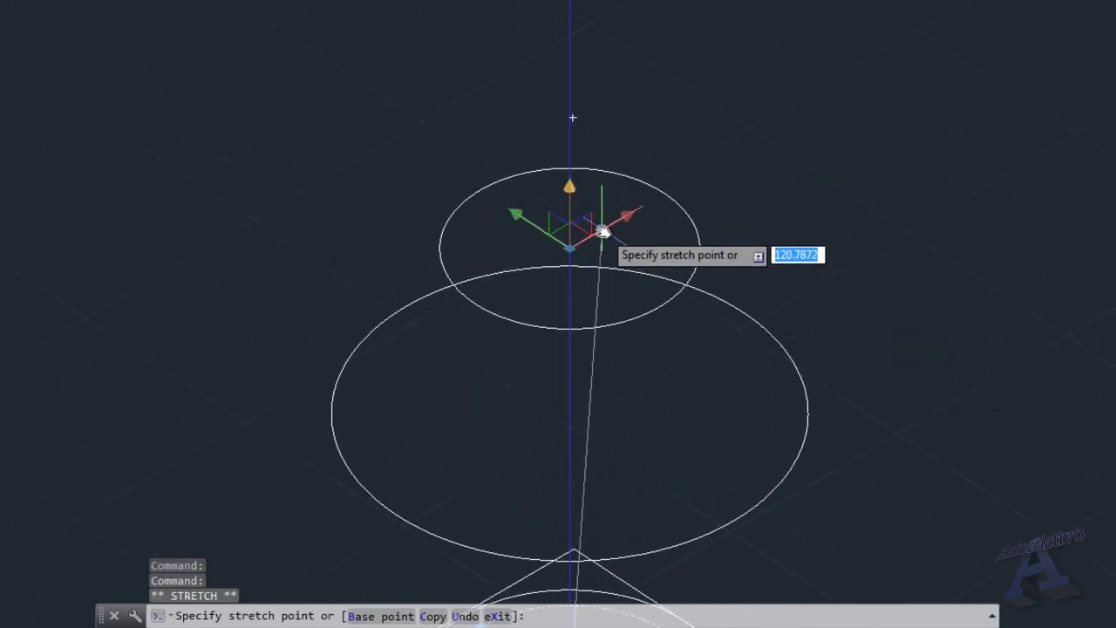
{"action": "left_click", "coordinate": [606, 191]}
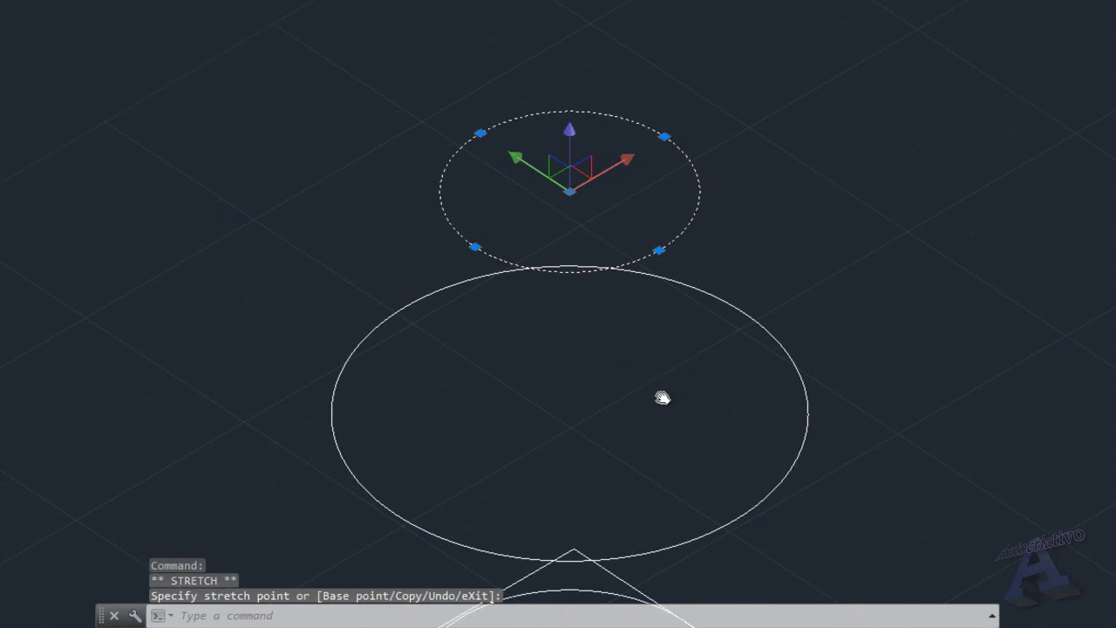
{"action": "middle_click_drag", "start_coordinate": [663, 398], "coordinate": [666, 193]}
{"action": "mouse_move", "coordinate": [675, 459]}
{"action": "middle_mouse_down"}
{"action": "mouse_move", "coordinate": [692, 451]}
{"action": "mouse_move", "coordinate": [695, 374]}
{"action": "middle_mouse_up"}
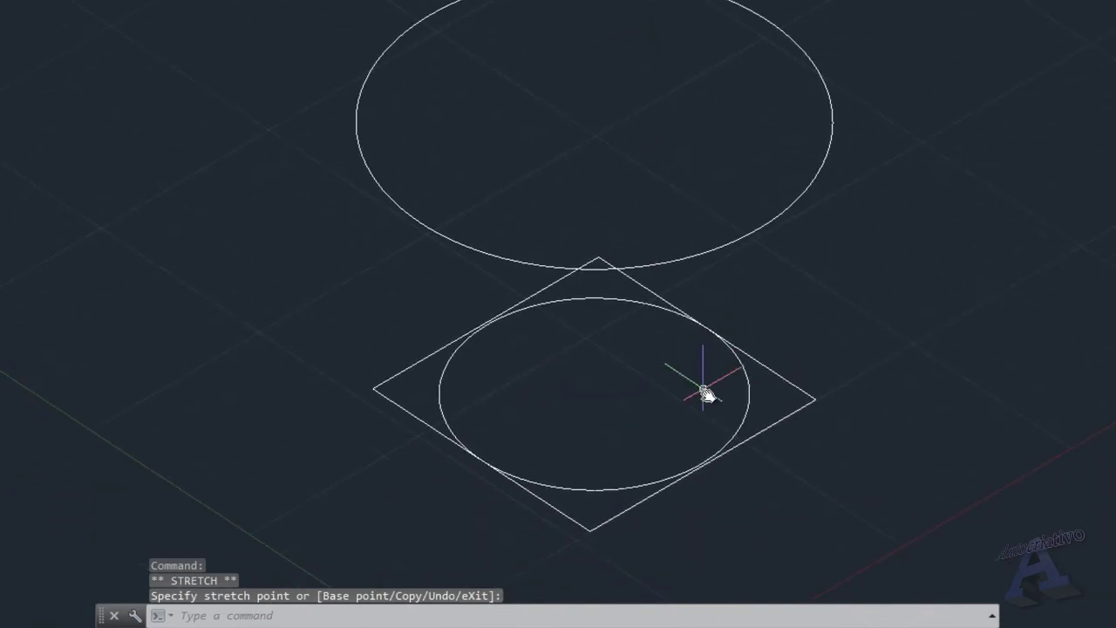
Step: Raise the circle touching the rectangle's sides straight up along Z, well above the other two circles
{"action": "key", "text": "Escape"}
{"action": "left_click", "coordinate": [748, 394]}
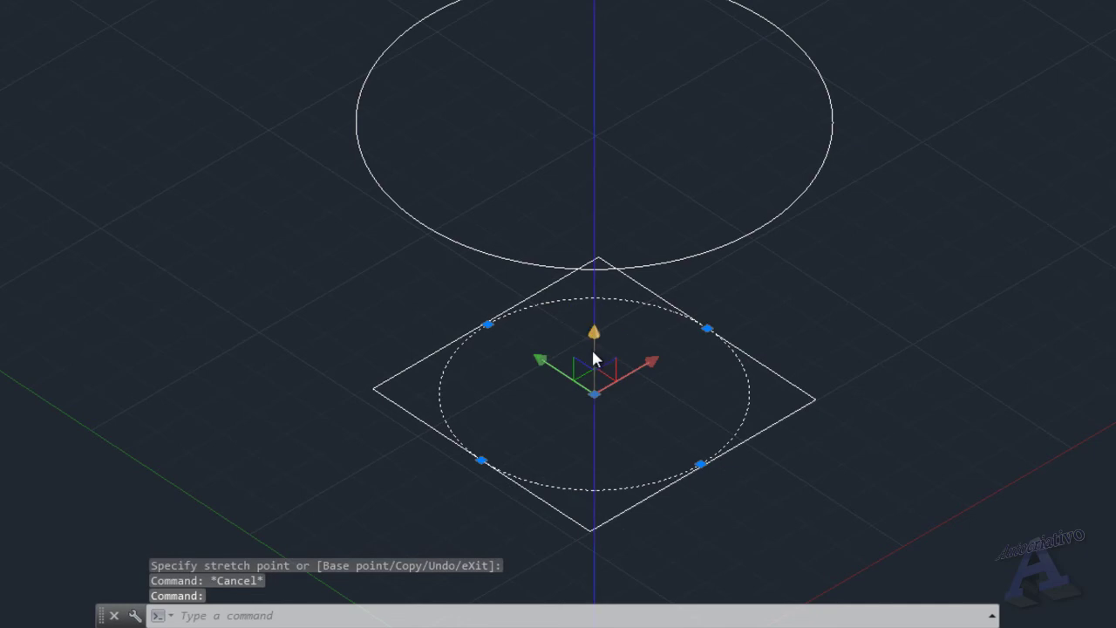
{"action": "left_click", "coordinate": [592, 358]}
{"action": "middle_click_drag", "start_coordinate": [642, 180], "coordinate": [636, 456]}
{"action": "middle_click_drag", "start_coordinate": [615, 179], "coordinate": [593, 424]}
{"action": "middle_click_drag", "start_coordinate": [614, 207], "coordinate": [707, 259]}
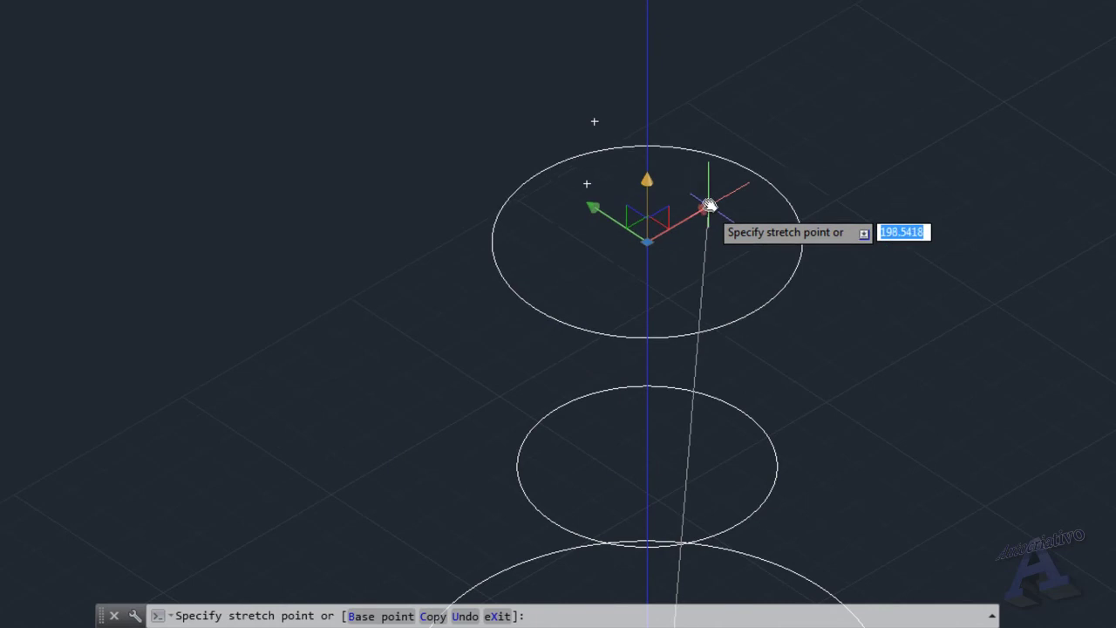
{"action": "left_click", "coordinate": [724, 104]}
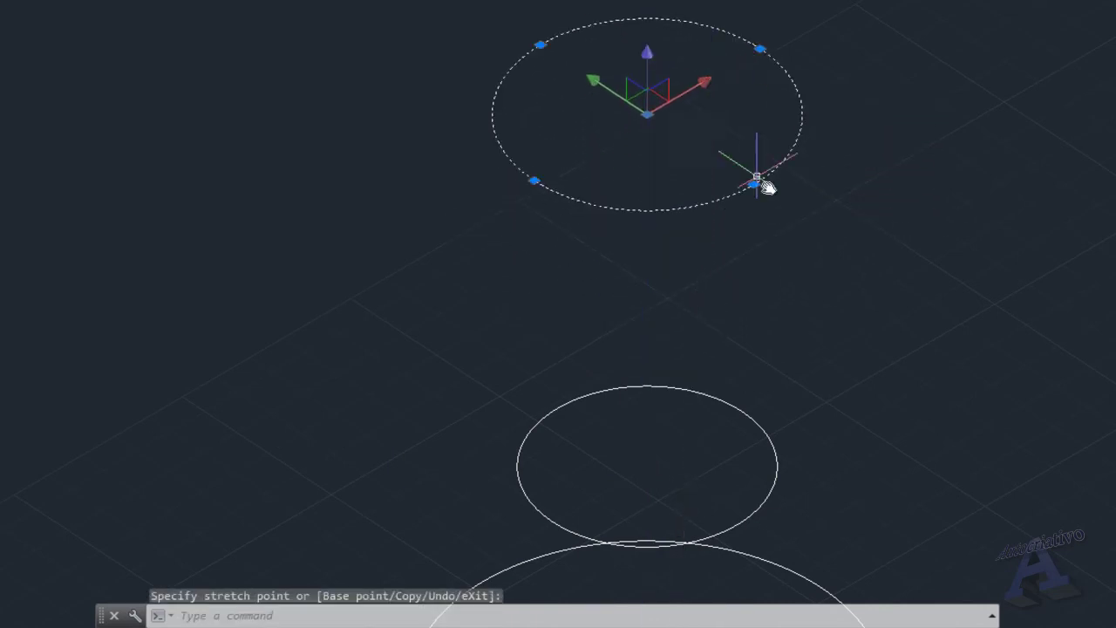
{"action": "key", "text": "Escape"}
Step: Start a Loft in solid mode and select the base rectangle as the first cross section
{"action": "scroll", "coordinate": [846, 304], "scroll_direction": "down", "scroll_amount": 4}
{"action": "middle_click_drag", "start_coordinate": [915, 399], "coordinate": [797, 293]}
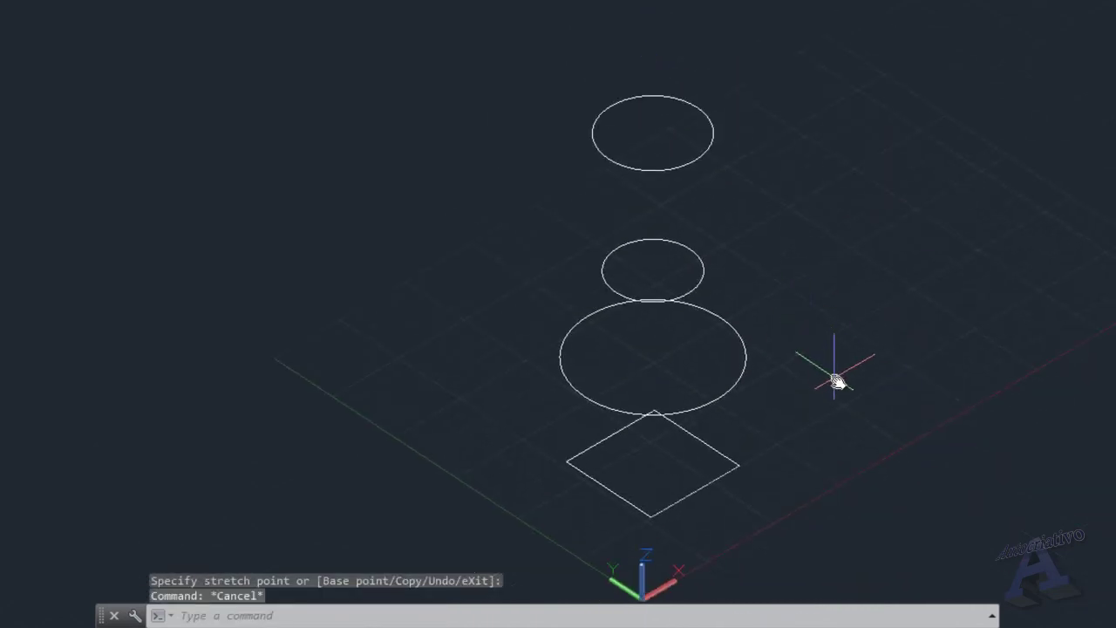
{"action": "middle_click_drag", "start_coordinate": [874, 428], "coordinate": [445, 621], "text": "shift"}
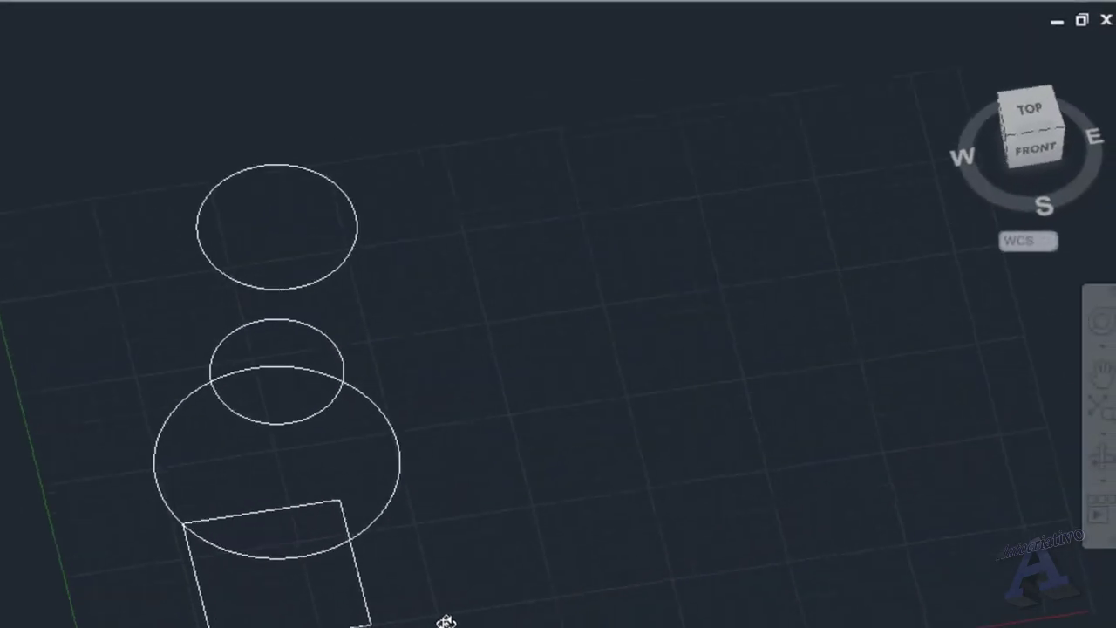
{"action": "left_click", "coordinate": [1029, 105]}
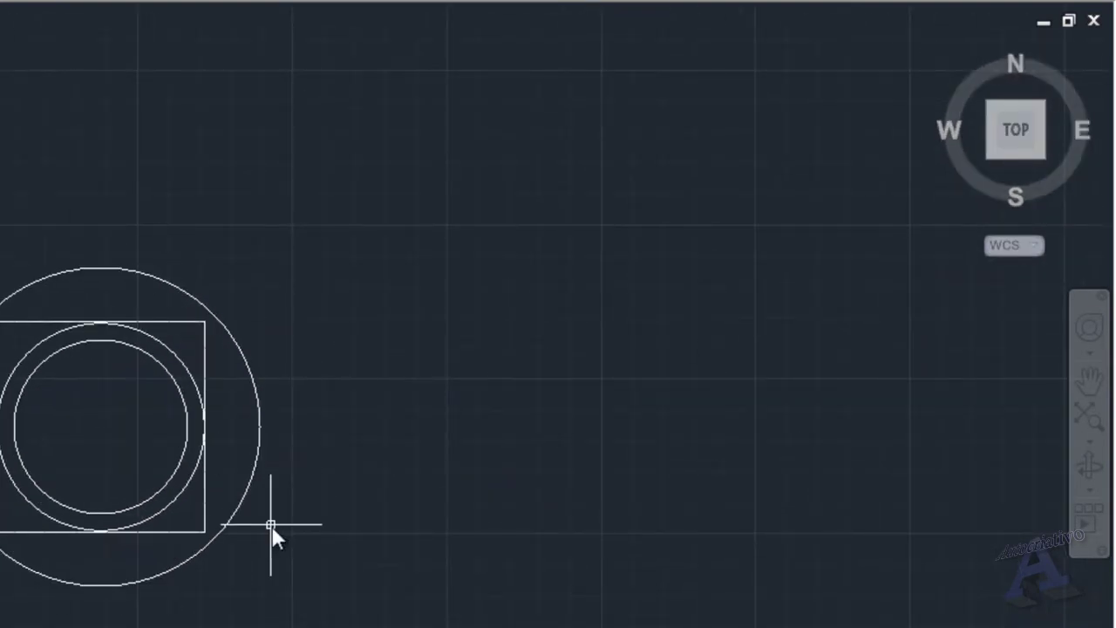
{"action": "left_click", "coordinate": [992, 154]}
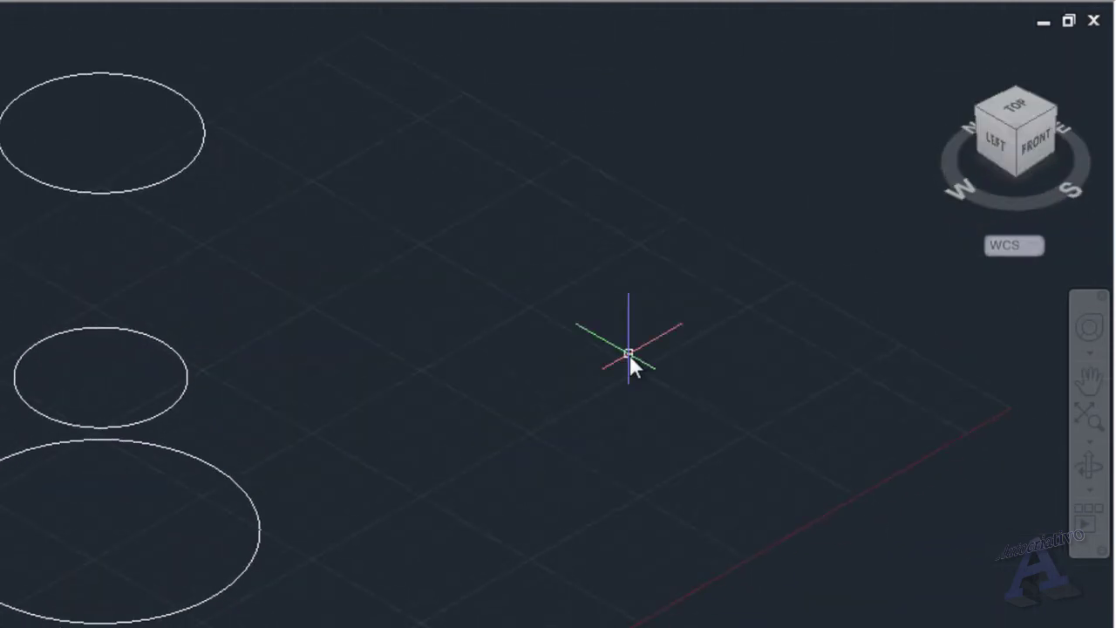
{"action": "mouse_move", "coordinate": [403, 550]}
{"action": "middle_mouse_down"}
{"action": "mouse_move", "coordinate": [497, 540]}
{"action": "mouse_move", "coordinate": [738, 393]}
{"action": "mouse_move", "coordinate": [784, 392]}
{"action": "middle_mouse_up"}
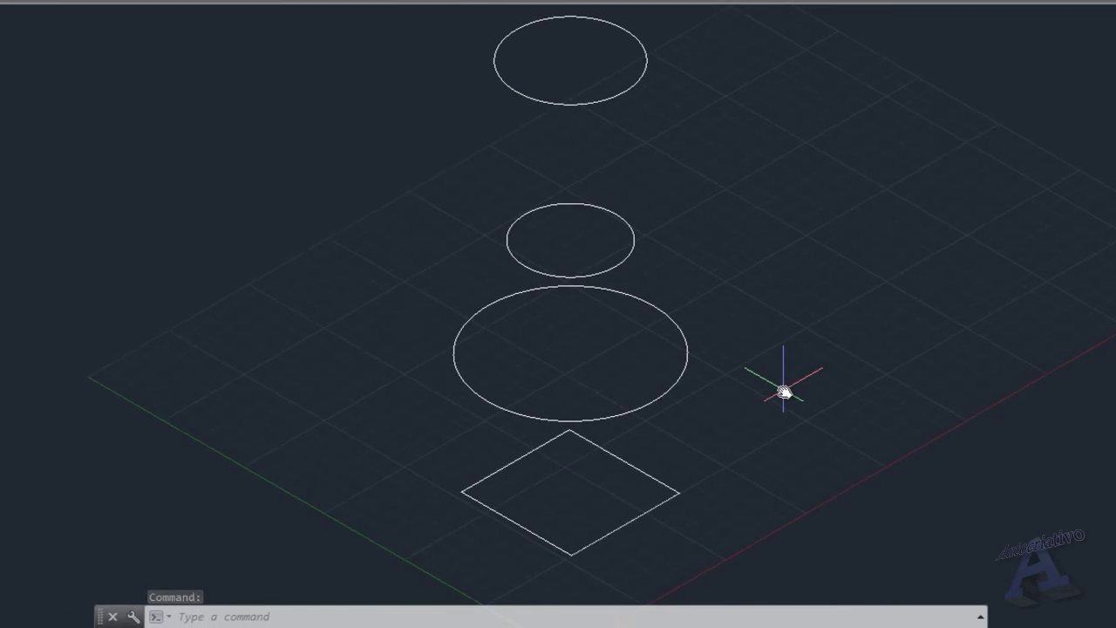
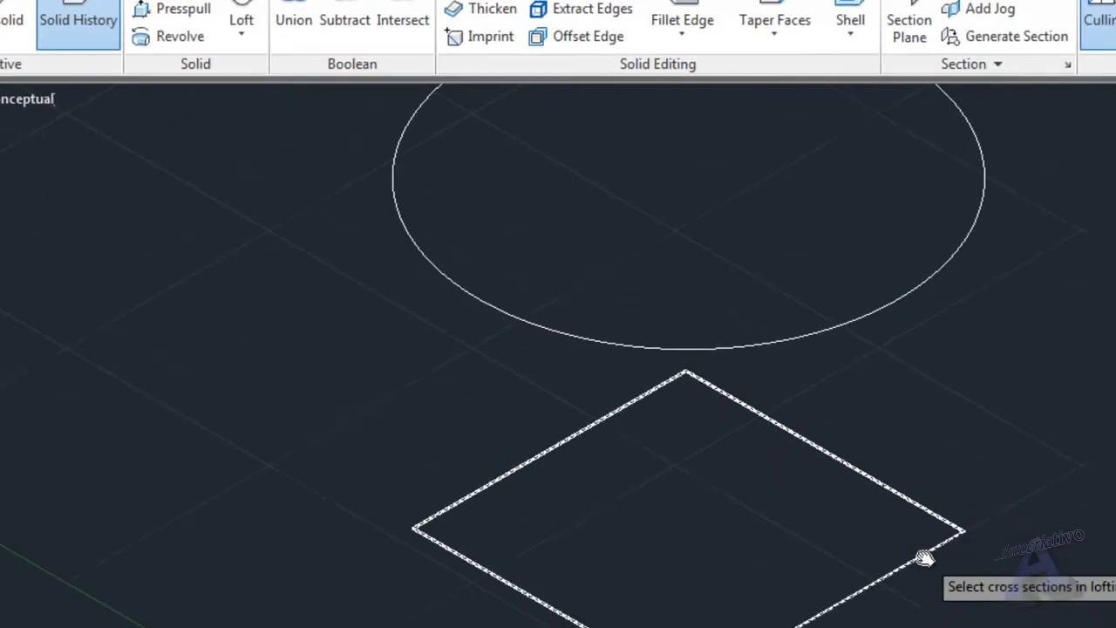
{"action": "left_click", "coordinate": [925, 558]}
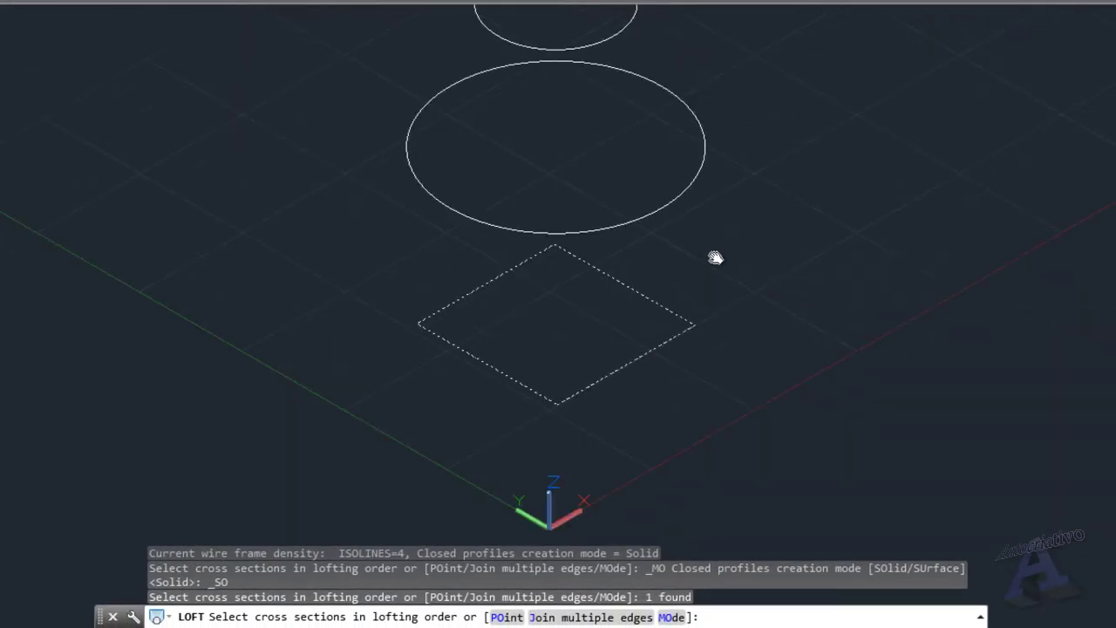
Step: Complete the solid loft from the base square up through the three circles in ascending order, using cross sections only
{"action": "middle_click_drag", "start_coordinate": [715, 258], "coordinate": [672, 323]}
{"action": "left_click", "coordinate": [645, 269]}
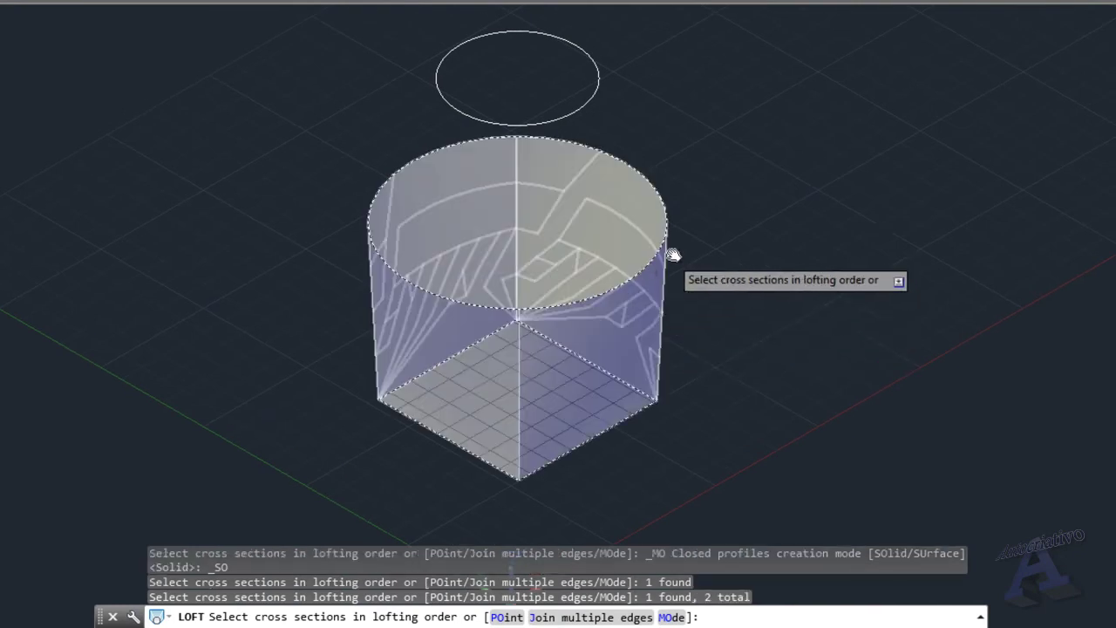
{"action": "middle_click_drag", "start_coordinate": [717, 224], "coordinate": [735, 252]}
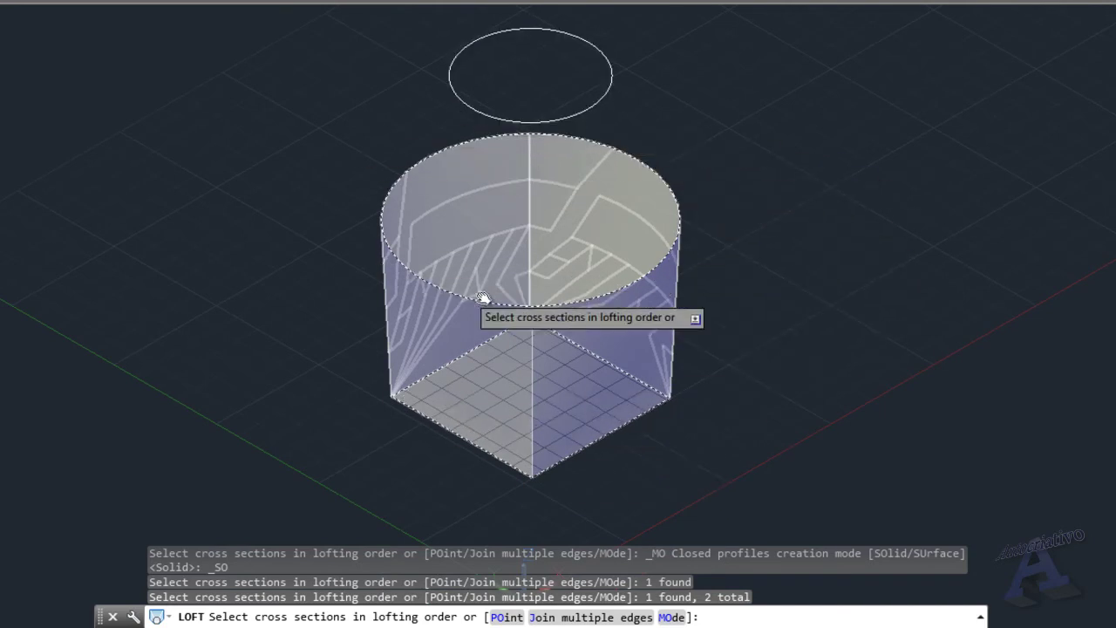
{"action": "middle_click_drag", "start_coordinate": [727, 229], "coordinate": [737, 302]}
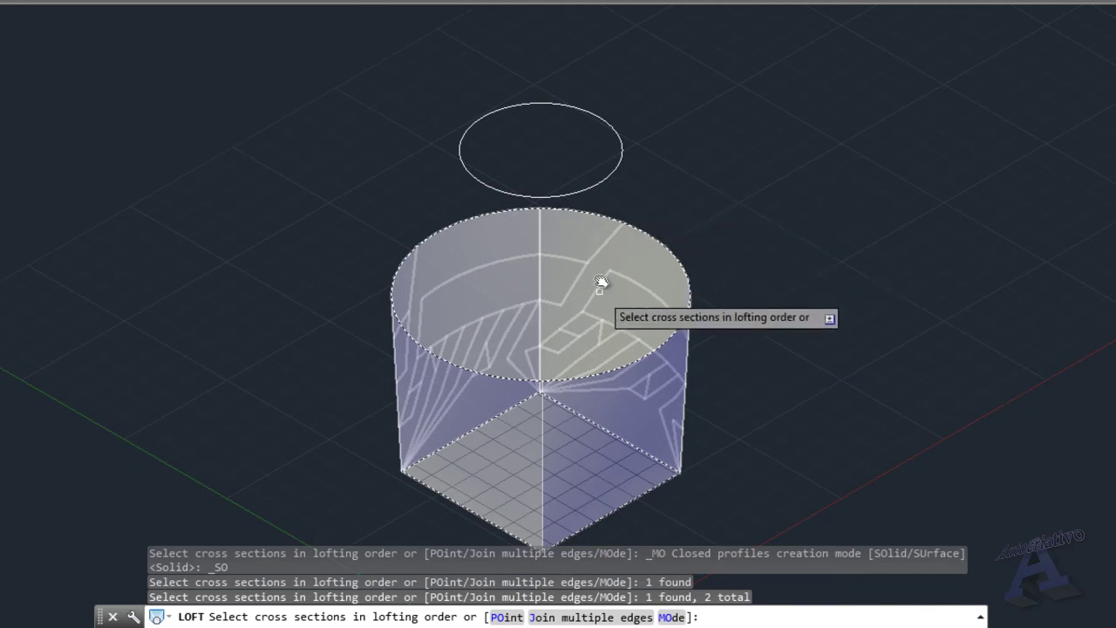
{"action": "left_click", "coordinate": [618, 168]}
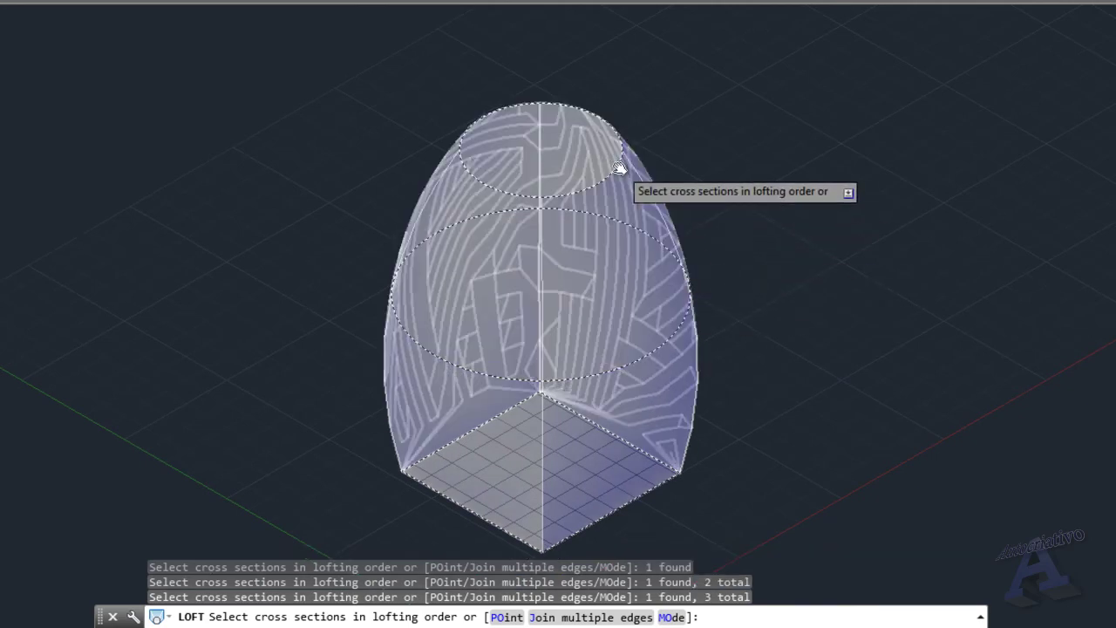
{"action": "scroll", "coordinate": [727, 117], "scroll_direction": "down", "scroll_amount": 2}
{"action": "middle_click_drag", "start_coordinate": [727, 117], "coordinate": [691, 267]}
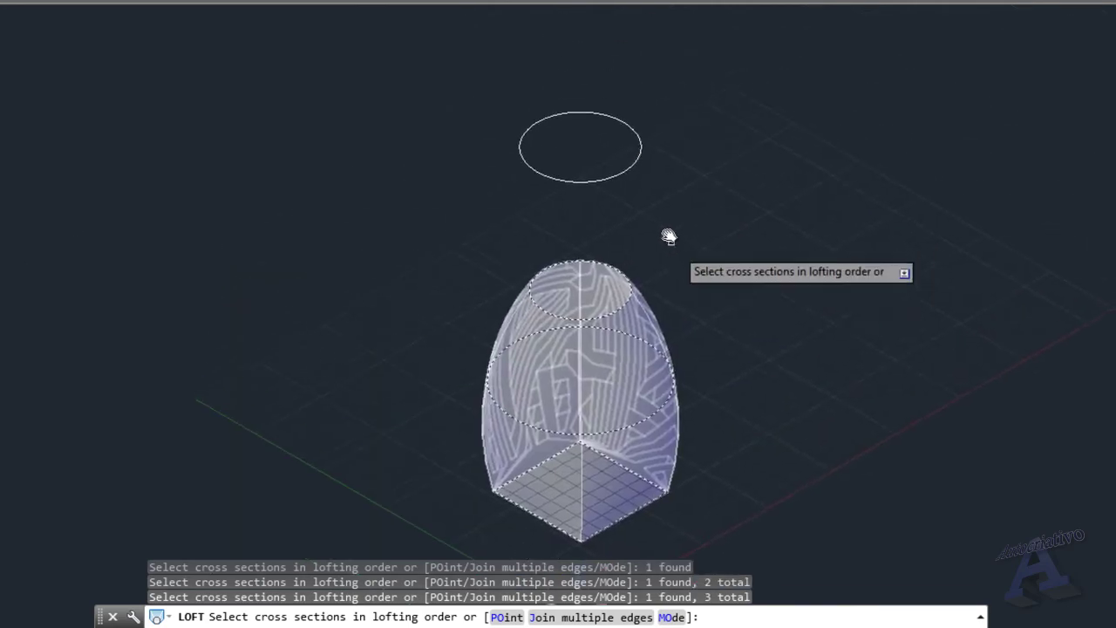
{"action": "left_click", "coordinate": [637, 167]}
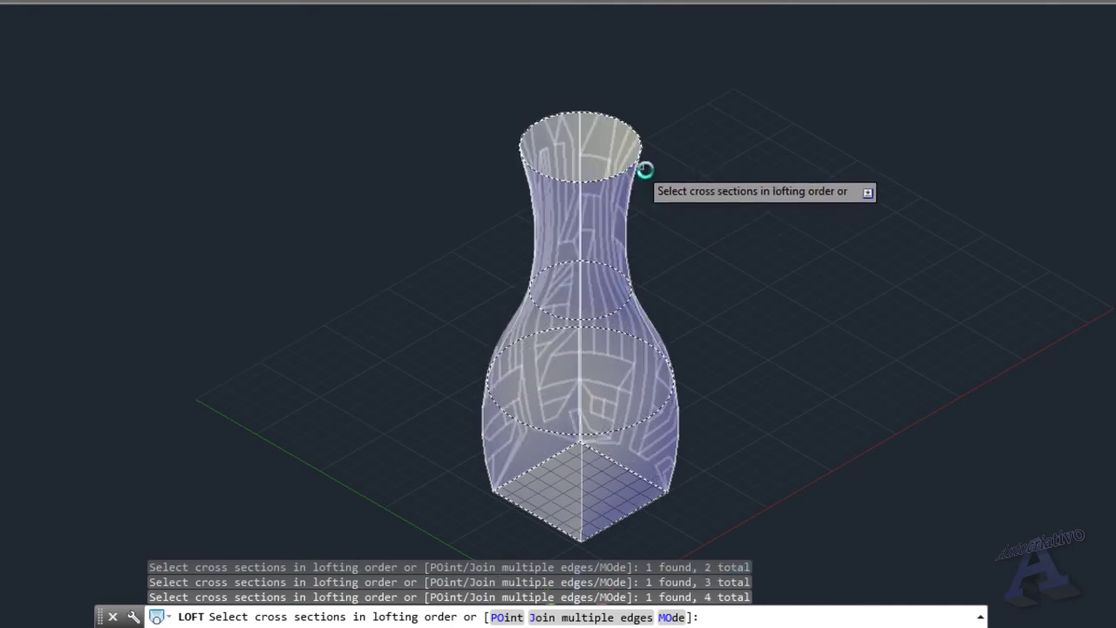
{"action": "key", "text": "Return"}
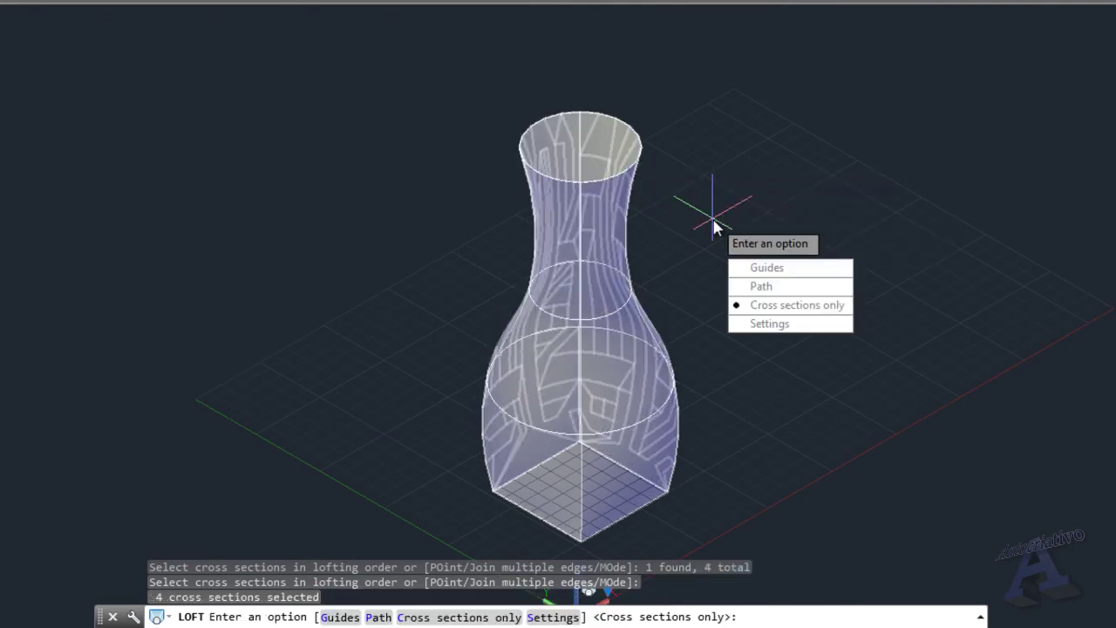
{"action": "key", "text": "Return"}
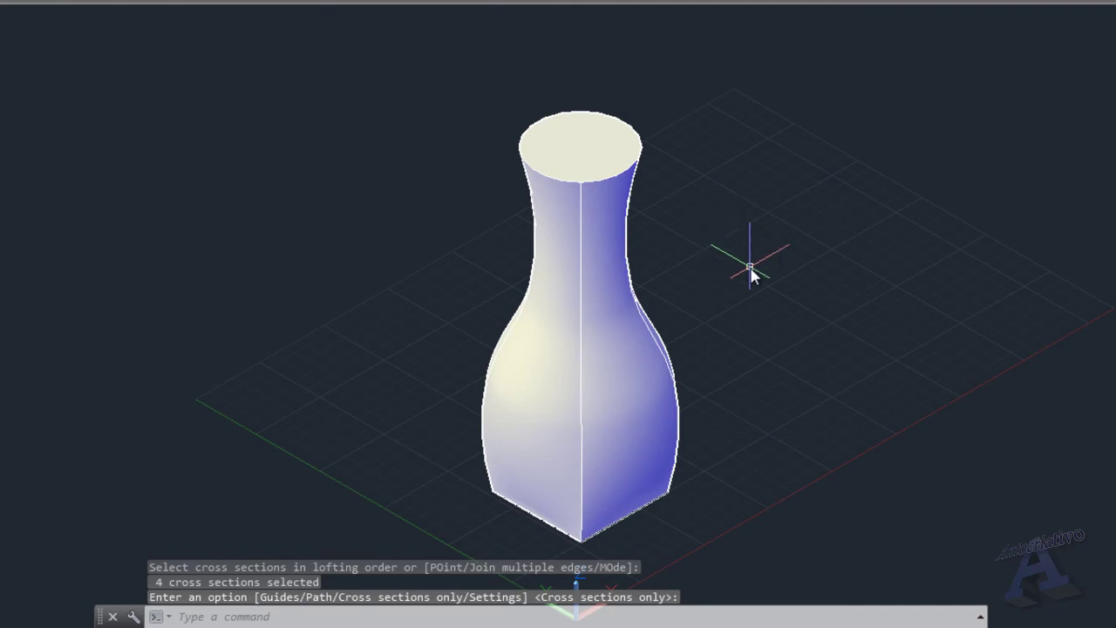
{"action": "middle_click_drag", "start_coordinate": [806, 325], "coordinate": [765, 293], "text": "shift"}
{"action": "scroll", "coordinate": [758, 279], "scroll_direction": "up", "scroll_amount": 2}
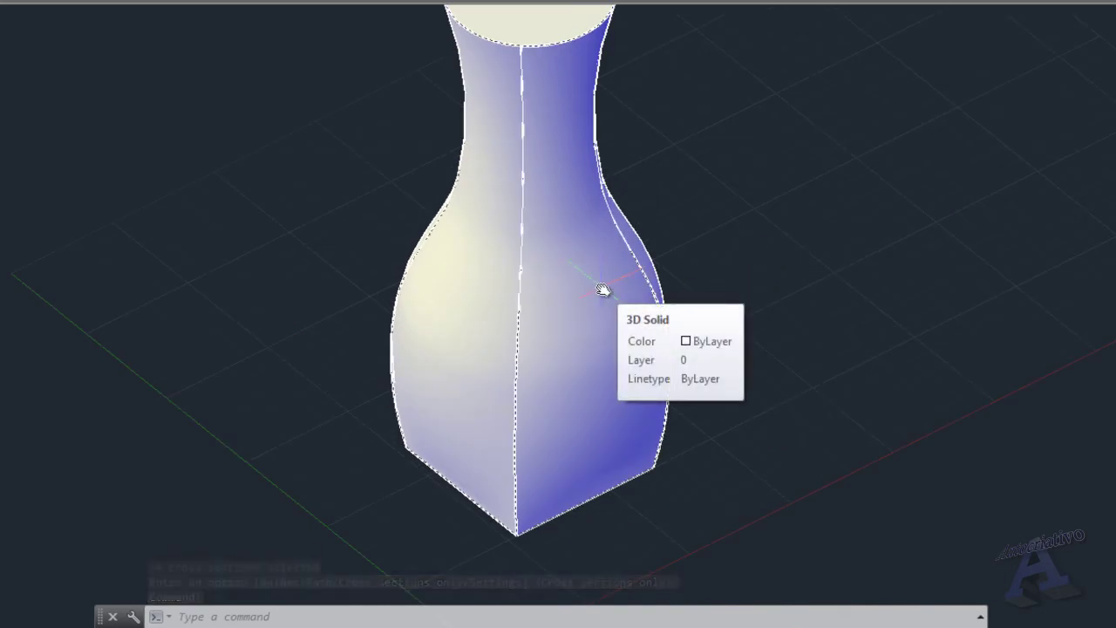
{"action": "scroll", "coordinate": [603, 289], "scroll_direction": "down", "scroll_amount": 3}
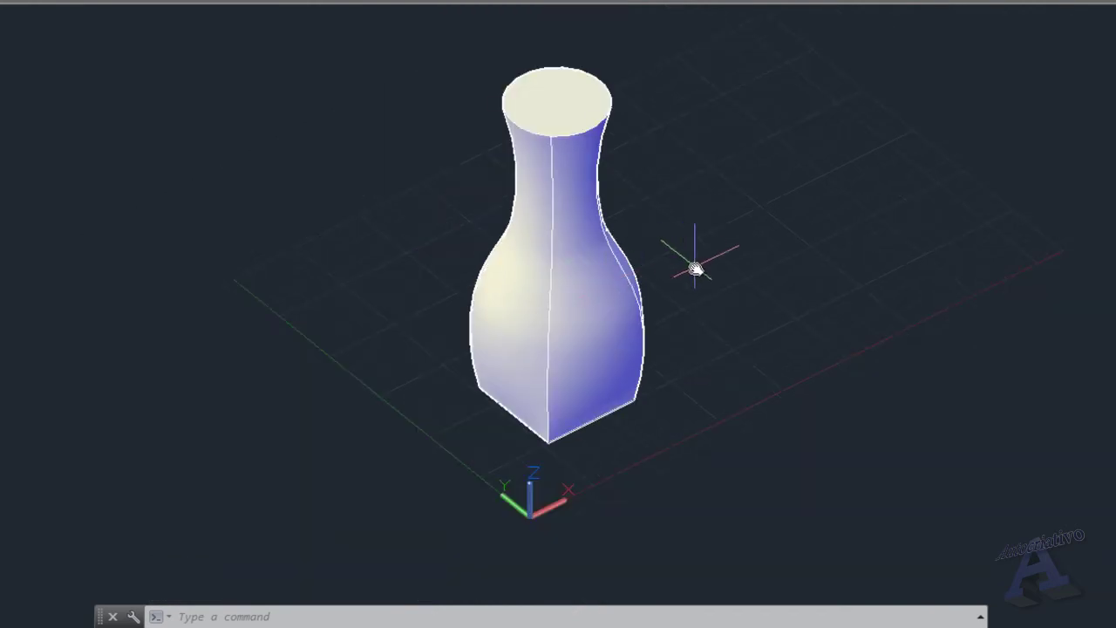
{"action": "middle_click_drag", "start_coordinate": [751, 298], "coordinate": [775, 364], "text": "shift"}
{"action": "scroll", "coordinate": [775, 363], "scroll_direction": "up", "scroll_amount": 3}
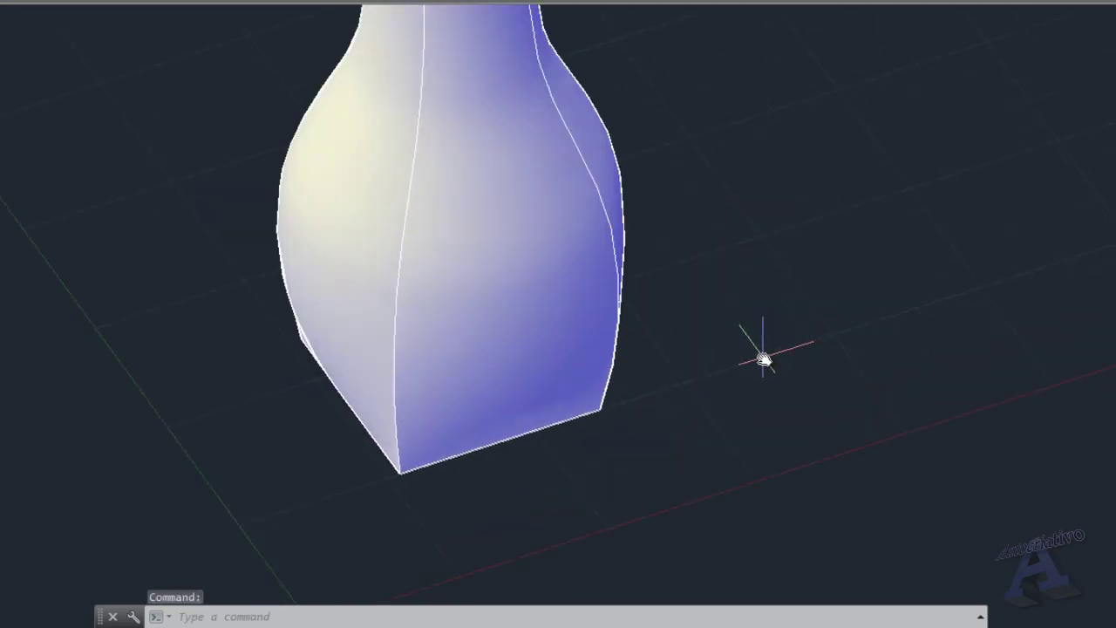
{"action": "middle_click_drag", "start_coordinate": [693, 366], "coordinate": [766, 348]}
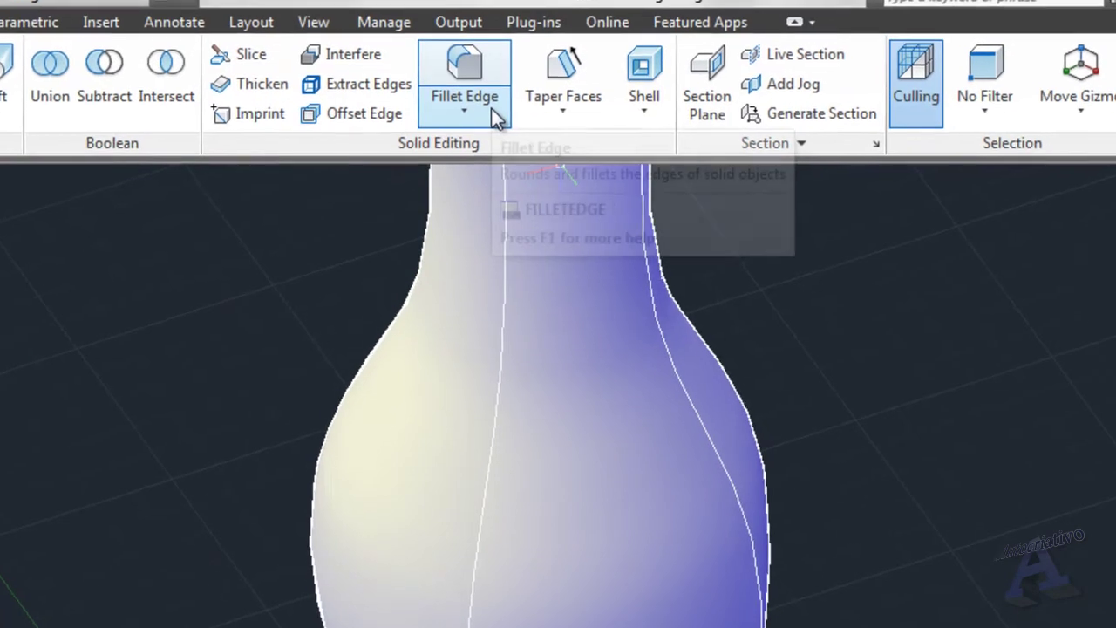
{"action": "left_click", "coordinate": [491, 108]}
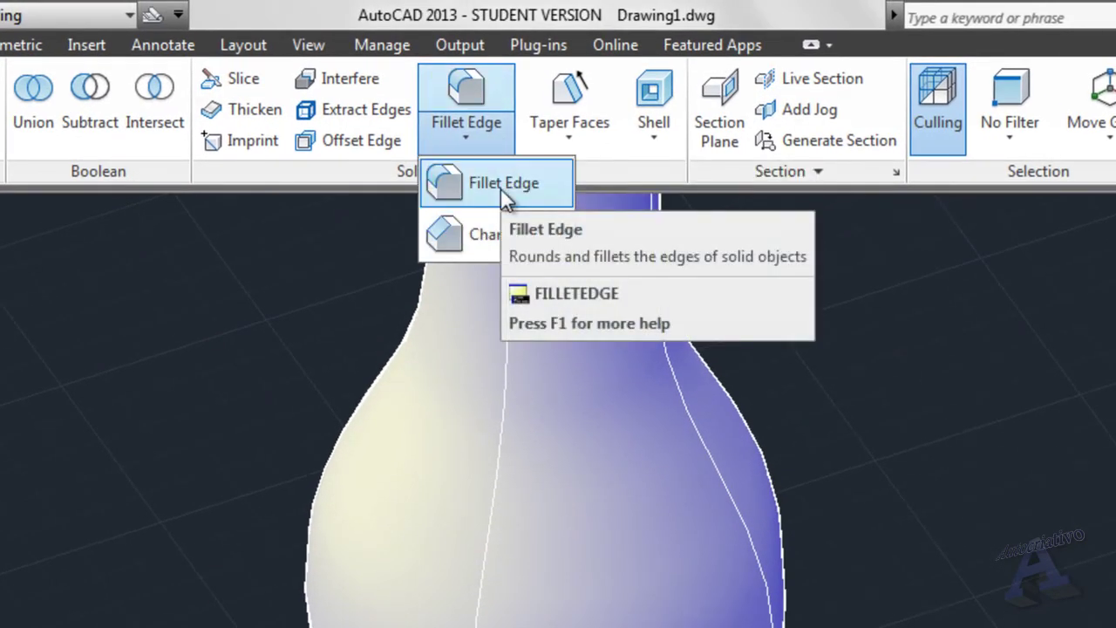
{"action": "left_click", "coordinate": [500, 188]}
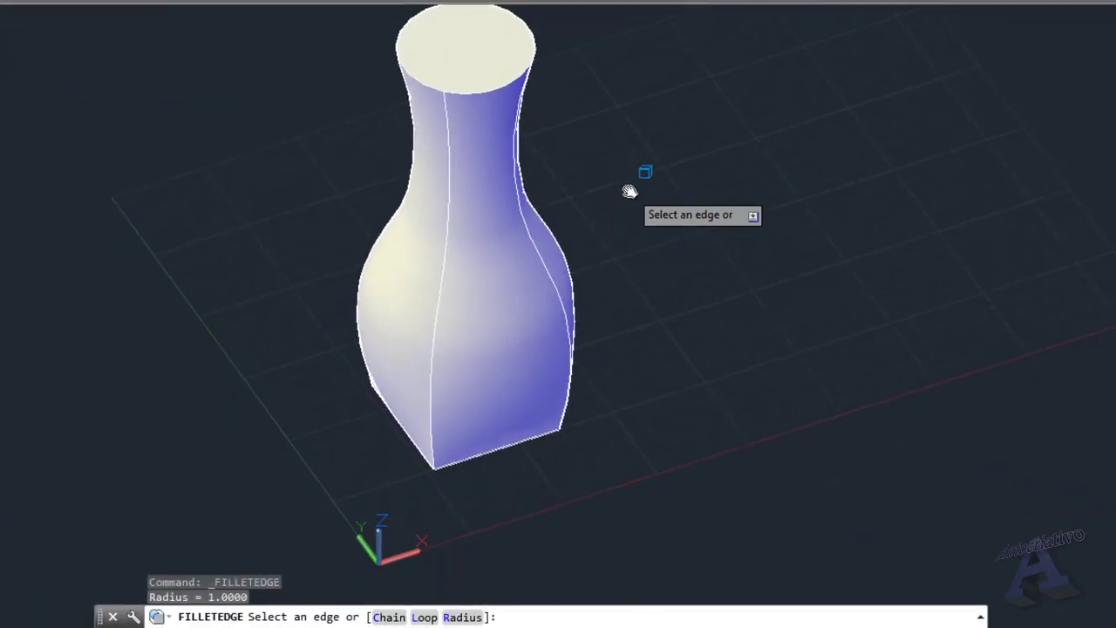
{"action": "key", "text": "Return"}
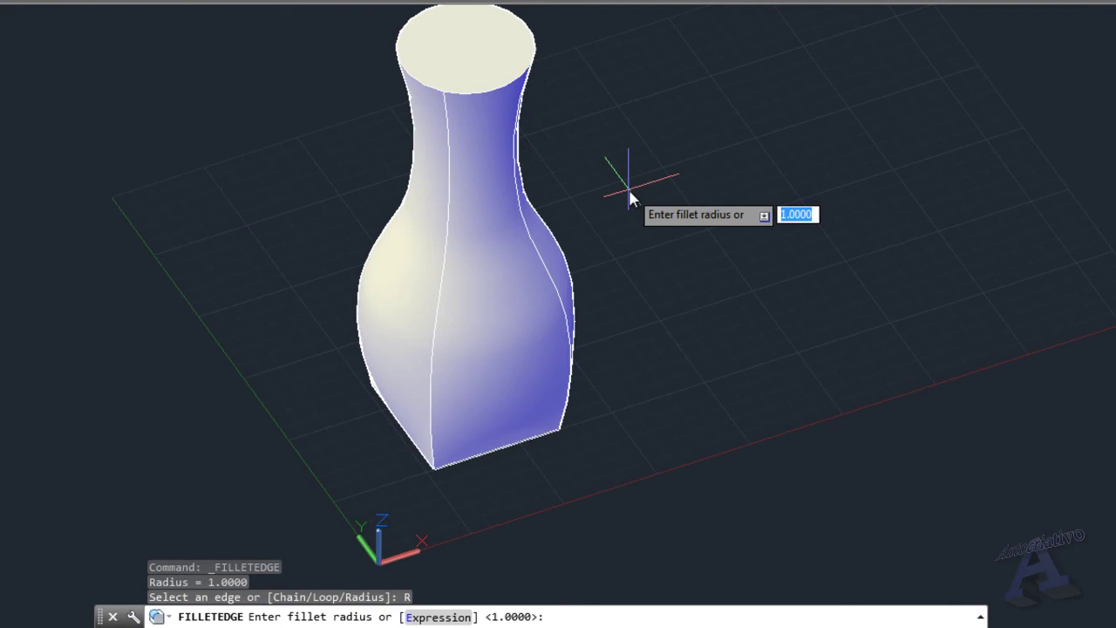
{"action": "type", "text": "2"}
{"action": "key", "text": "Return"}
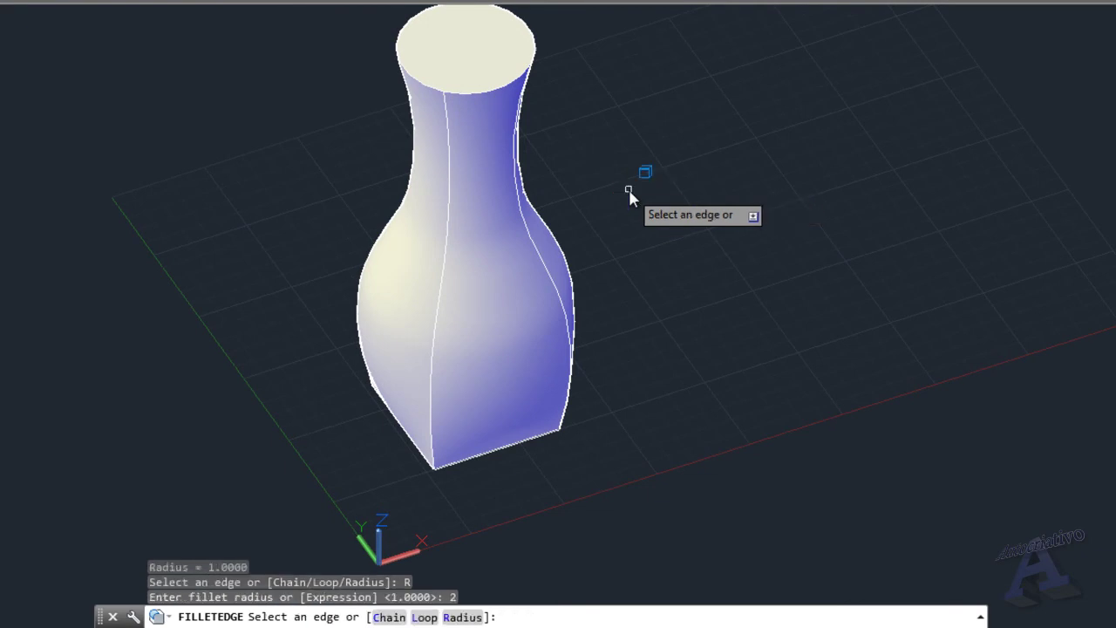
{"action": "scroll", "coordinate": [541, 429], "scroll_direction": "up", "scroll_amount": 2}
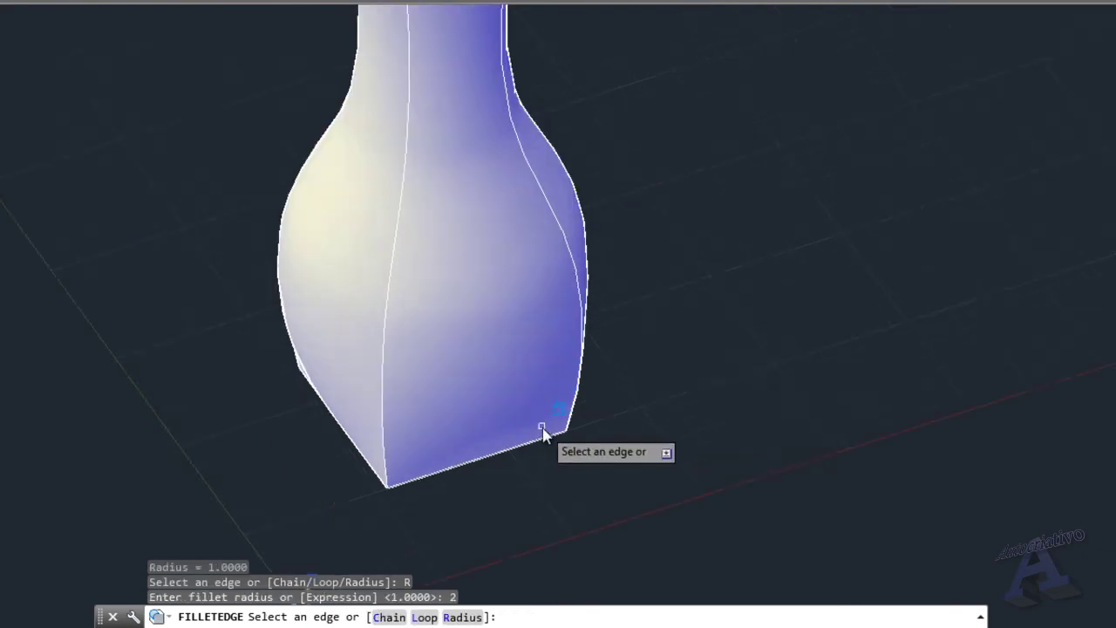
{"action": "scroll", "coordinate": [433, 443], "scroll_direction": "up", "scroll_amount": 3}
{"action": "middle_click_drag", "start_coordinate": [523, 403], "coordinate": [662, 284]}
{"action": "scroll", "coordinate": [677, 272], "scroll_direction": "up", "scroll_amount": 2}
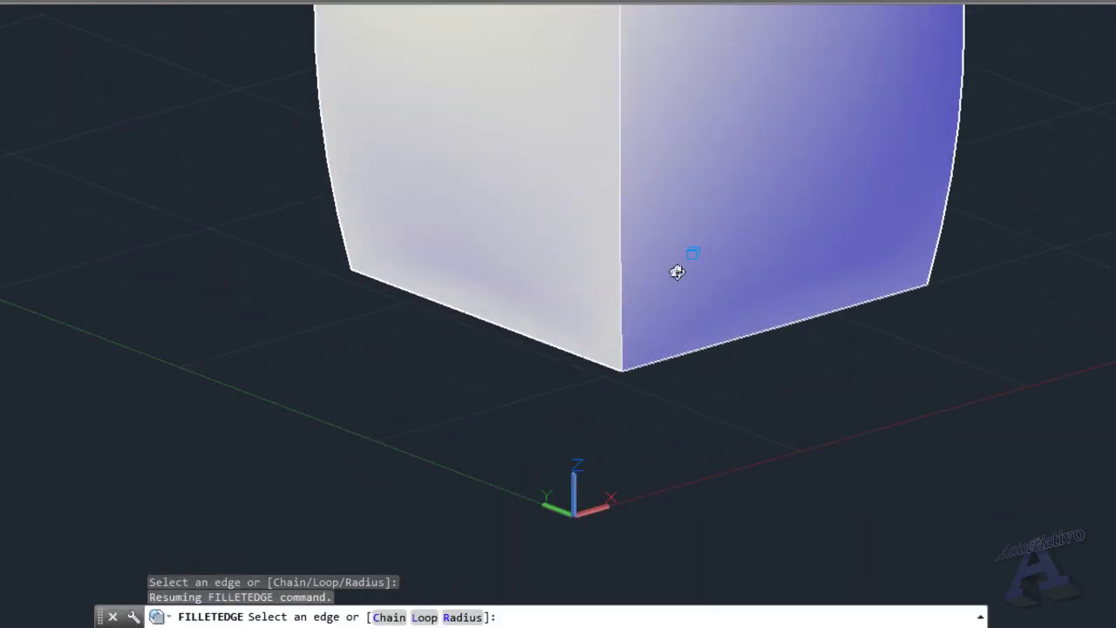
{"action": "left_click", "coordinate": [621, 214]}
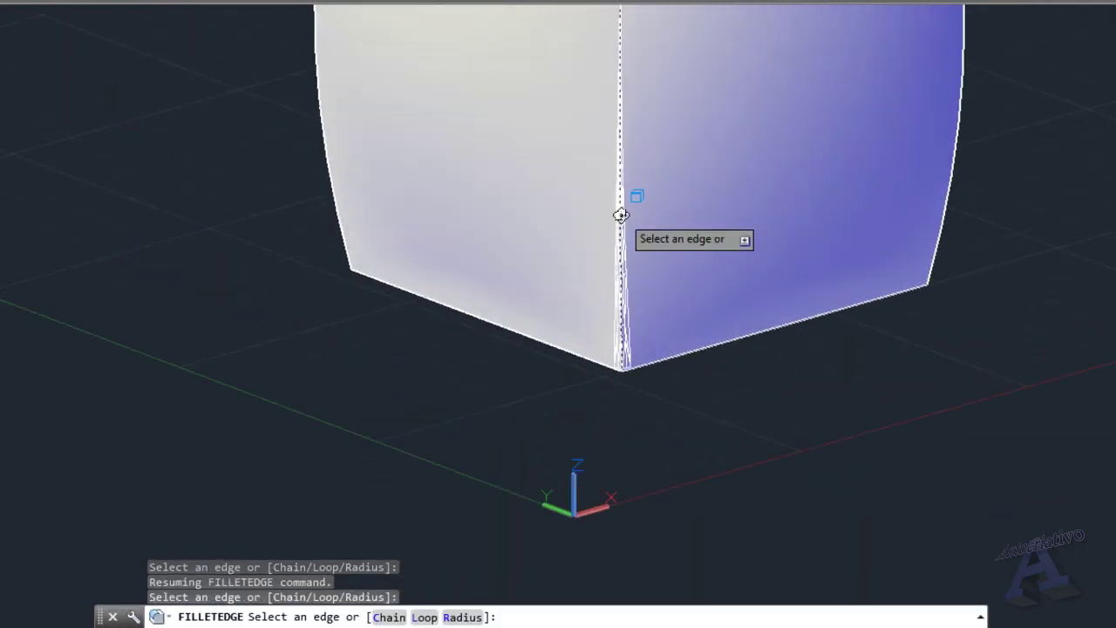
{"action": "scroll", "coordinate": [689, 248], "scroll_direction": "down", "scroll_amount": 5}
{"action": "scroll", "coordinate": [693, 244], "scroll_direction": "up", "scroll_amount": 4}
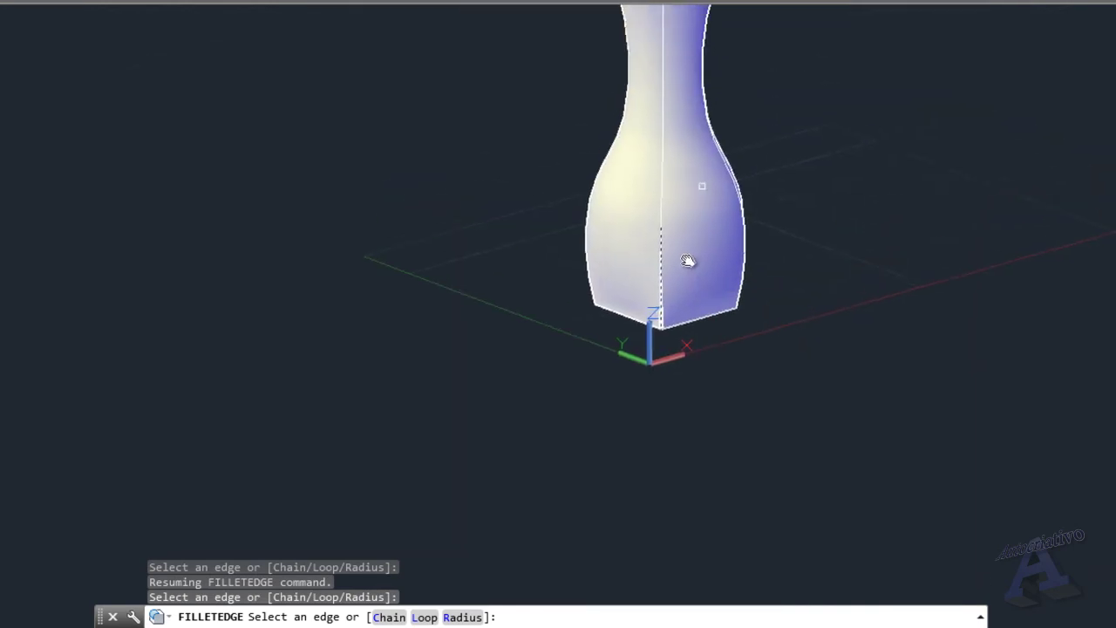
{"action": "scroll", "coordinate": [659, 284], "scroll_direction": "up", "scroll_amount": 3}
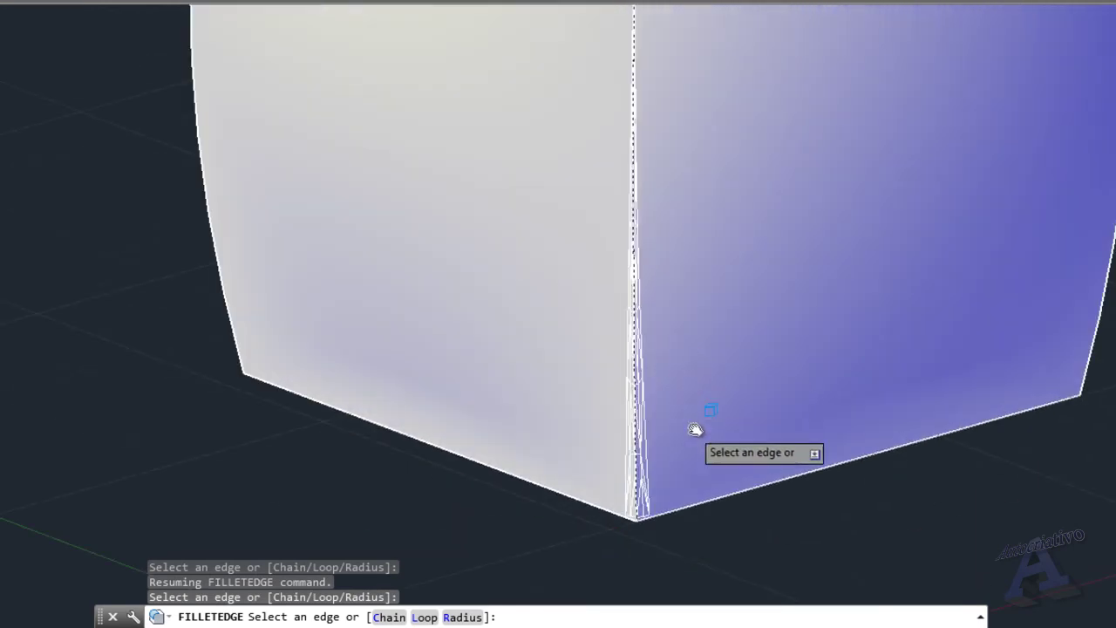
{"action": "scroll", "coordinate": [741, 422], "scroll_direction": "down", "scroll_amount": 2}
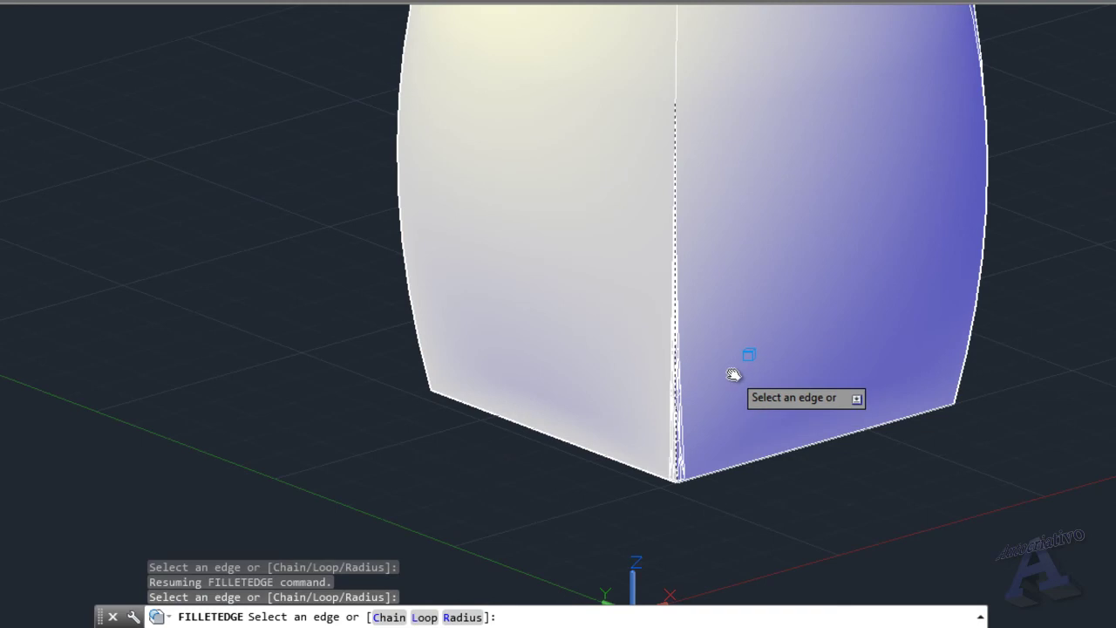
{"action": "key", "text": "Escape"}
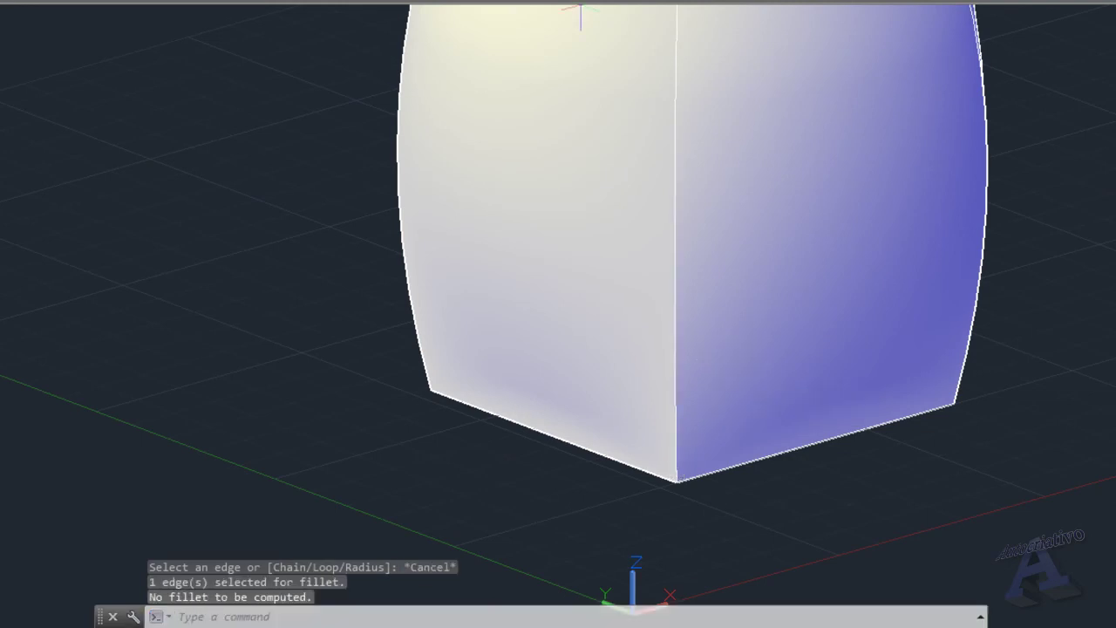
Step: Start Fillet Edge with a radius of 5 and select the vase's front vertical corner edge
{"action": "left_click", "coordinate": [475, 2]}
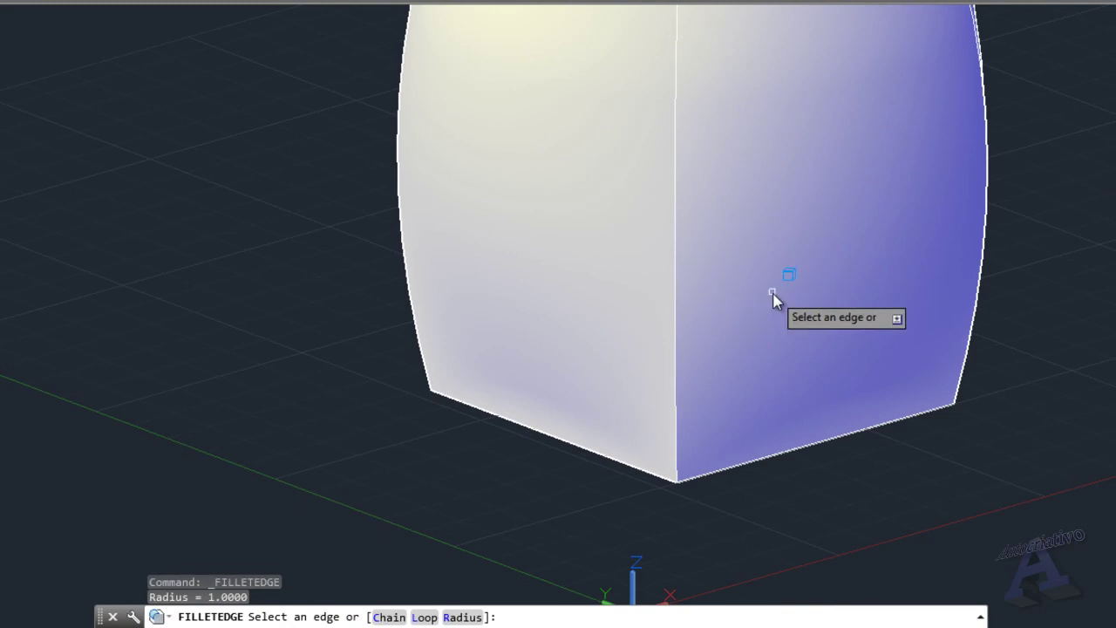
{"action": "key", "text": "Return"}
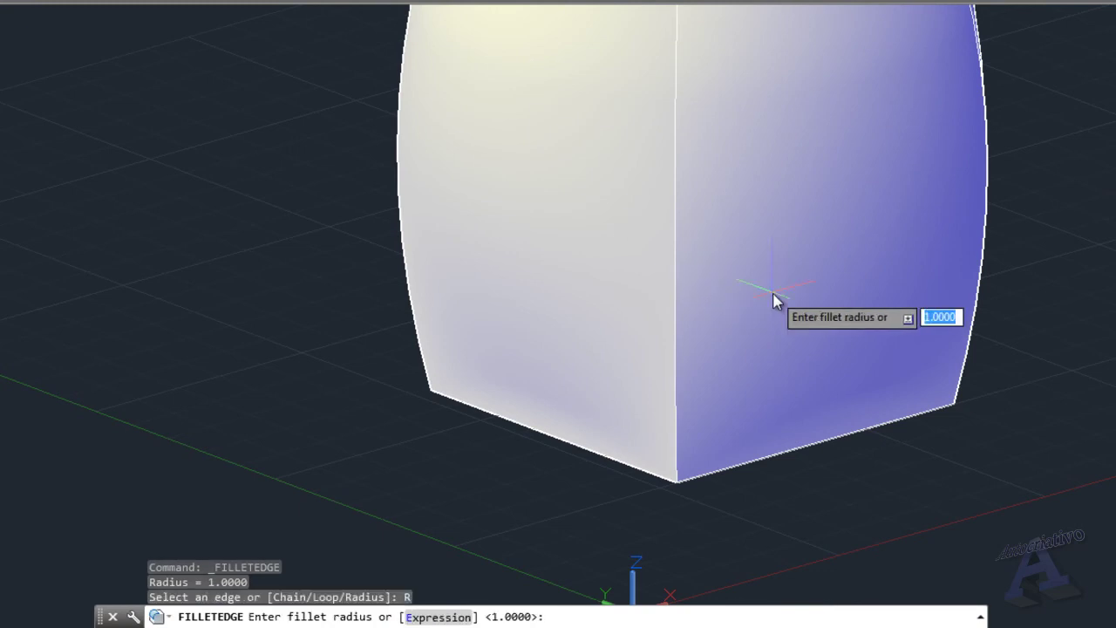
{"action": "key", "text": "Return"}
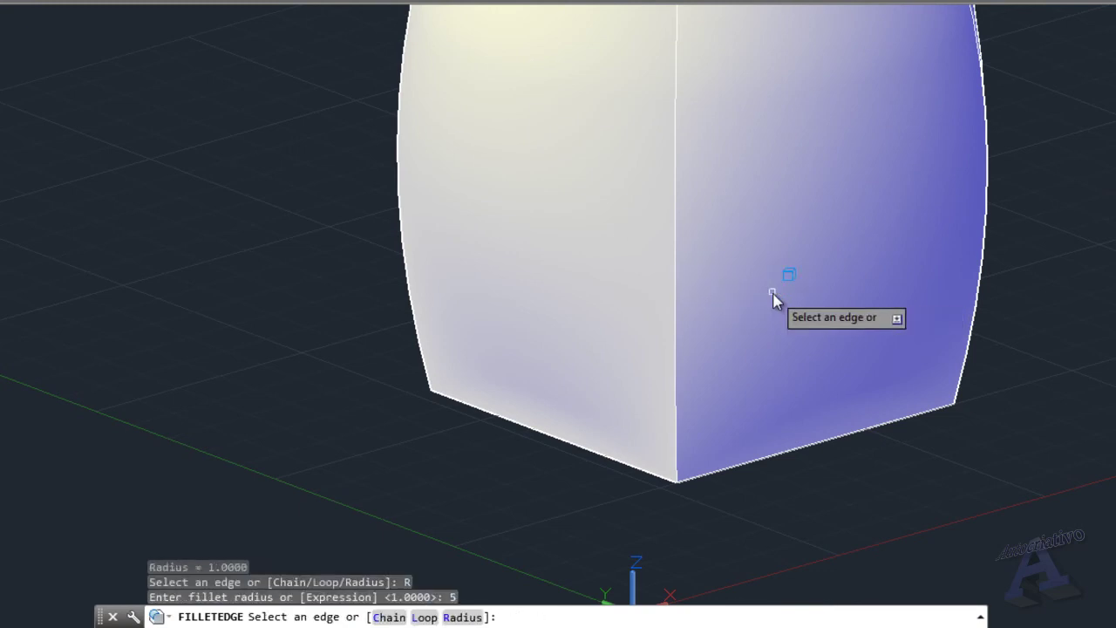
{"action": "left_click", "coordinate": [679, 426]}
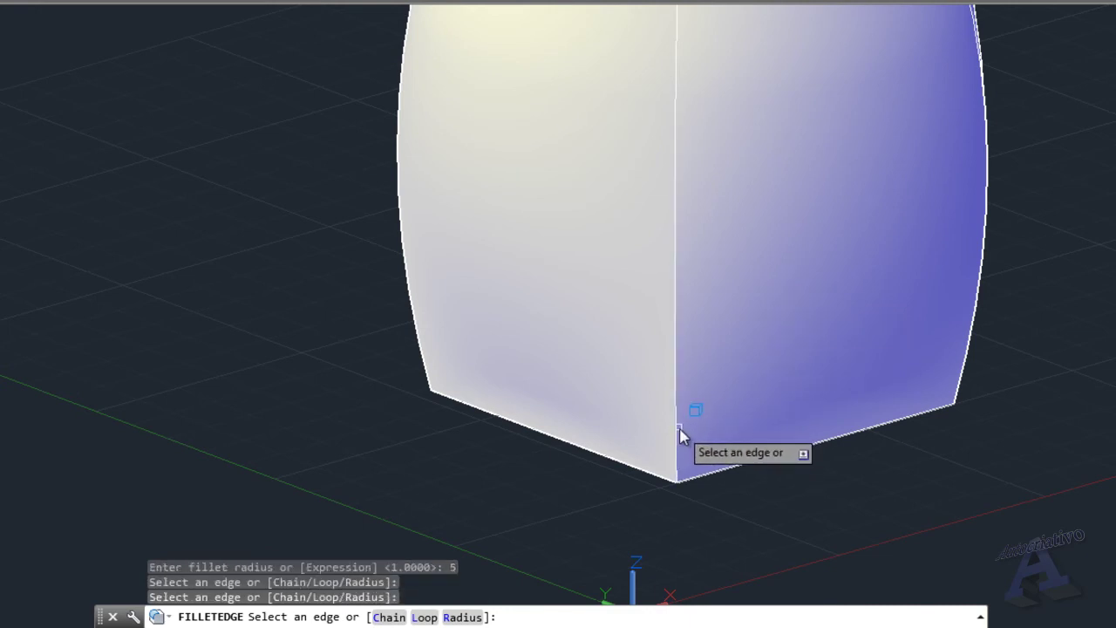
{"action": "left_click", "coordinate": [680, 439]}
{"action": "scroll", "coordinate": [741, 416], "scroll_direction": "down", "scroll_amount": 2}
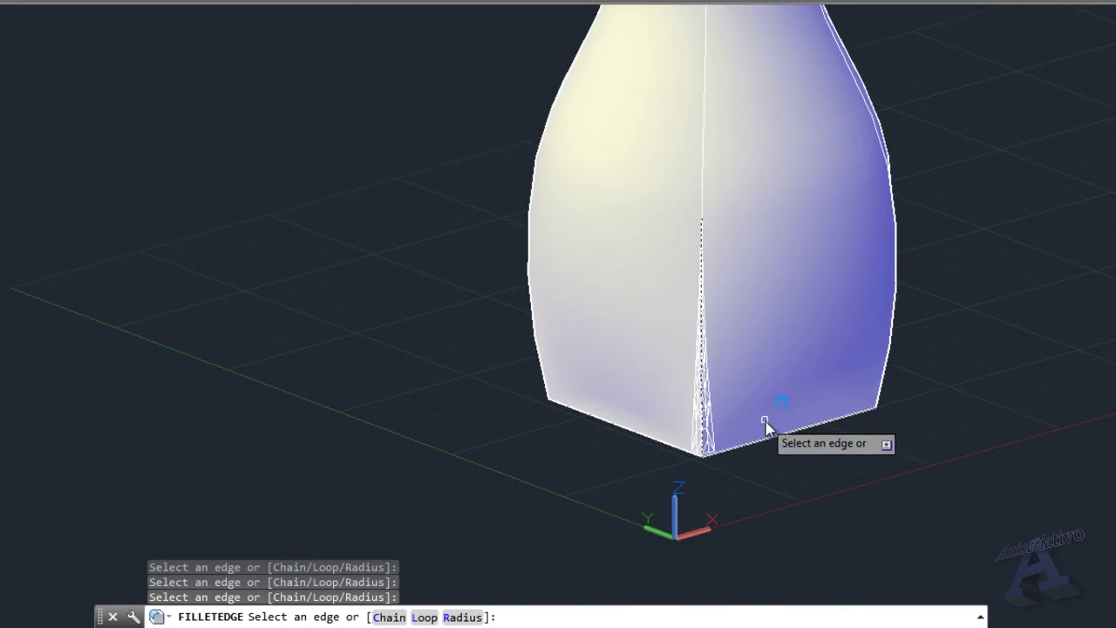
Step: Add the other three vertical corner edges of the vase's lower body to the fillet selection
{"action": "middle_click_drag", "start_coordinate": [772, 433], "coordinate": [500, 427], "text": "shift"}
{"action": "scroll", "coordinate": [665, 399], "scroll_direction": "up", "scroll_amount": 3}
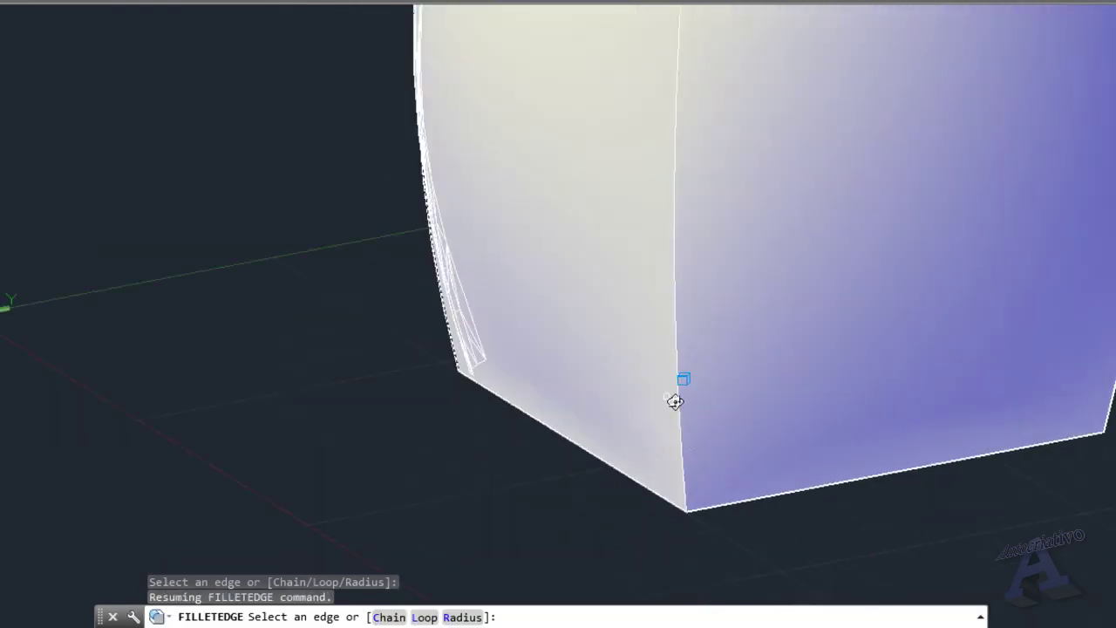
{"action": "left_click", "coordinate": [686, 485]}
{"action": "scroll", "coordinate": [764, 448], "scroll_direction": "down", "scroll_amount": 3}
{"action": "middle_click_drag", "start_coordinate": [832, 430], "coordinate": [613, 428], "text": "shift"}
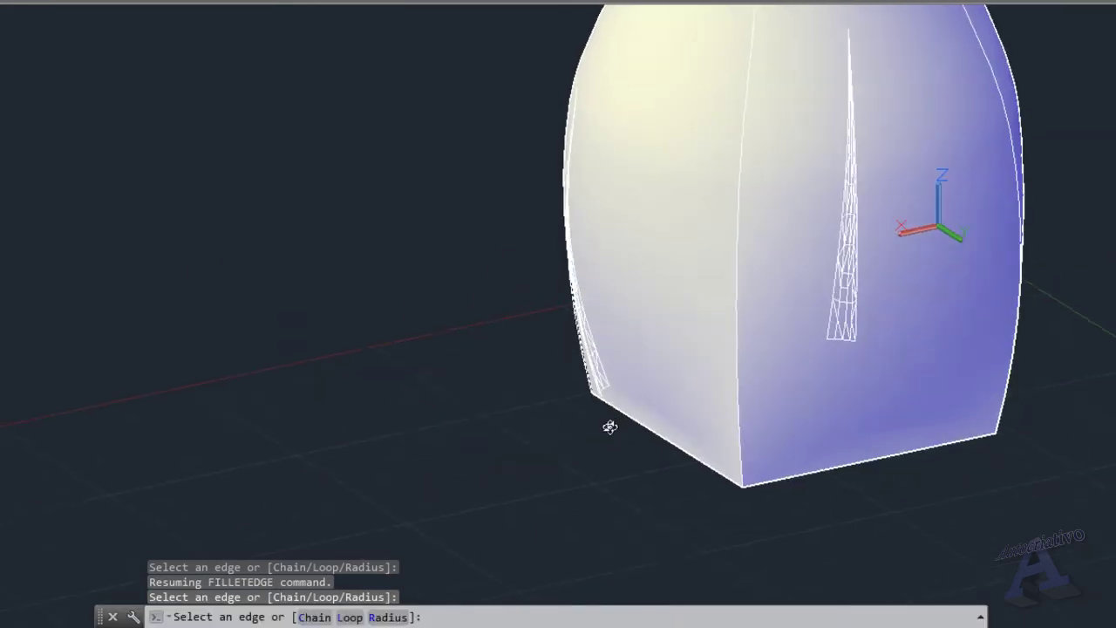
{"action": "scroll", "coordinate": [749, 411], "scroll_direction": "up", "scroll_amount": 3}
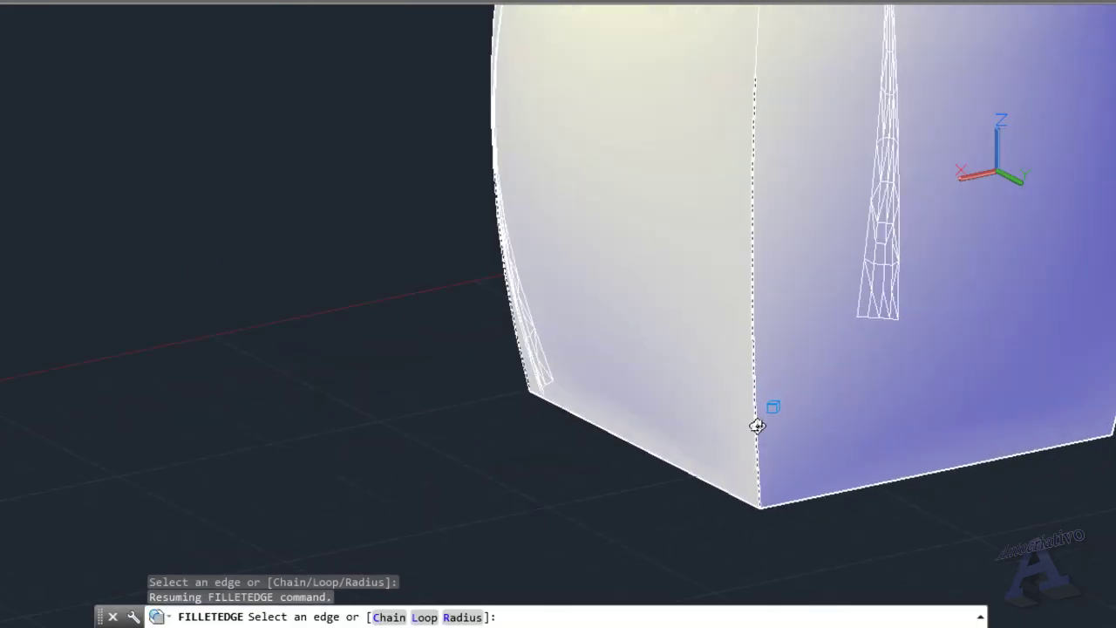
{"action": "left_click", "coordinate": [757, 426]}
{"action": "scroll", "coordinate": [802, 409], "scroll_direction": "down", "scroll_amount": 3}
{"action": "middle_click_drag", "start_coordinate": [817, 393], "coordinate": [729, 429], "text": "shift"}
{"action": "scroll", "coordinate": [861, 416], "scroll_direction": "up", "scroll_amount": 3}
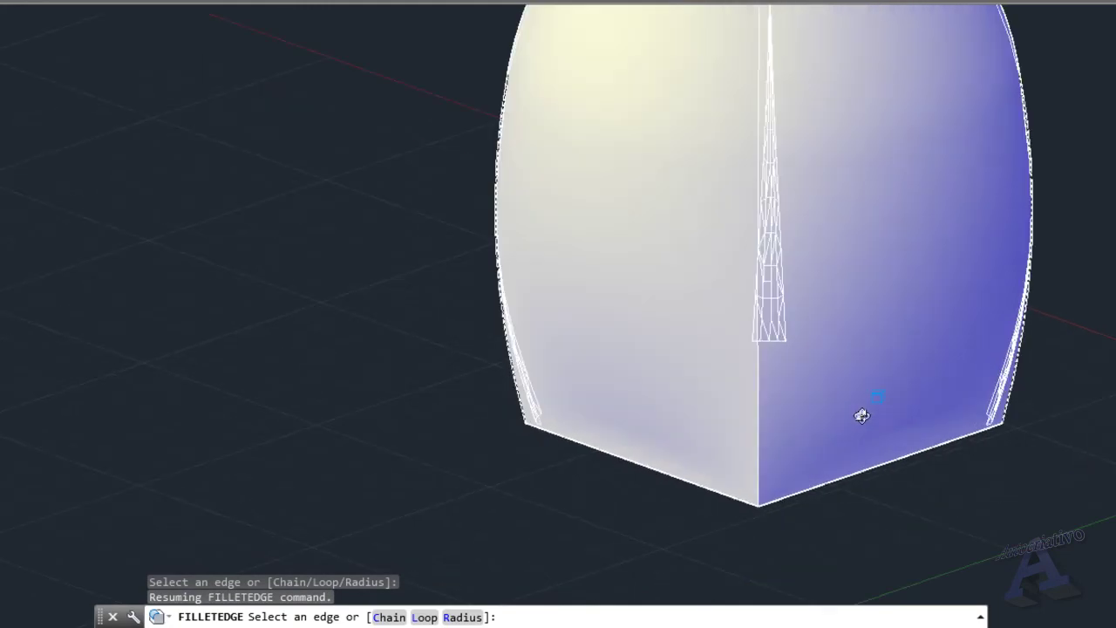
{"action": "left_click", "coordinate": [758, 468]}
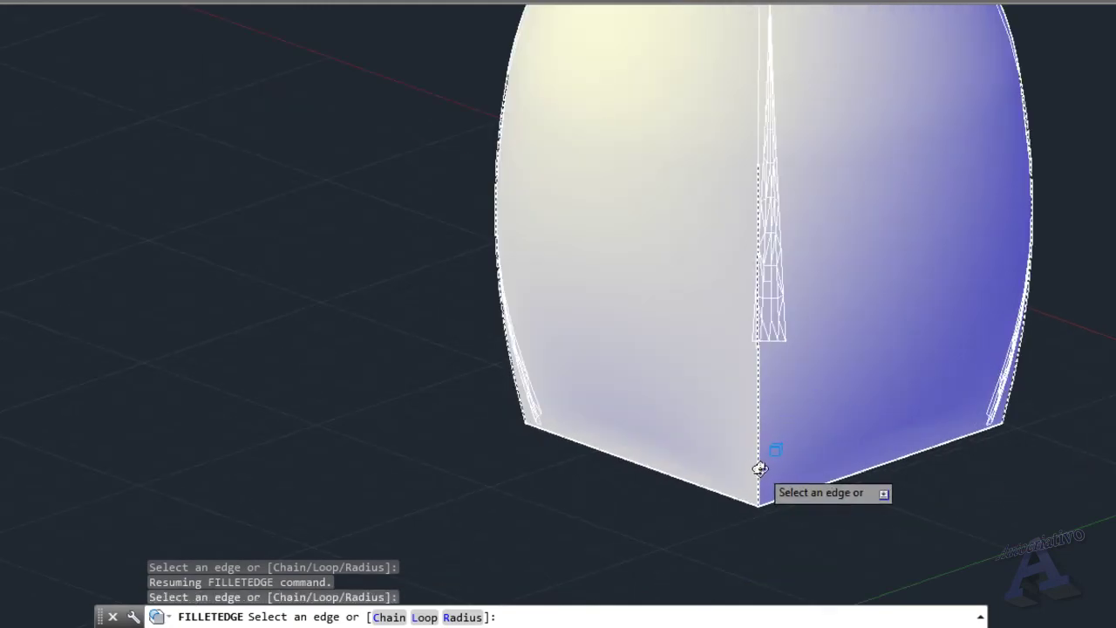
Step: Add two adjacent bottom edges of the vase's square base to the fillet selection
{"action": "middle_click_drag", "start_coordinate": [855, 509], "coordinate": [790, 379], "text": "shift"}
{"action": "scroll", "coordinate": [790, 379], "scroll_direction": "up", "scroll_amount": 4}
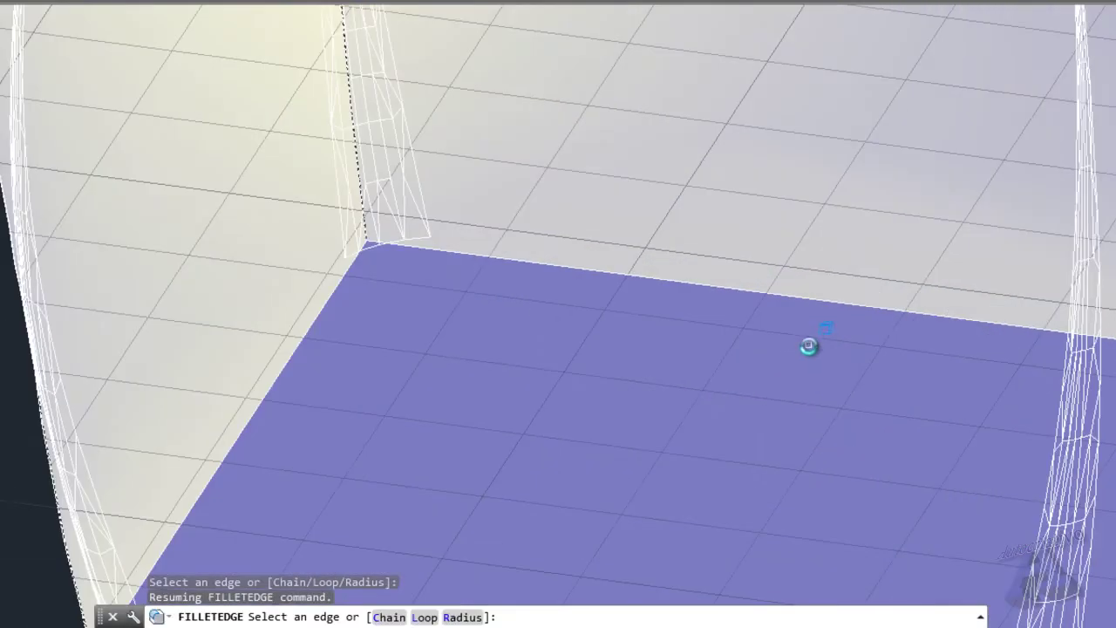
{"action": "left_click", "coordinate": [837, 304]}
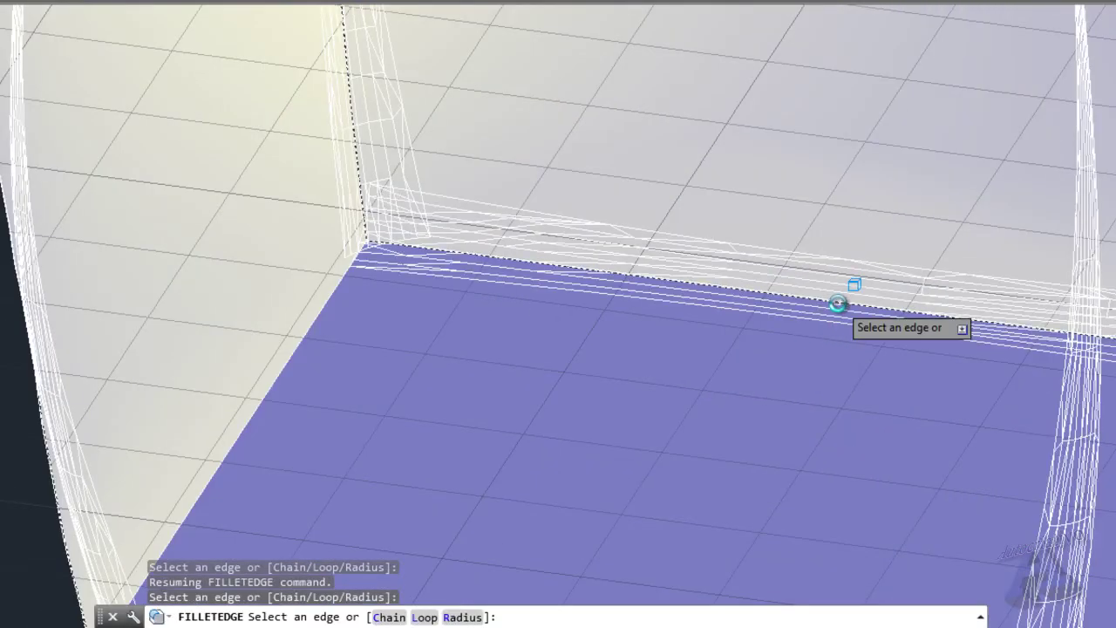
{"action": "middle_click_drag", "start_coordinate": [228, 391], "coordinate": [890, 410], "text": "shift"}
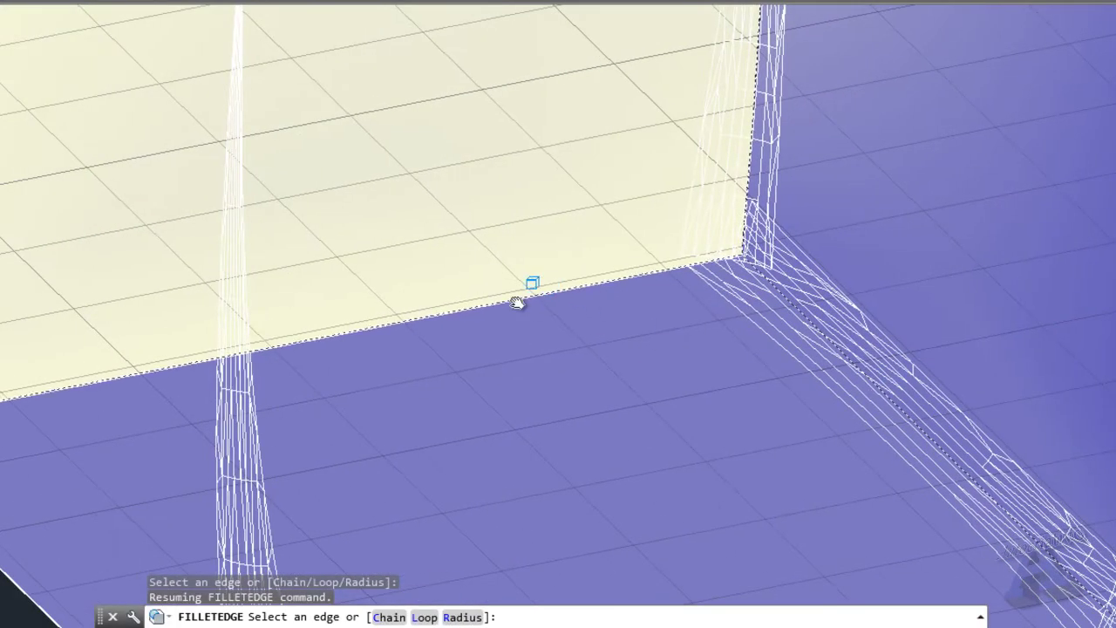
{"action": "left_click", "coordinate": [516, 303]}
{"action": "scroll", "coordinate": [473, 369], "scroll_direction": "down", "scroll_amount": 4}
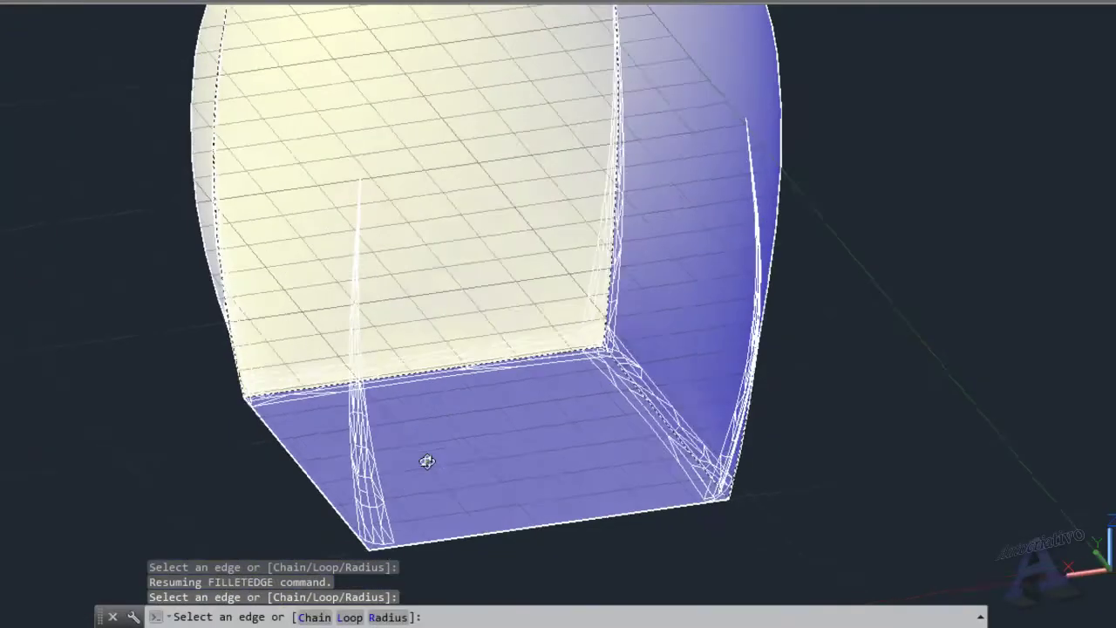
Step: Add the remaining two bottom edges of the vase's base to the selection and apply the fillet to all eight edges
{"action": "middle_click_drag", "start_coordinate": [540, 480], "coordinate": [802, 491], "text": "shift"}
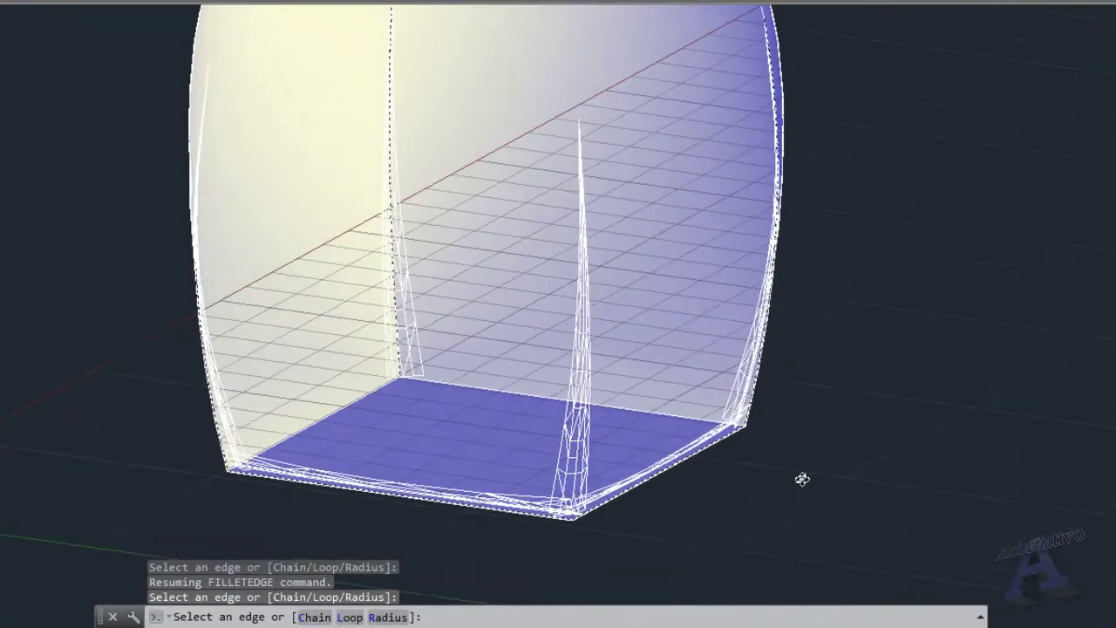
{"action": "scroll", "coordinate": [637, 429], "scroll_direction": "up", "scroll_amount": 4}
{"action": "scroll", "coordinate": [638, 429], "scroll_direction": "up", "scroll_amount": 1}
{"action": "left_click", "coordinate": [667, 375]}
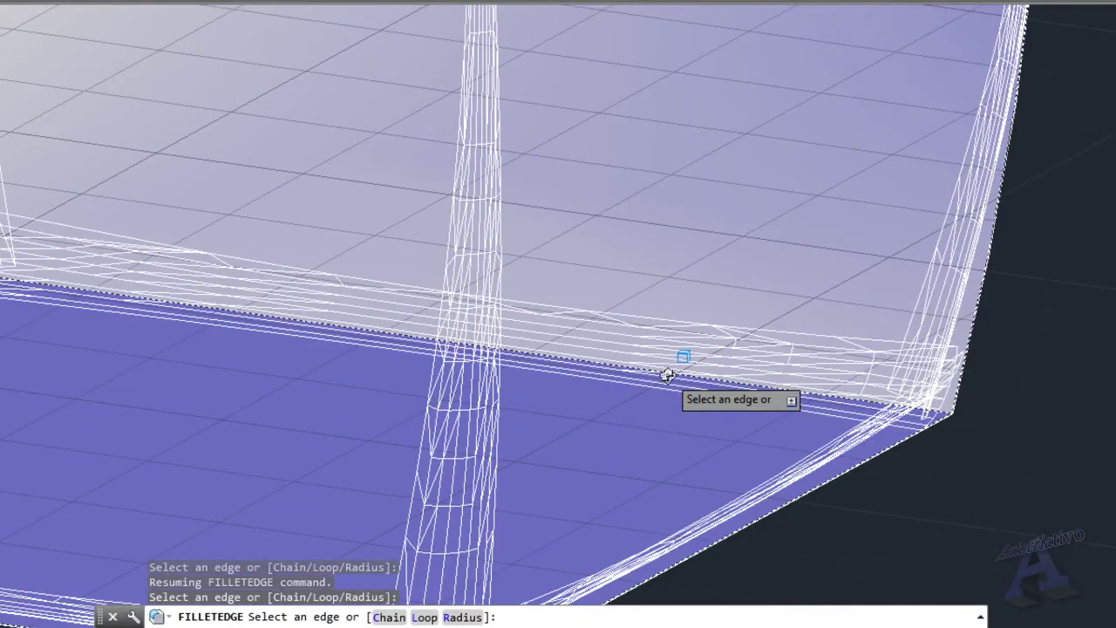
{"action": "scroll", "coordinate": [400, 433], "scroll_direction": "down", "scroll_amount": 3}
{"action": "middle_click_drag", "start_coordinate": [241, 451], "coordinate": [212, 389], "text": "shift"}
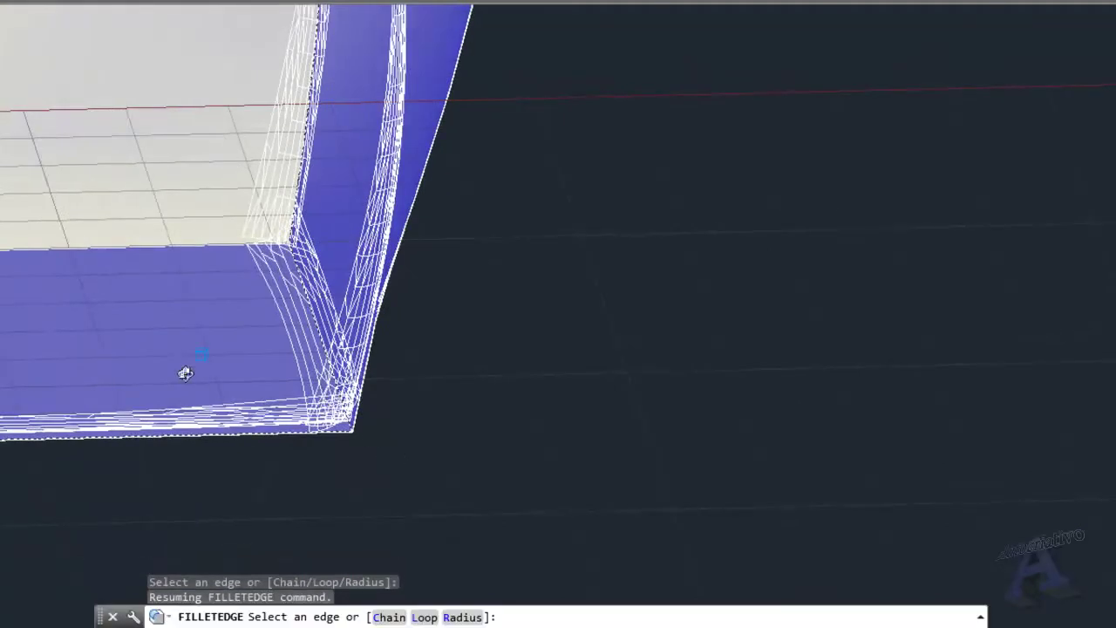
{"action": "scroll", "coordinate": [211, 389], "scroll_direction": "up", "scroll_amount": 4}
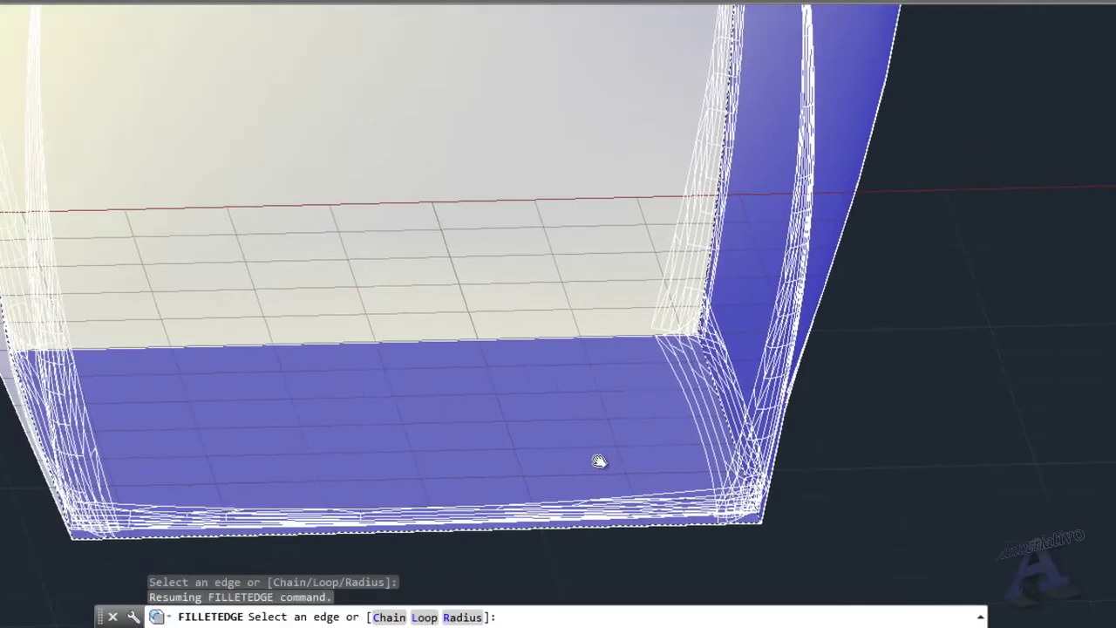
{"action": "middle_click_drag", "start_coordinate": [599, 461], "coordinate": [563, 339], "text": "shift"}
{"action": "scroll", "coordinate": [565, 351], "scroll_direction": "down", "scroll_amount": 4}
{"action": "middle_click_drag", "start_coordinate": [718, 377], "coordinate": [824, 419], "text": "shift"}
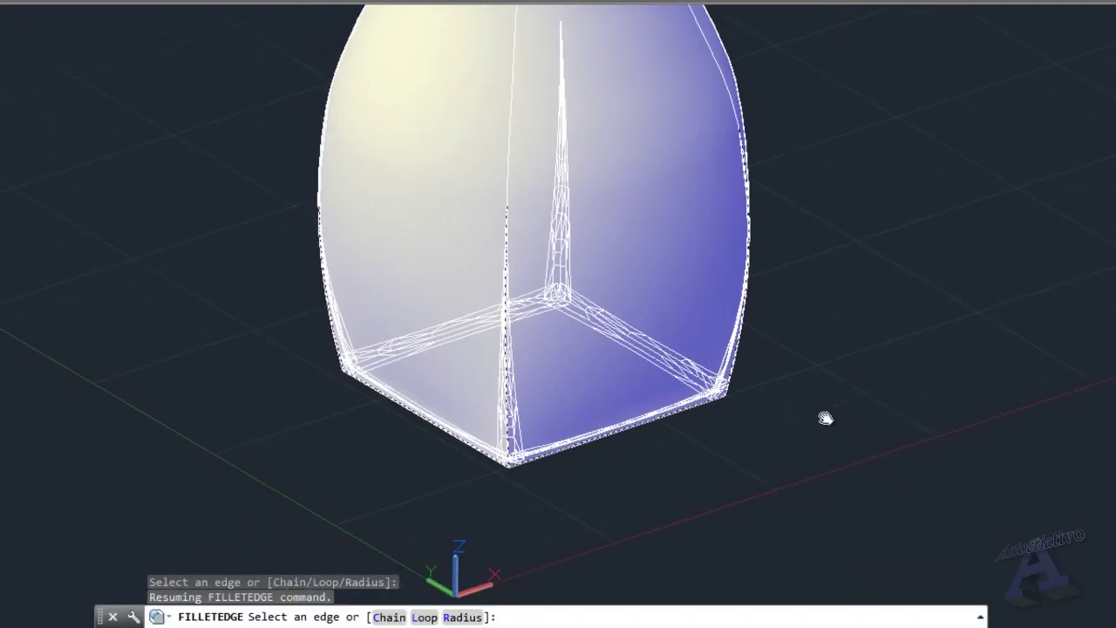
{"action": "key", "text": "Return"}
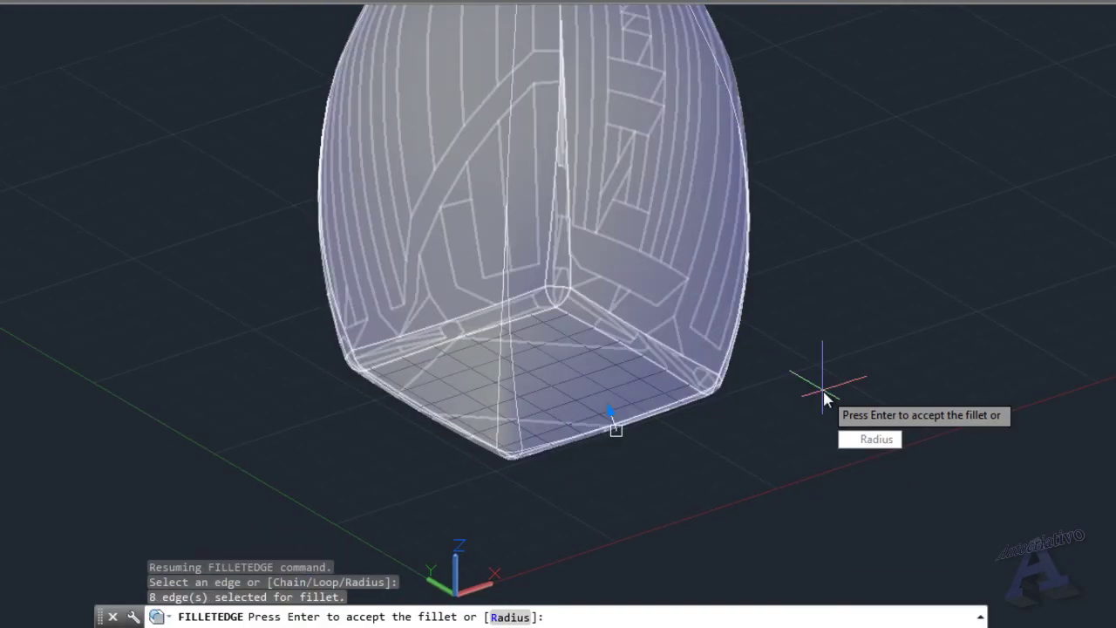
{"action": "key", "text": "Return"}
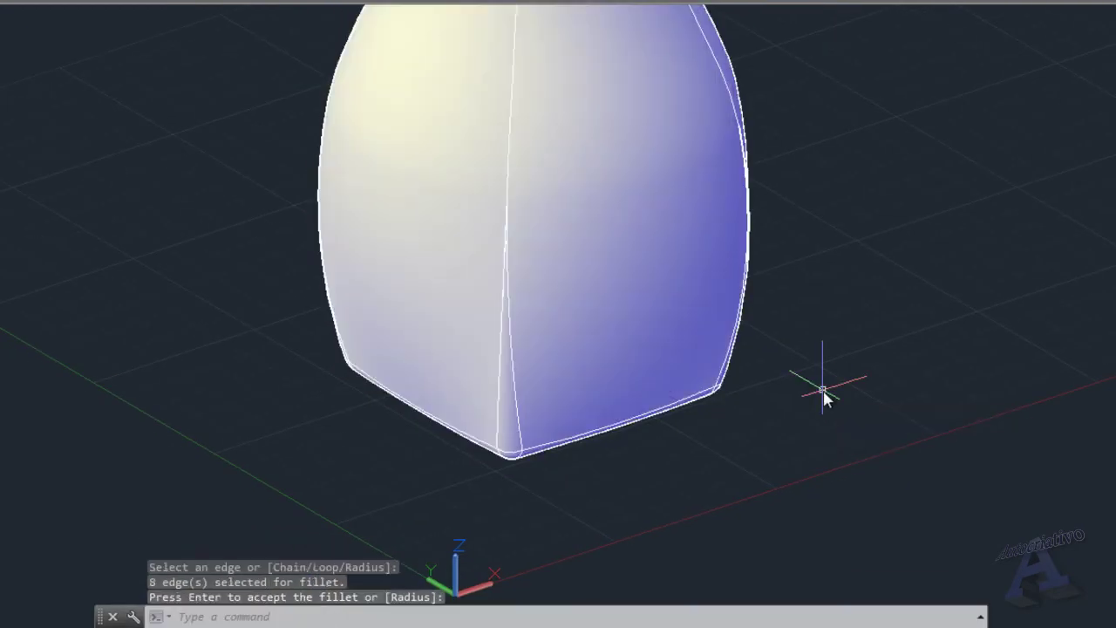
Step: Fillet two remaining edges of the vase body and review the whole vase up to its top face
{"action": "scroll", "coordinate": [828, 399], "scroll_direction": "down", "scroll_amount": 2}
{"action": "middle_click_drag", "start_coordinate": [834, 407], "coordinate": [410, 414], "text": "shift"}
{"action": "scroll", "coordinate": [737, 494], "scroll_direction": "up", "scroll_amount": 3}
{"action": "middle_click_drag", "start_coordinate": [737, 493], "coordinate": [746, 437], "text": "shift"}
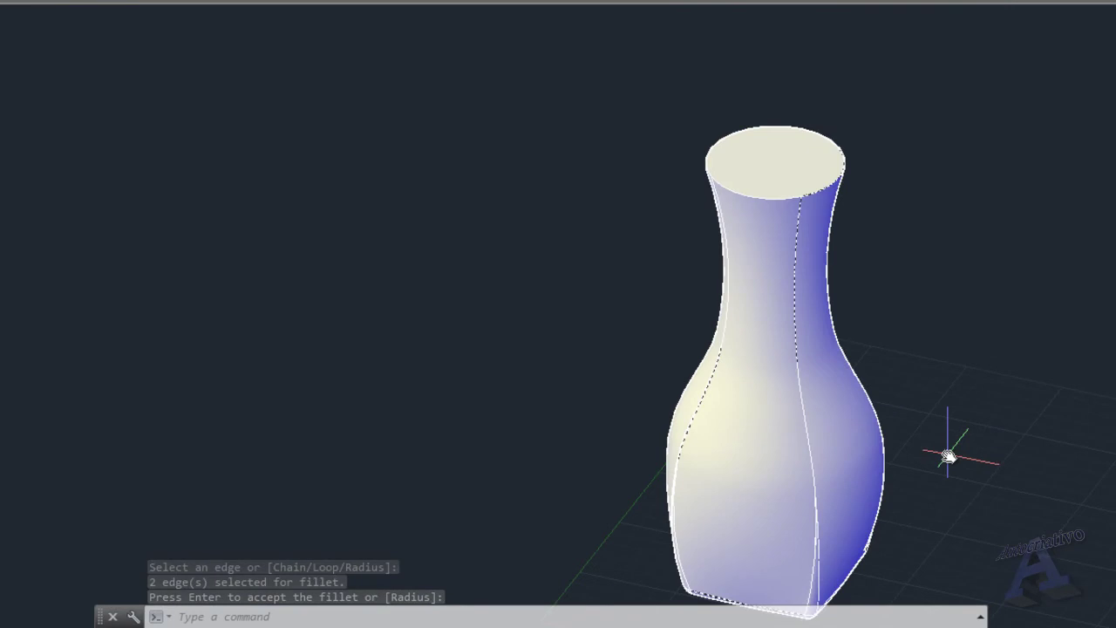
{"action": "middle_click_drag", "start_coordinate": [949, 456], "coordinate": [846, 354], "text": "shift"}
{"action": "key", "text": "Return"}
{"action": "middle_click_drag", "start_coordinate": [836, 394], "coordinate": [838, 337], "text": "shift"}
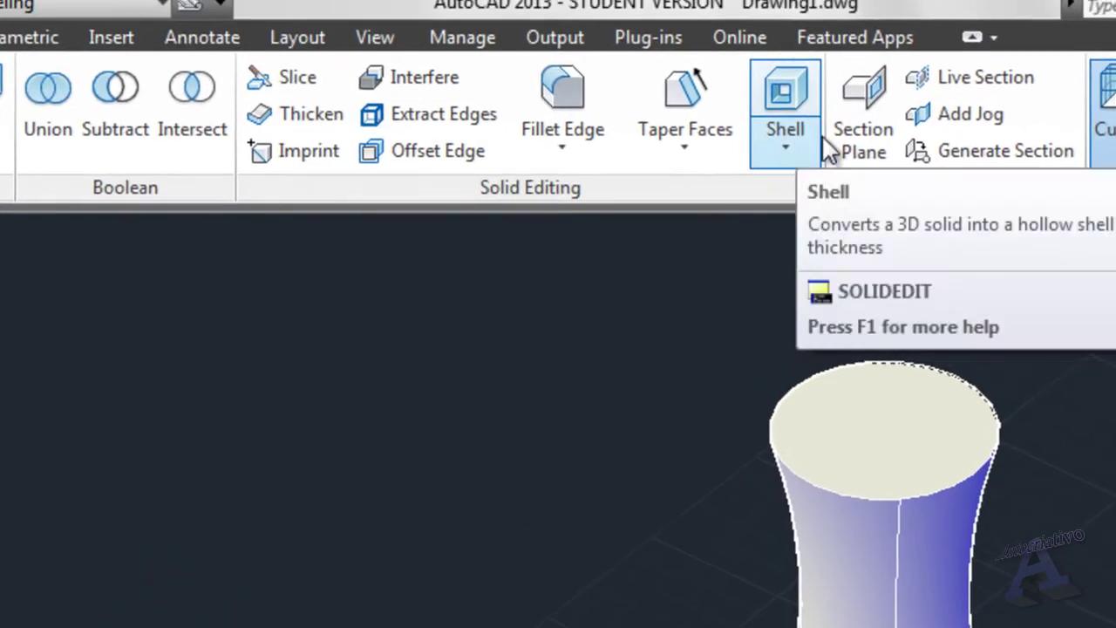
Step: Start the Shell command and select the vase as the solid to hollow out
{"action": "left_click", "coordinate": [730, 49]}
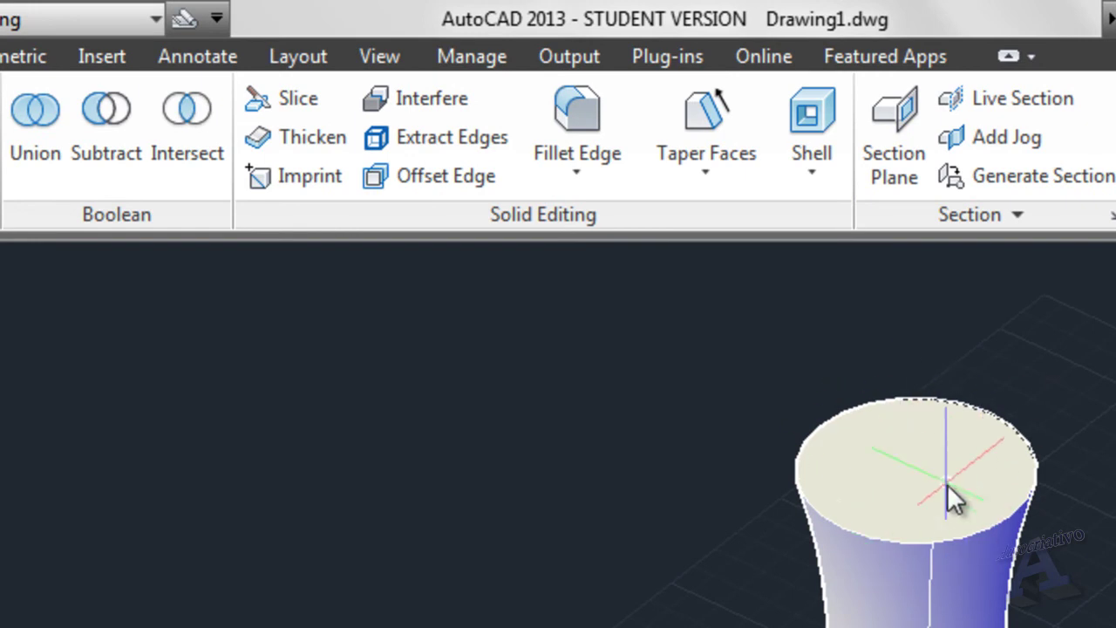
{"action": "middle_click_drag", "start_coordinate": [924, 558], "coordinate": [1045, 548]}
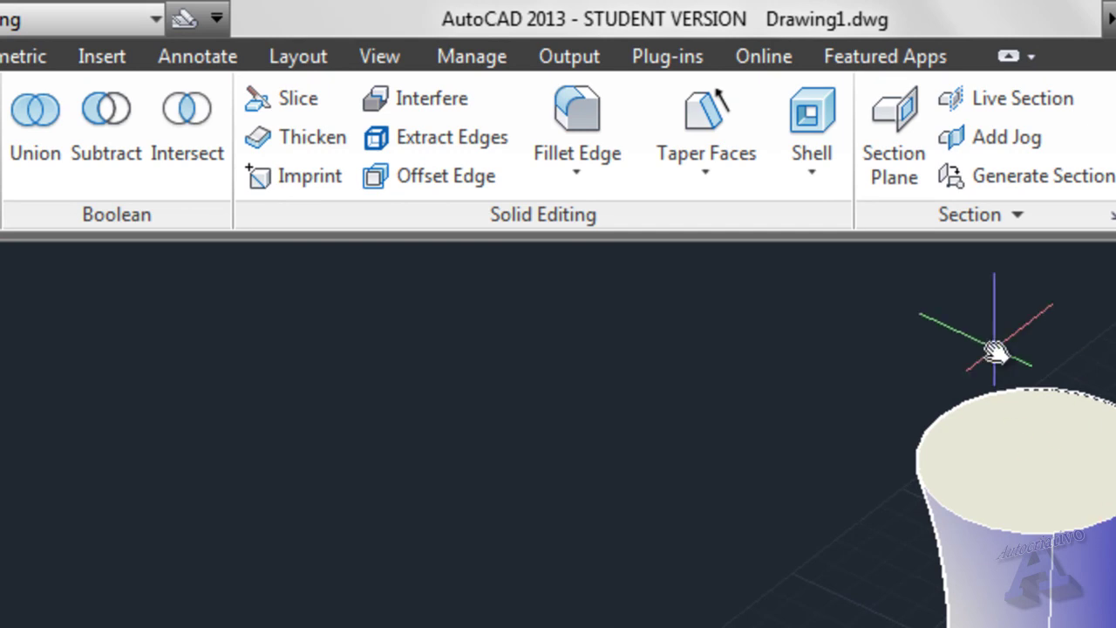
{"action": "middle_click_drag", "start_coordinate": [884, 316], "coordinate": [765, 325]}
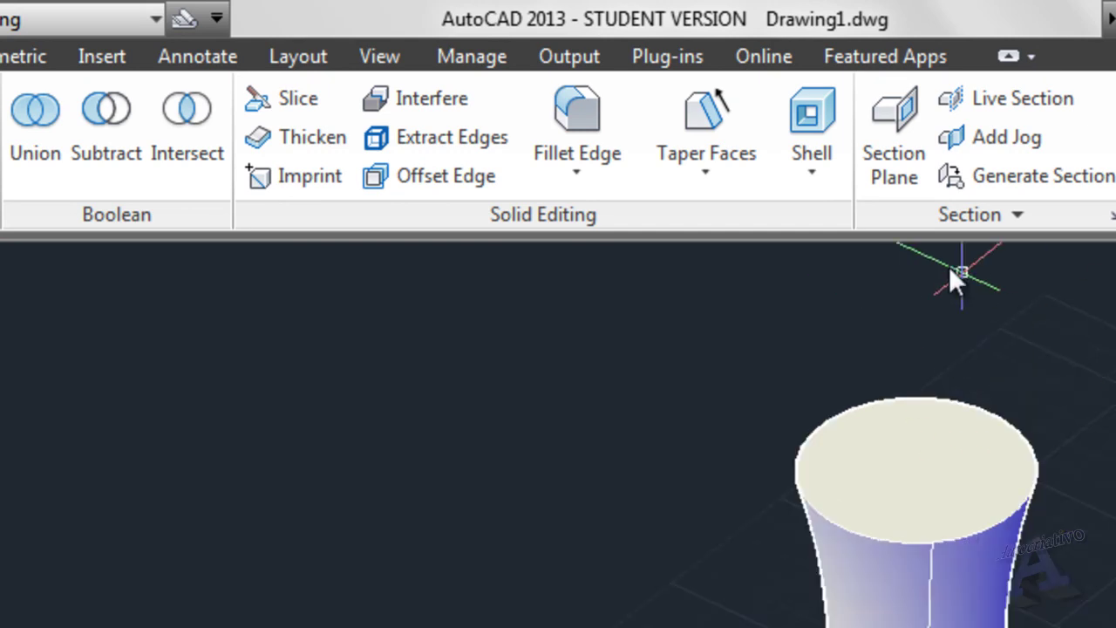
{"action": "left_click", "coordinate": [796, 119]}
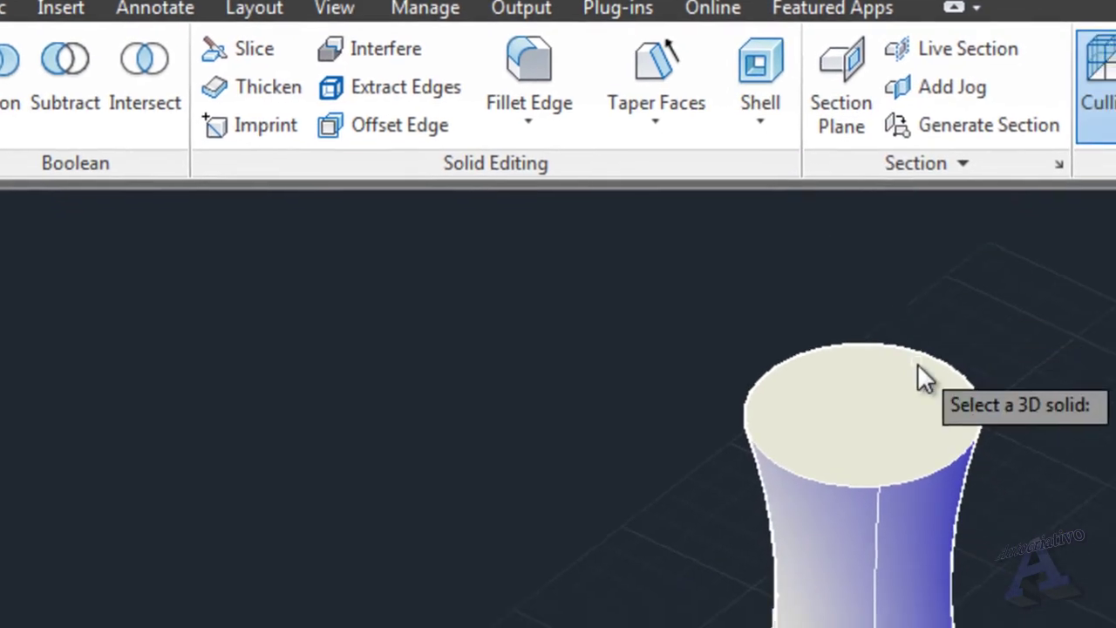
{"action": "scroll", "coordinate": [942, 422], "scroll_direction": "up", "scroll_amount": 3}
{"action": "middle_click_drag", "start_coordinate": [725, 243], "coordinate": [689, 231]}
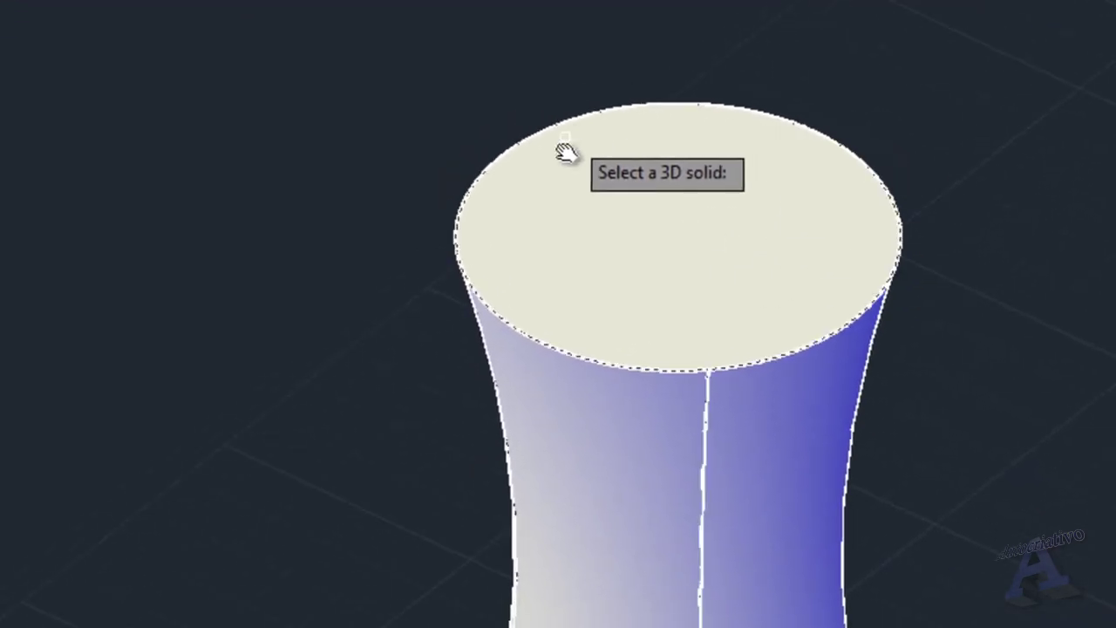
{"action": "left_click", "coordinate": [680, 250]}
Step: Remove the vase's top face from the shell, hollow the solid with an offset of 2, and finish solid editing
{"action": "scroll", "coordinate": [681, 255], "scroll_direction": "up", "scroll_amount": 4}
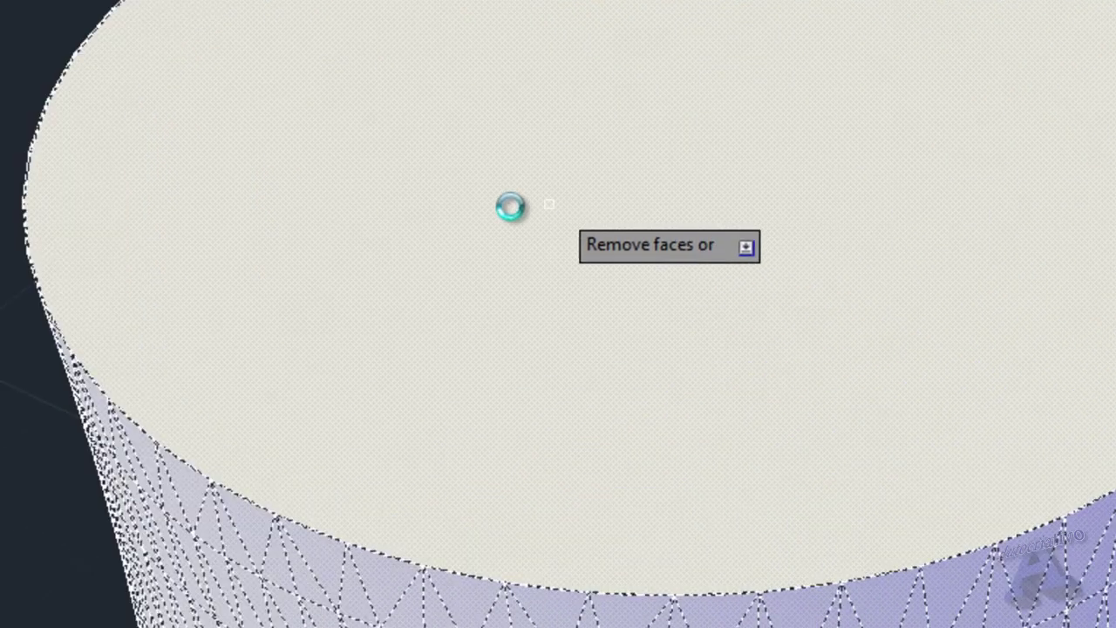
{"action": "scroll", "coordinate": [665, 386], "scroll_direction": "down", "scroll_amount": 4}
{"action": "middle_click_drag", "start_coordinate": [681, 342], "coordinate": [602, 263]}
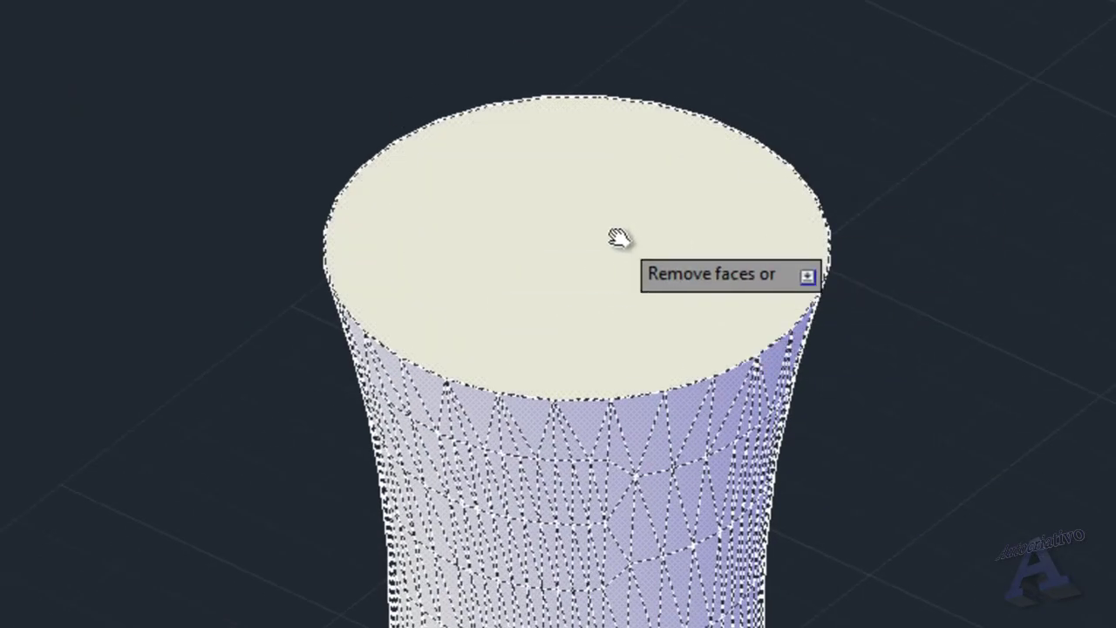
{"action": "key", "text": "Return"}
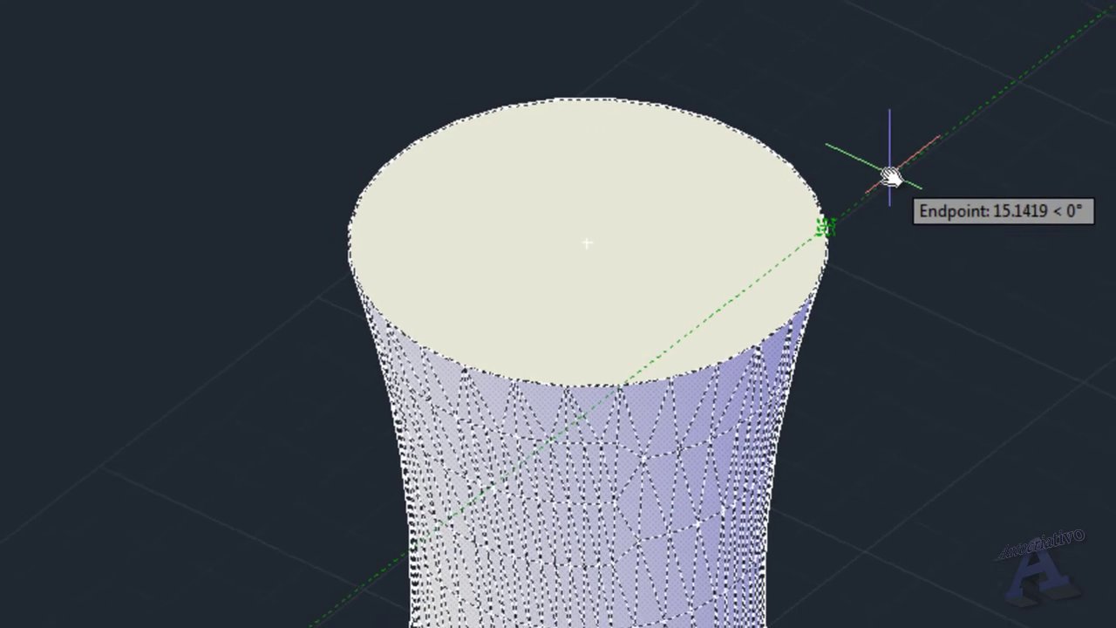
{"action": "type", "text": "2"}
{"action": "key", "text": "Return"}
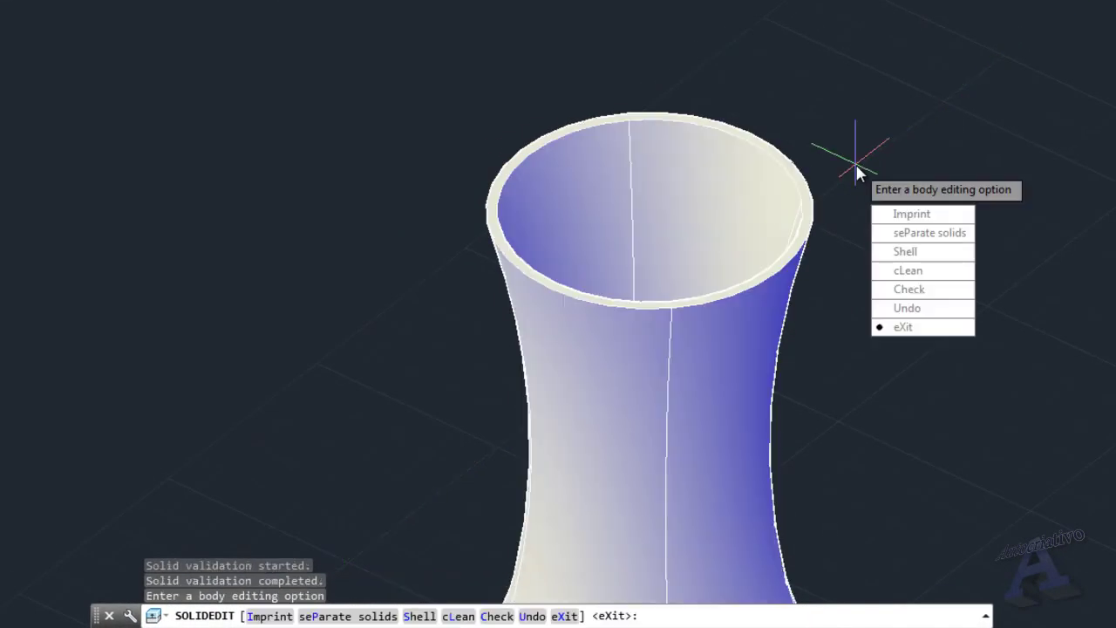
{"action": "key", "text": "Return"}
{"action": "key", "text": "Return"}
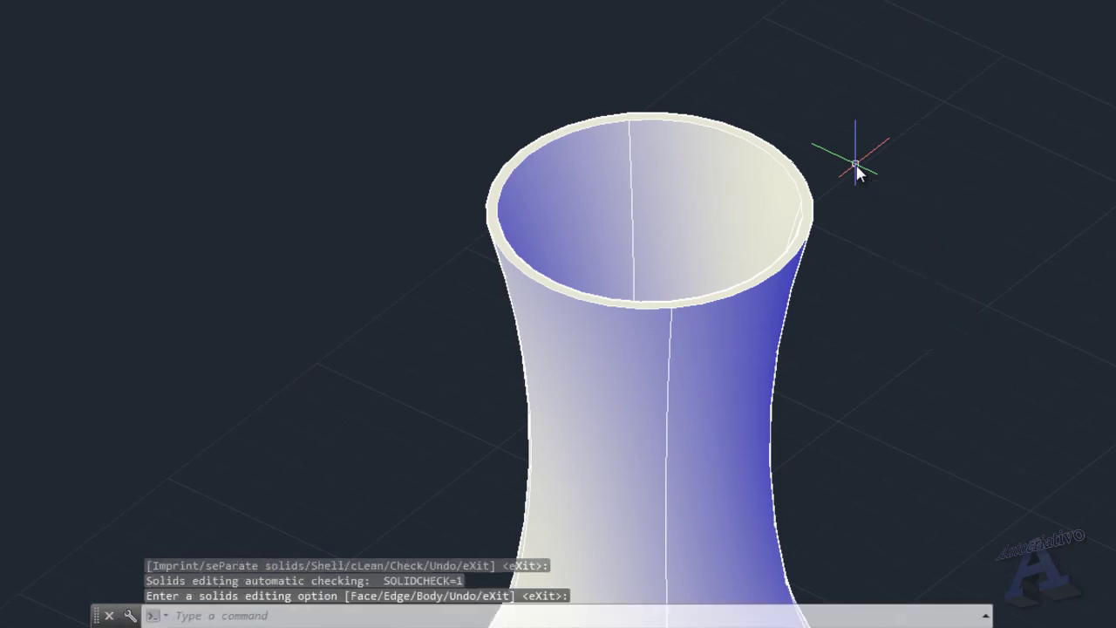
Step: Draw a wedge beside the vase from a rectangular base, with its height extending downward
{"action": "scroll", "coordinate": [857, 199], "scroll_direction": "down", "scroll_amount": 2}
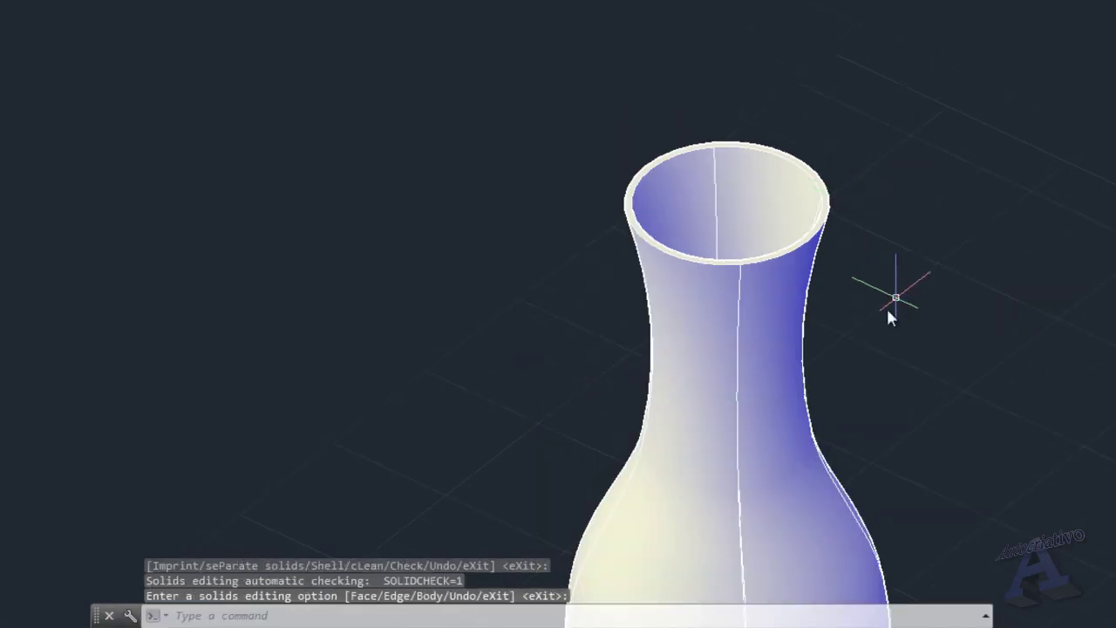
{"action": "middle_click_drag", "start_coordinate": [875, 368], "coordinate": [657, 284], "text": "shift"}
{"action": "middle_click_drag", "start_coordinate": [611, 321], "coordinate": [954, 358], "text": "shift"}
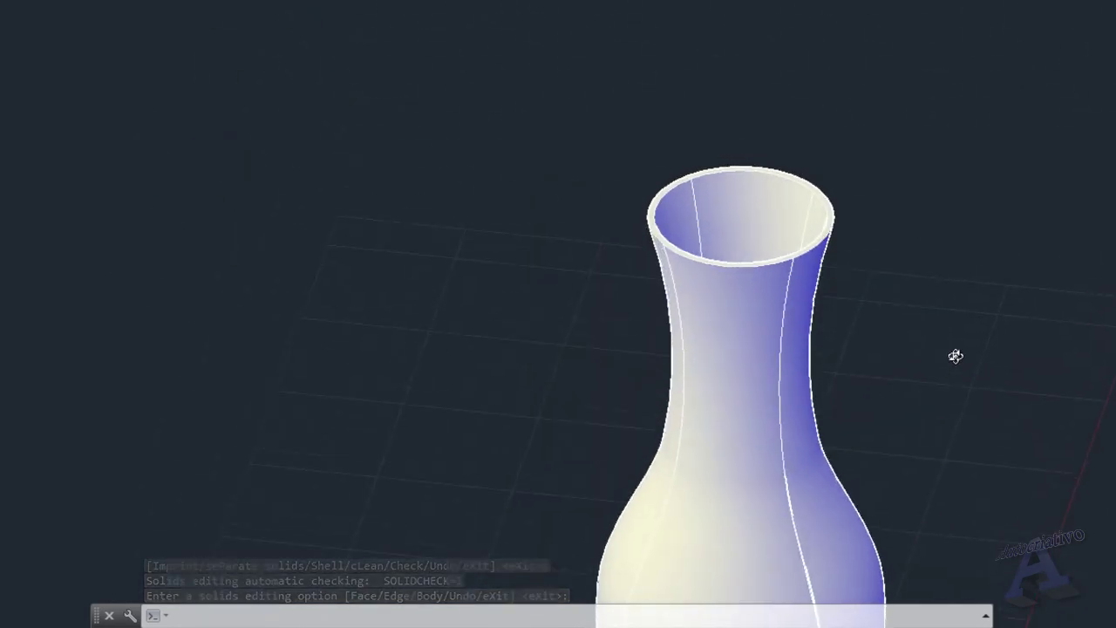
{"action": "middle_click_drag", "start_coordinate": [901, 299], "coordinate": [939, 331], "text": "shift"}
{"action": "middle_click_drag", "start_coordinate": [757, 340], "coordinate": [787, 208], "text": "shift"}
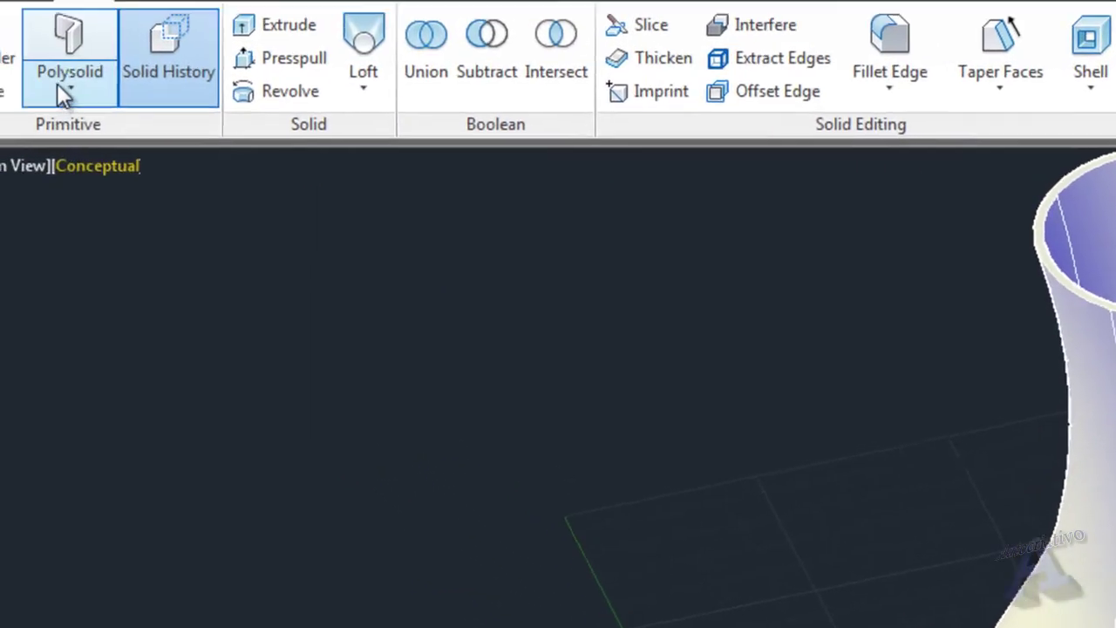
{"action": "left_click", "coordinate": [103, 122]}
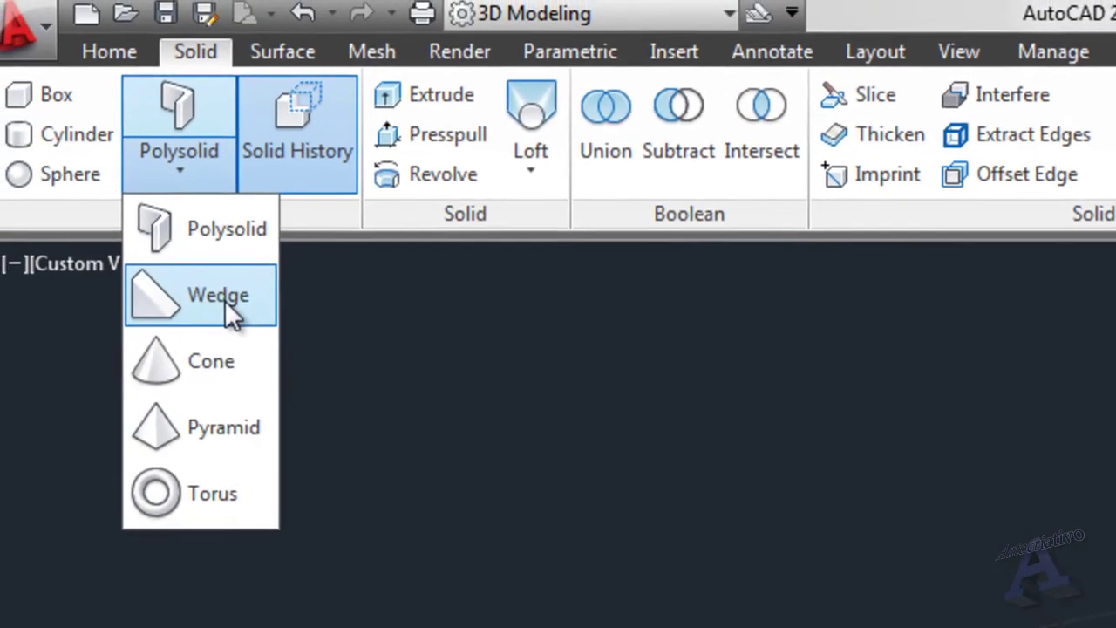
{"action": "left_click", "coordinate": [197, 278]}
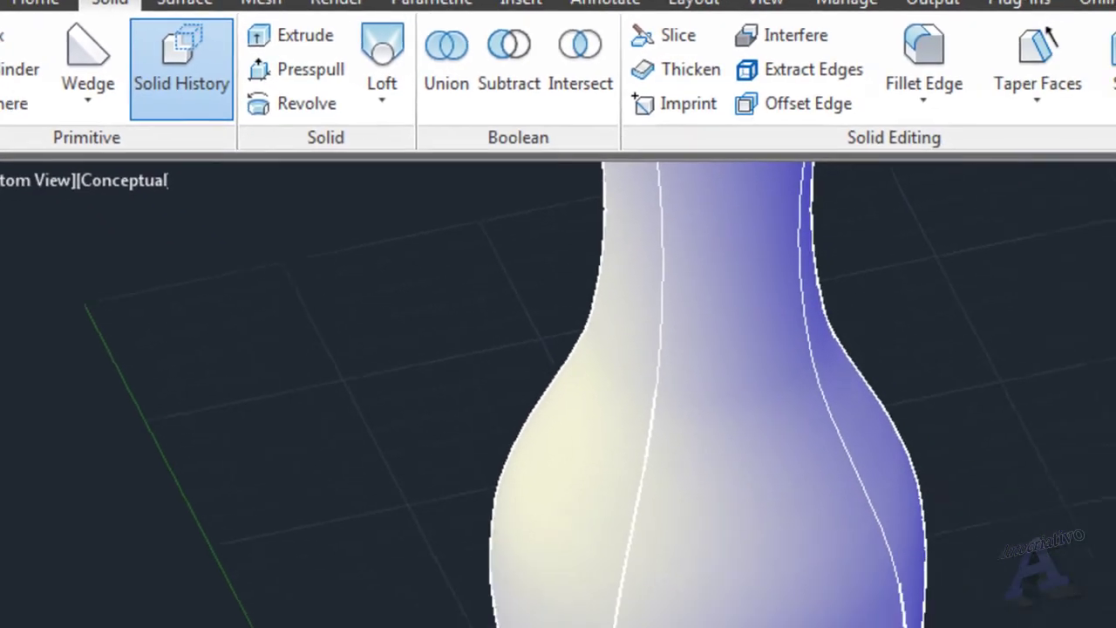
{"action": "left_click", "coordinate": [994, 562]}
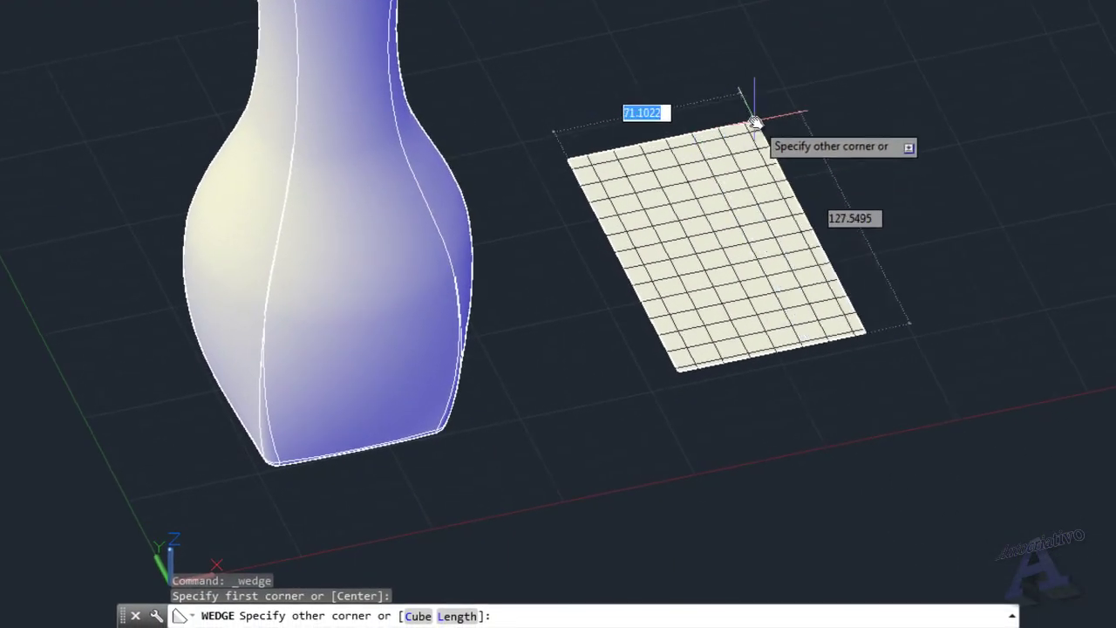
{"action": "left_click", "coordinate": [777, 119]}
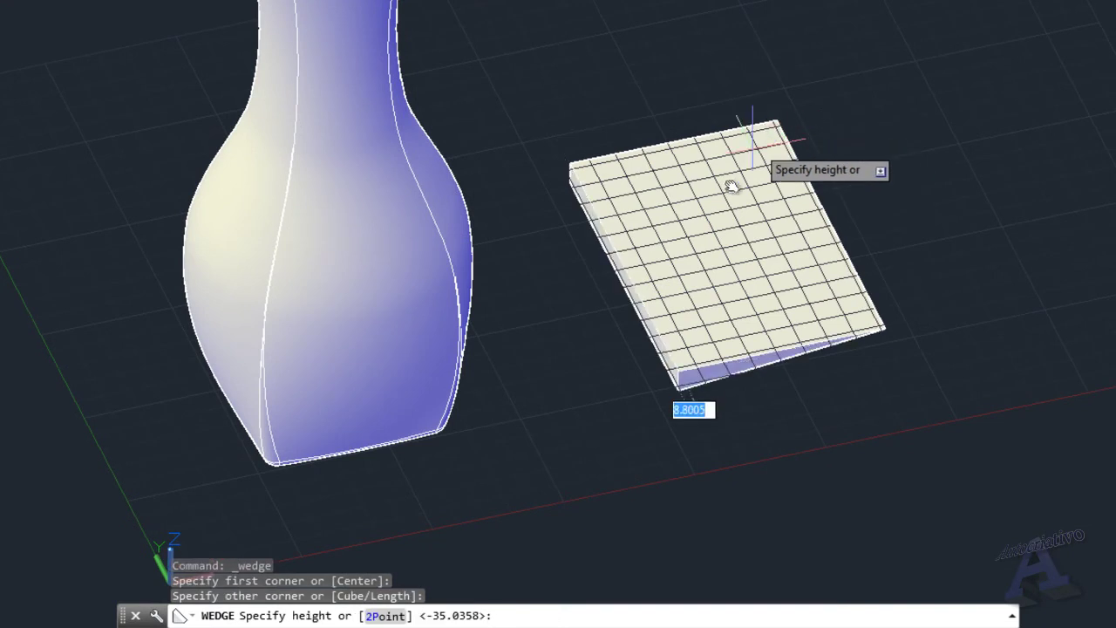
{"action": "left_click", "coordinate": [703, 255]}
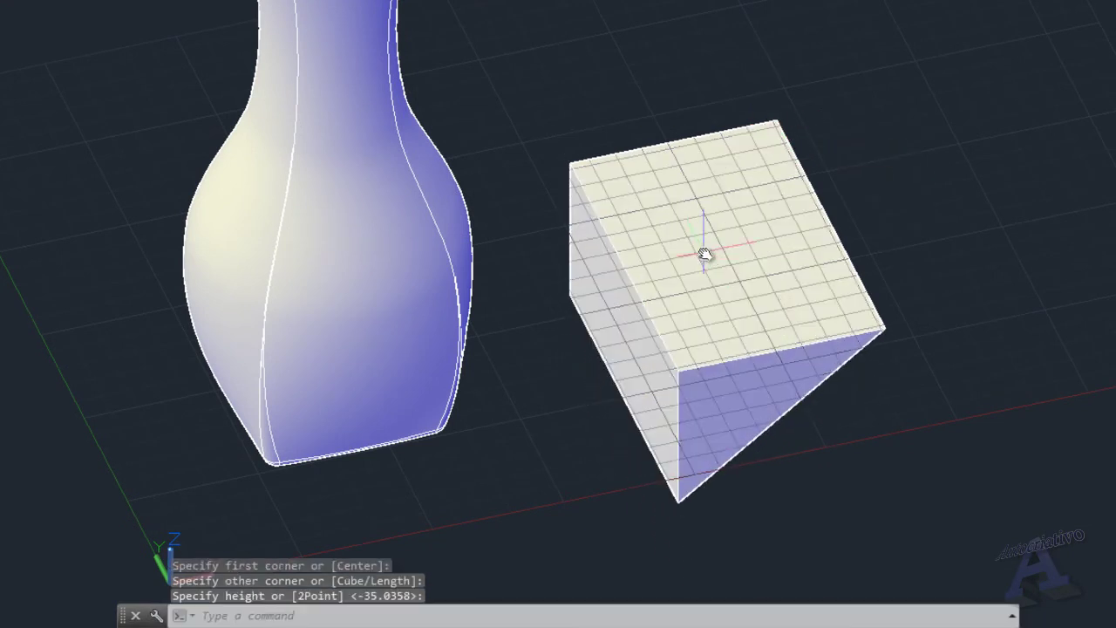
Step: Move the wedge from the midpoint of its top long edge onto the rim of the vase's mouth
{"action": "middle_click_drag", "start_coordinate": [789, 397], "coordinate": [819, 365], "text": "shift"}
{"action": "scroll", "coordinate": [809, 357], "scroll_direction": "up", "scroll_amount": 6}
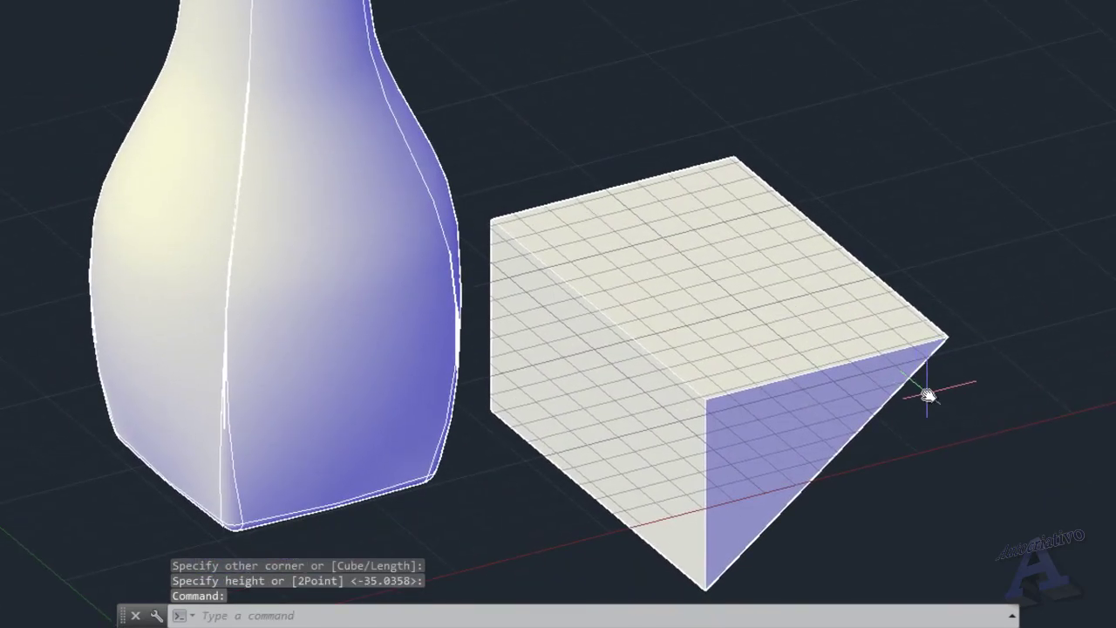
{"action": "type", "text": "m"}
{"action": "key", "text": "Return"}
{"action": "left_click", "coordinate": [913, 377]}
{"action": "left_click", "coordinate": [836, 308]}
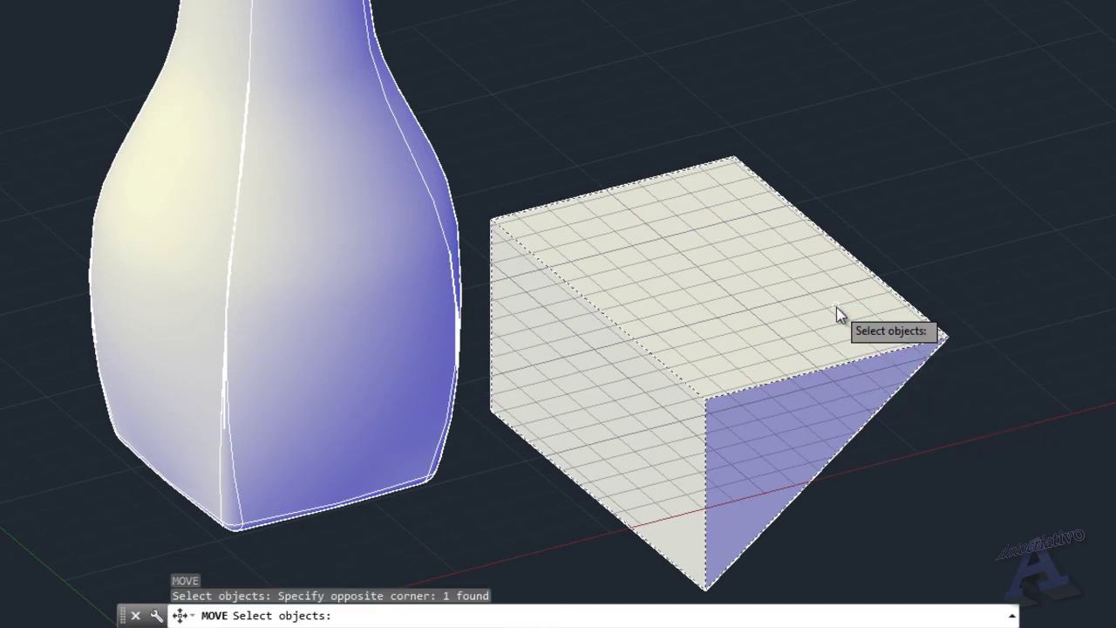
{"action": "key", "text": "Return"}
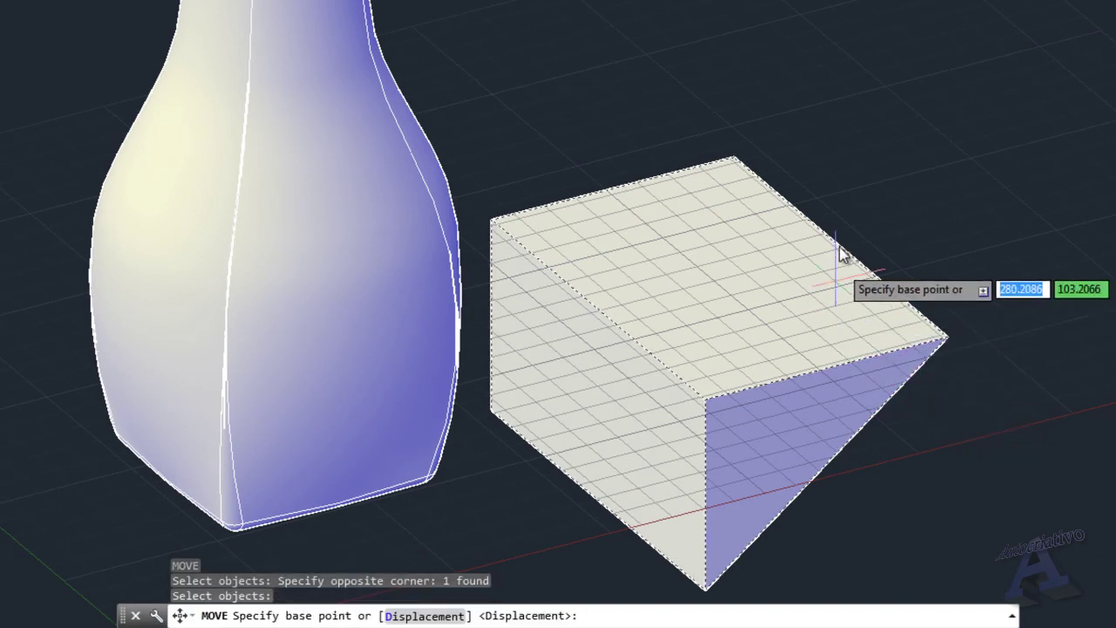
{"action": "left_click", "coordinate": [842, 248]}
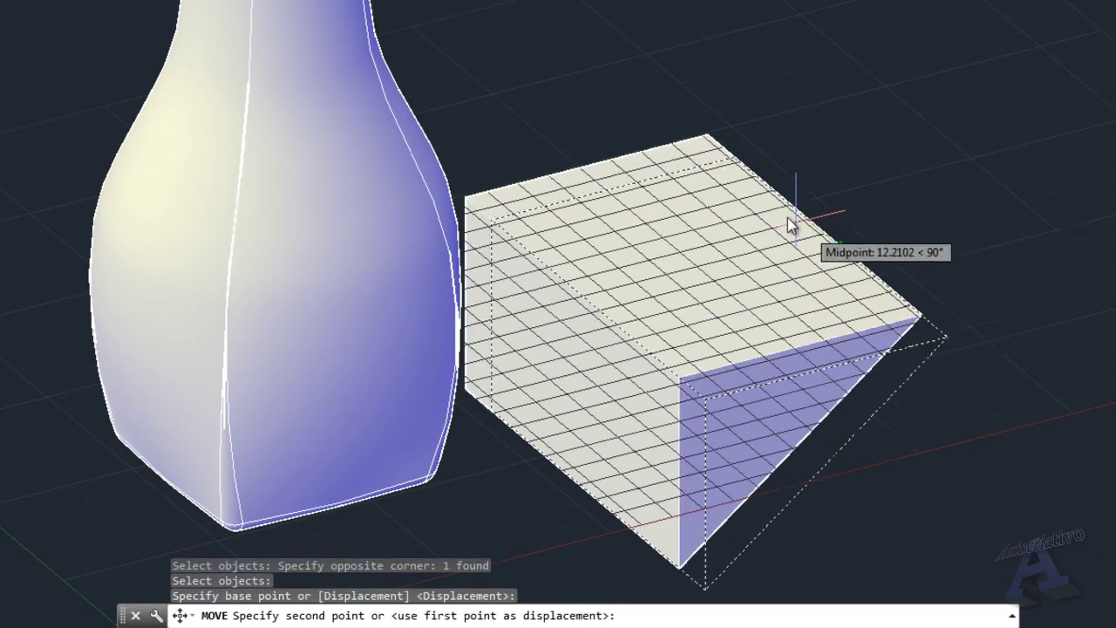
{"action": "scroll", "coordinate": [771, 218], "scroll_direction": "down", "scroll_amount": 7}
{"action": "middle_click_drag", "start_coordinate": [760, 199], "coordinate": [814, 384]}
{"action": "scroll", "coordinate": [713, 332], "scroll_direction": "up", "scroll_amount": 7}
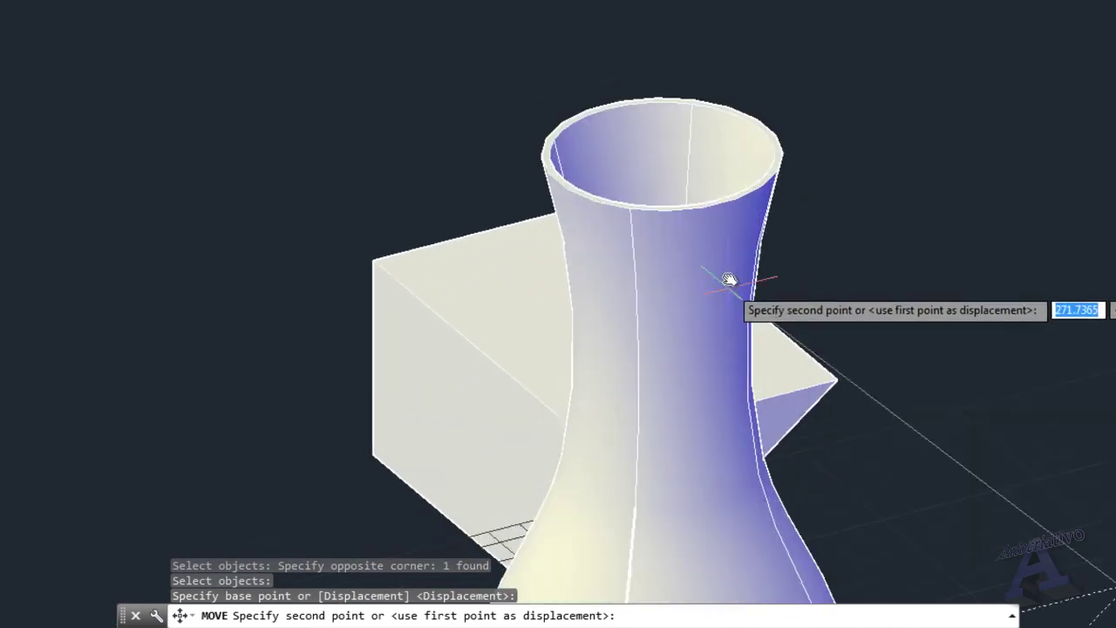
{"action": "middle_click_drag", "start_coordinate": [717, 206], "coordinate": [657, 369]}
{"action": "scroll", "coordinate": [680, 316], "scroll_direction": "up", "scroll_amount": 3}
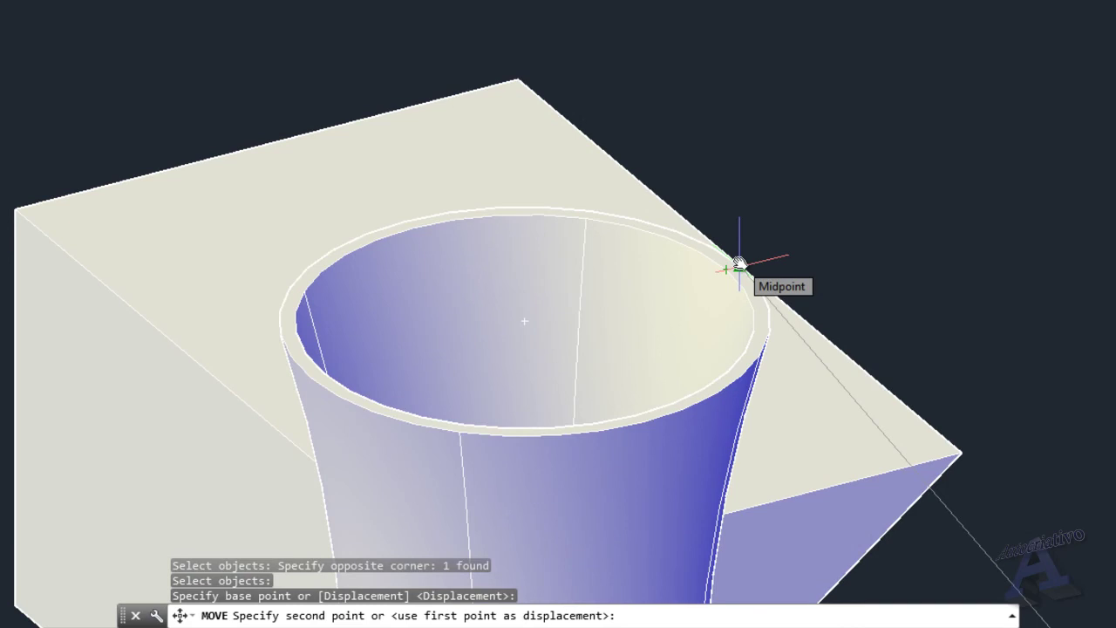
{"action": "left_click", "coordinate": [738, 263]}
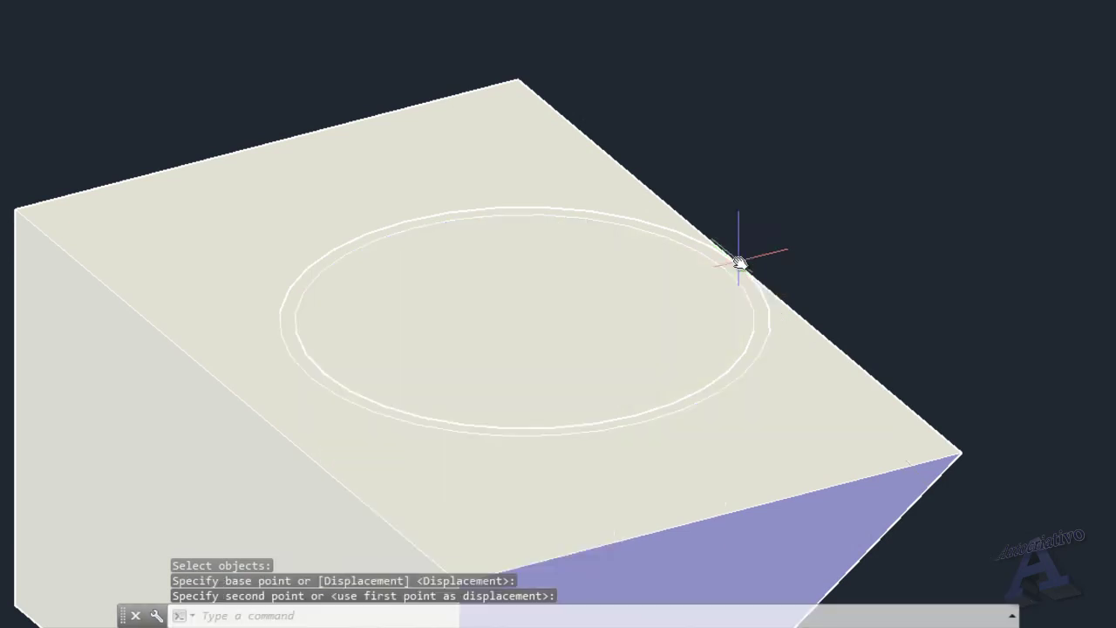
Step: Subtract the wedge from the vase to cut the mouth at a slant
{"action": "scroll", "coordinate": [737, 258], "scroll_direction": "down", "scroll_amount": 5}
{"action": "middle_click_drag", "start_coordinate": [901, 351], "coordinate": [918, 323], "text": "shift"}
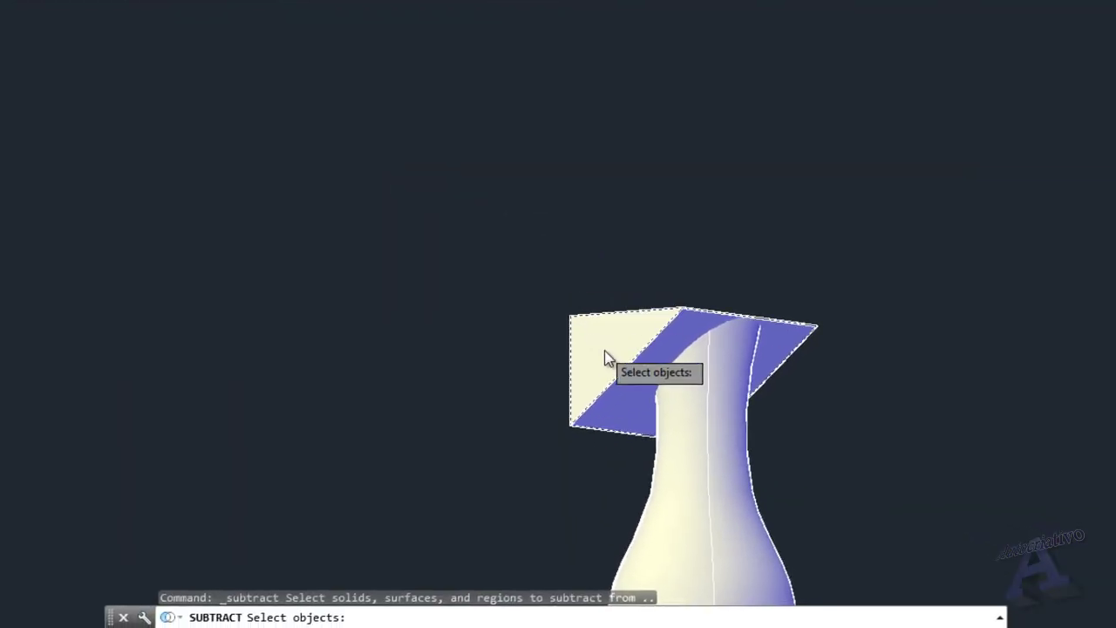
{"action": "scroll", "coordinate": [607, 351], "scroll_direction": "up", "scroll_amount": 2}
{"action": "middle_click_drag", "start_coordinate": [618, 339], "coordinate": [515, 108]}
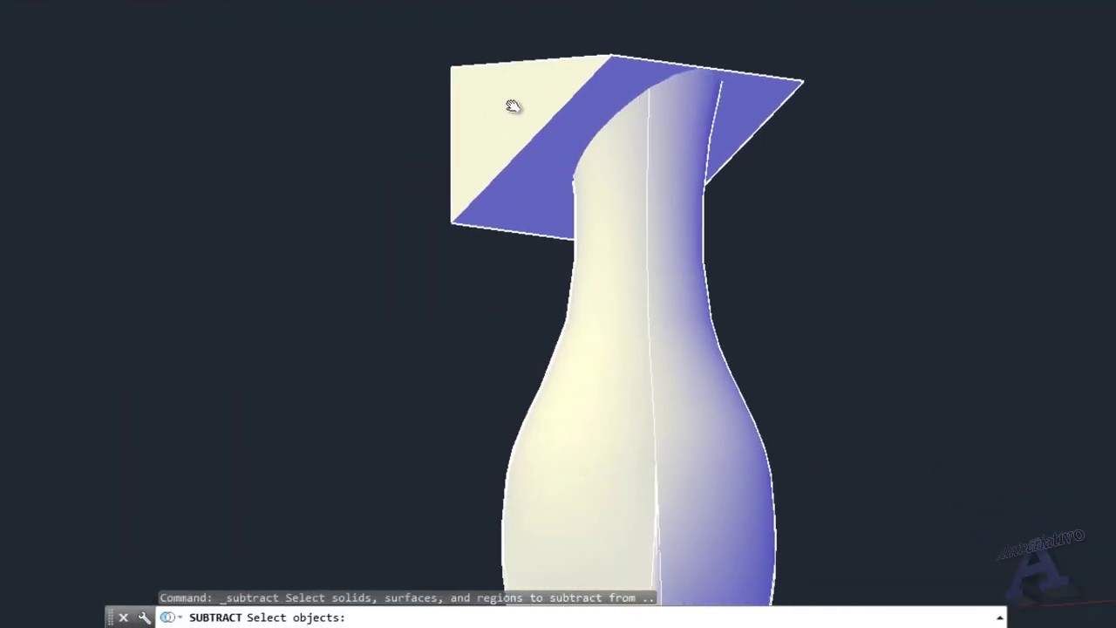
{"action": "left_click", "coordinate": [697, 385]}
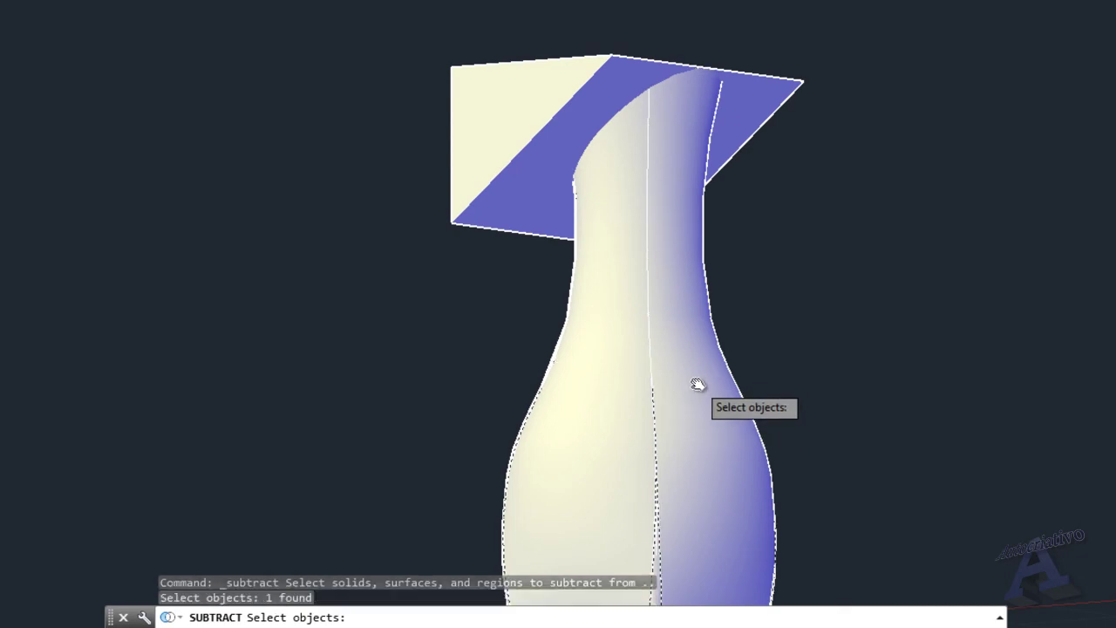
{"action": "key", "text": "Return"}
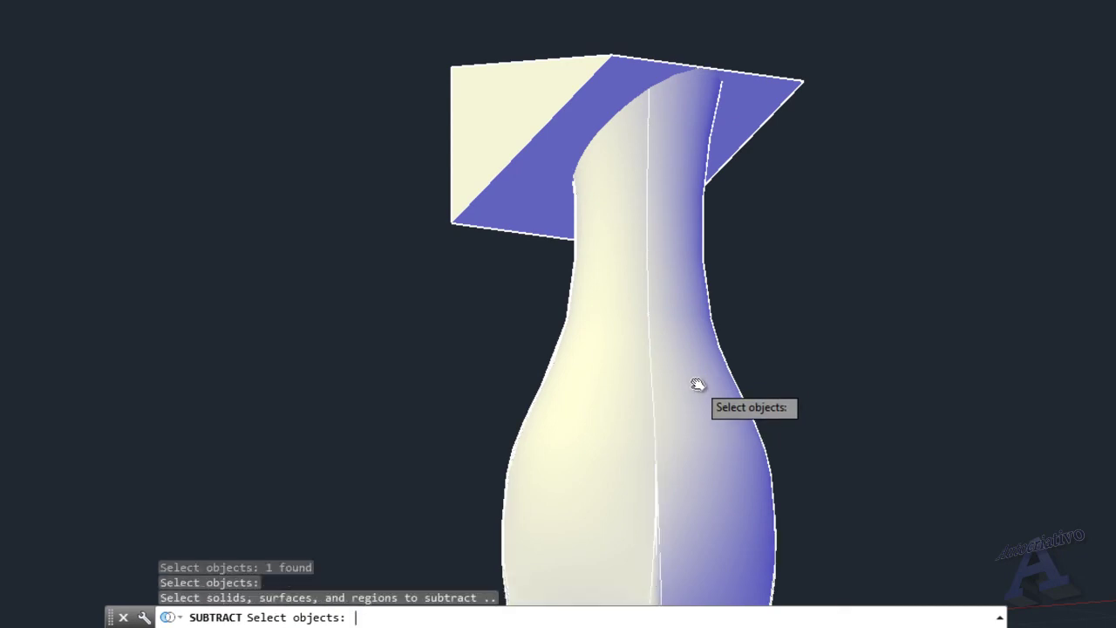
{"action": "left_click", "coordinate": [523, 171]}
{"action": "key", "text": "Return"}
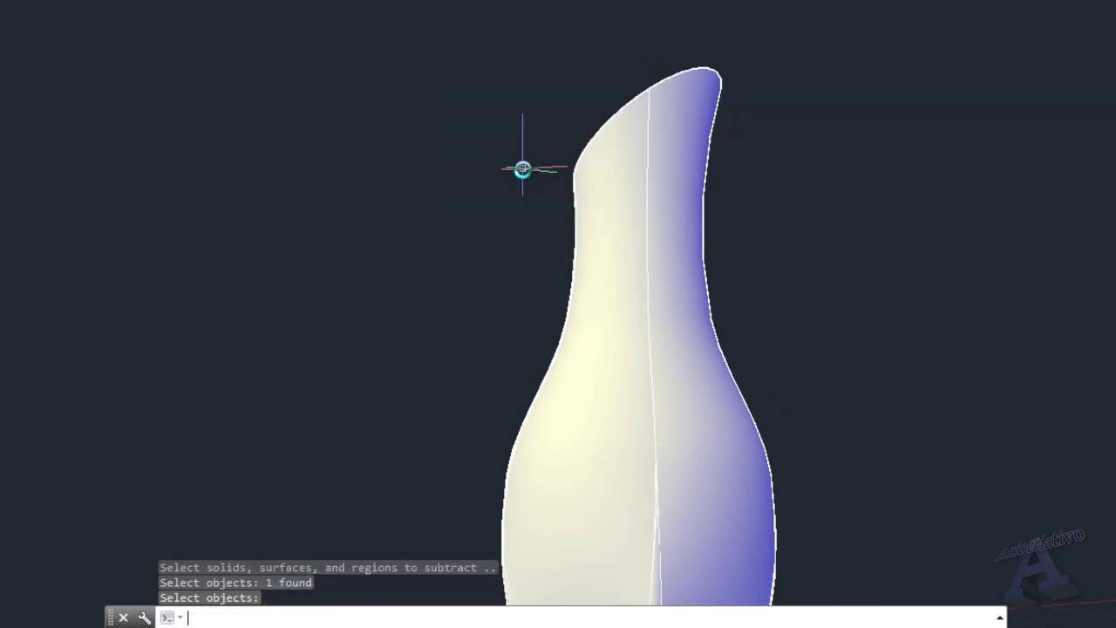
Step: Start a new UCS and place its origin at the middle of the vase's front bottom edge
{"action": "middle_click_drag", "start_coordinate": [522, 168], "coordinate": [723, 277], "text": "shift"}
{"action": "key", "text": "Return"}
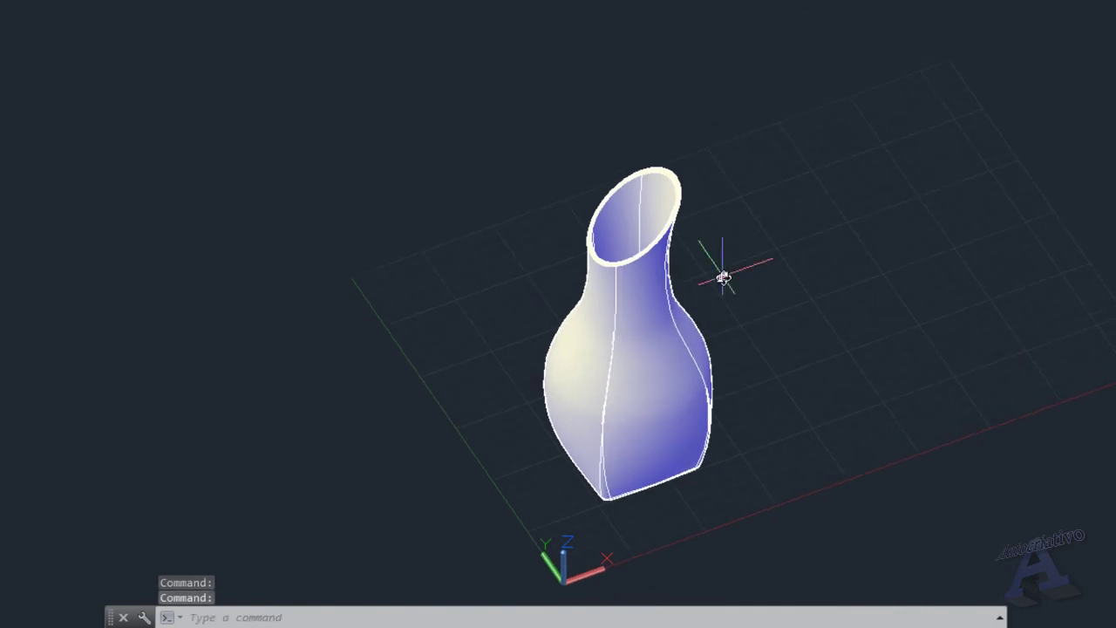
{"action": "key", "text": "Escape"}
{"action": "type", "text": "ucs"}
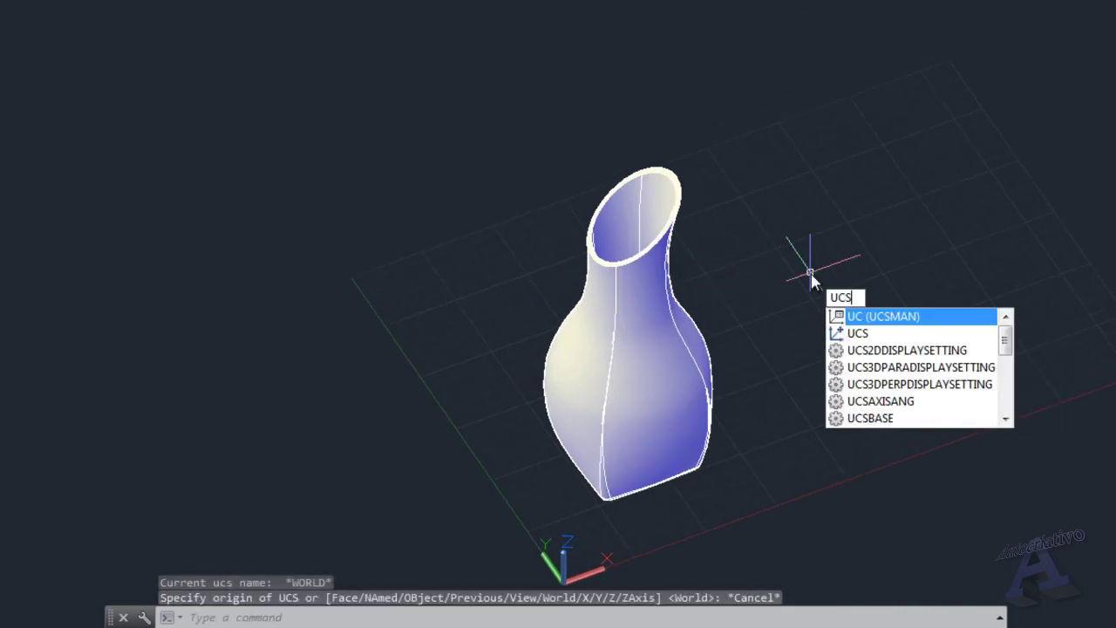
{"action": "key", "text": "Return"}
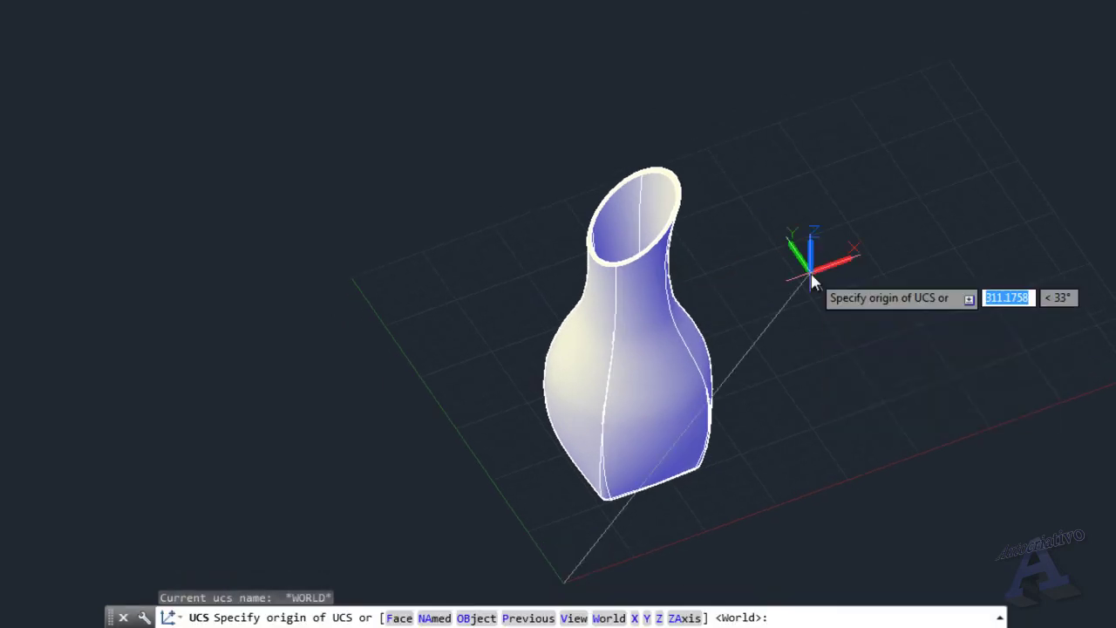
{"action": "scroll", "coordinate": [747, 299], "scroll_direction": "up", "scroll_amount": 2}
{"action": "middle_click_drag", "start_coordinate": [740, 316], "coordinate": [730, 190]}
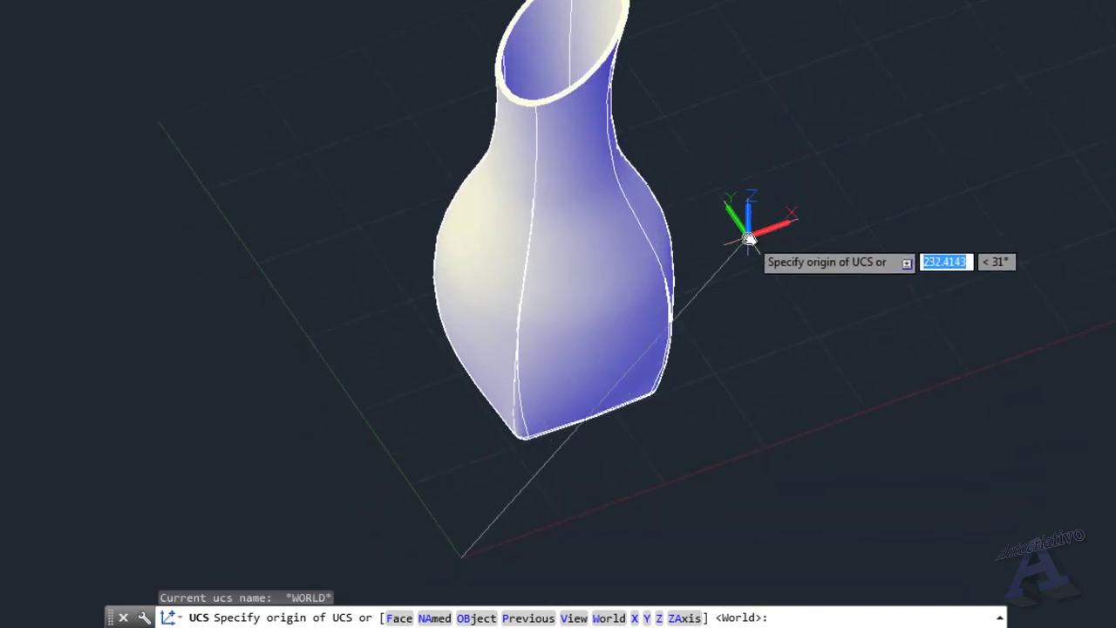
{"action": "middle_click_drag", "start_coordinate": [747, 238], "coordinate": [800, 322]}
{"action": "middle_click_drag", "start_coordinate": [787, 359], "coordinate": [789, 251]}
{"action": "scroll", "coordinate": [662, 366], "scroll_direction": "up", "scroll_amount": 5}
{"action": "middle_click_drag", "start_coordinate": [640, 378], "coordinate": [872, 232]}
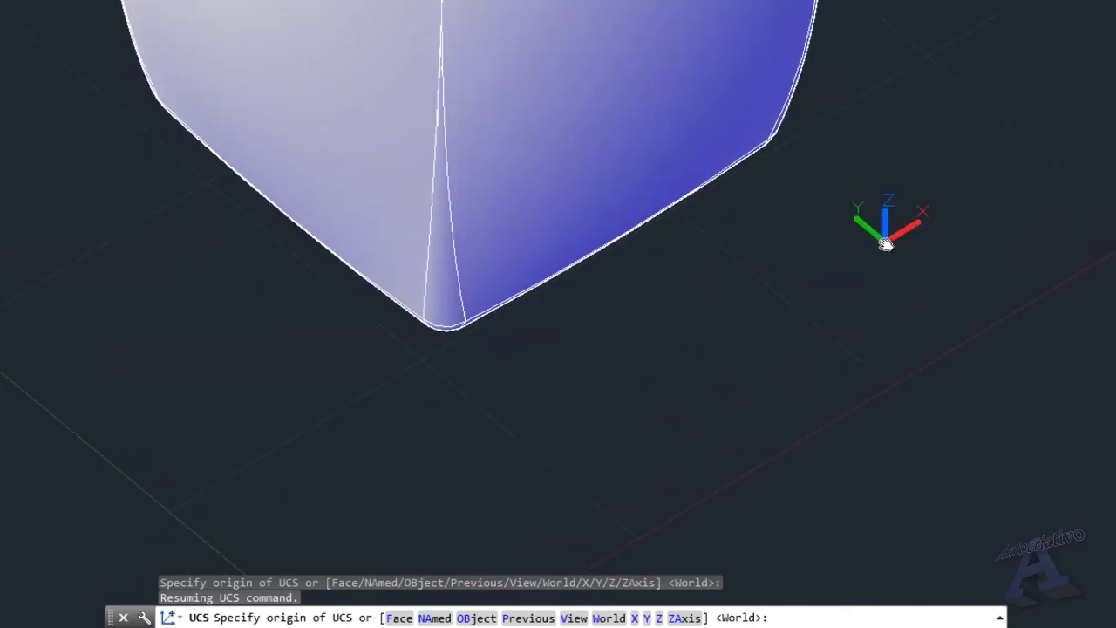
{"action": "middle_click_drag", "start_coordinate": [687, 322], "coordinate": [625, 321], "text": "shift"}
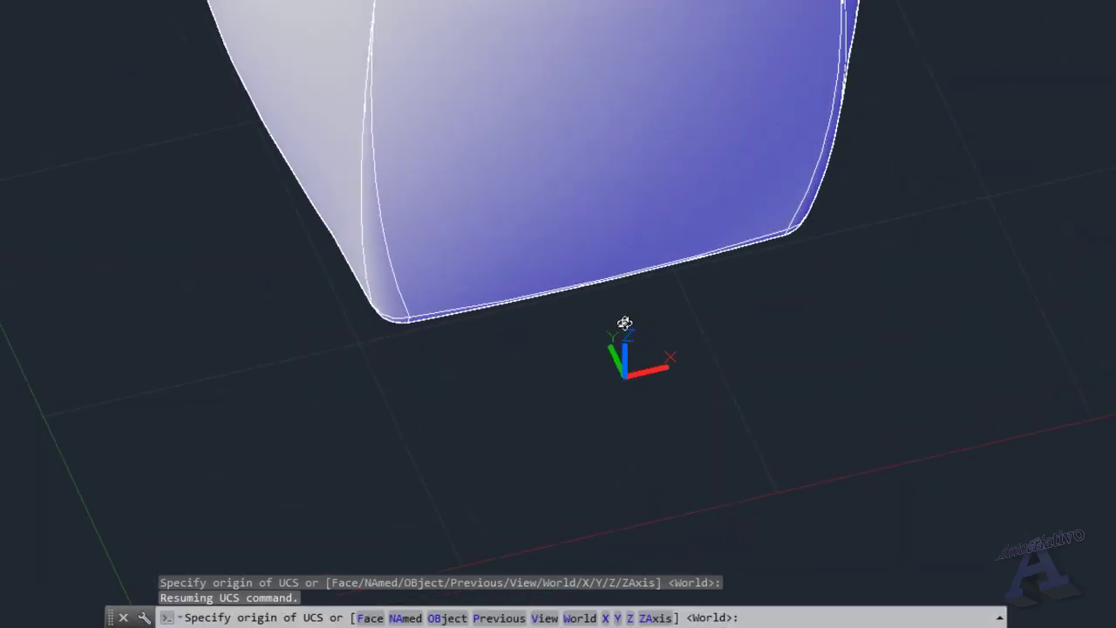
{"action": "scroll", "coordinate": [606, 292], "scroll_direction": "up", "scroll_amount": 5}
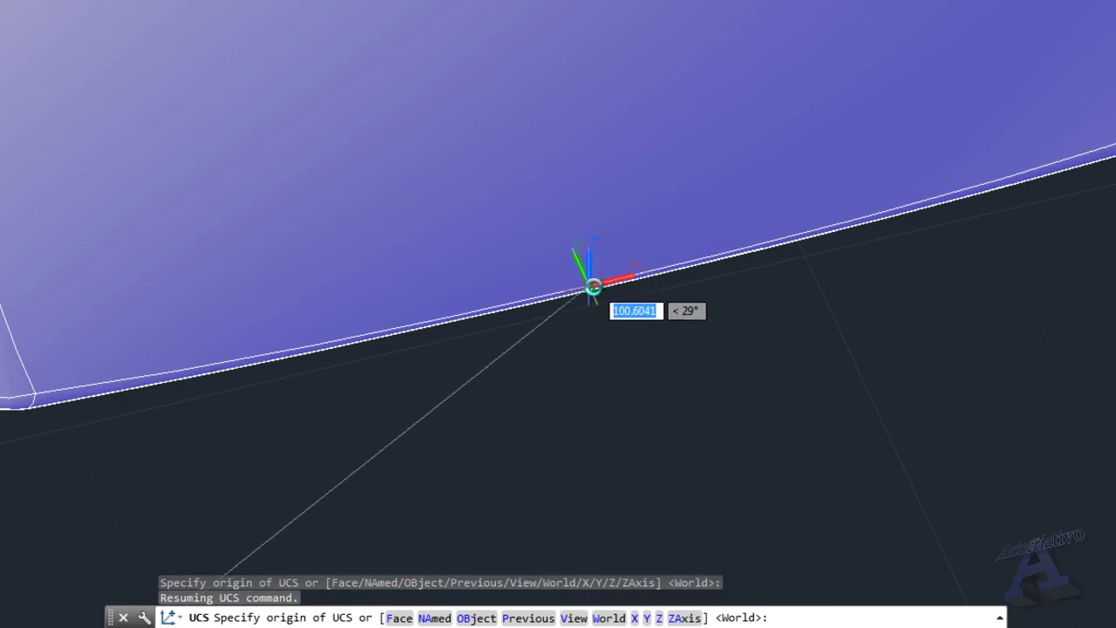
{"action": "left_click", "coordinate": [593, 286]}
Step: With Ortho on, align the UCS X-axis with the vase's front bottom edge and point the Y-axis straight up
{"action": "scroll", "coordinate": [610, 309], "scroll_direction": "down", "scroll_amount": 3}
{"action": "middle_click_drag", "start_coordinate": [634, 319], "coordinate": [534, 375]}
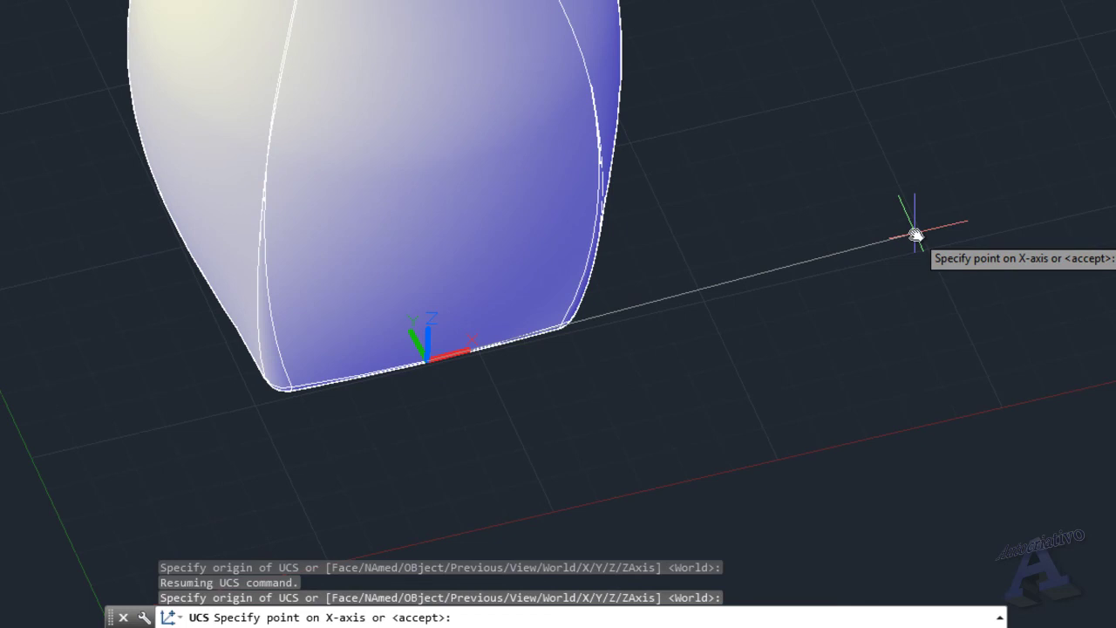
{"action": "key", "text": "F8"}
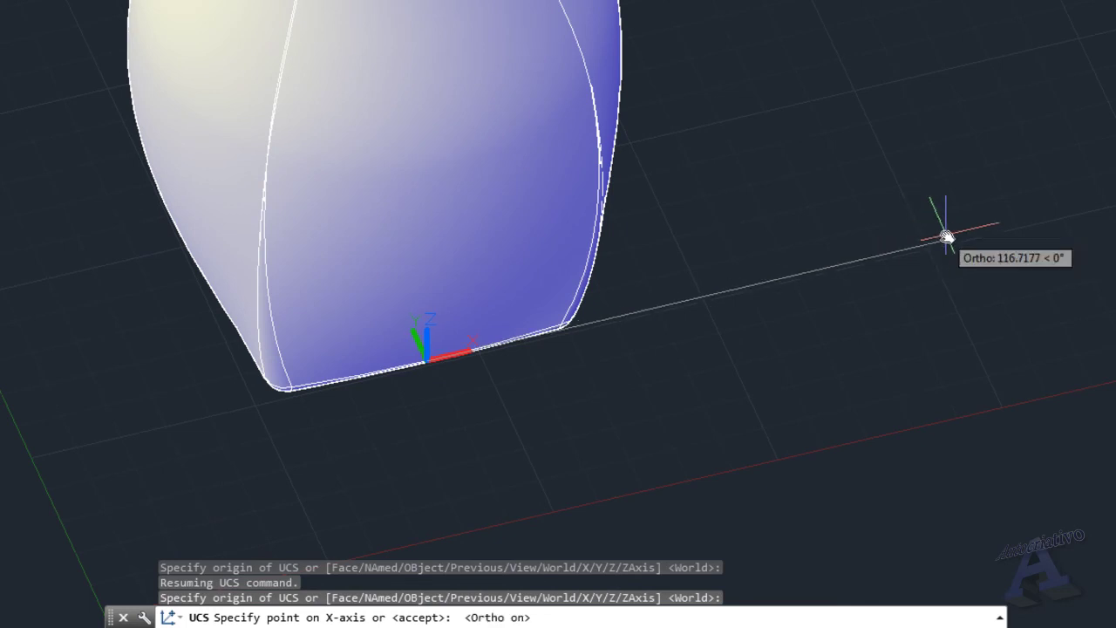
{"action": "left_click", "coordinate": [1068, 203]}
{"action": "scroll", "coordinate": [847, 210], "scroll_direction": "down", "scroll_amount": 4}
{"action": "middle_click_drag", "start_coordinate": [846, 209], "coordinate": [911, 401]}
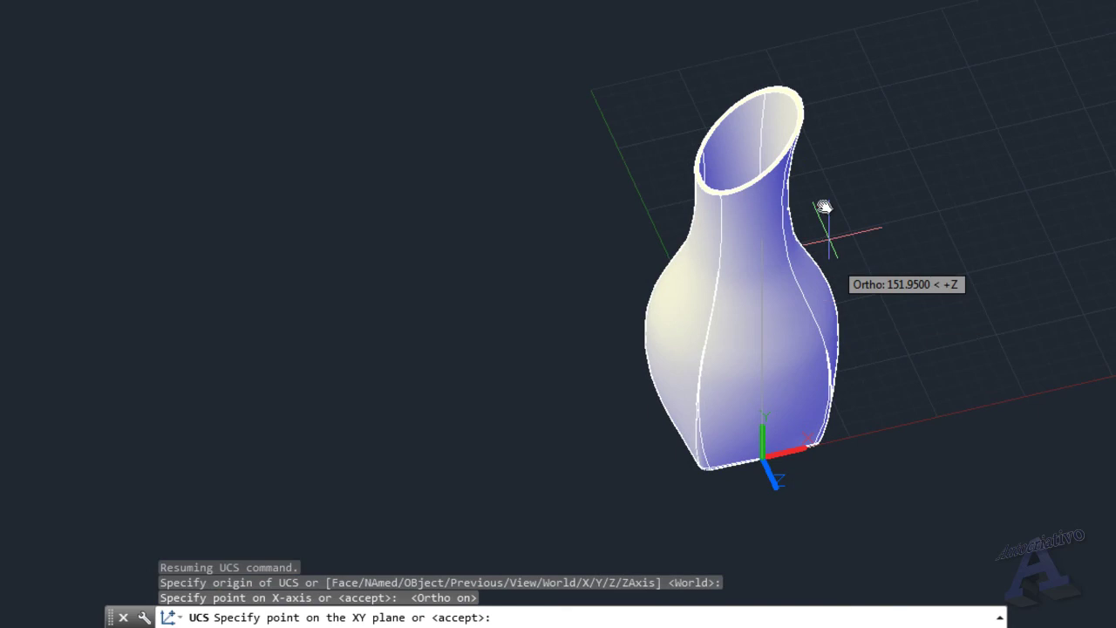
{"action": "left_click", "coordinate": [772, 45]}
Step: Draw a circle with a radius of about 37.35 beside the upper half of the vase, viewed from the front
{"action": "middle_click_drag", "start_coordinate": [897, 300], "coordinate": [835, 260]}
{"action": "middle_click_drag", "start_coordinate": [772, 289], "coordinate": [647, 356], "text": "shift"}
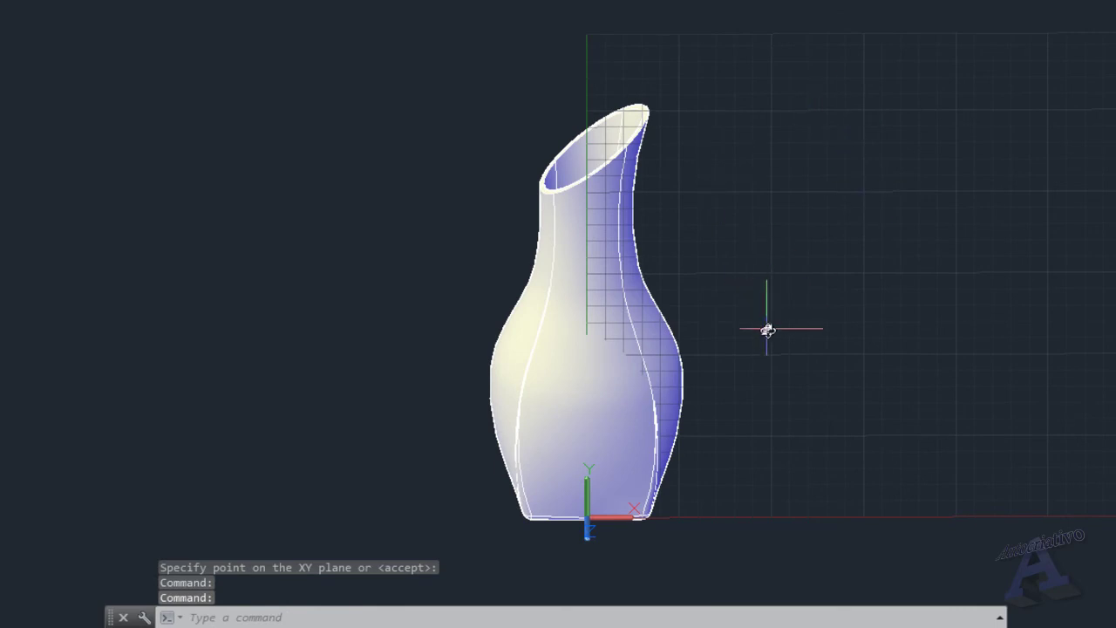
{"action": "middle_click_drag", "start_coordinate": [763, 349], "coordinate": [735, 231]}
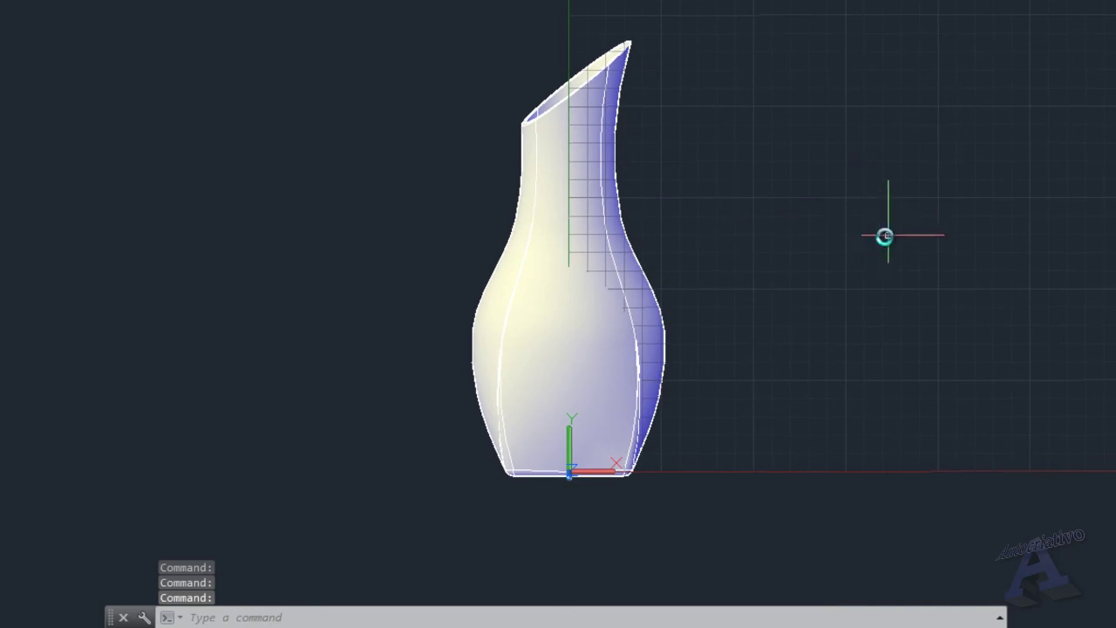
{"action": "scroll", "coordinate": [759, 254], "scroll_direction": "up", "scroll_amount": 2}
{"action": "middle_click_drag", "start_coordinate": [759, 253], "coordinate": [605, 196]}
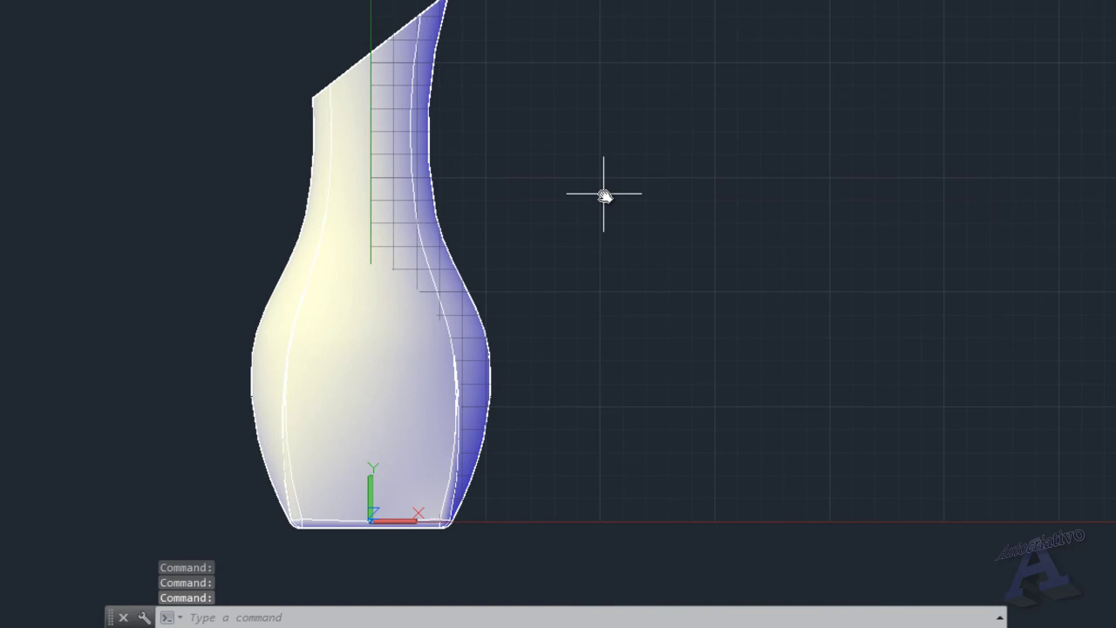
{"action": "key", "text": "Return"}
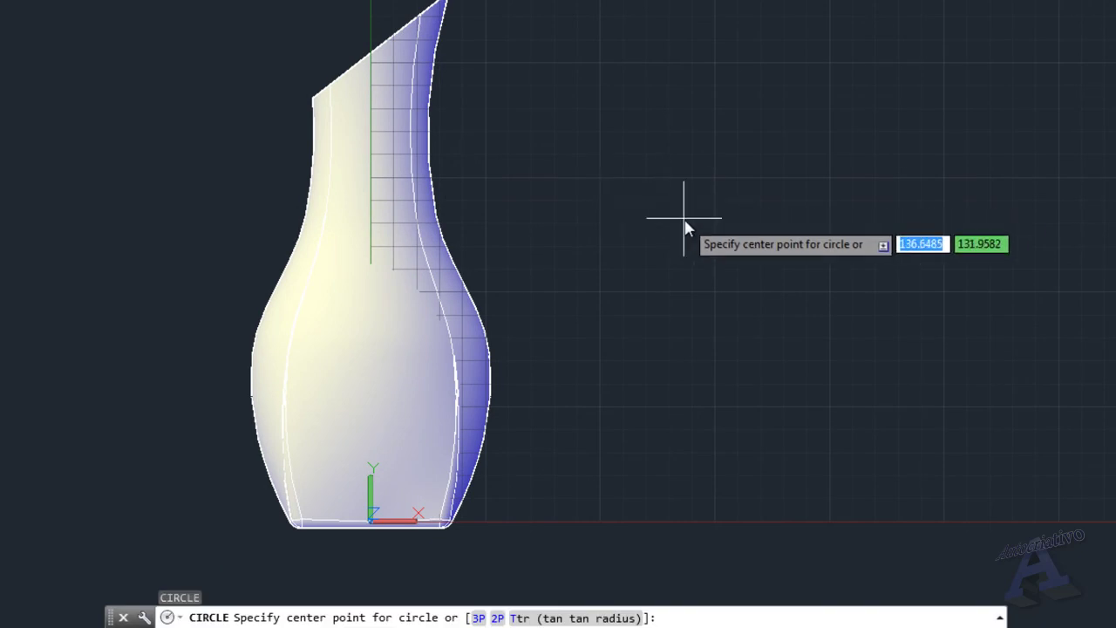
{"action": "left_click", "coordinate": [685, 218]}
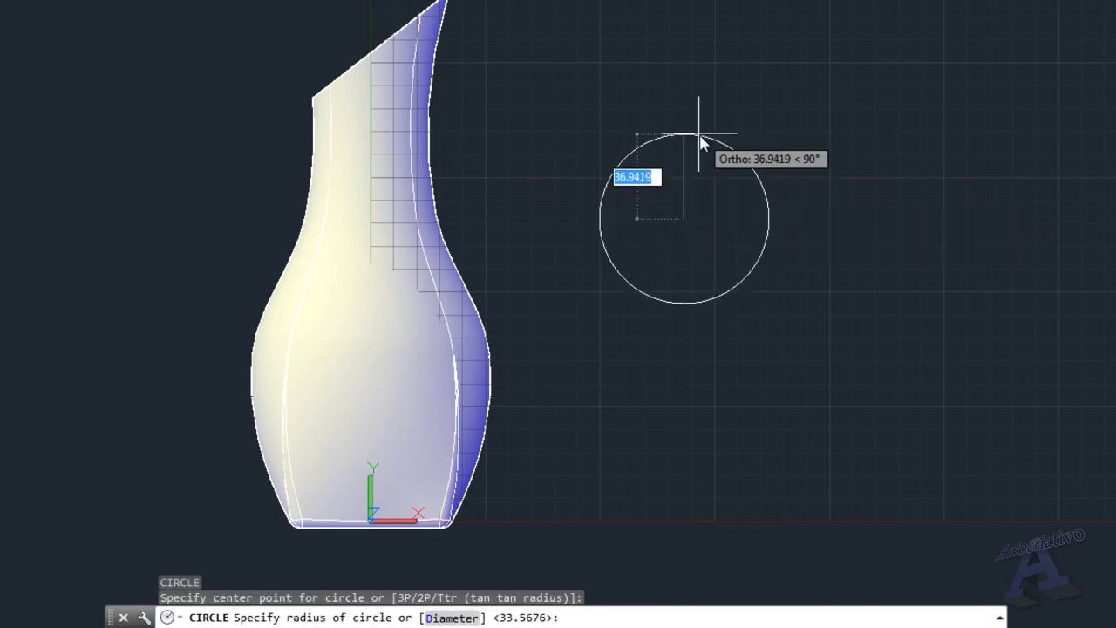
{"action": "left_click", "coordinate": [705, 162]}
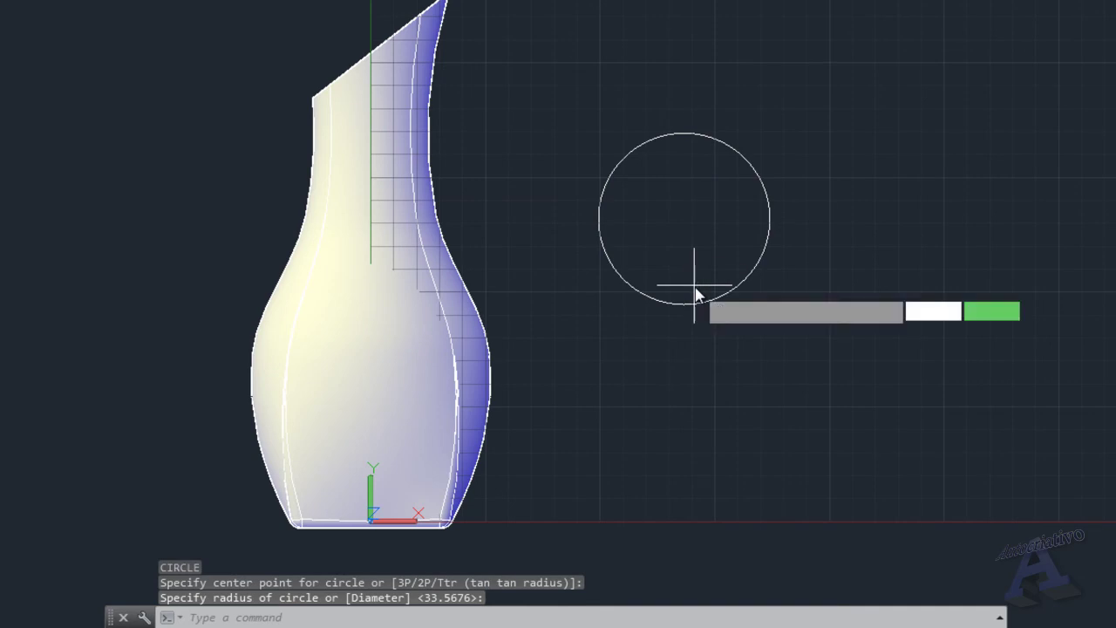
Step: Draw a smaller circle with a radius of about 19.7 below the first one, near the vase's base
{"action": "key", "text": "Return"}
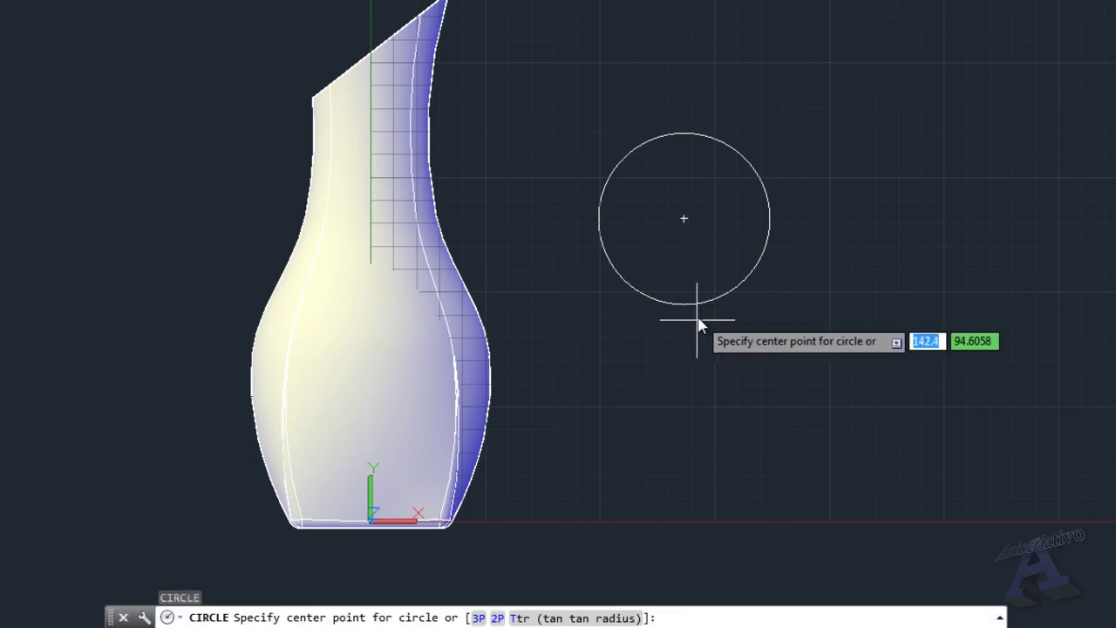
{"action": "left_click", "coordinate": [664, 429]}
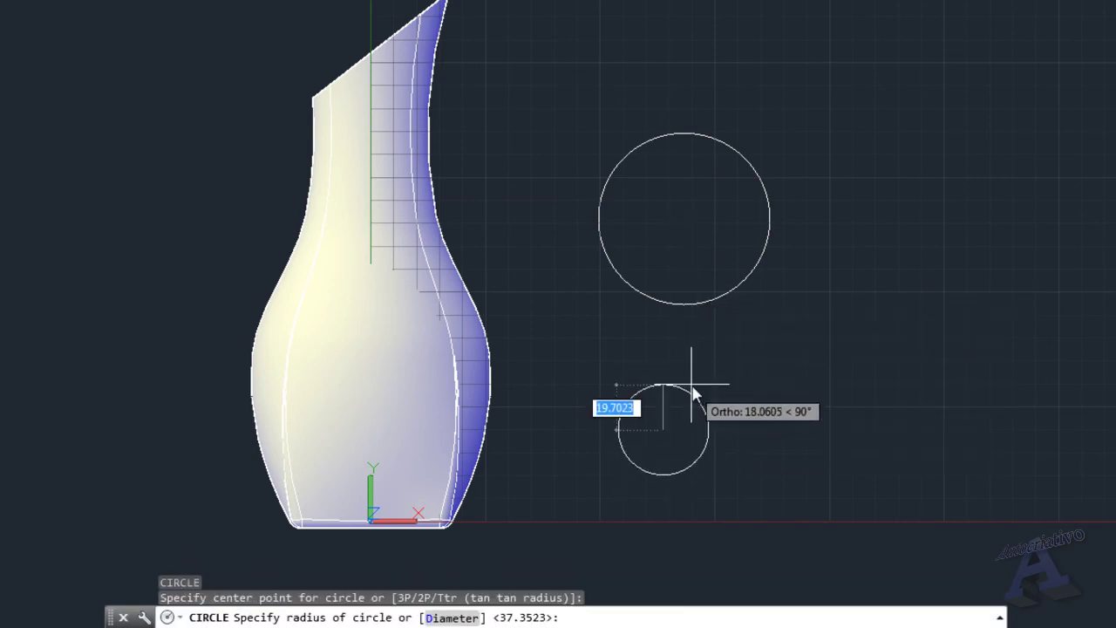
{"action": "left_click", "coordinate": [693, 392]}
{"action": "middle_click_drag", "start_coordinate": [723, 367], "coordinate": [768, 341]}
{"action": "key", "text": "Escape"}
{"action": "type", "text": "u"}
{"action": "key", "text": "Return"}
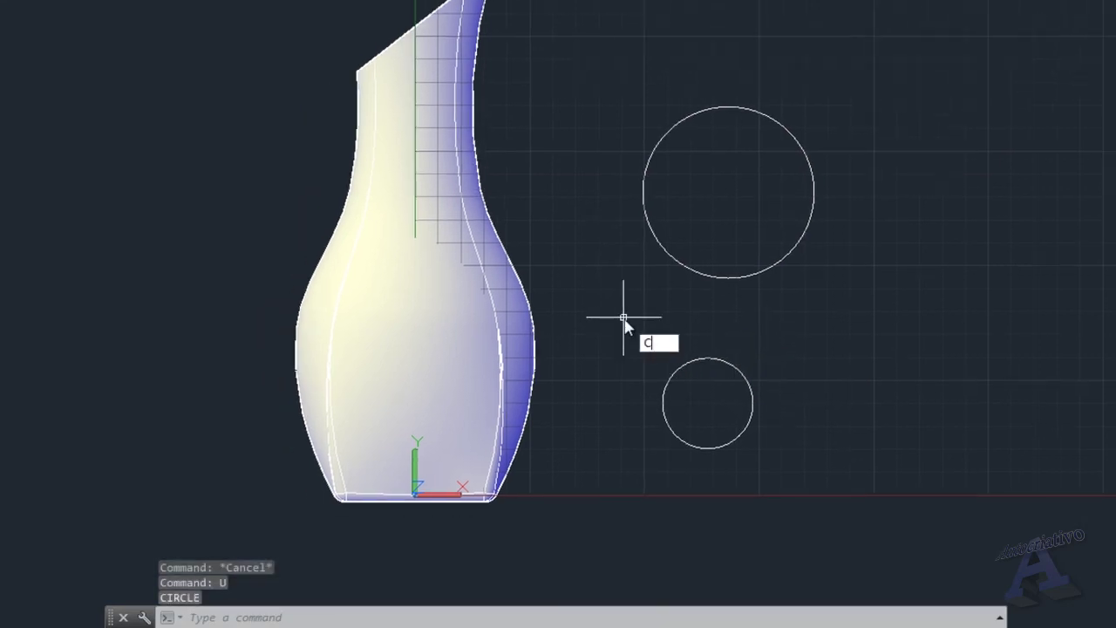
Step: Draw a circle of radius 150 tangent to the outer sides of both small circles, using the tangent-tangent-radius option
{"action": "key", "text": "Return"}
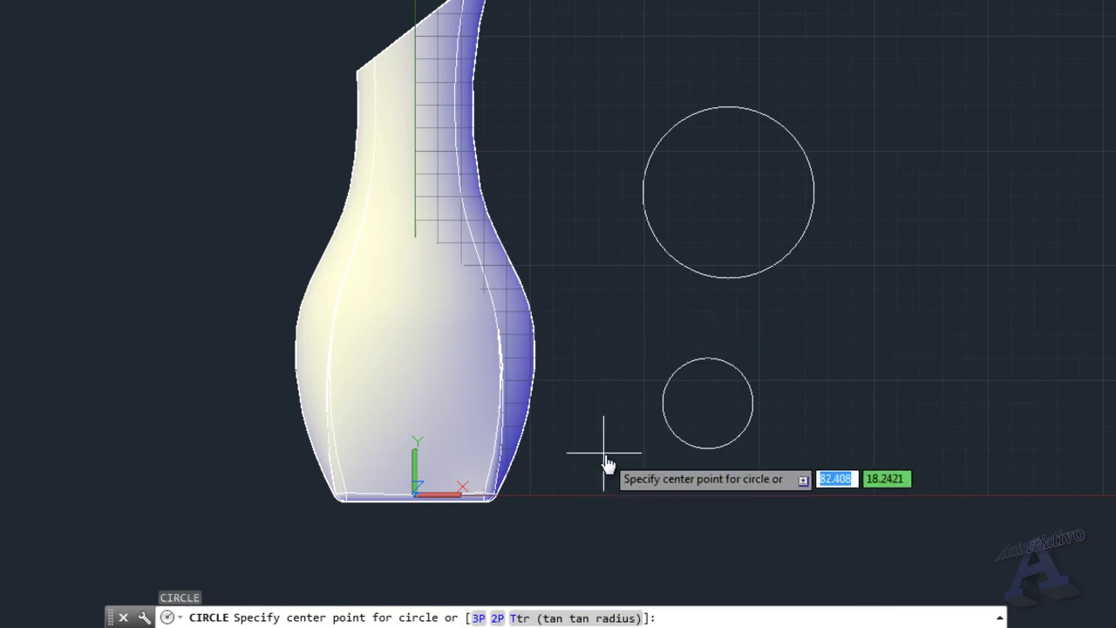
{"action": "key", "text": "Return"}
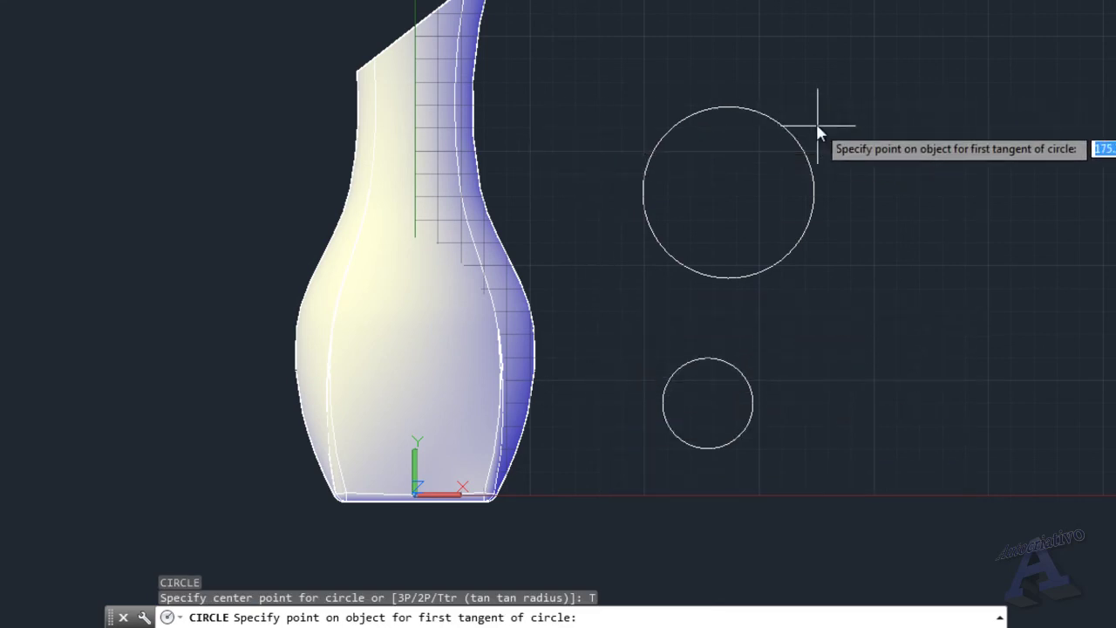
{"action": "left_click", "coordinate": [812, 171]}
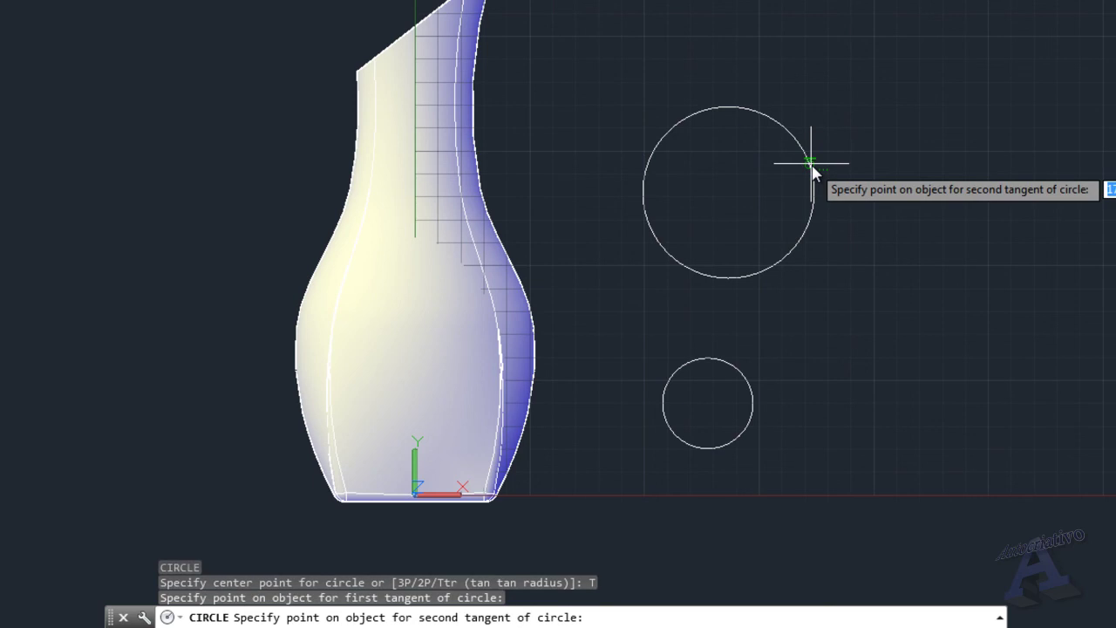
{"action": "left_click", "coordinate": [743, 442]}
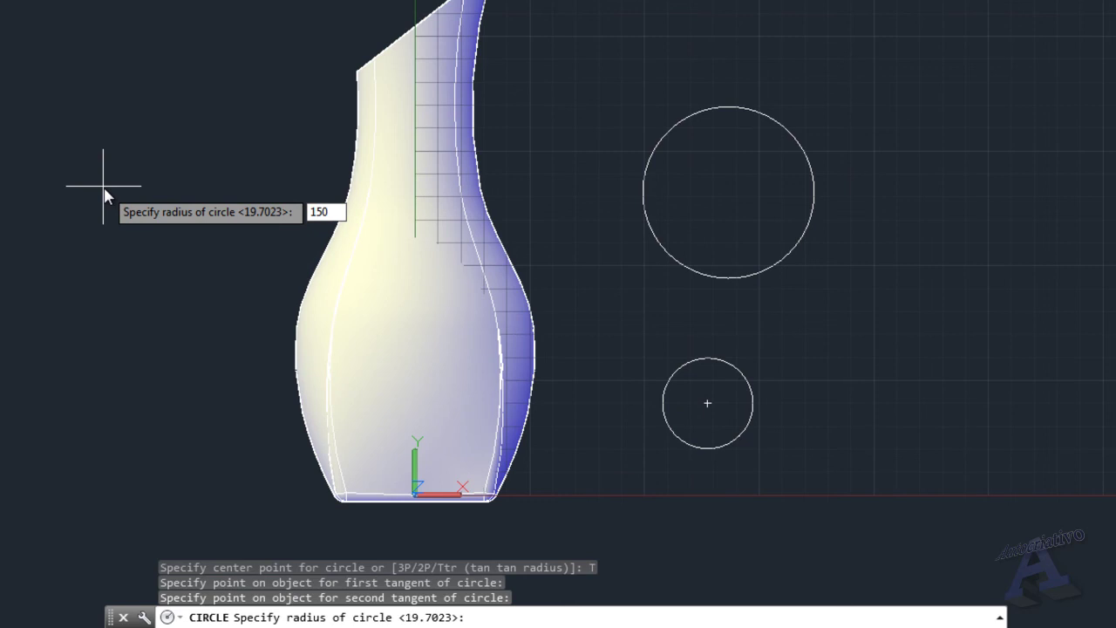
{"action": "key", "text": "Return"}
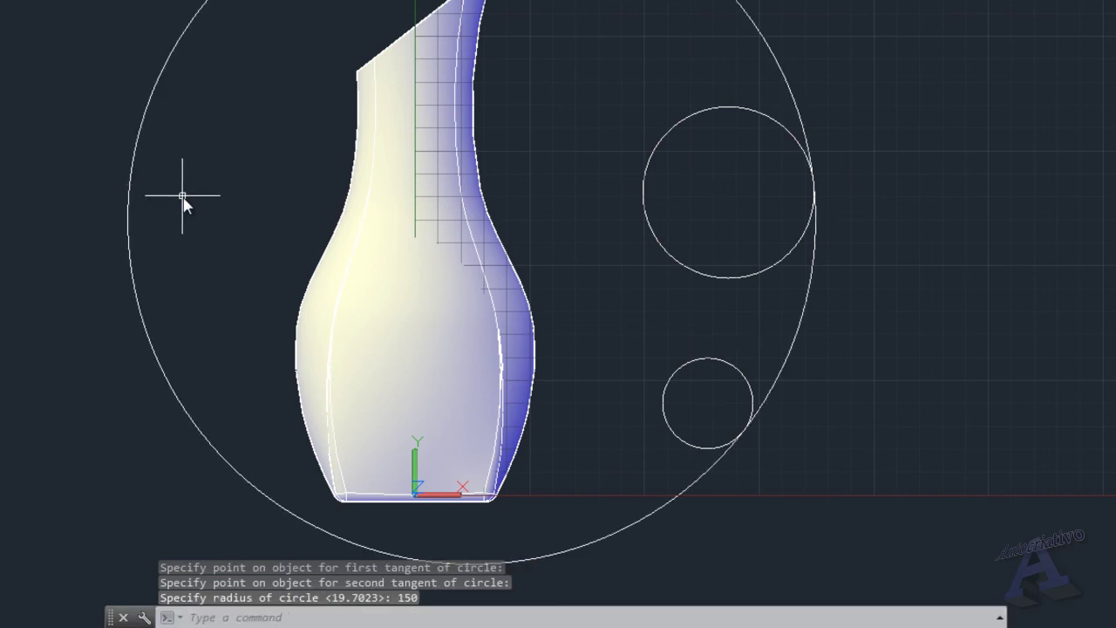
Step: Offset the upper and lower small circles inward by 5
{"action": "scroll", "coordinate": [183, 201], "scroll_direction": "down", "scroll_amount": 2}
{"action": "middle_click_drag", "start_coordinate": [207, 209], "coordinate": [222, 254]}
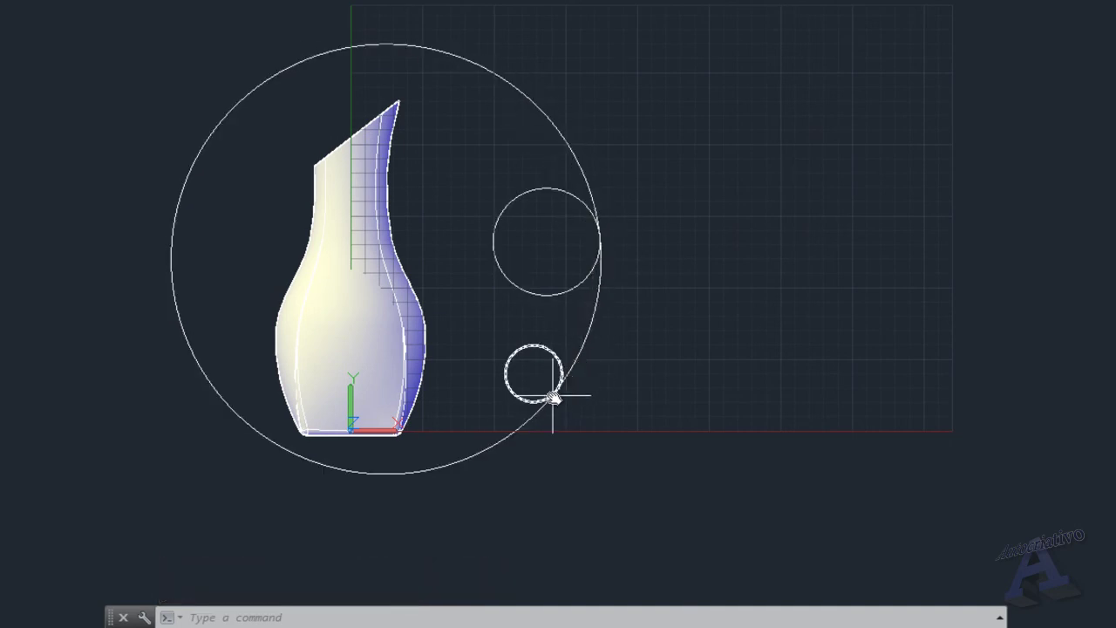
{"action": "scroll", "coordinate": [565, 392], "scroll_direction": "up", "scroll_amount": 2}
{"action": "mouse_move", "coordinate": [571, 386]}
{"action": "middle_mouse_down"}
{"action": "mouse_move", "coordinate": [717, 416]}
{"action": "mouse_move", "coordinate": [731, 461]}
{"action": "middle_mouse_up"}
{"action": "scroll", "coordinate": [938, 280], "scroll_direction": "up", "scroll_amount": 1}
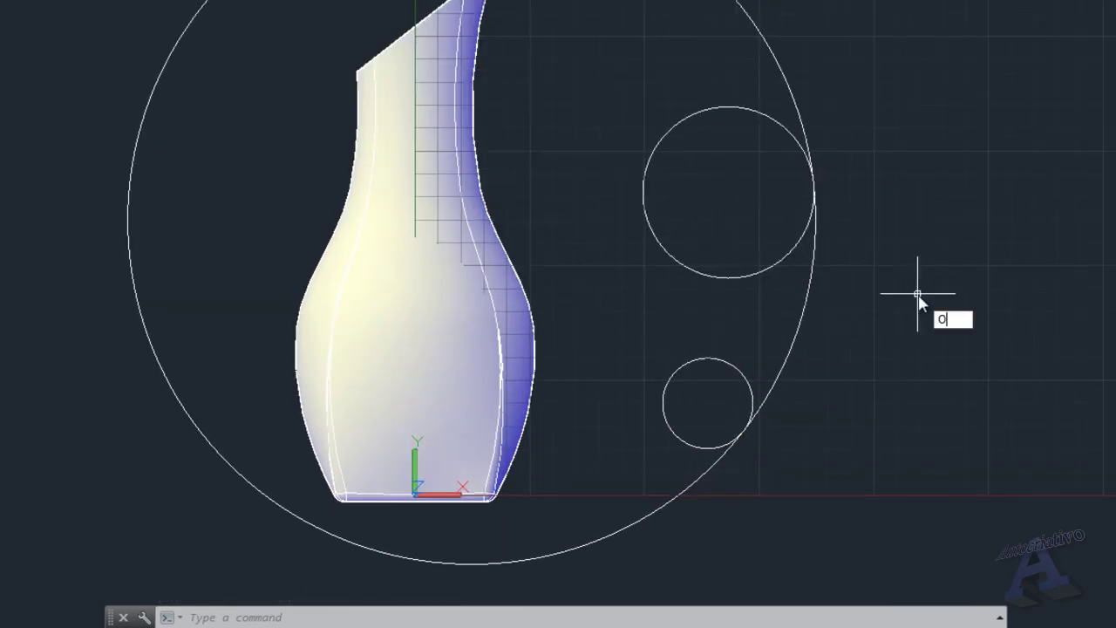
{"action": "key", "text": "Return"}
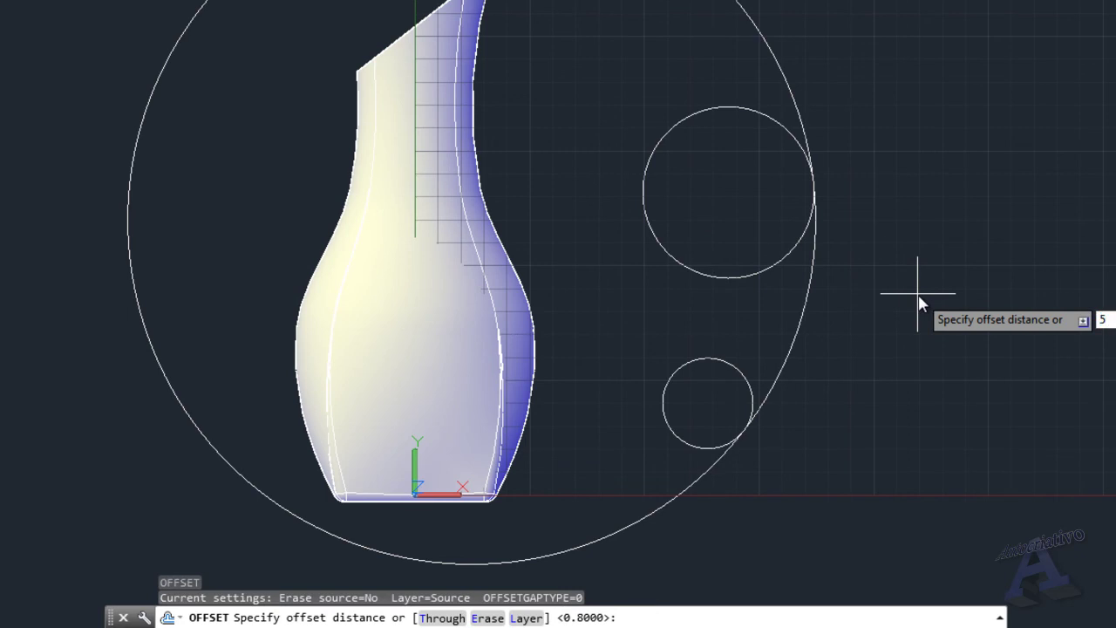
{"action": "key", "text": "Return"}
{"action": "scroll", "coordinate": [748, 144], "scroll_direction": "up", "scroll_amount": 1}
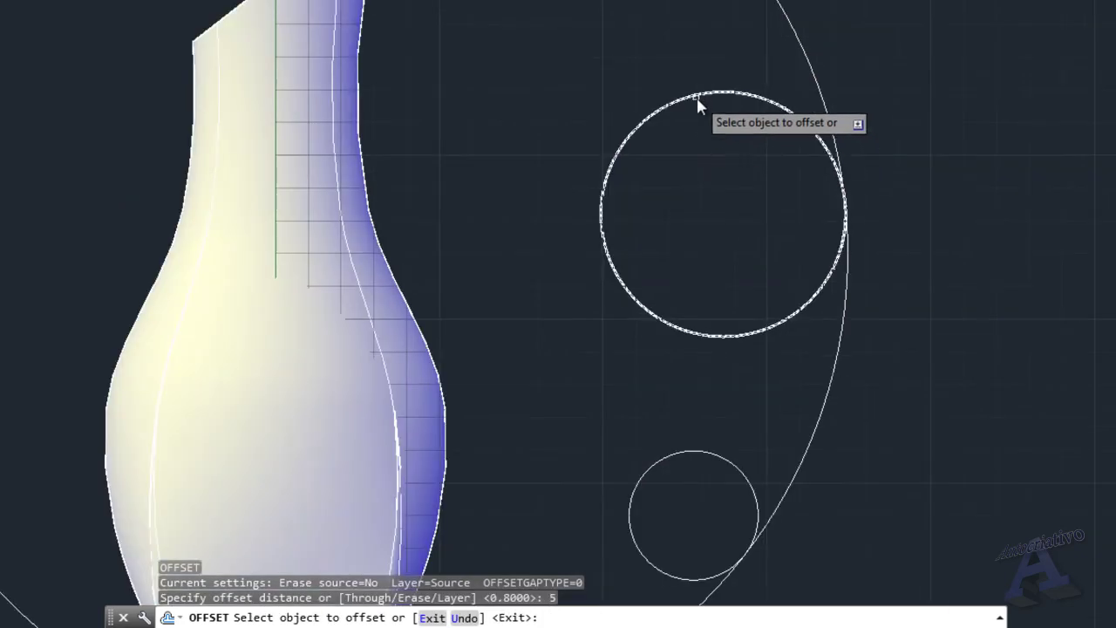
{"action": "left_click", "coordinate": [697, 96]}
{"action": "left_click", "coordinate": [714, 183]}
{"action": "middle_click_drag", "start_coordinate": [729, 336], "coordinate": [777, 207]}
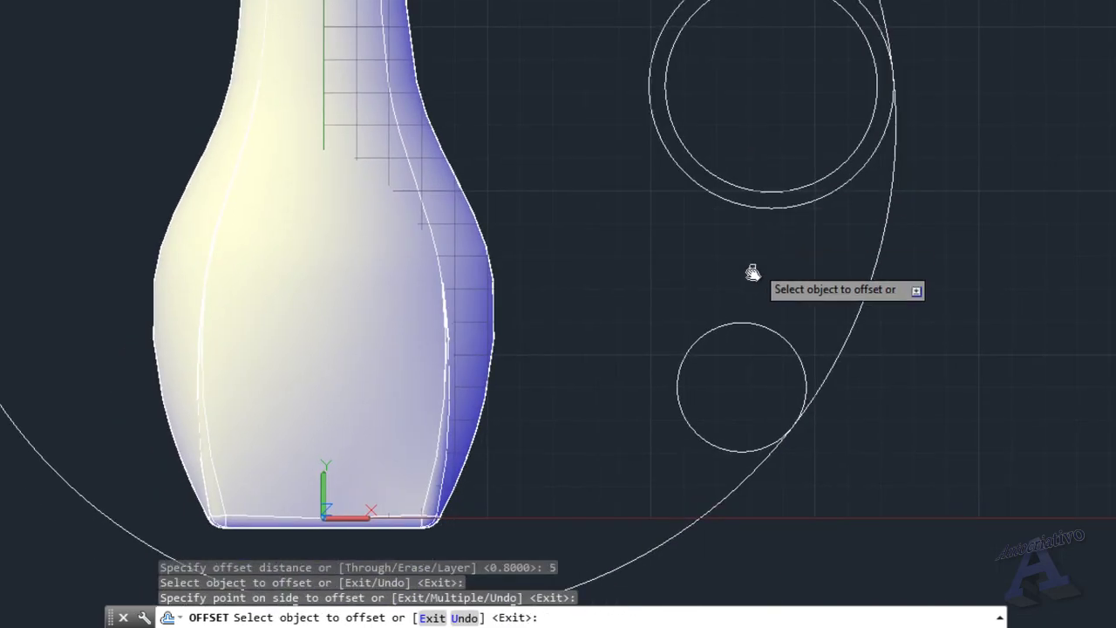
{"action": "left_click", "coordinate": [741, 323]}
{"action": "left_click", "coordinate": [742, 380]}
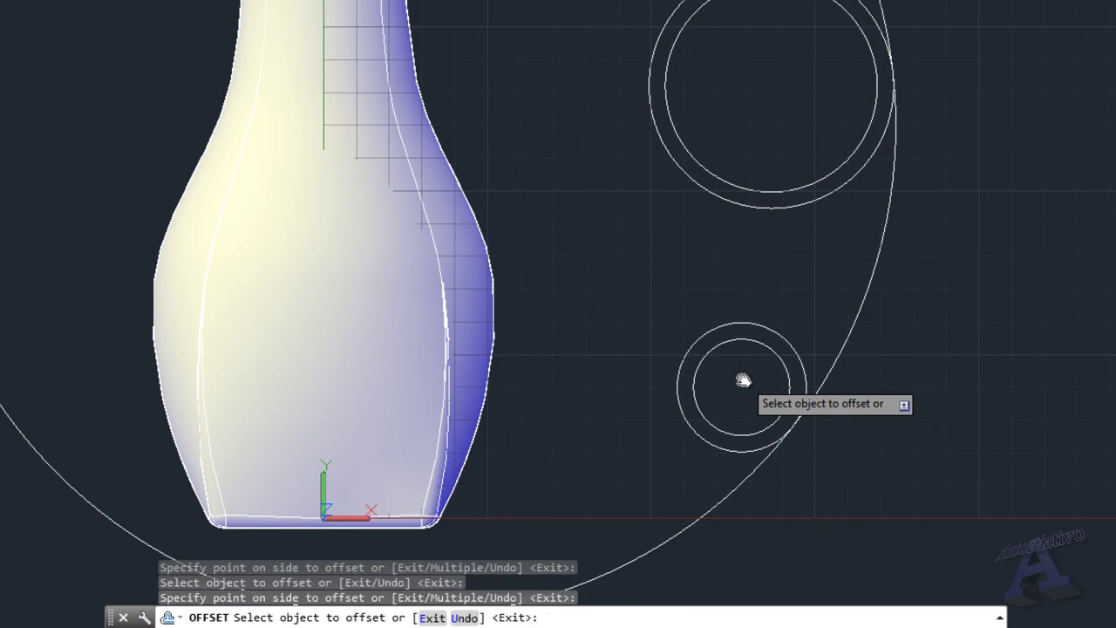
Step: Offset the large tangent circle inward by the same distance of 5 and end the Offset command
{"action": "left_click", "coordinate": [870, 284]}
{"action": "left_click", "coordinate": [712, 258]}
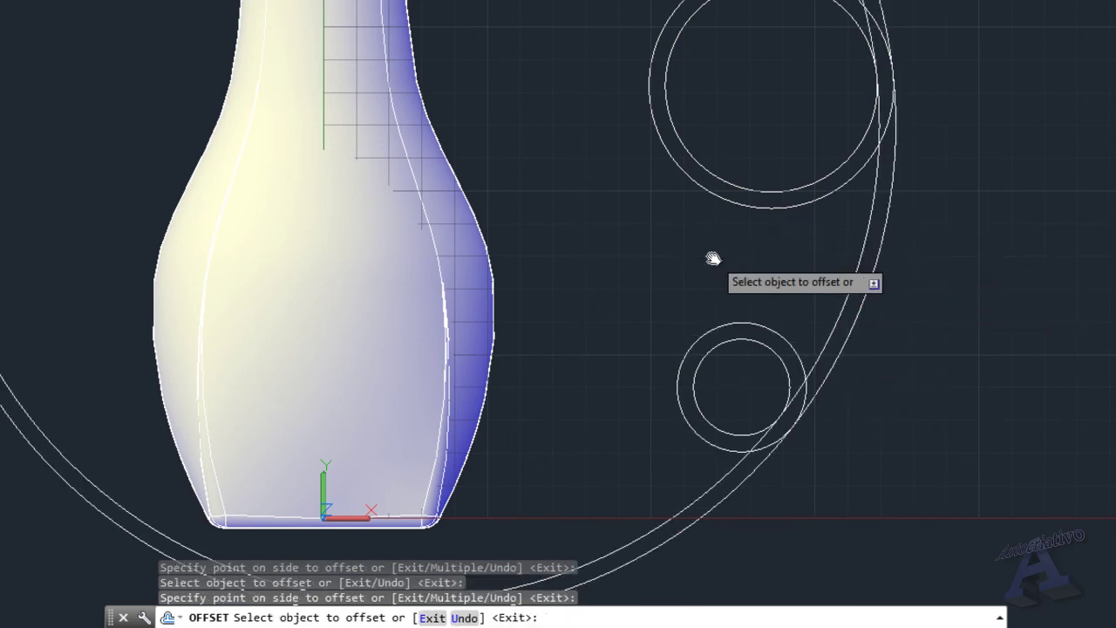
{"action": "scroll", "coordinate": [716, 262], "scroll_direction": "down", "scroll_amount": 2}
{"action": "key", "text": "Escape"}
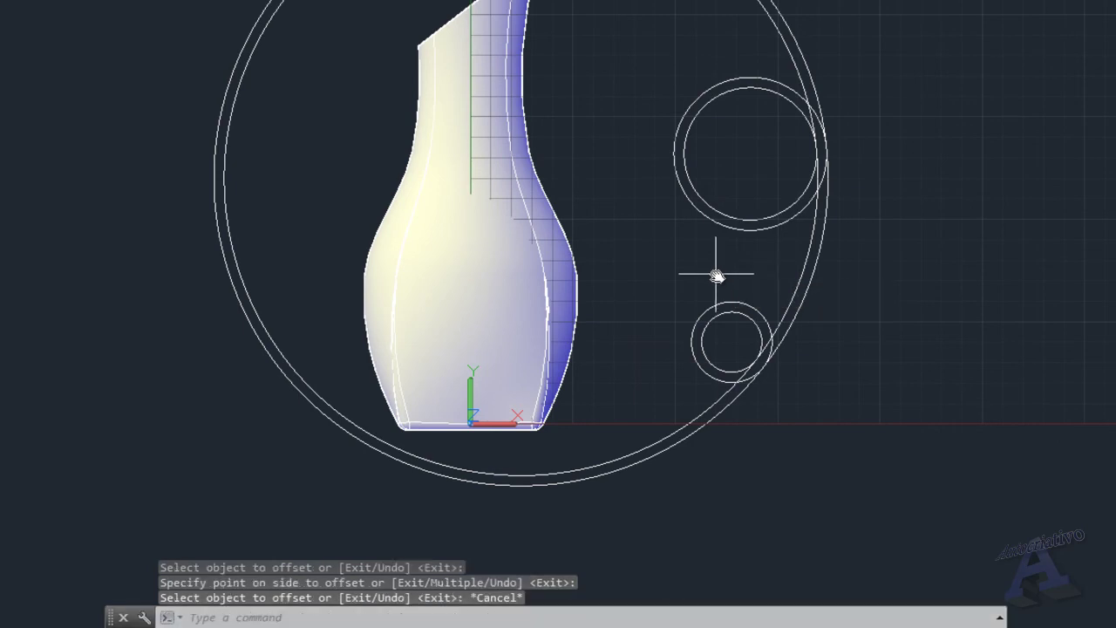
Step: Trim away the large arcs beyond the upper ring and the overlapping pieces where they join it, using all objects as cutting edges
{"action": "middle_click_drag", "start_coordinate": [692, 228], "coordinate": [672, 304]}
{"action": "scroll", "coordinate": [703, 254], "scroll_direction": "up", "scroll_amount": 2}
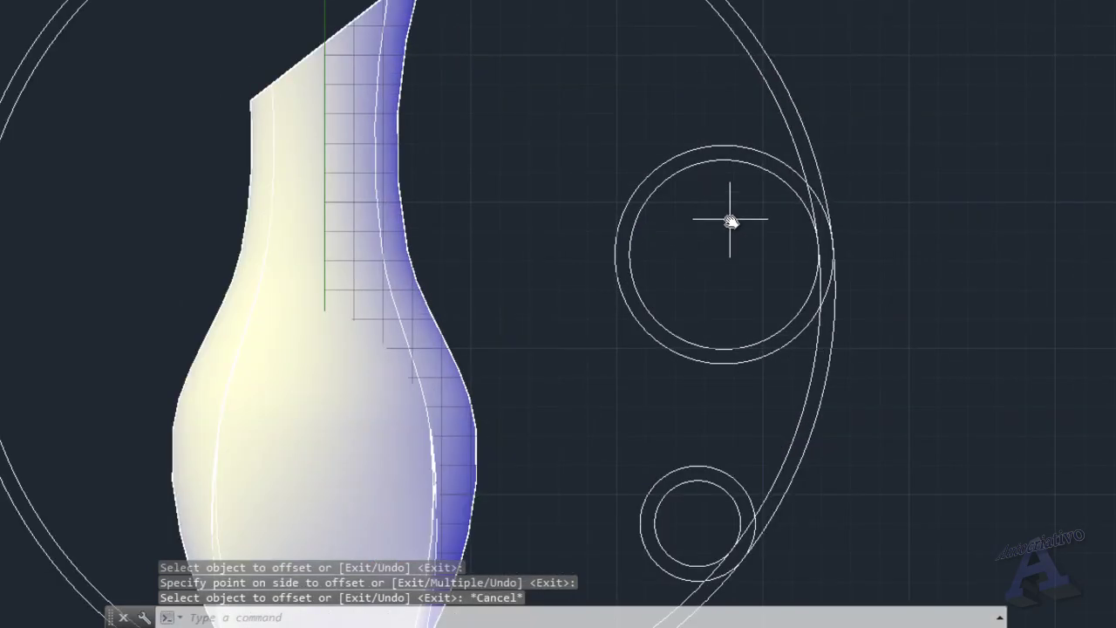
{"action": "key", "text": "Return"}
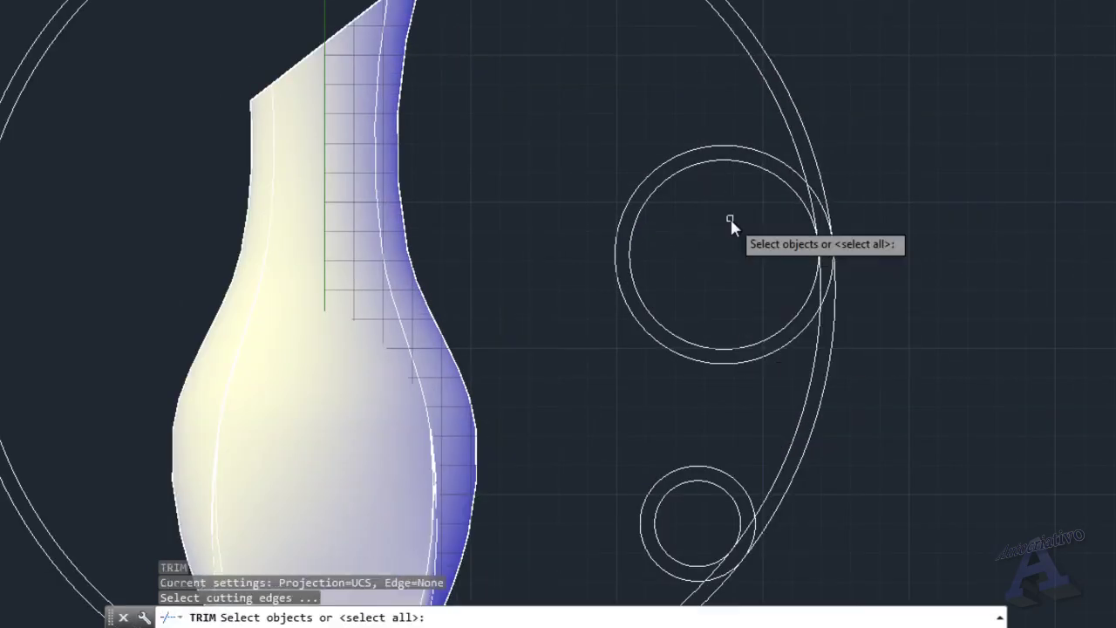
{"action": "key", "text": "Return"}
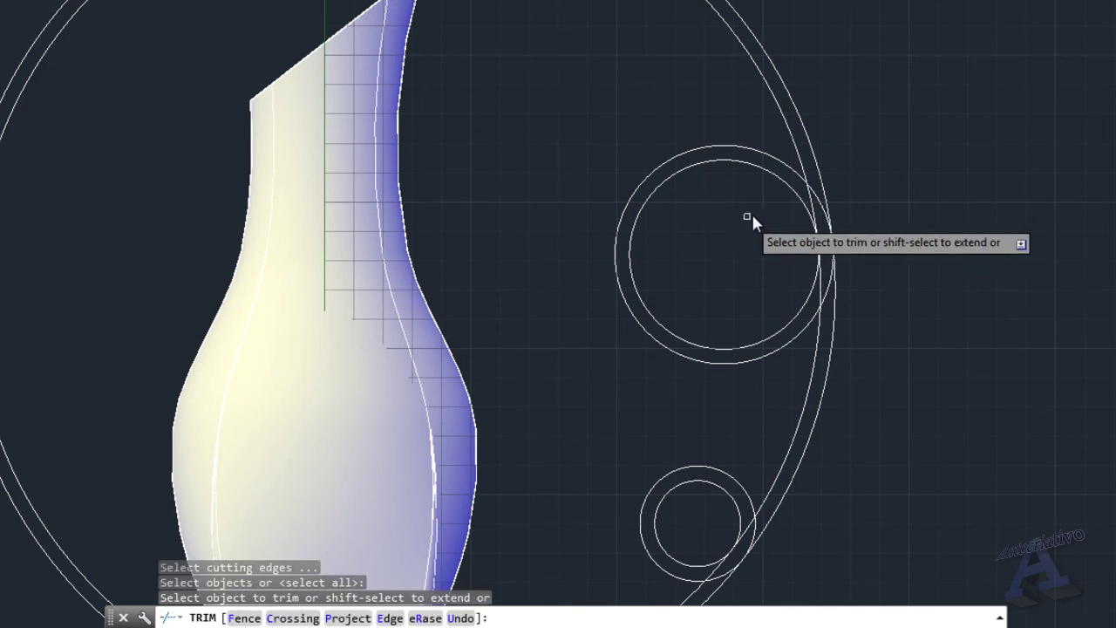
{"action": "scroll", "coordinate": [758, 207], "scroll_direction": "up", "scroll_amount": 2}
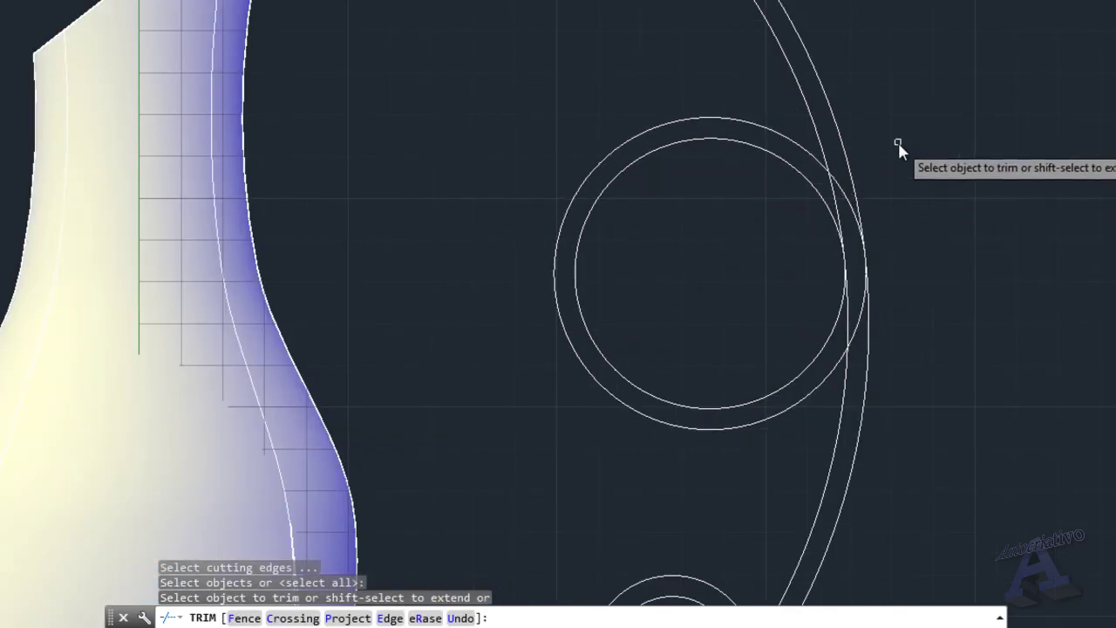
{"action": "left_click", "coordinate": [812, 64]}
{"action": "mouse_move", "coordinate": [869, 392]}
{"action": "middle_mouse_down"}
{"action": "mouse_move", "coordinate": [884, 281]}
{"action": "mouse_move", "coordinate": [823, 121]}
{"action": "mouse_move", "coordinate": [842, 241]}
{"action": "middle_mouse_up"}
{"action": "scroll", "coordinate": [823, 121], "scroll_direction": "up", "scroll_amount": 2}
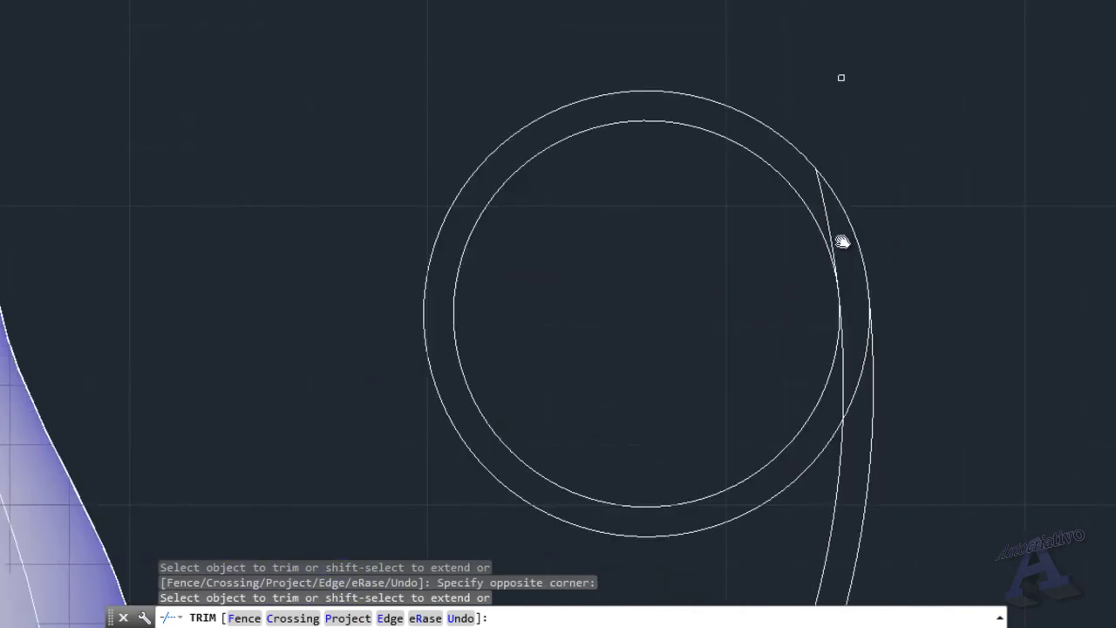
{"action": "scroll", "coordinate": [835, 211], "scroll_direction": "up", "scroll_amount": 2}
{"action": "middle_click_drag", "start_coordinate": [844, 306], "coordinate": [857, 98]}
{"action": "left_click", "coordinate": [882, 263]}
{"action": "left_click", "coordinate": [874, 258]}
Step: Trim the overlaps where the curved strip meets the lower ring and delete the leftover arc segment there
{"action": "scroll", "coordinate": [727, 352], "scroll_direction": "down", "scroll_amount": 5}
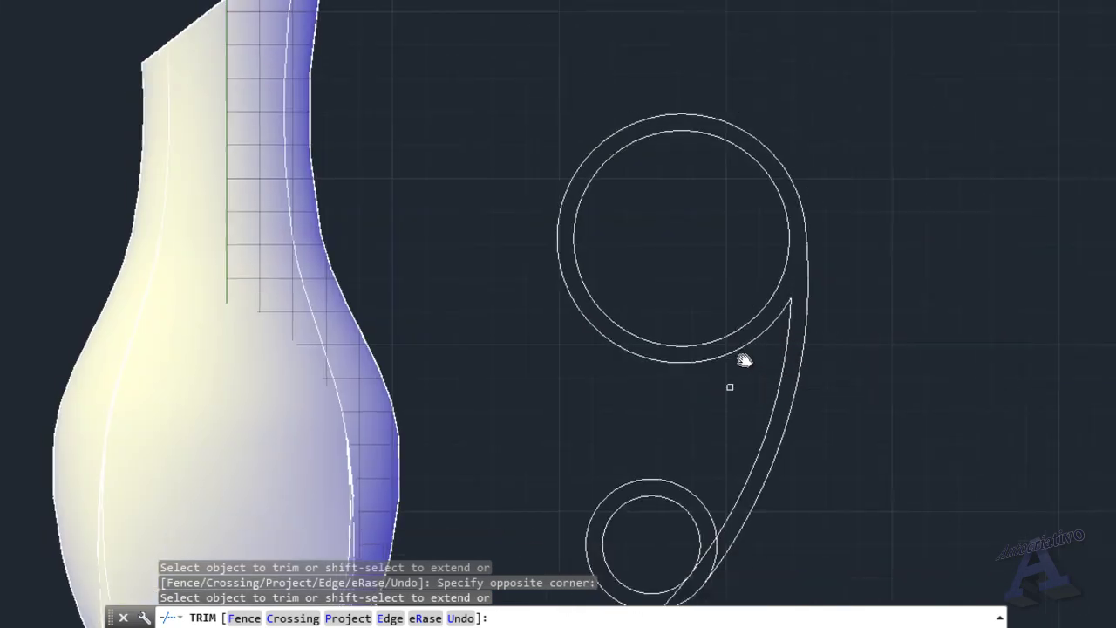
{"action": "scroll", "coordinate": [685, 324], "scroll_direction": "up", "scroll_amount": 4}
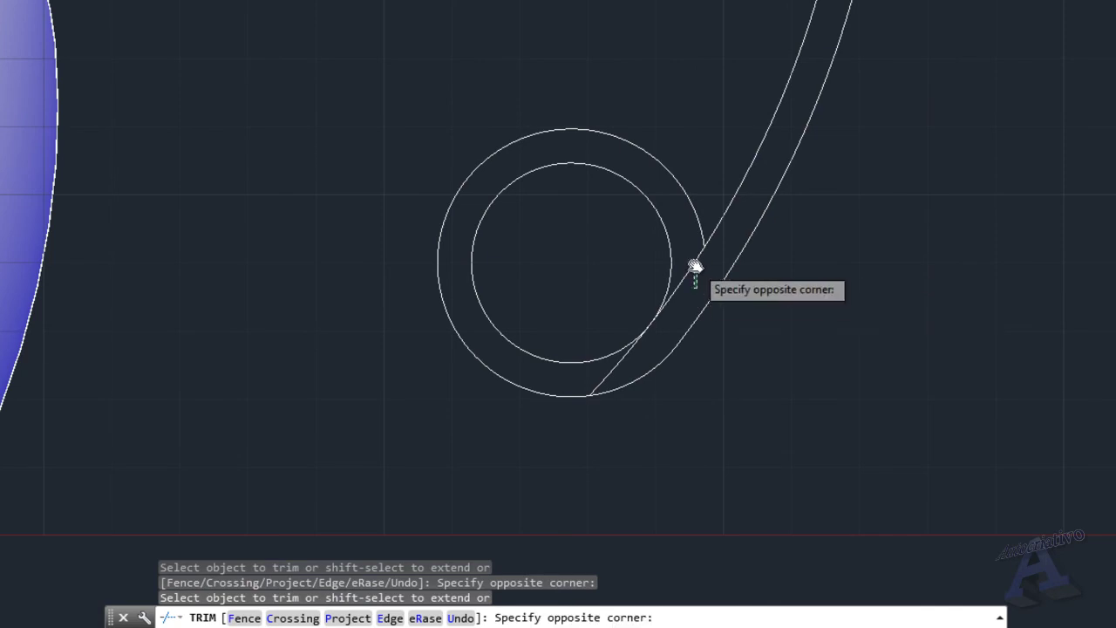
{"action": "middle_click_drag", "start_coordinate": [667, 308], "coordinate": [712, 256]}
{"action": "key", "text": "Escape"}
{"action": "mouse_move", "coordinate": [672, 294]}
{"action": "middle_mouse_down"}
{"action": "mouse_move", "coordinate": [717, 282]}
{"action": "mouse_move", "coordinate": [700, 280]}
{"action": "middle_mouse_up"}
{"action": "left_click", "coordinate": [671, 285]}
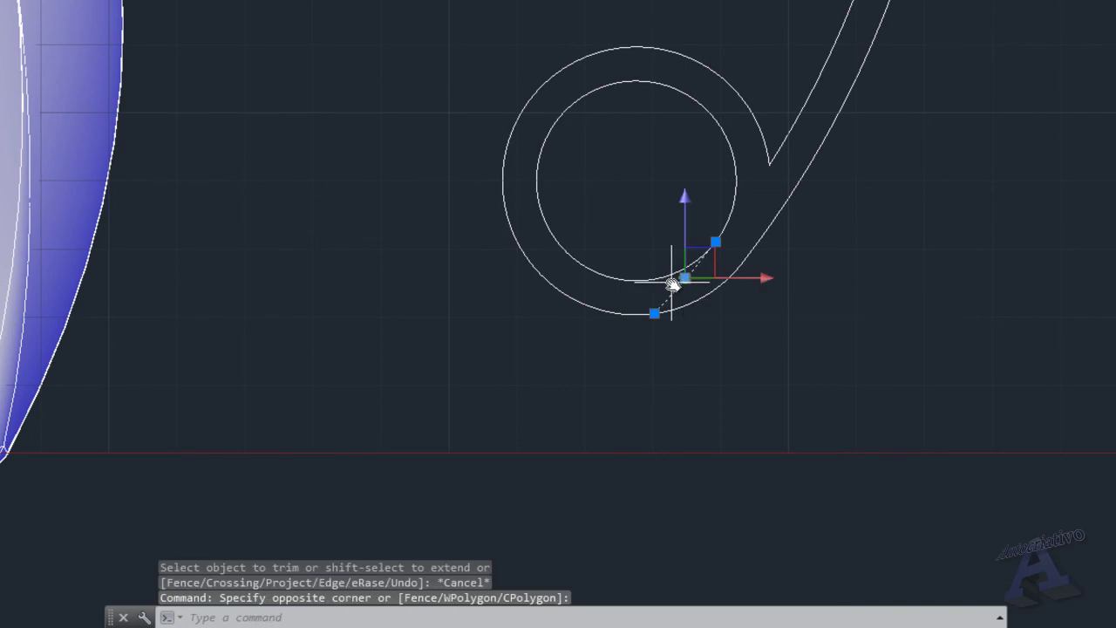
{"action": "key", "text": "Delete"}
Step: Orbit to a 3D view of the vase and handle outline and reset the UCS to World
{"action": "scroll", "coordinate": [691, 272], "scroll_direction": "down", "scroll_amount": 3}
{"action": "mouse_move", "coordinate": [781, 249]}
{"action": "middle_mouse_down"}
{"action": "mouse_move", "coordinate": [732, 351]}
{"action": "mouse_move", "coordinate": [697, 363]}
{"action": "middle_mouse_up"}
{"action": "middle_click_drag", "start_coordinate": [714, 287], "coordinate": [870, 411], "text": "shift"}
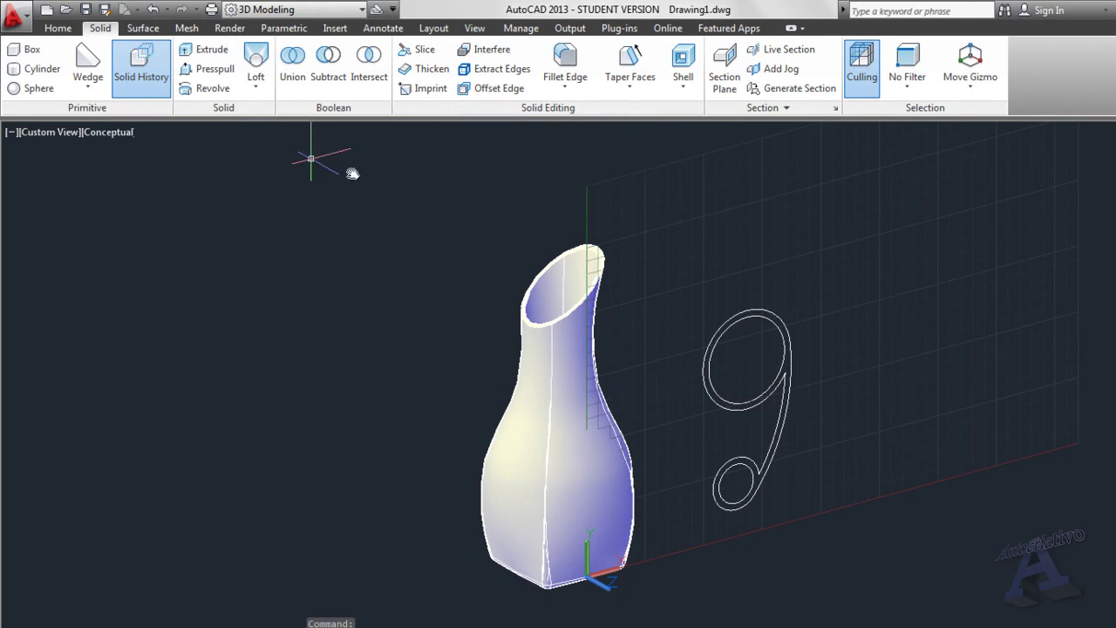
{"action": "left_click", "coordinate": [58, 29]}
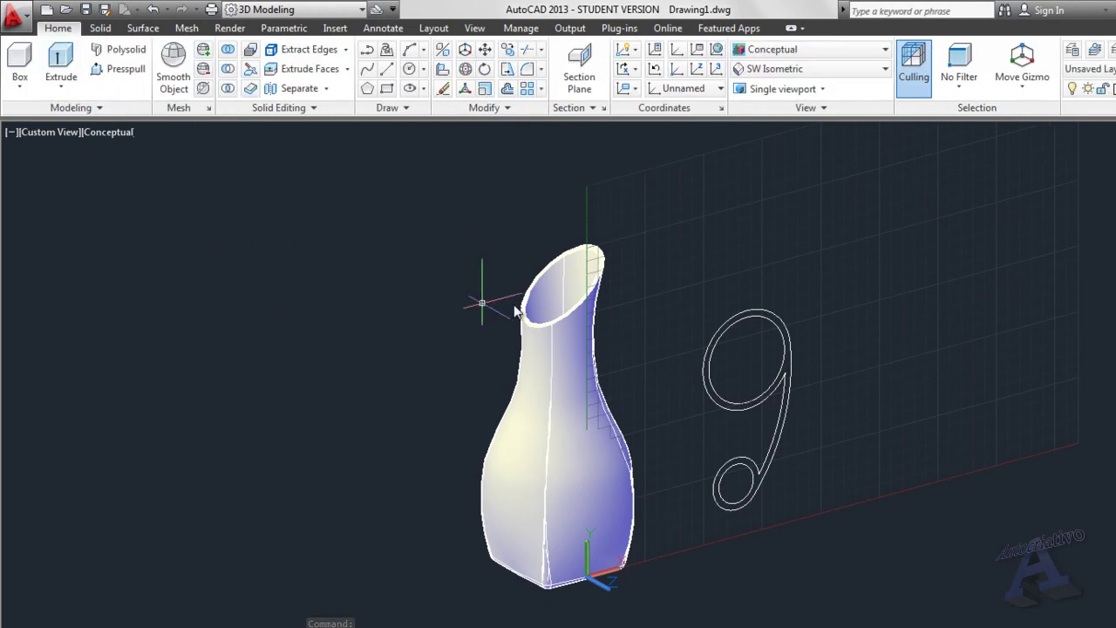
{"action": "left_click", "coordinate": [715, 49]}
Step: Presspull the closed area between the handle outlines to a height of 8
{"action": "middle_click_drag", "start_coordinate": [667, 462], "coordinate": [809, 401]}
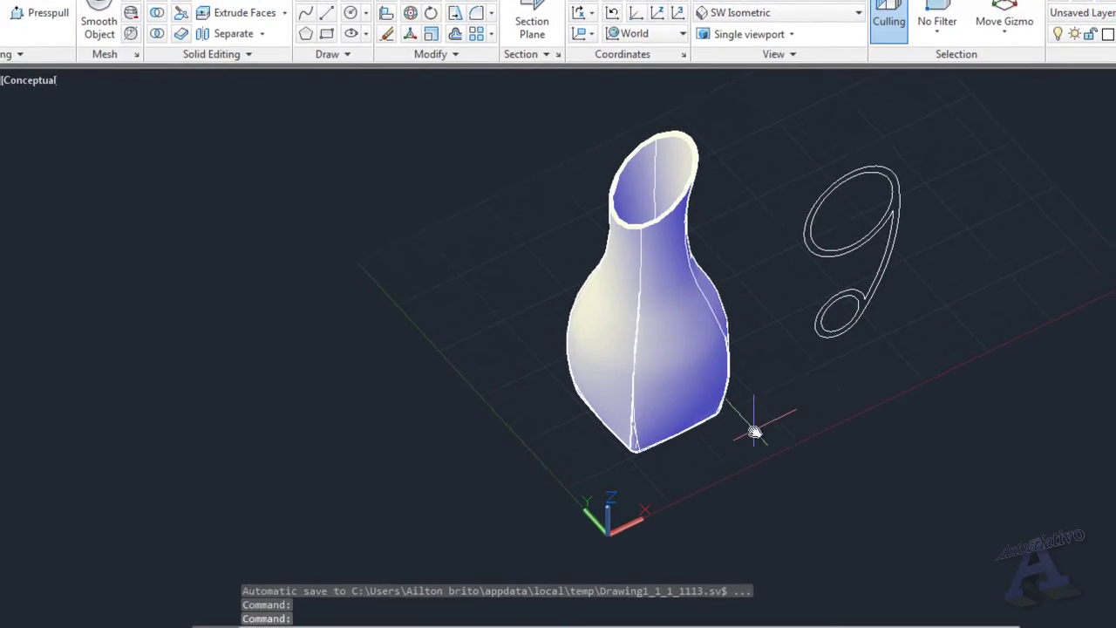
{"action": "scroll", "coordinate": [786, 455], "scroll_direction": "up", "scroll_amount": 2}
{"action": "middle_click_drag", "start_coordinate": [789, 452], "coordinate": [770, 483]}
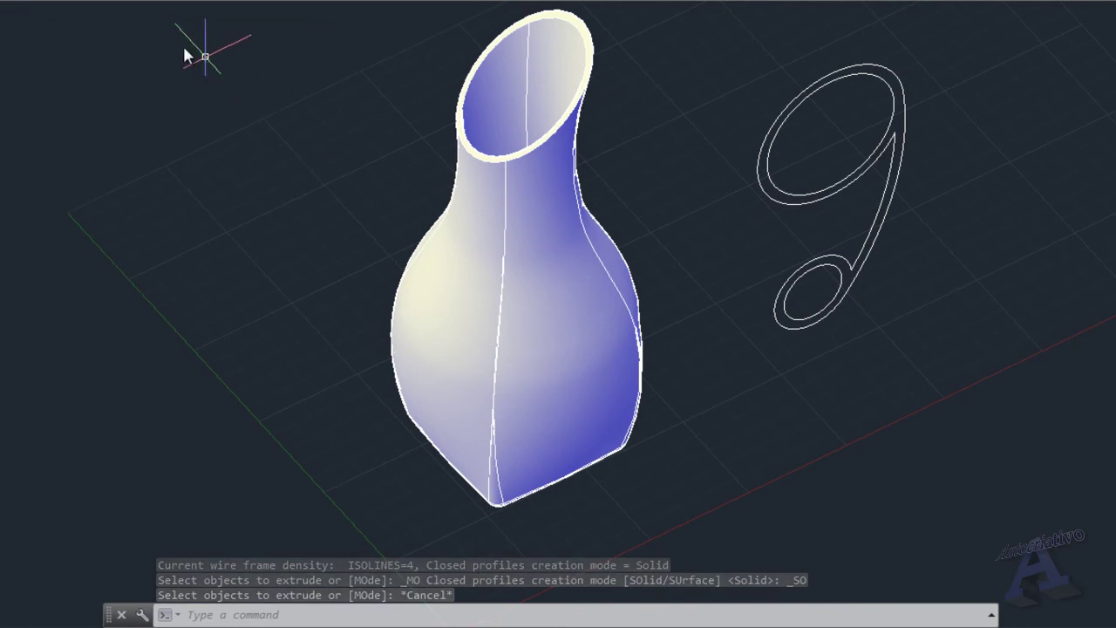
{"action": "left_click", "coordinate": [140, 2]}
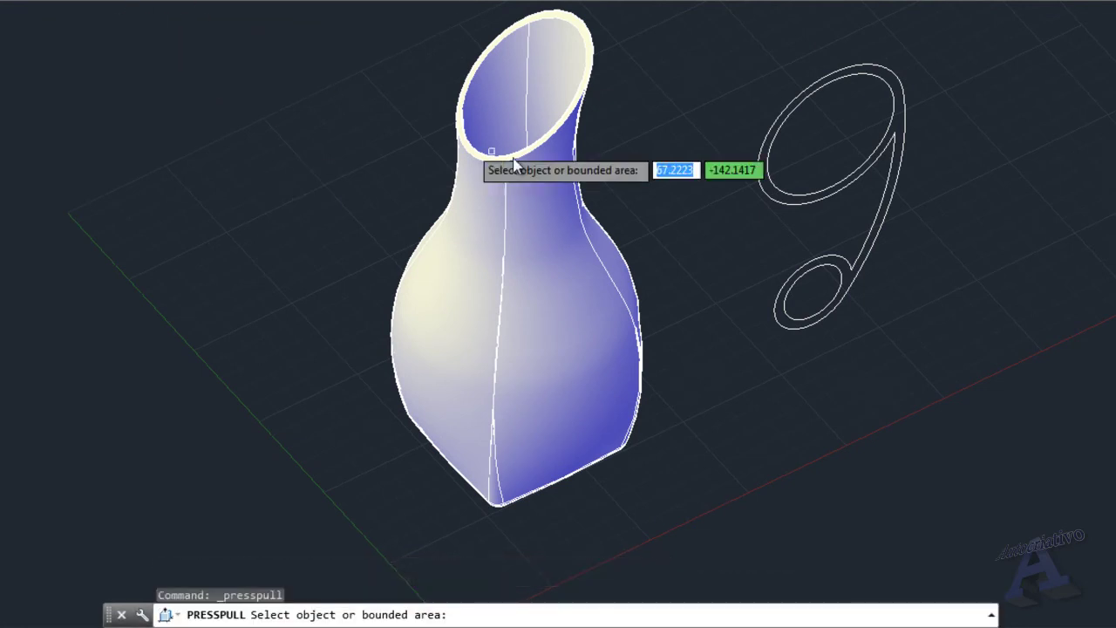
{"action": "scroll", "coordinate": [837, 224], "scroll_direction": "up", "scroll_amount": 5}
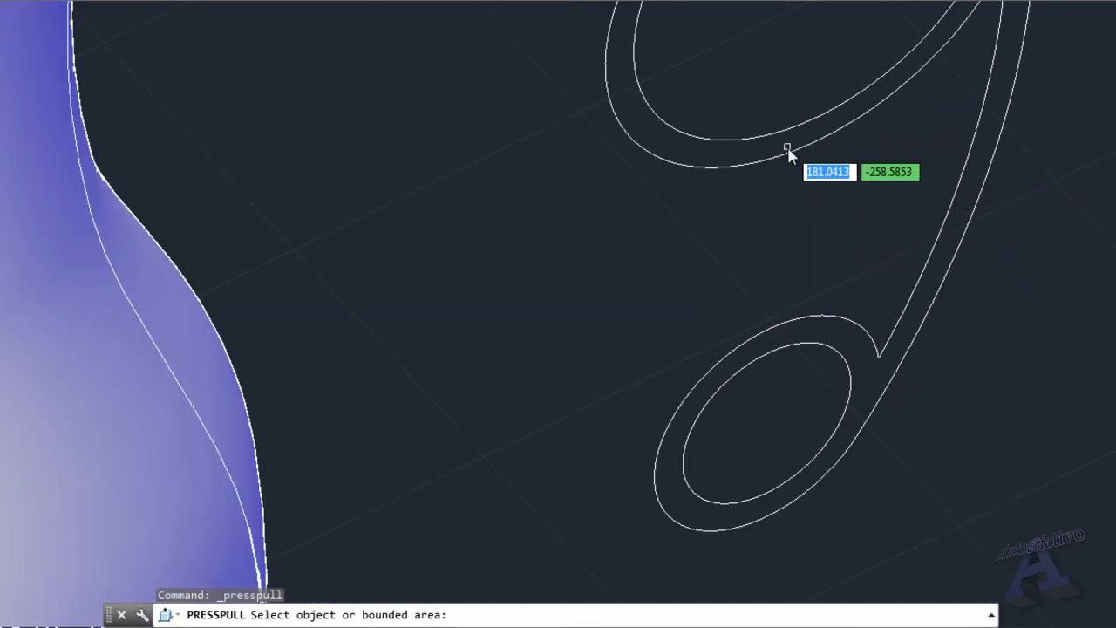
{"action": "scroll", "coordinate": [789, 154], "scroll_direction": "down", "scroll_amount": 5}
{"action": "middle_click_drag", "start_coordinate": [799, 177], "coordinate": [648, 314], "text": "shift"}
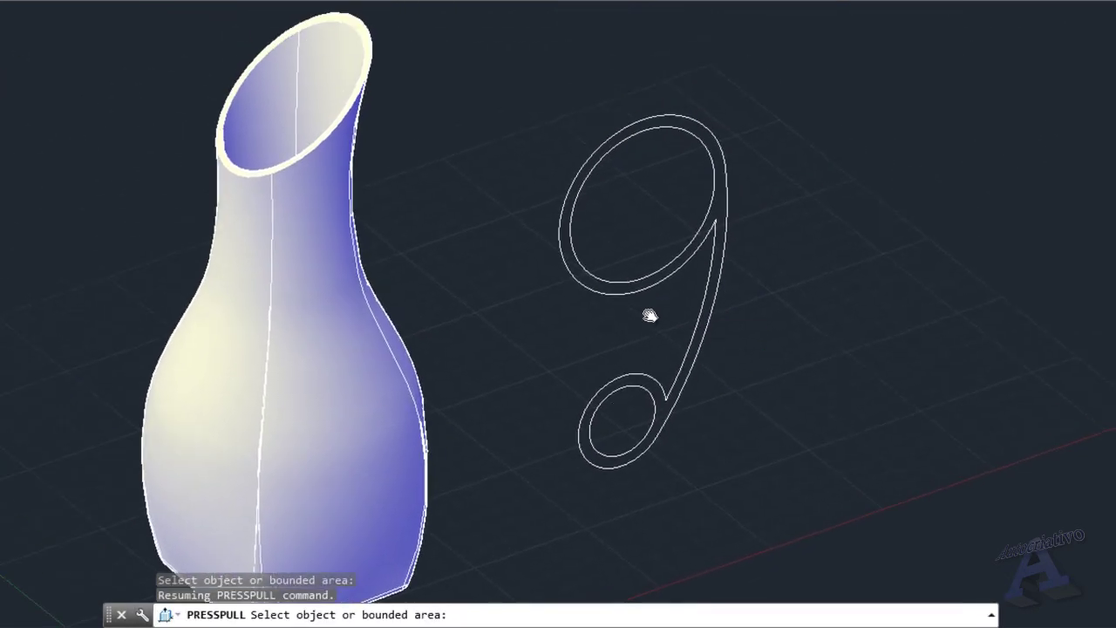
{"action": "scroll", "coordinate": [645, 310], "scroll_direction": "up", "scroll_amount": 3}
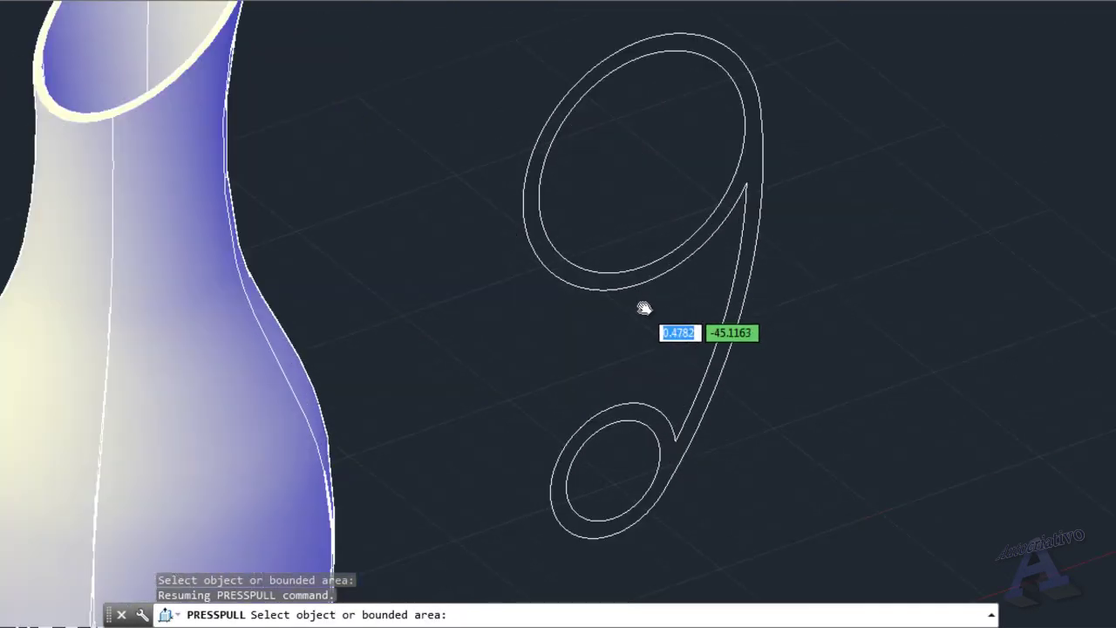
{"action": "left_click", "coordinate": [666, 264]}
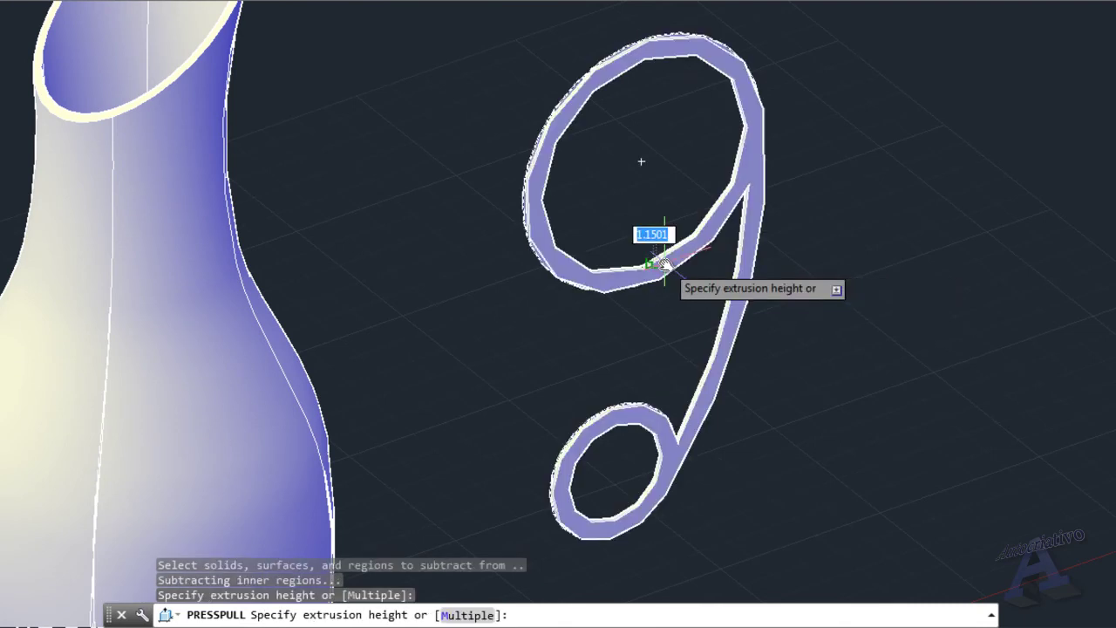
{"action": "middle_click_drag", "start_coordinate": [880, 418], "coordinate": [787, 249]}
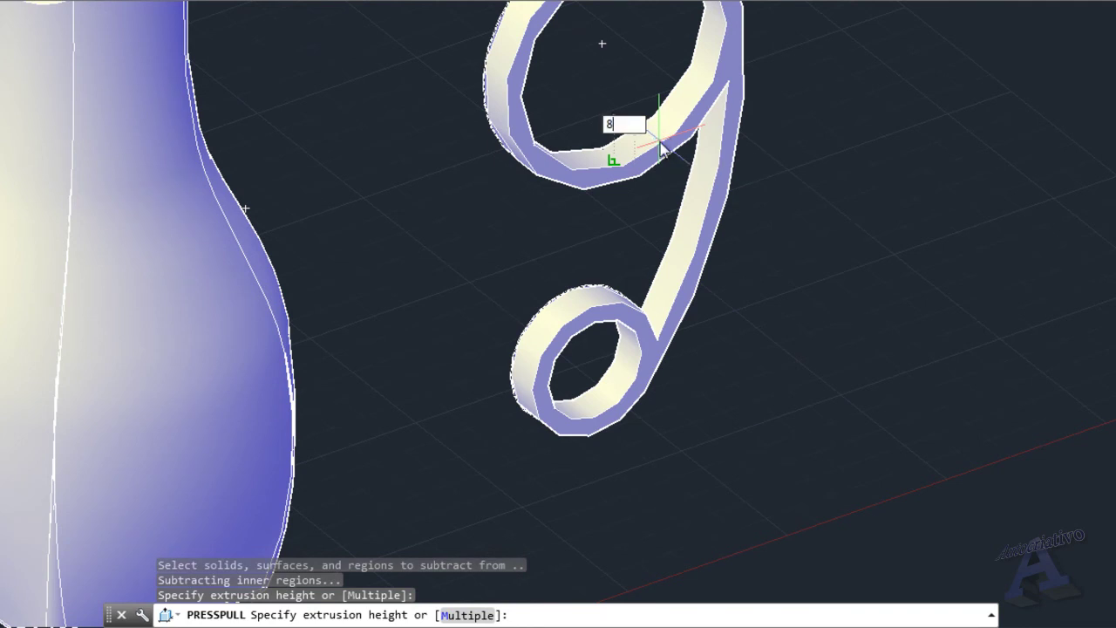
{"action": "key", "text": "Return"}
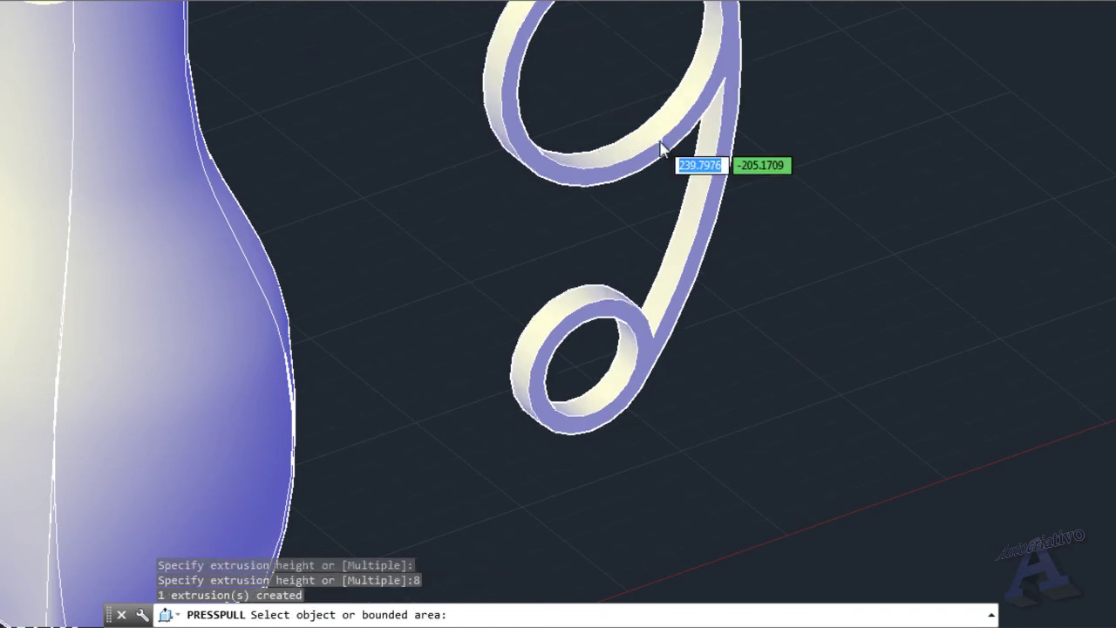
{"action": "key", "text": "Return"}
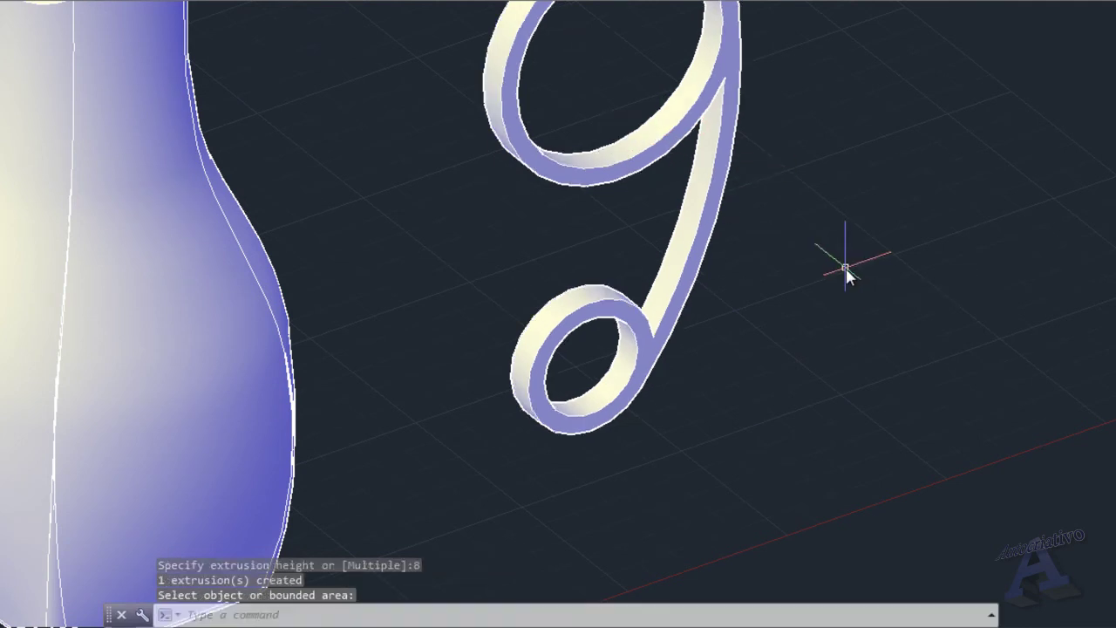
Step: Start a Move of the handle solid, with the midpoint of a cross edge on its outer curved face as base point
{"action": "middle_click_drag", "start_coordinate": [834, 321], "coordinate": [660, 304], "text": "shift"}
{"action": "scroll", "coordinate": [741, 194], "scroll_direction": "up", "scroll_amount": 2}
{"action": "middle_click_drag", "start_coordinate": [742, 194], "coordinate": [756, 266]}
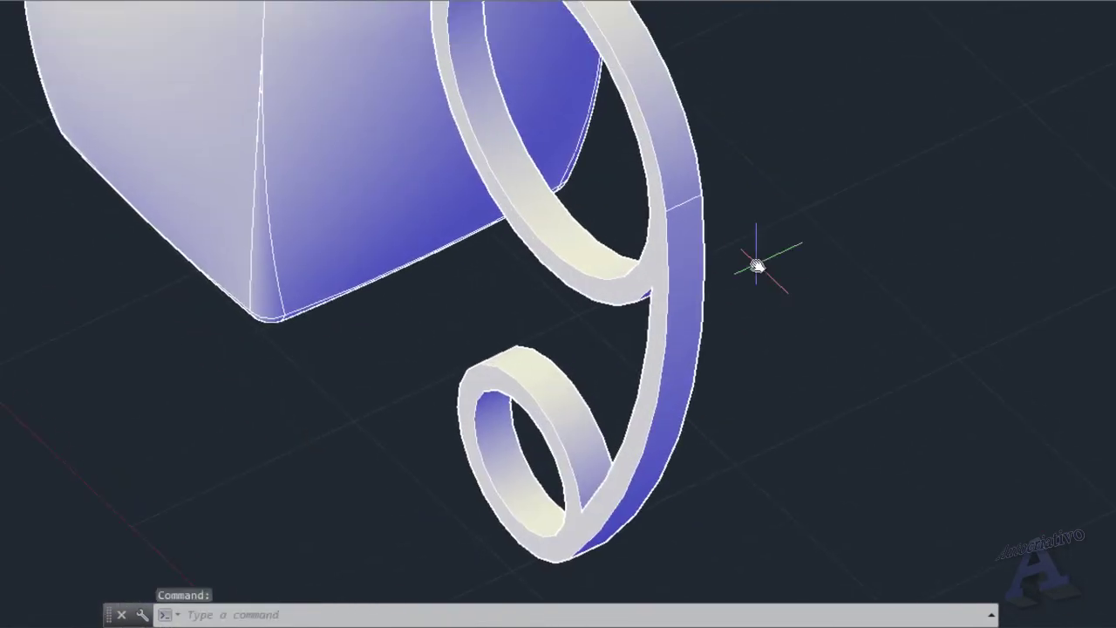
{"action": "key", "text": "Return"}
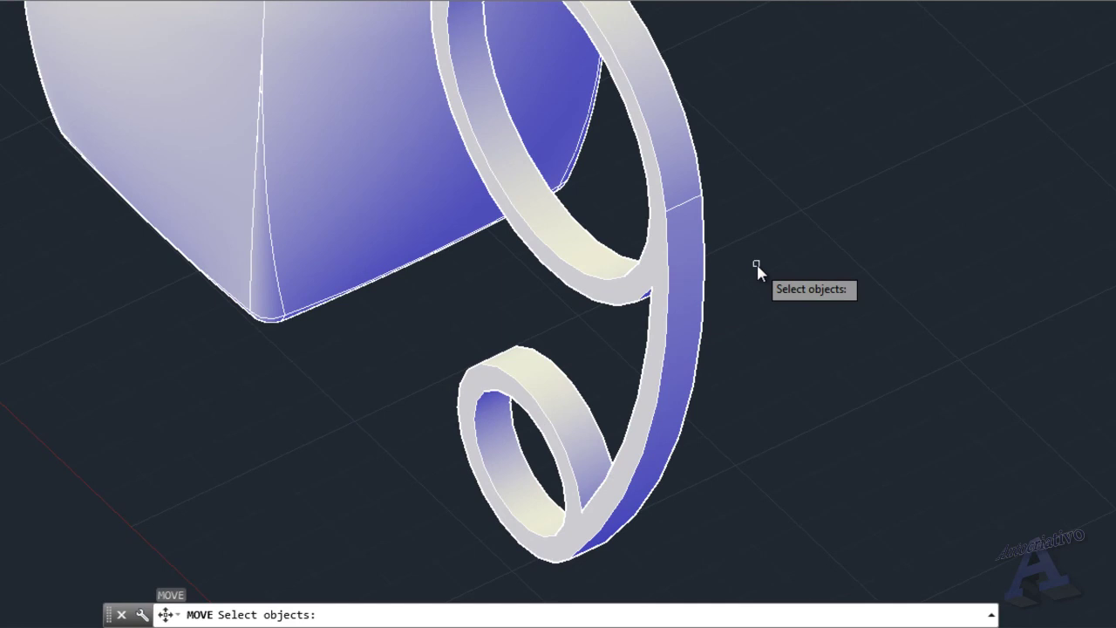
{"action": "left_click", "coordinate": [685, 248]}
{"action": "key", "text": "Return"}
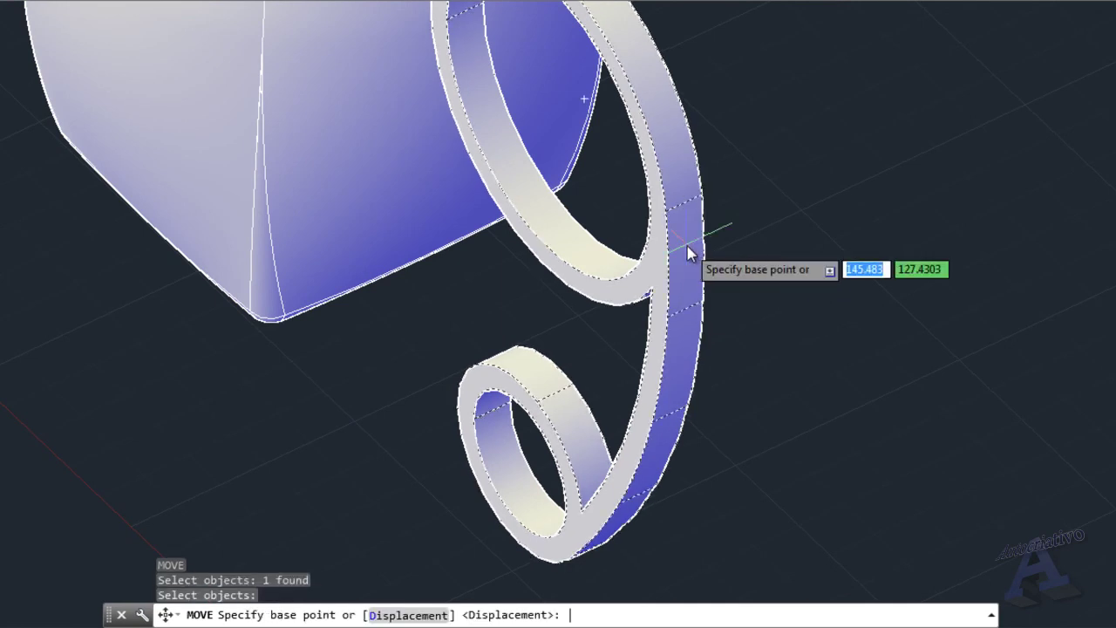
{"action": "scroll", "coordinate": [703, 204], "scroll_direction": "up", "scroll_amount": 5}
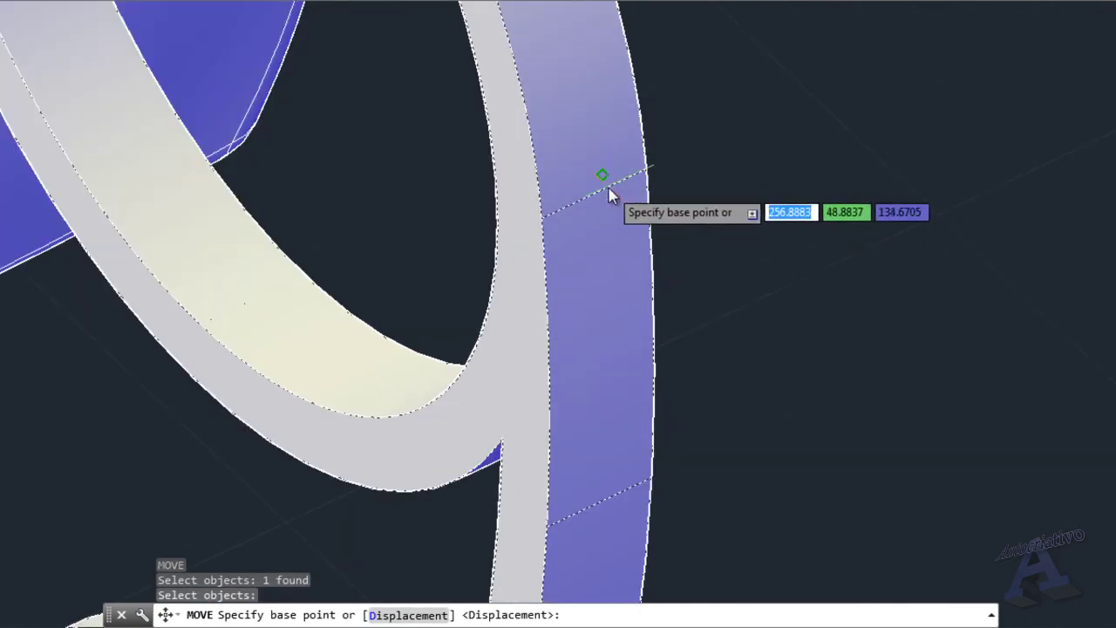
{"action": "scroll", "coordinate": [599, 192], "scroll_direction": "up", "scroll_amount": 3}
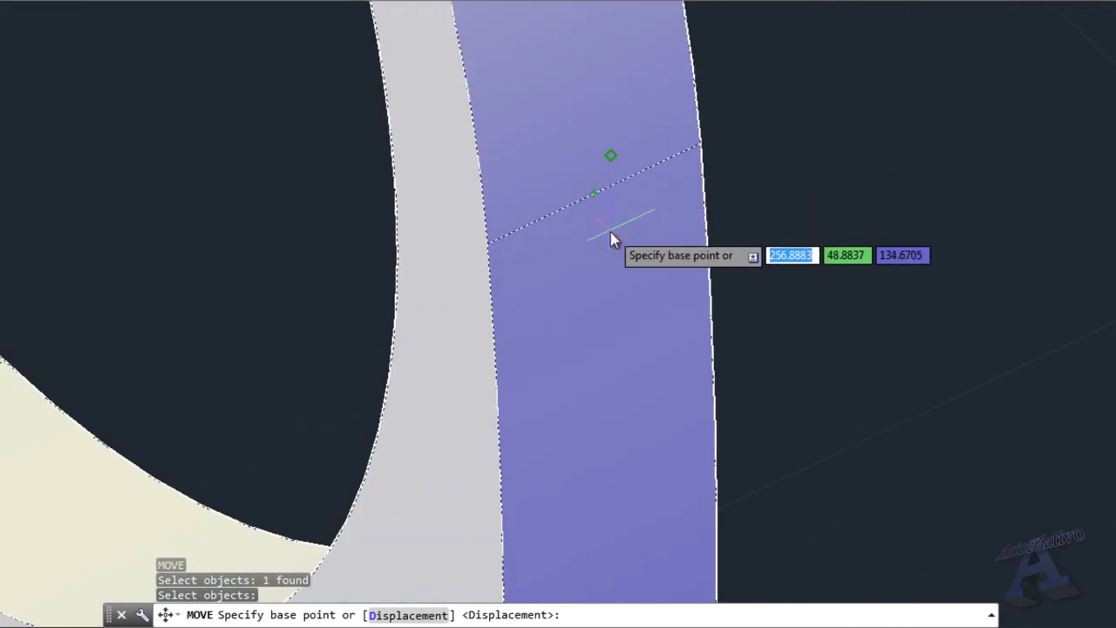
{"action": "left_click", "coordinate": [593, 196]}
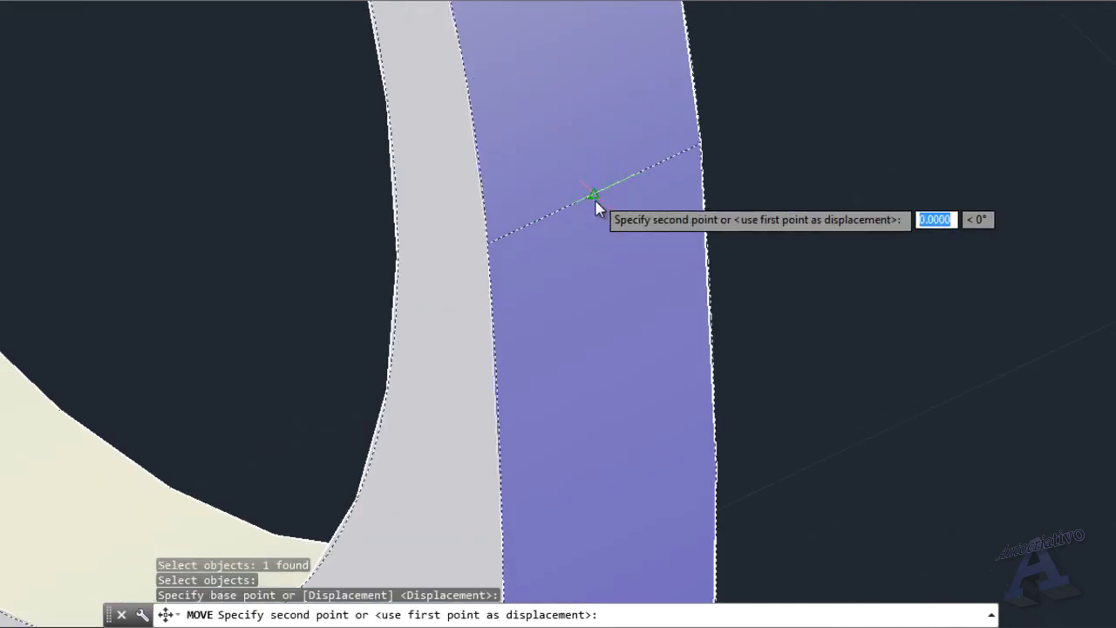
Step: With Ortho off, place the handle midway between two points on the vase neck's profile lines, snapping the first one with Perpendicular
{"action": "scroll", "coordinate": [593, 197], "scroll_direction": "down", "scroll_amount": 8}
{"action": "middle_click_drag", "start_coordinate": [474, 324], "coordinate": [696, 290], "text": "shift"}
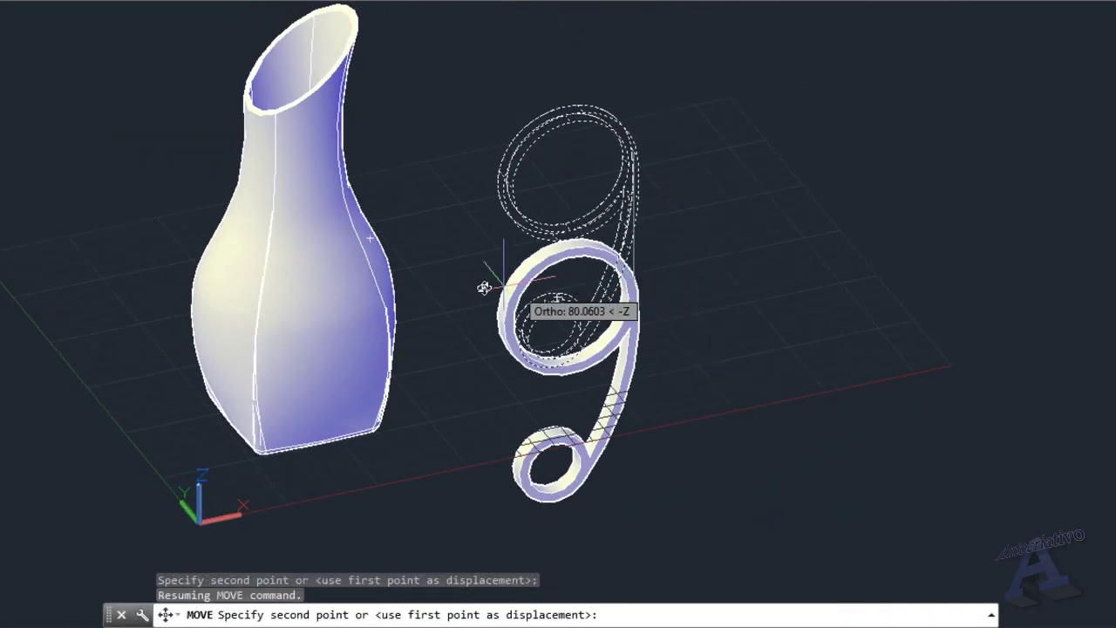
{"action": "scroll", "coordinate": [262, 199], "scroll_direction": "up", "scroll_amount": 5}
{"action": "scroll", "coordinate": [514, 283], "scroll_direction": "down", "scroll_amount": 2}
{"action": "middle_click_drag", "start_coordinate": [521, 289], "coordinate": [645, 192], "text": "shift"}
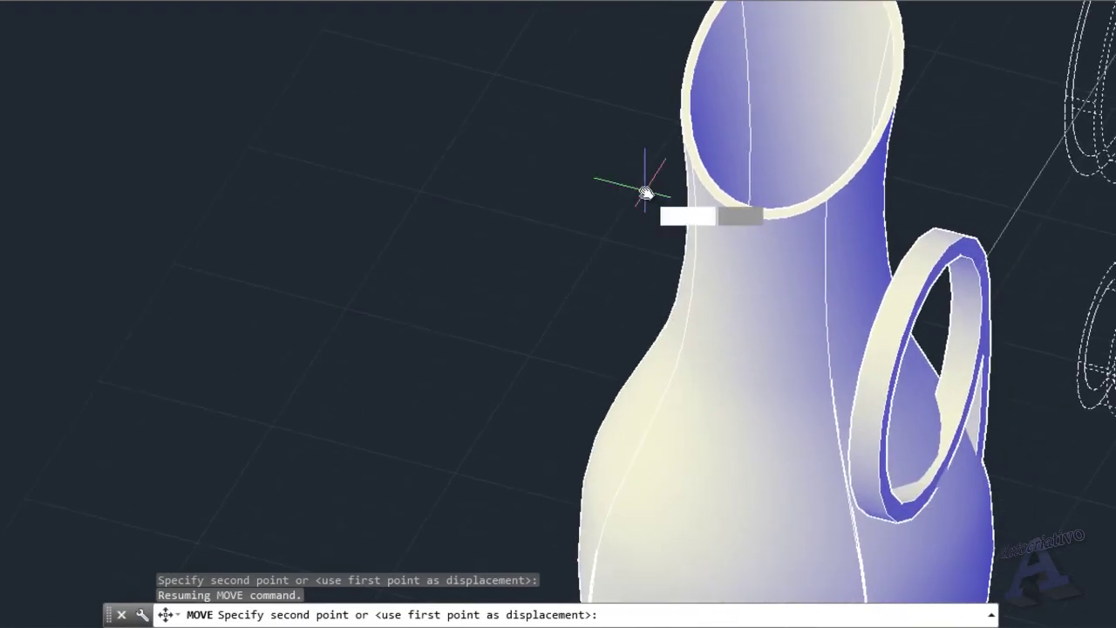
{"action": "key", "text": "F8"}
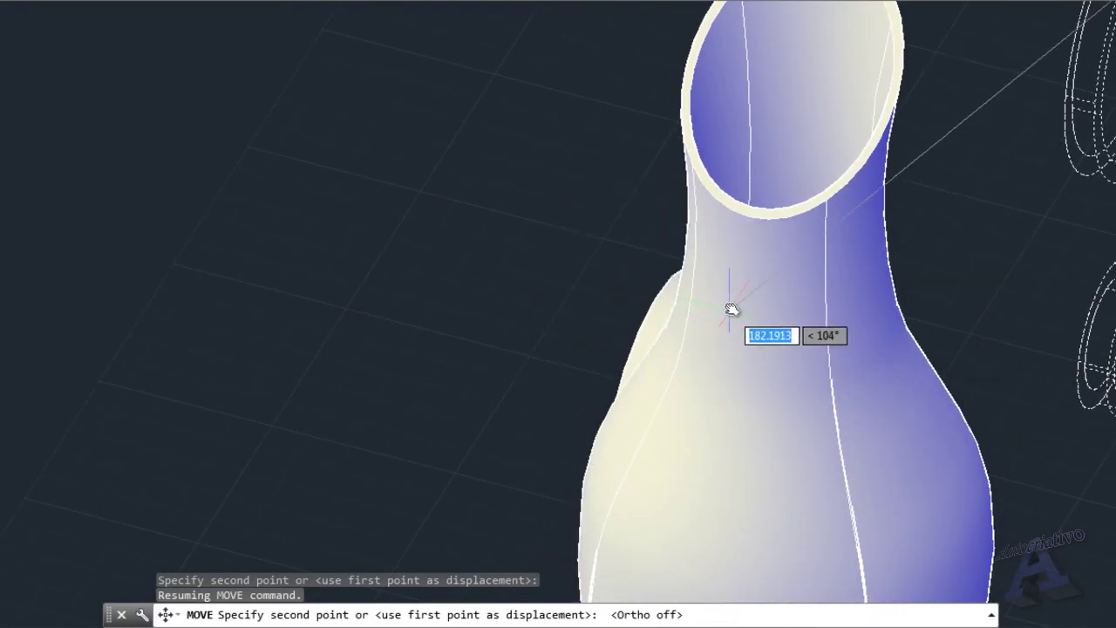
{"action": "middle_click_drag", "start_coordinate": [735, 344], "coordinate": [665, 369], "text": "shift"}
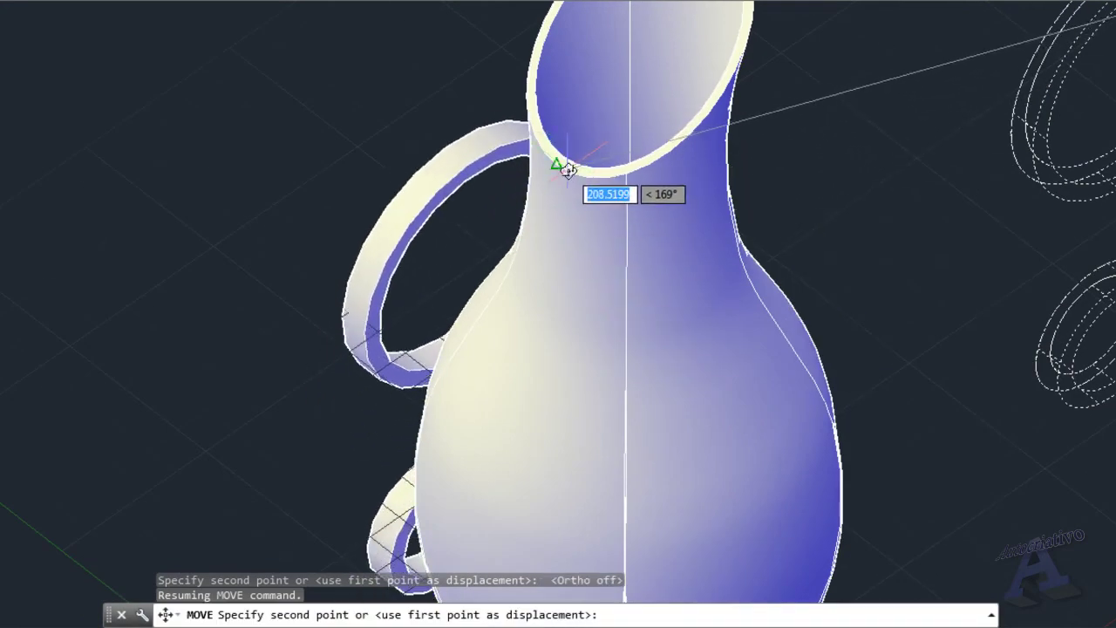
{"action": "middle_click_drag", "start_coordinate": [535, 239], "coordinate": [575, 206], "text": "shift"}
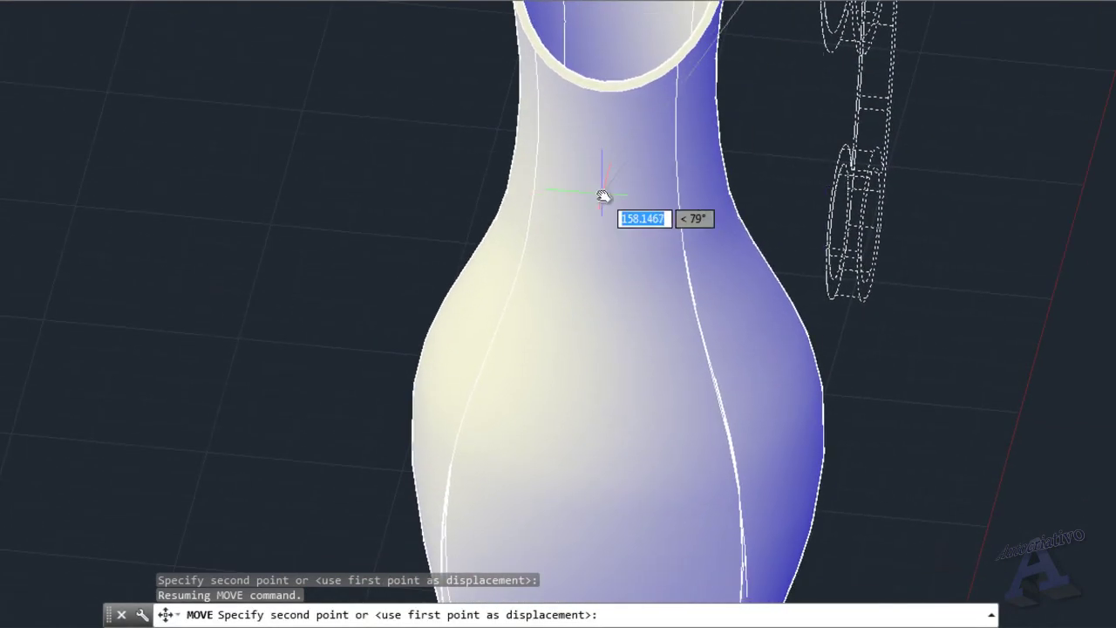
{"action": "type", "text": "MID2"}
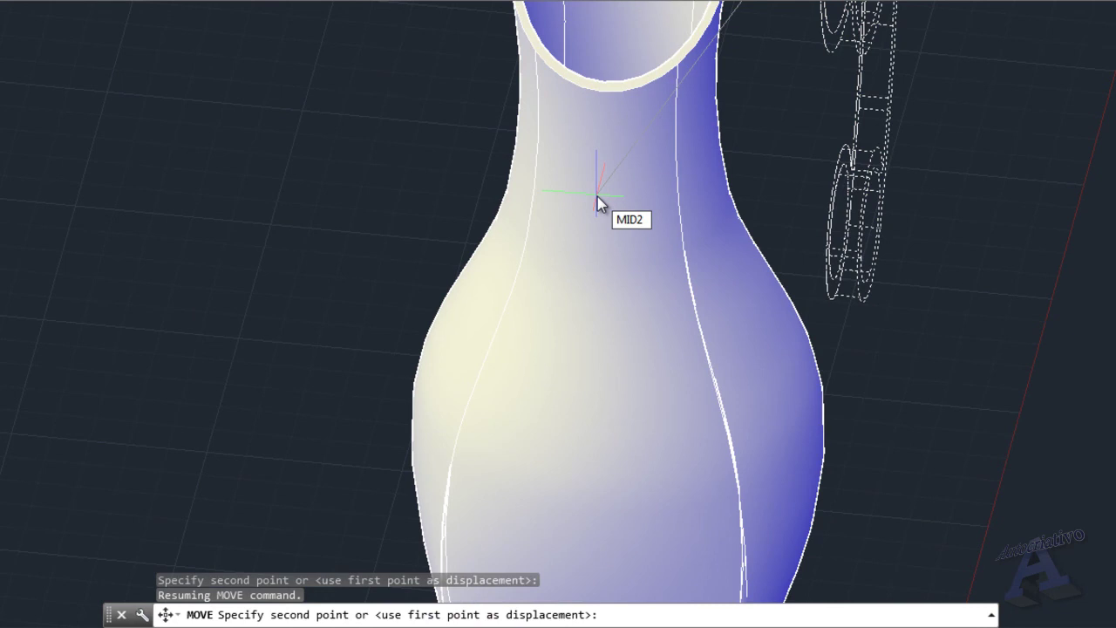
{"action": "key", "text": "Return"}
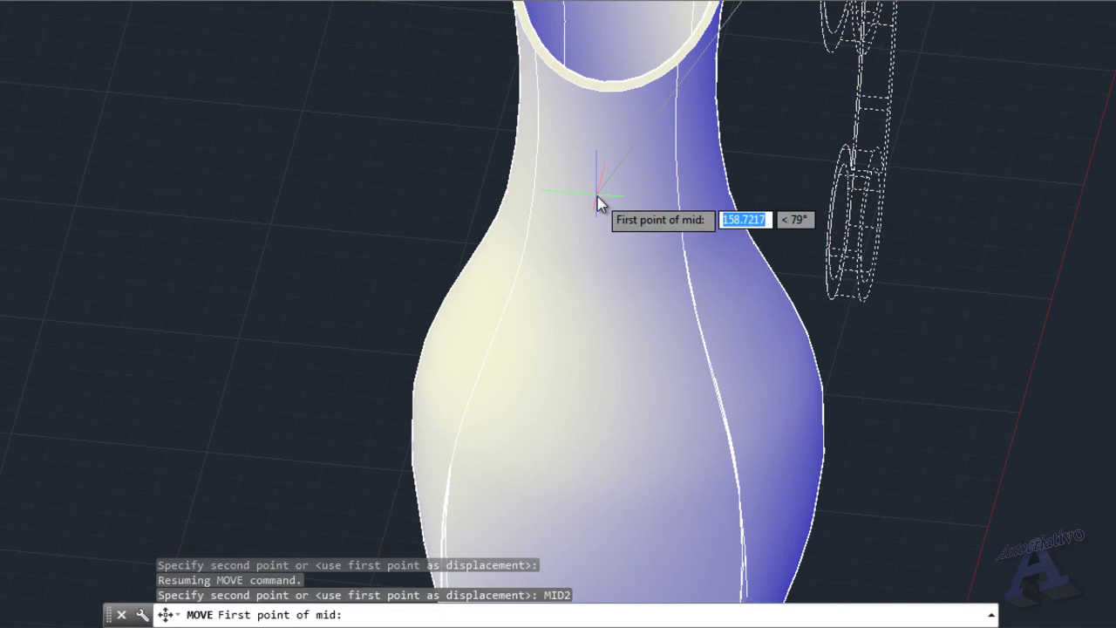
{"action": "right_click", "coordinate": [554, 186], "text": "shift"}
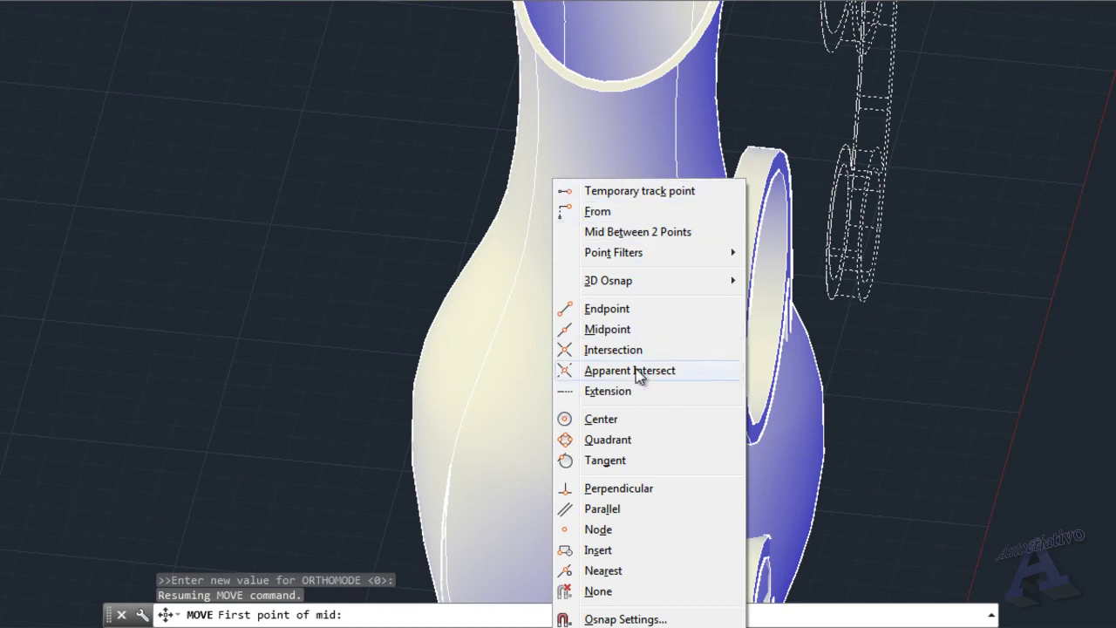
{"action": "left_click", "coordinate": [634, 489]}
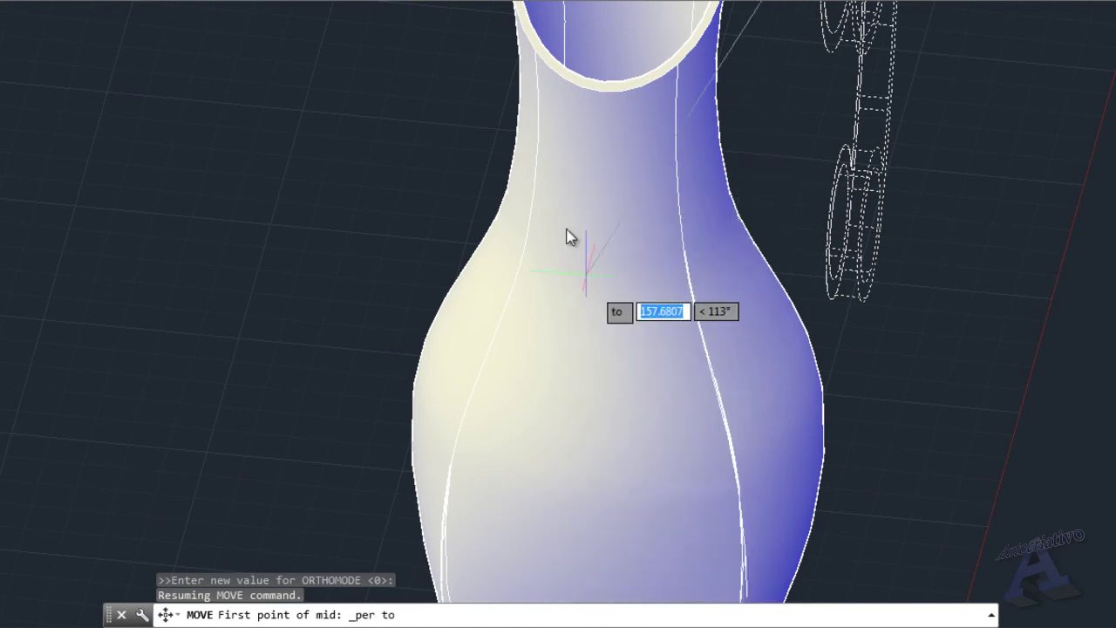
{"action": "scroll", "coordinate": [528, 199], "scroll_direction": "up", "scroll_amount": 3}
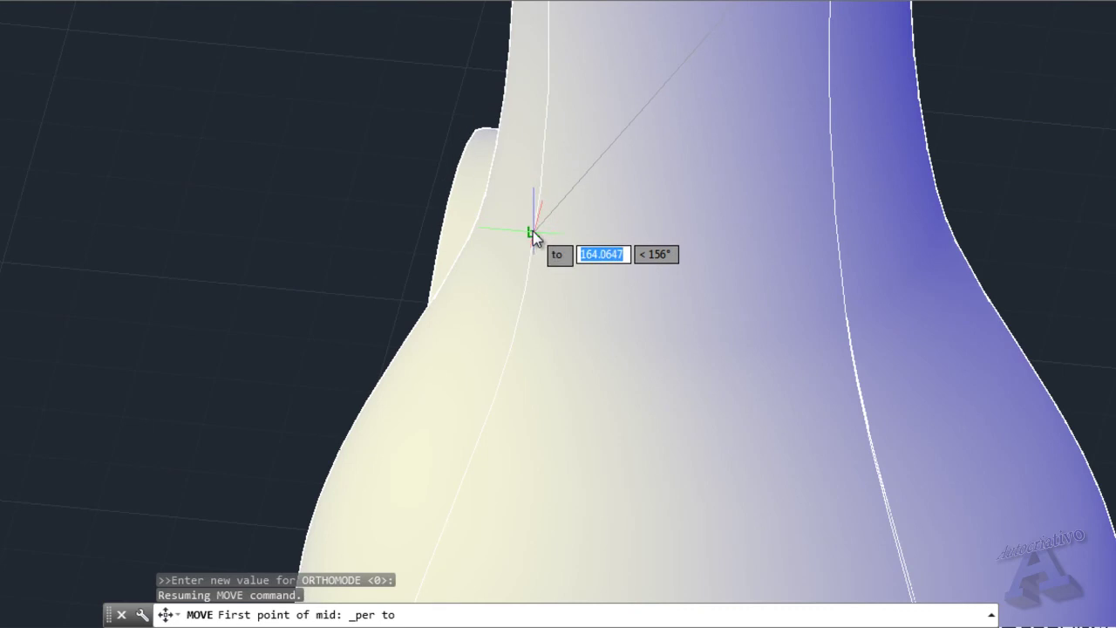
{"action": "left_click", "coordinate": [533, 223]}
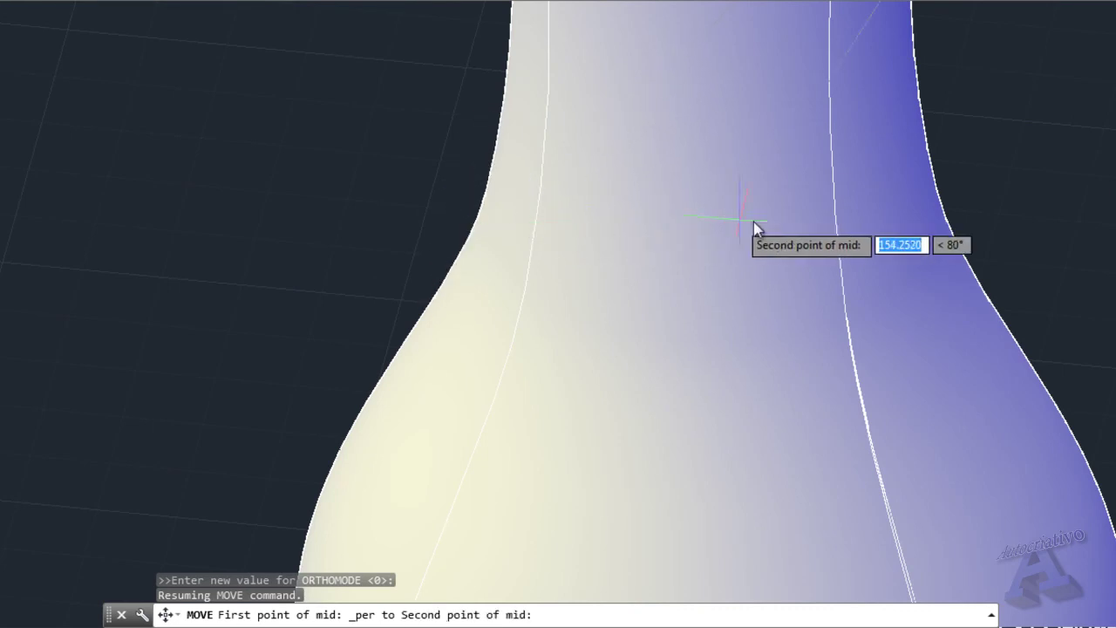
{"action": "left_click", "coordinate": [832, 208]}
Step: Delete the leftover 2D handle outline beside the vase
{"action": "scroll", "coordinate": [831, 208], "scroll_direction": "down", "scroll_amount": 4}
{"action": "middle_click_drag", "start_coordinate": [865, 354], "coordinate": [632, 405], "text": "shift"}
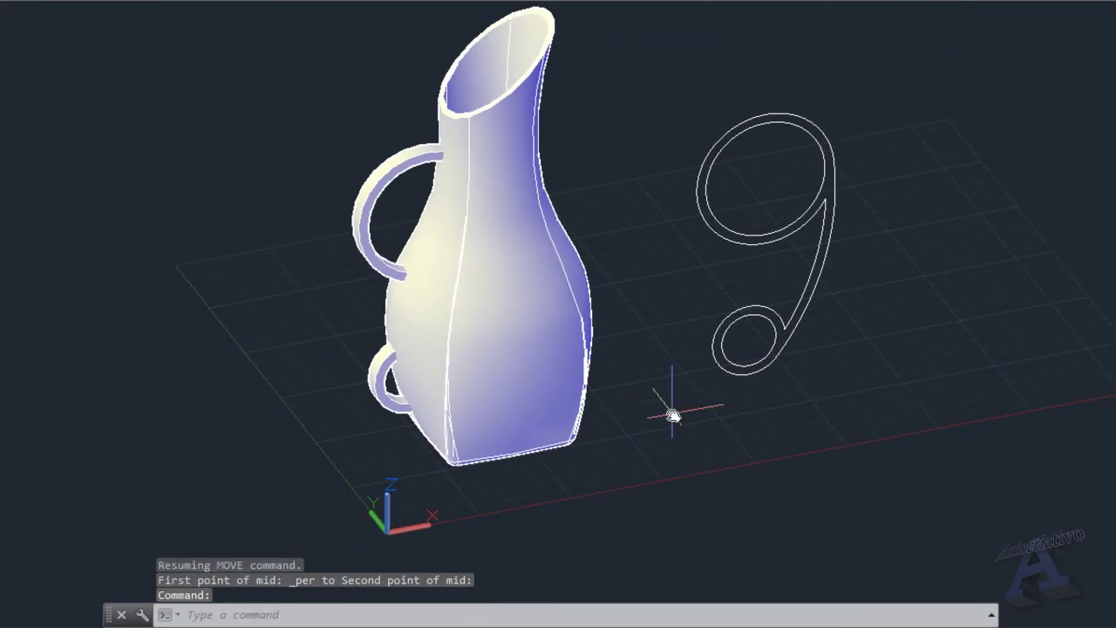
{"action": "left_click", "coordinate": [867, 408]}
{"action": "left_click", "coordinate": [708, 74]}
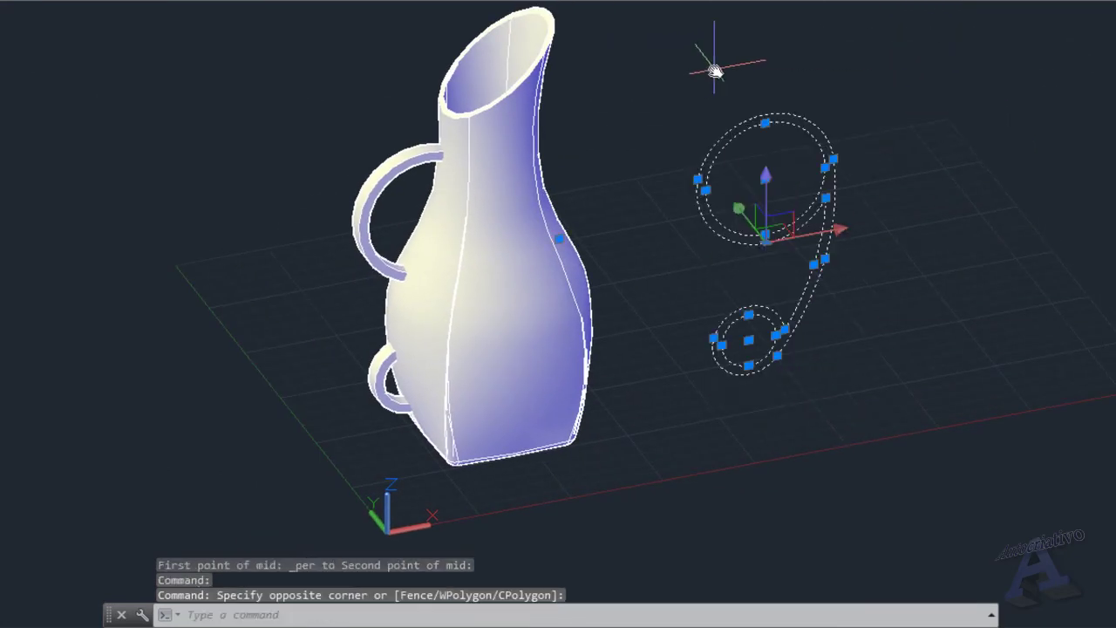
{"action": "key", "text": "Delete"}
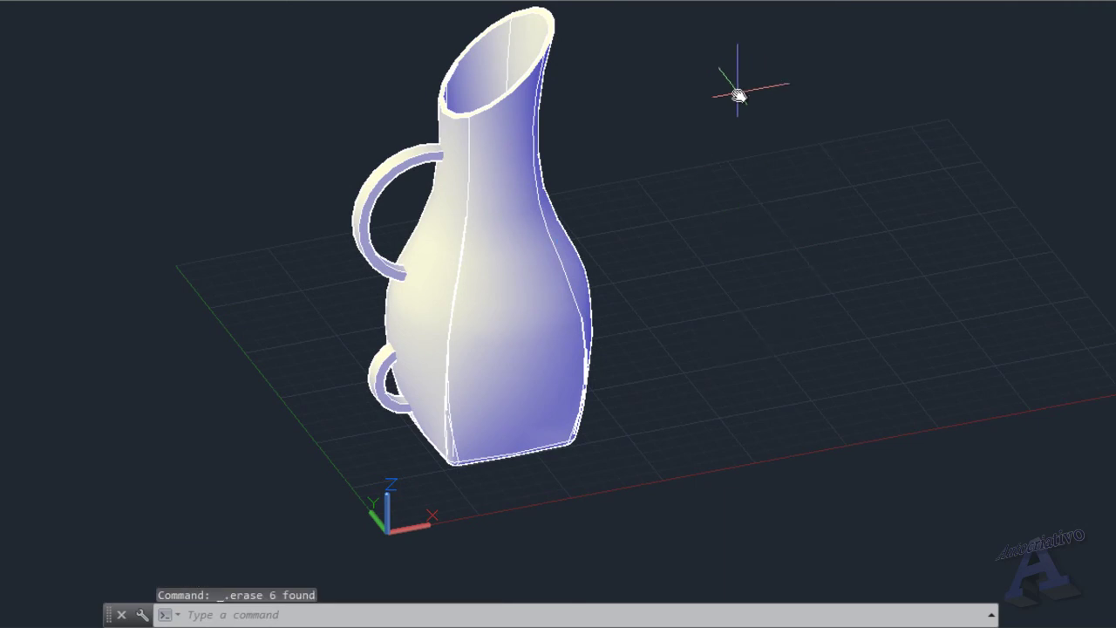
Step: Move the handle about 51 units along the X axis, out of the vase body
{"action": "middle_click_drag", "start_coordinate": [738, 136], "coordinate": [732, 189], "text": "shift"}
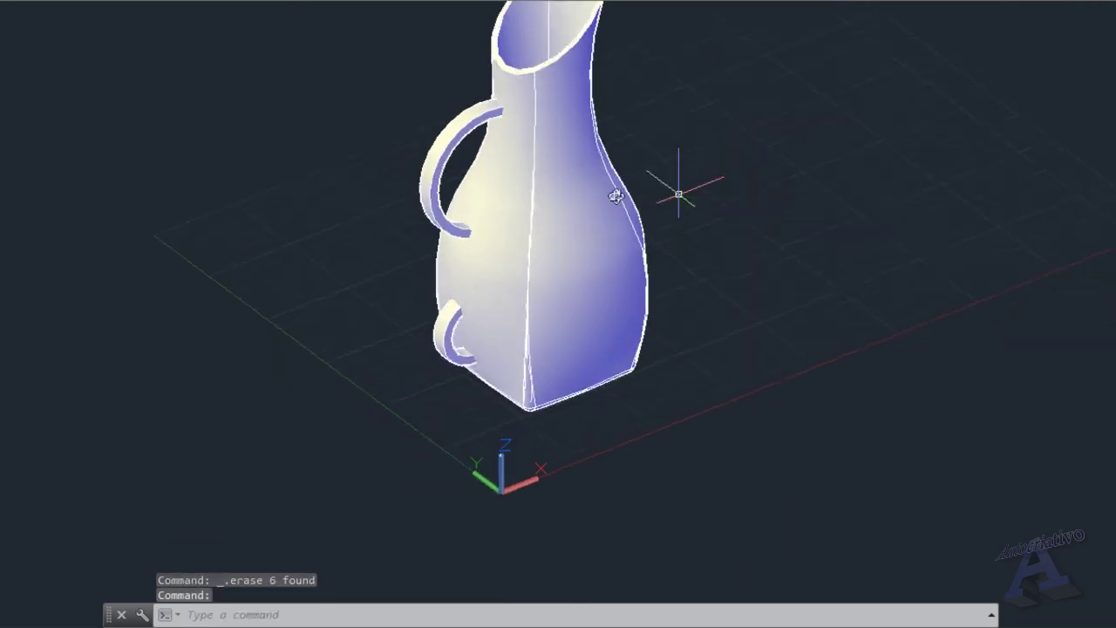
{"action": "scroll", "coordinate": [484, 150], "scroll_direction": "up", "scroll_amount": 5}
{"action": "middle_click_drag", "start_coordinate": [483, 150], "coordinate": [445, 128], "text": "shift"}
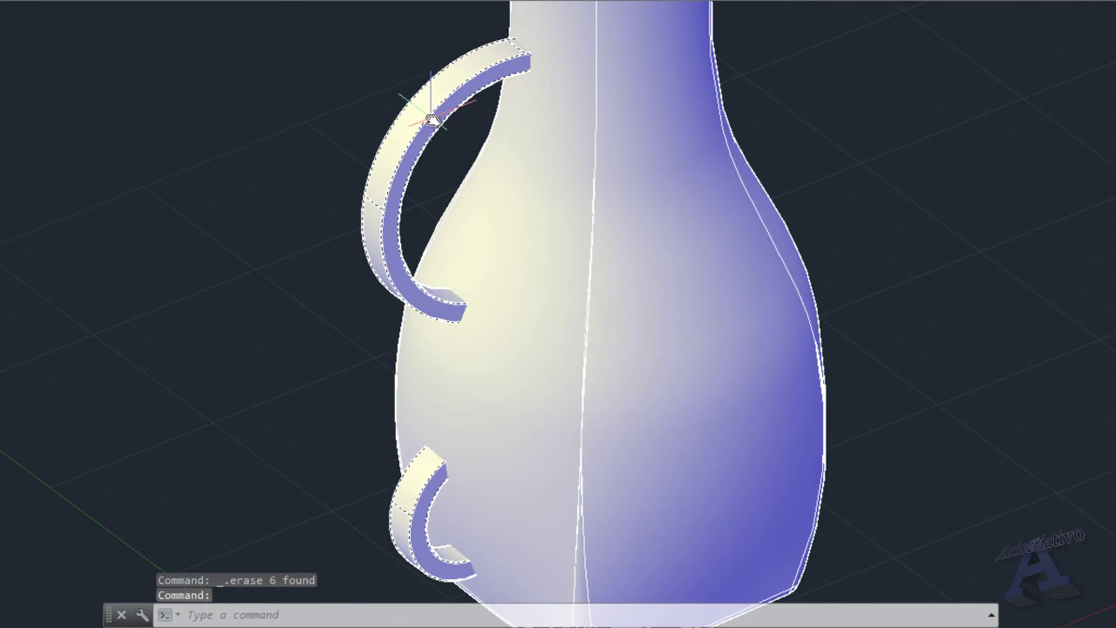
{"action": "middle_click_drag", "start_coordinate": [438, 180], "coordinate": [456, 109], "text": "shift"}
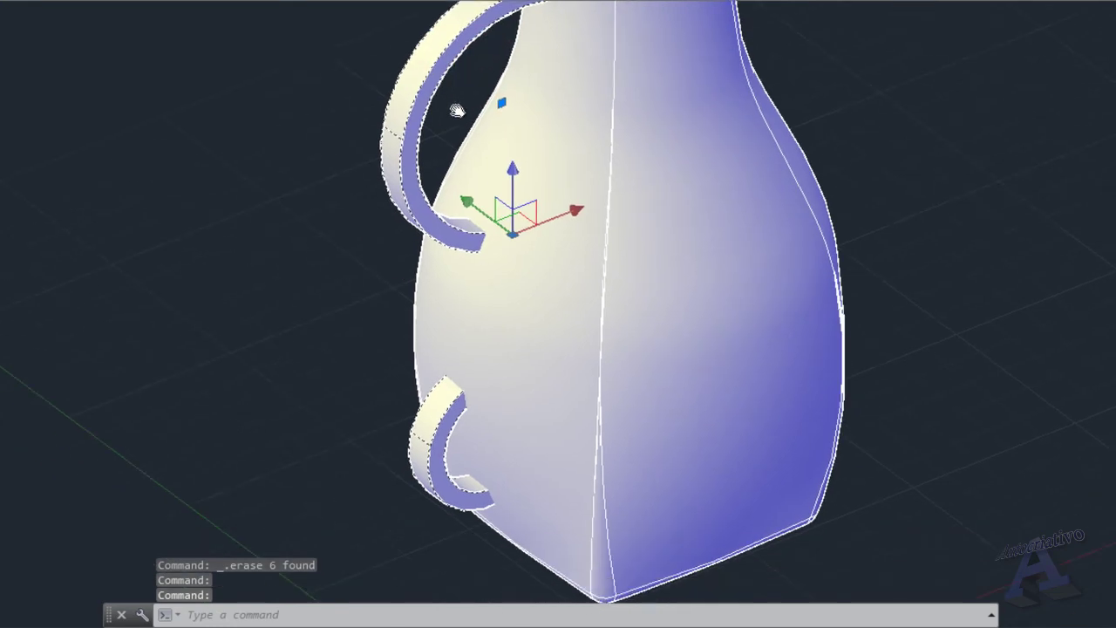
{"action": "left_click", "coordinate": [554, 221]}
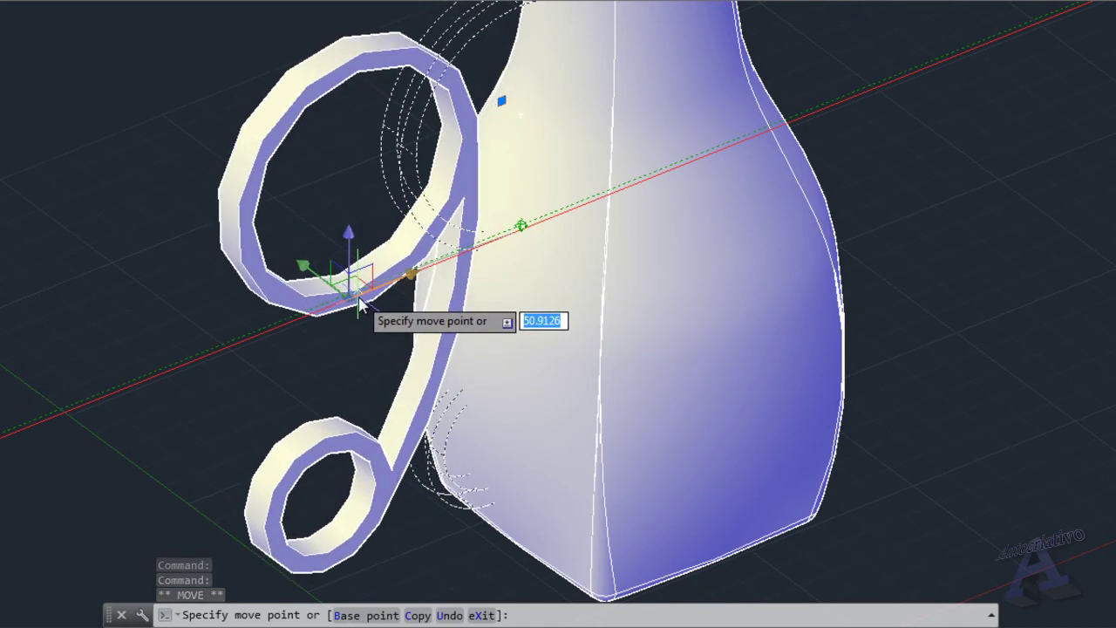
{"action": "left_click", "coordinate": [360, 299]}
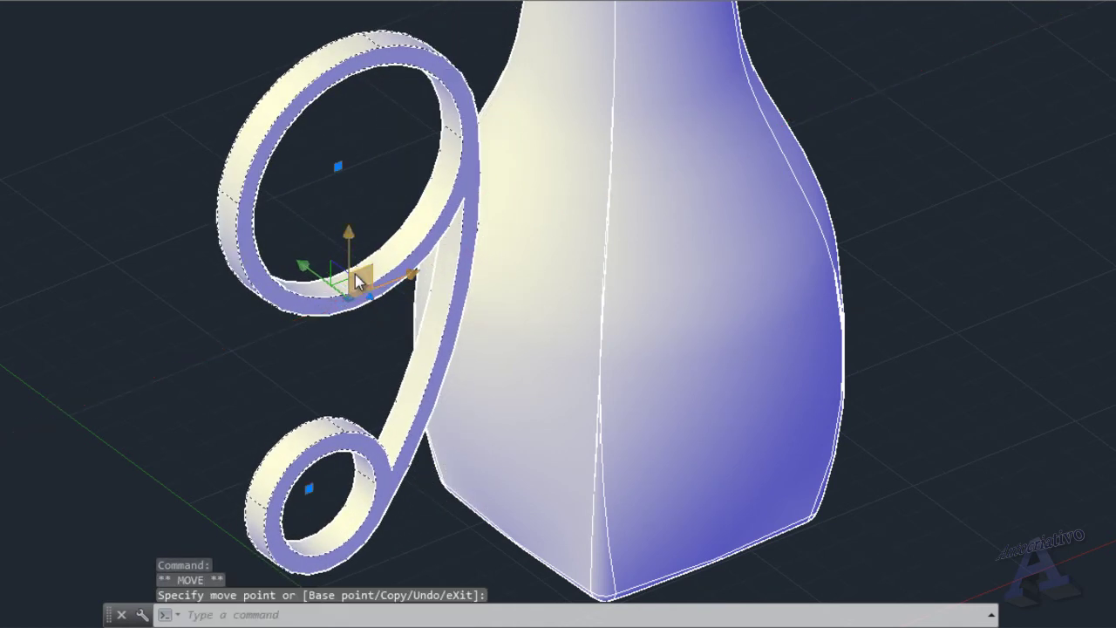
Step: Raise the handle about 47 units along the Z axis
{"action": "left_click", "coordinate": [351, 274]}
{"action": "middle_click_drag", "start_coordinate": [343, 222], "coordinate": [350, 376]}
{"action": "scroll", "coordinate": [350, 376], "scroll_direction": "down", "scroll_amount": 2}
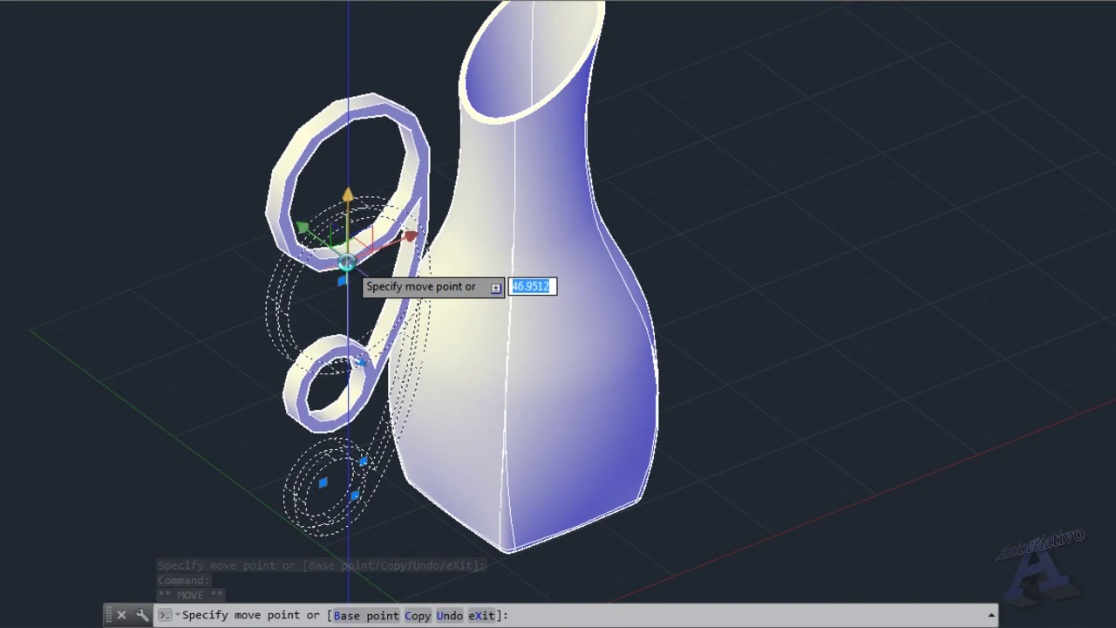
{"action": "left_click", "coordinate": [346, 262]}
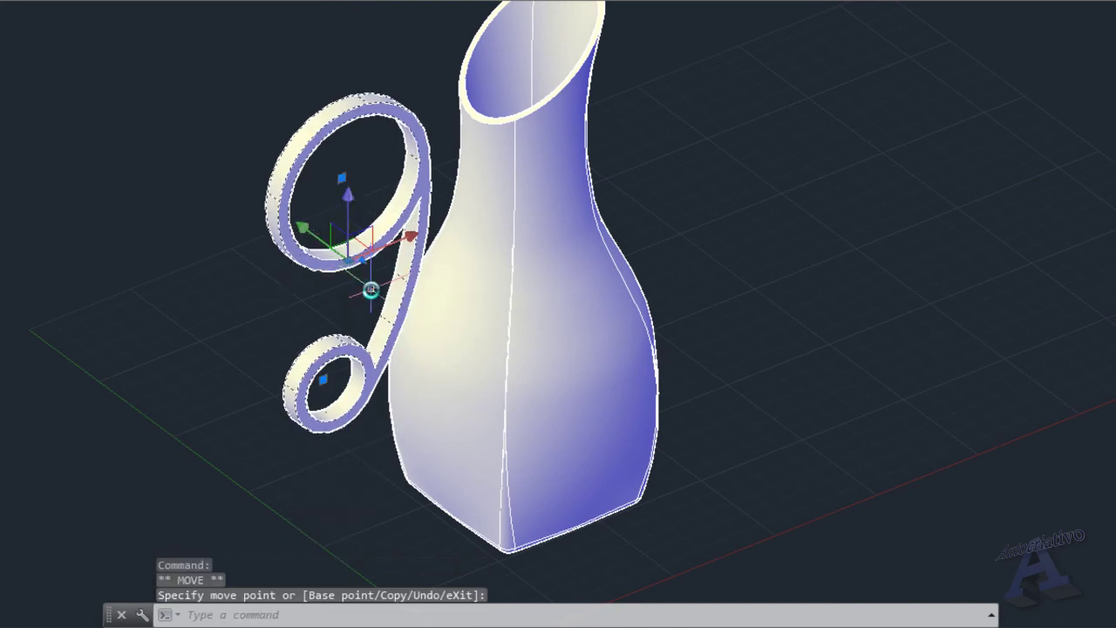
Step: Move the handle about 25 units along the X axis toward the vase until its strip meets the body, and clear the selection
{"action": "left_click", "coordinate": [398, 251]}
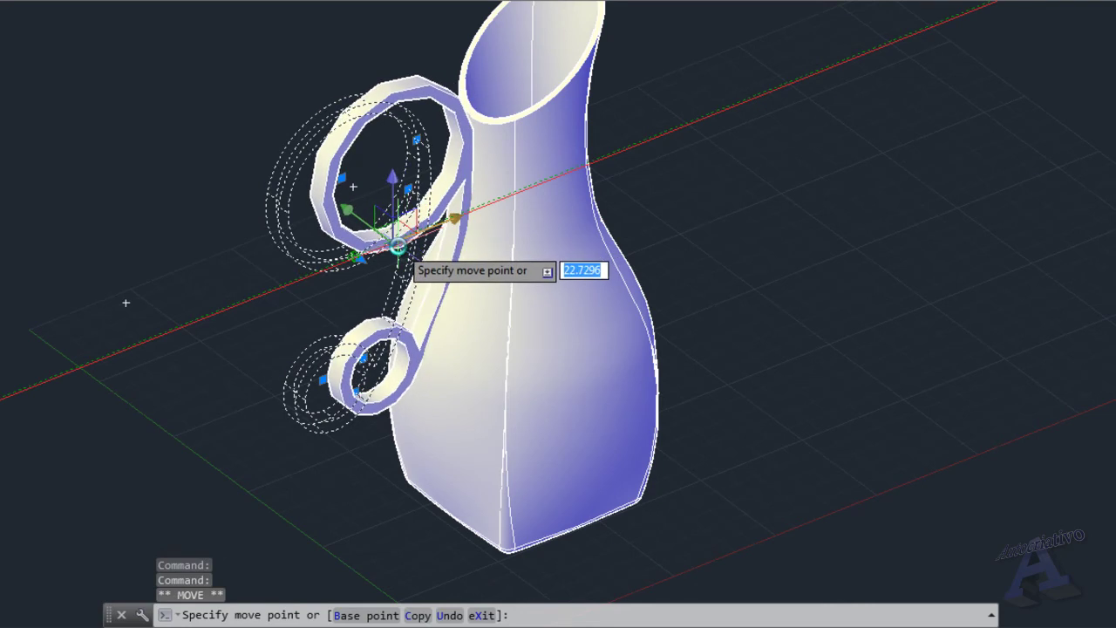
{"action": "scroll", "coordinate": [397, 247], "scroll_direction": "up", "scroll_amount": 2}
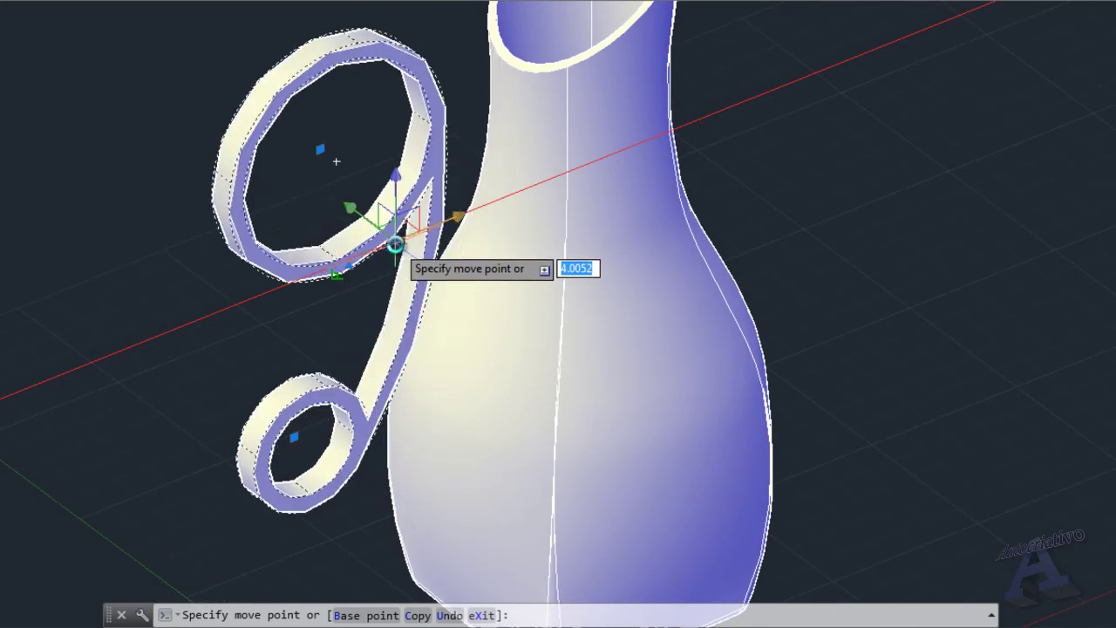
{"action": "middle_click_drag", "start_coordinate": [400, 240], "coordinate": [346, 249], "text": "shift"}
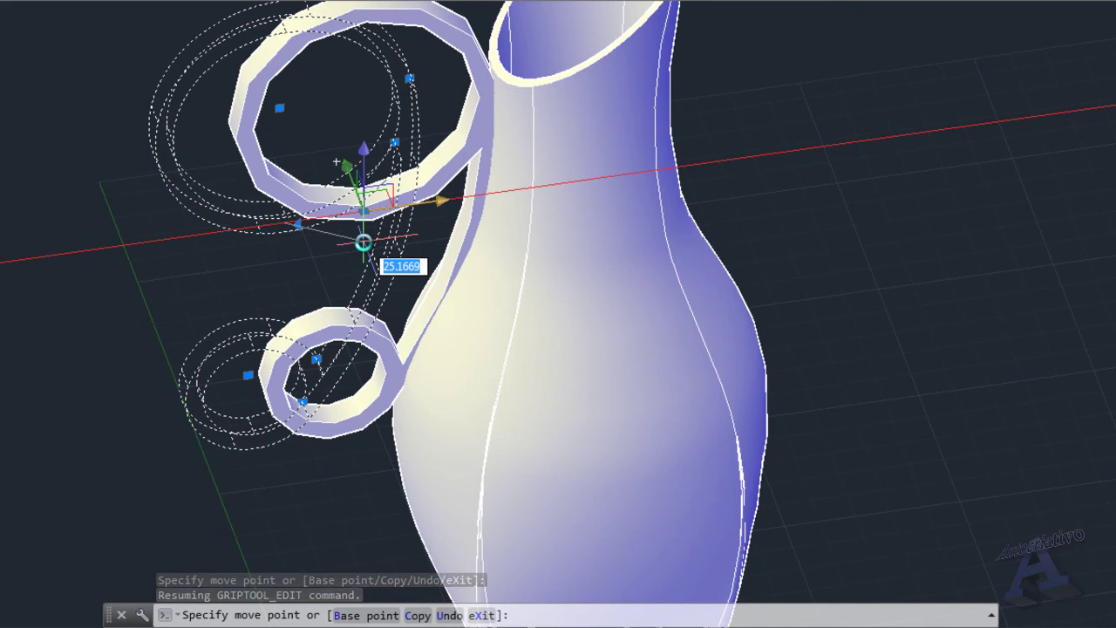
{"action": "middle_click_drag", "start_coordinate": [363, 242], "coordinate": [472, 304], "text": "shift"}
{"action": "key", "text": "Escape"}
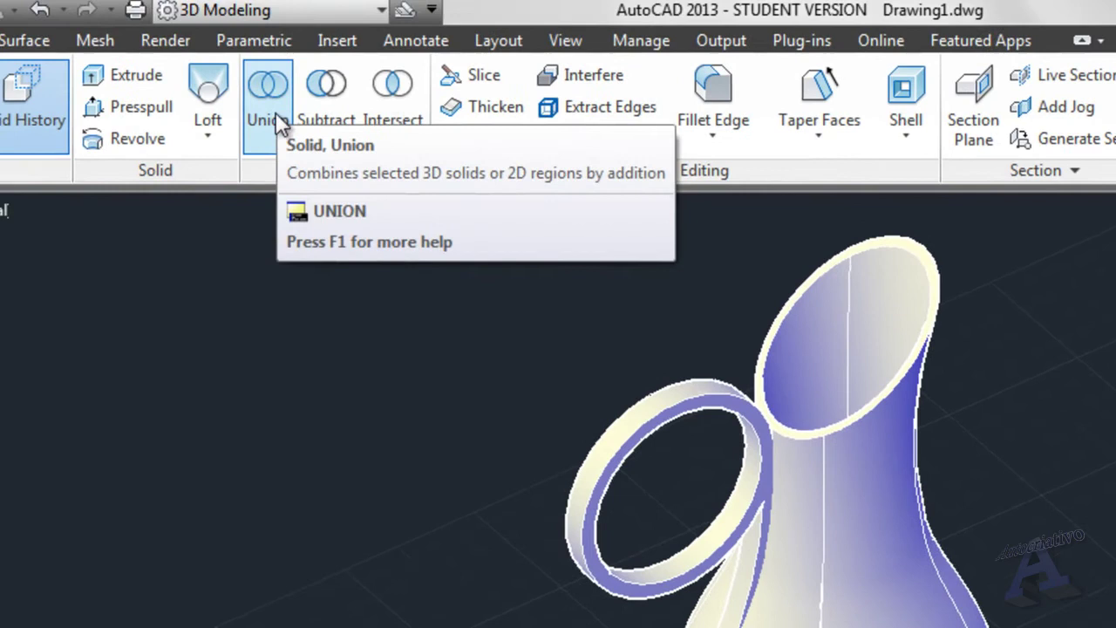
{"action": "left_click", "coordinate": [276, 113]}
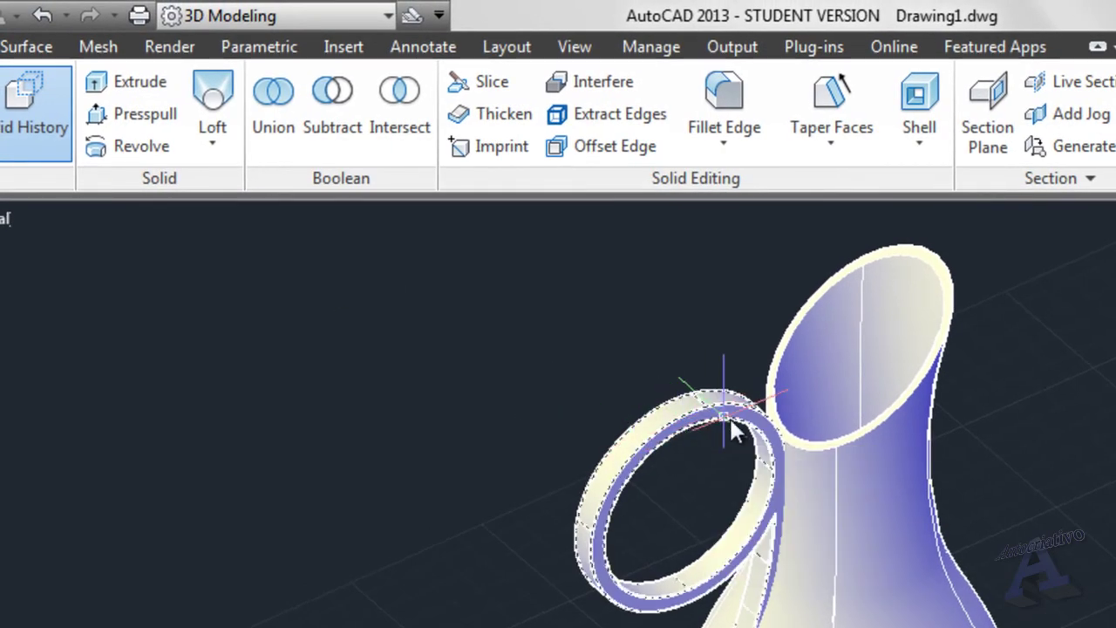
{"action": "scroll", "coordinate": [849, 441], "scroll_direction": "up", "scroll_amount": 2}
{"action": "middle_click_drag", "start_coordinate": [849, 440], "coordinate": [985, 476]}
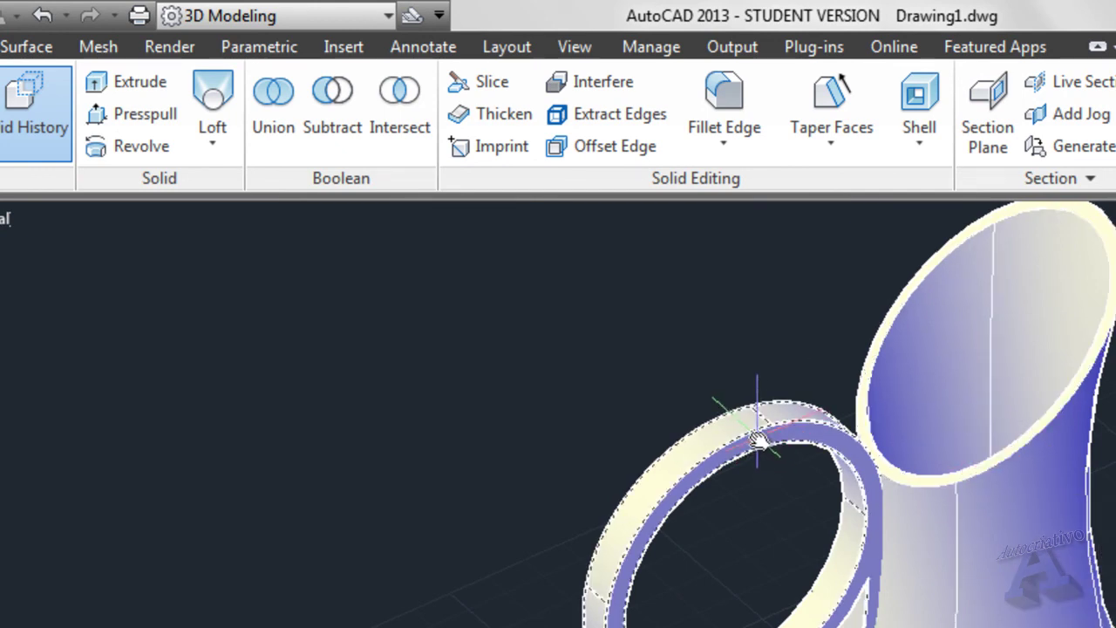
{"action": "left_click_drag", "start_coordinate": [656, 351], "coordinate": [182, 209]}
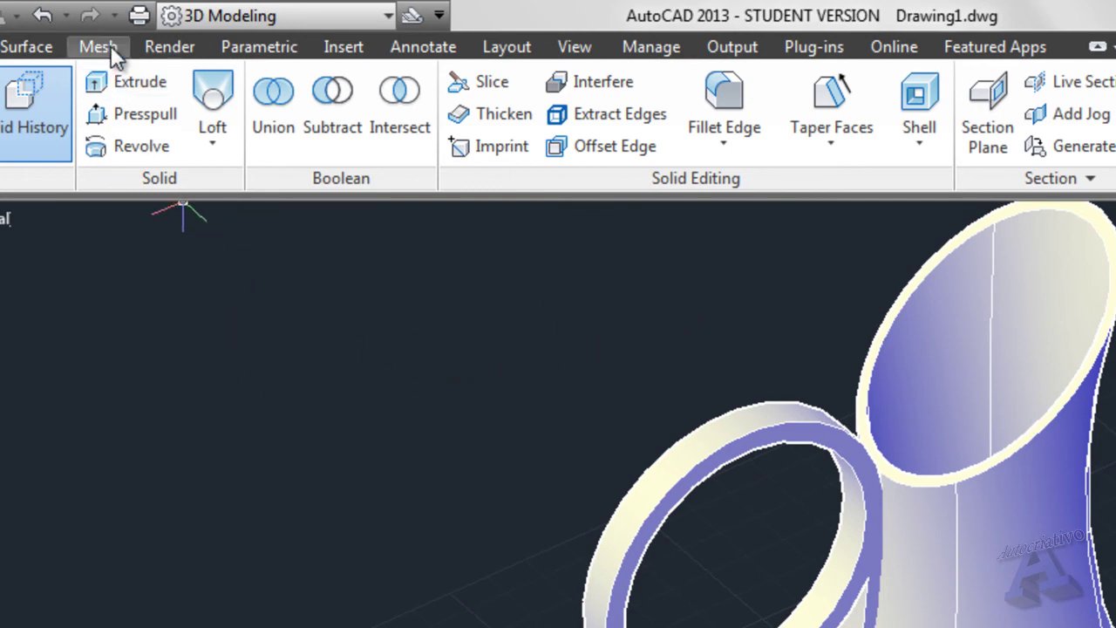
Step: Smooth the scroll-shaped handle by converting it from a solid to a mesh, and clear the selection
{"action": "left_click", "coordinate": [112, 49]}
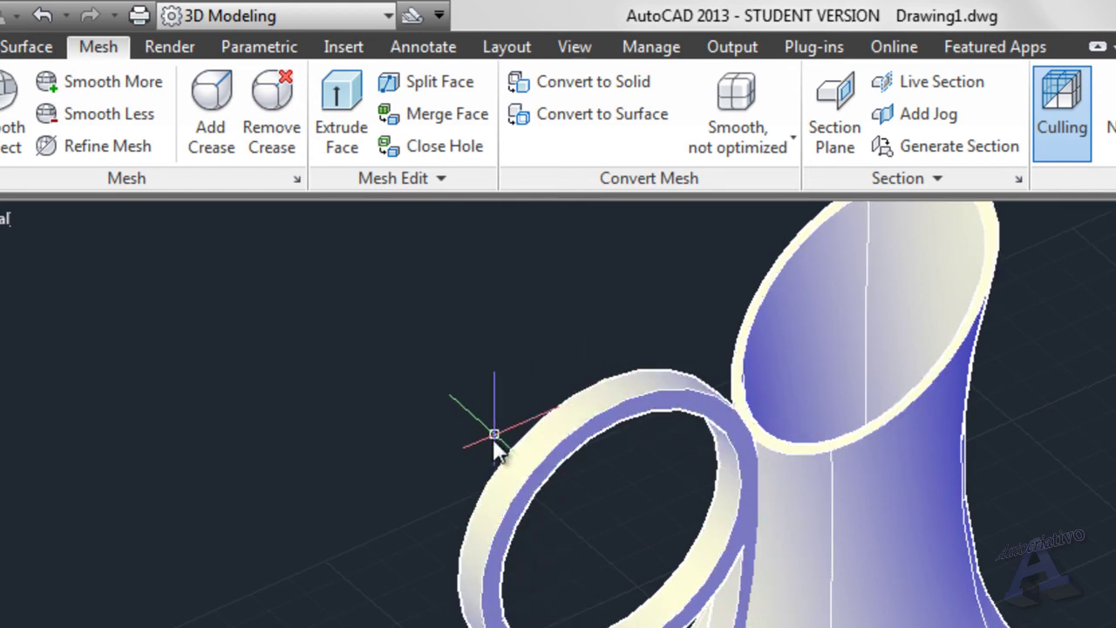
{"action": "left_click", "coordinate": [649, 410]}
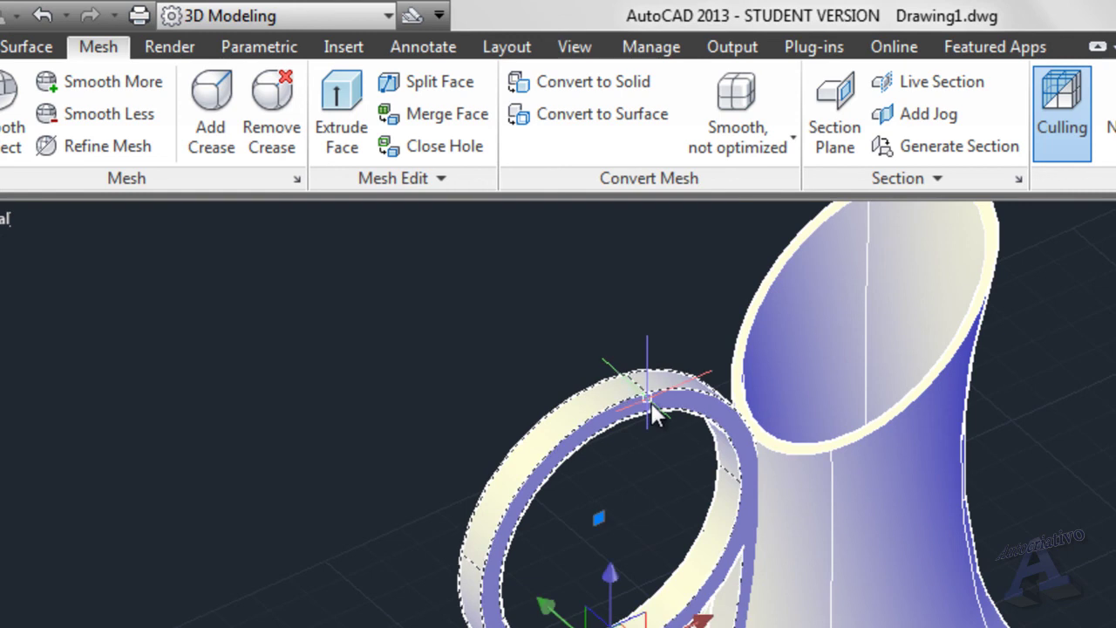
{"action": "left_click", "coordinate": [139, 86]}
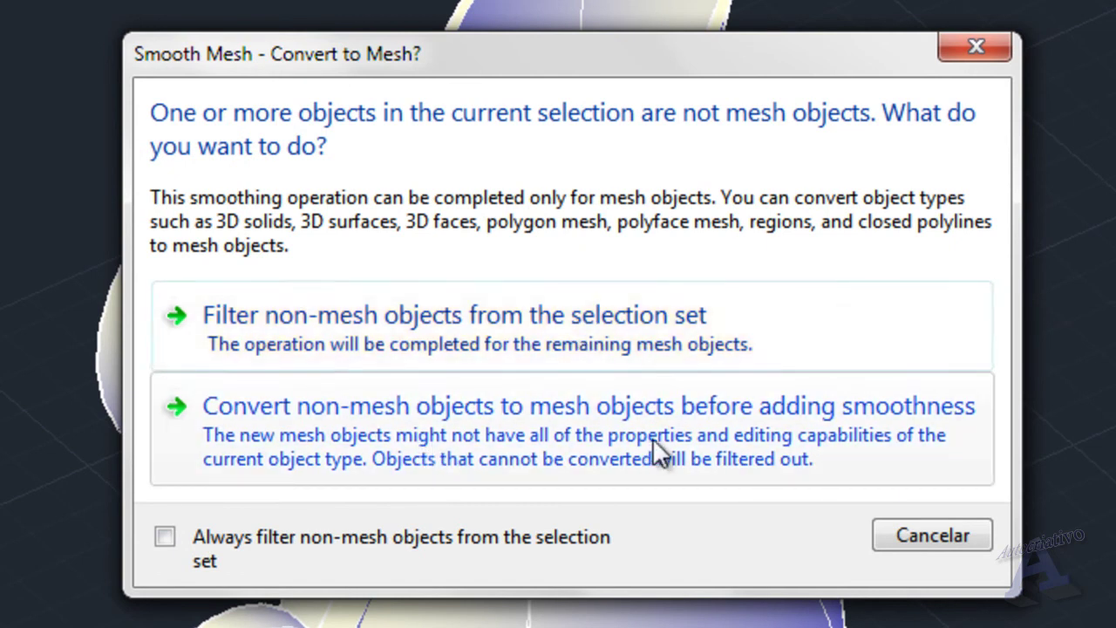
{"action": "left_click", "coordinate": [533, 415]}
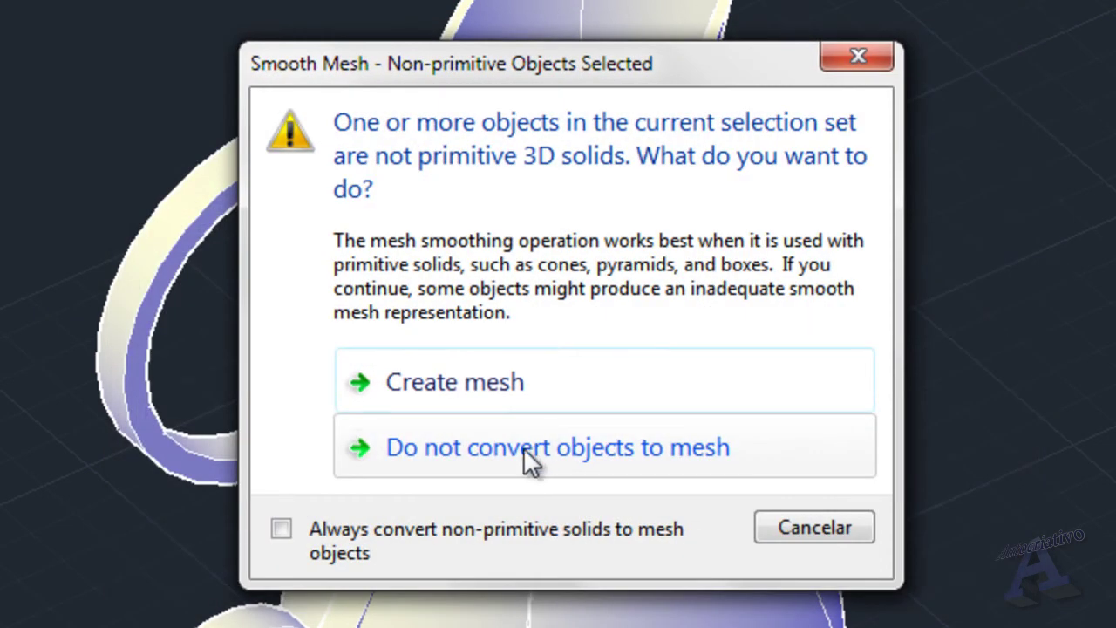
{"action": "left_click", "coordinate": [494, 390]}
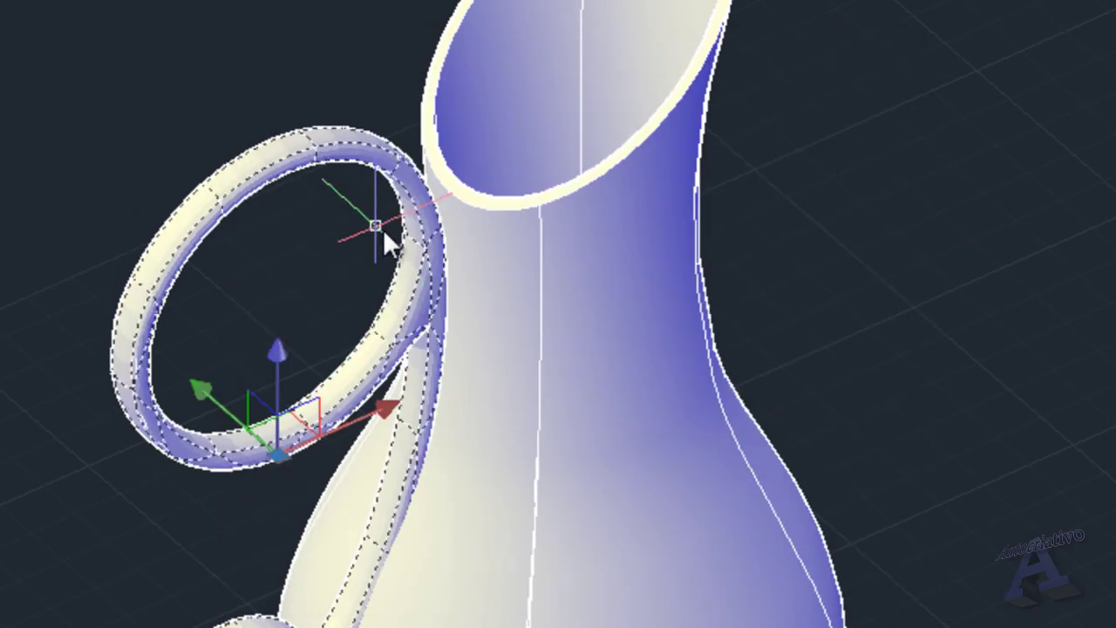
{"action": "key", "text": "Escape"}
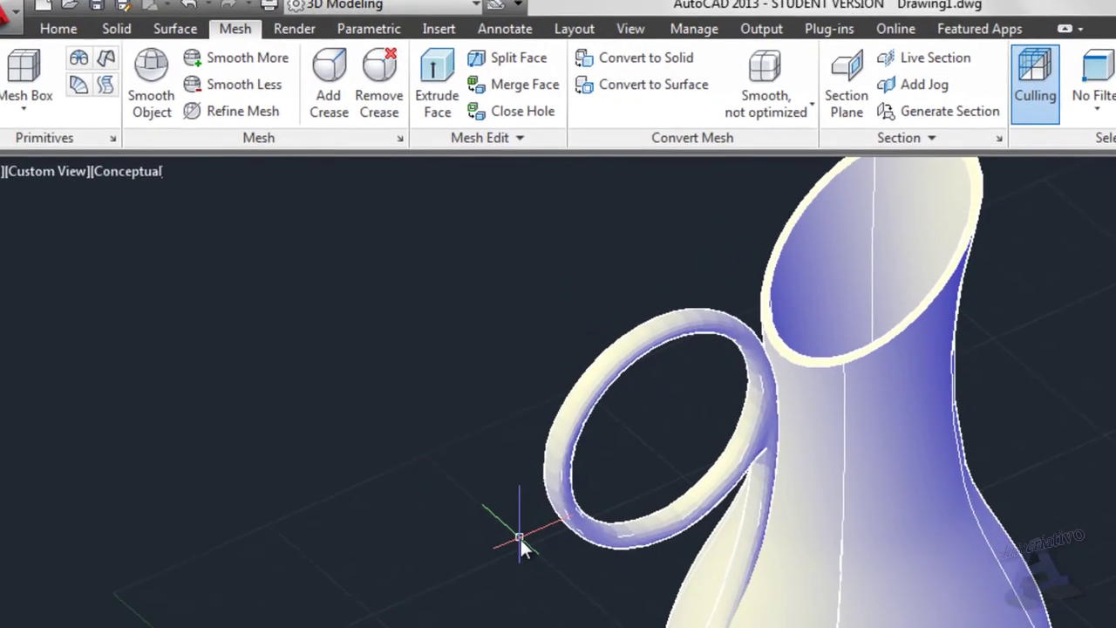
Step: Increase the handle mesh's smoothness repeatedly up to the maximum, level 4, and clear the selection
{"action": "left_click", "coordinate": [609, 368]}
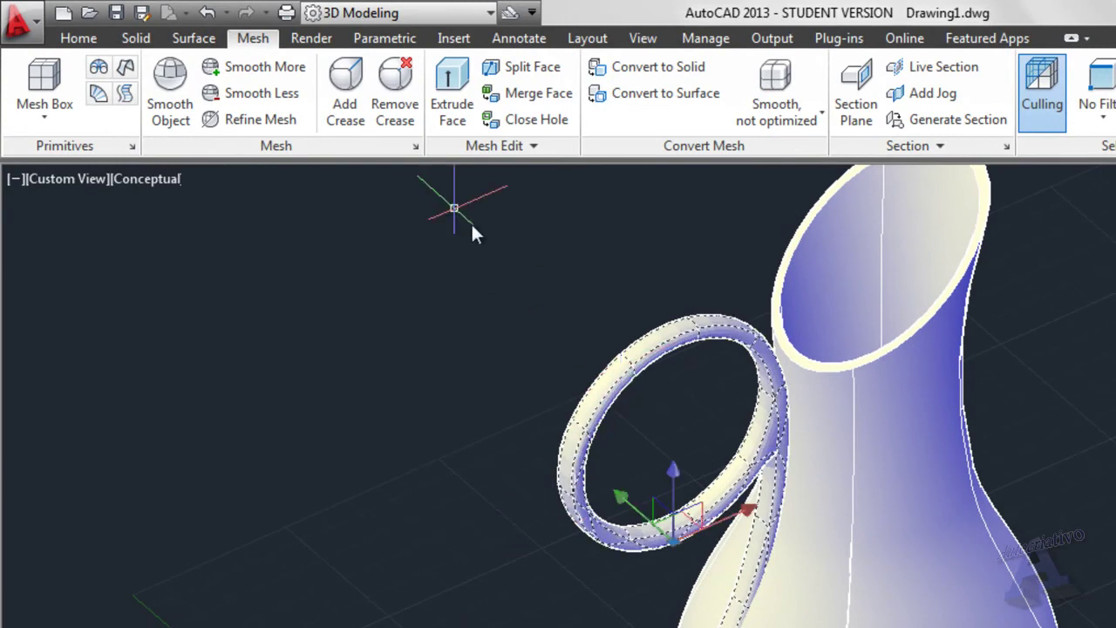
{"action": "left_click", "coordinate": [282, 66]}
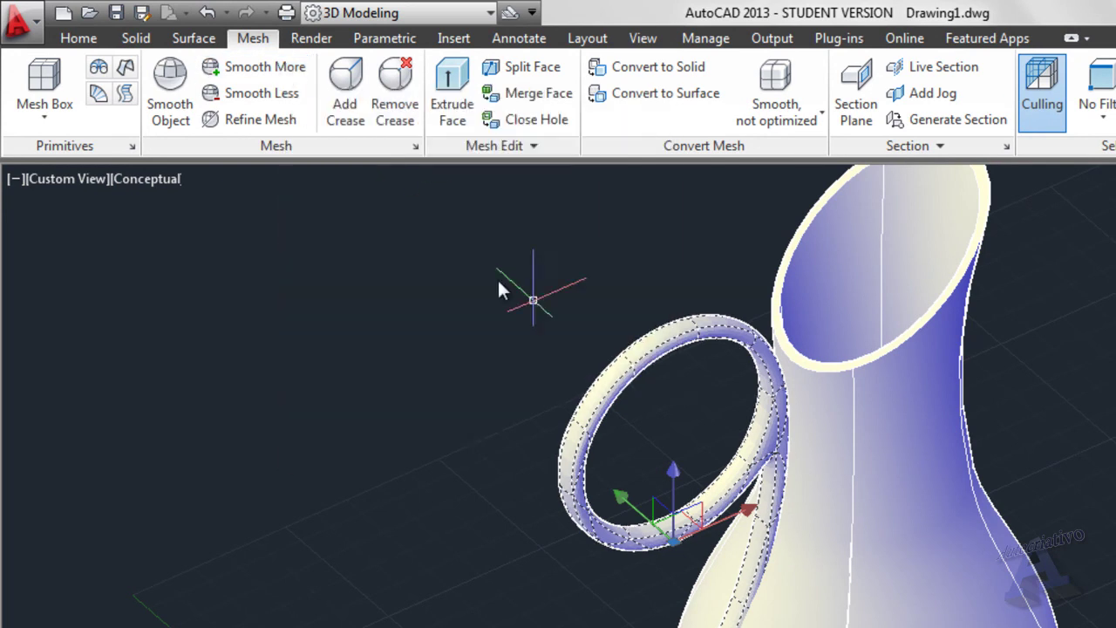
{"action": "scroll", "coordinate": [594, 368], "scroll_direction": "up", "scroll_amount": 3}
{"action": "scroll", "coordinate": [797, 306], "scroll_direction": "up", "scroll_amount": 5}
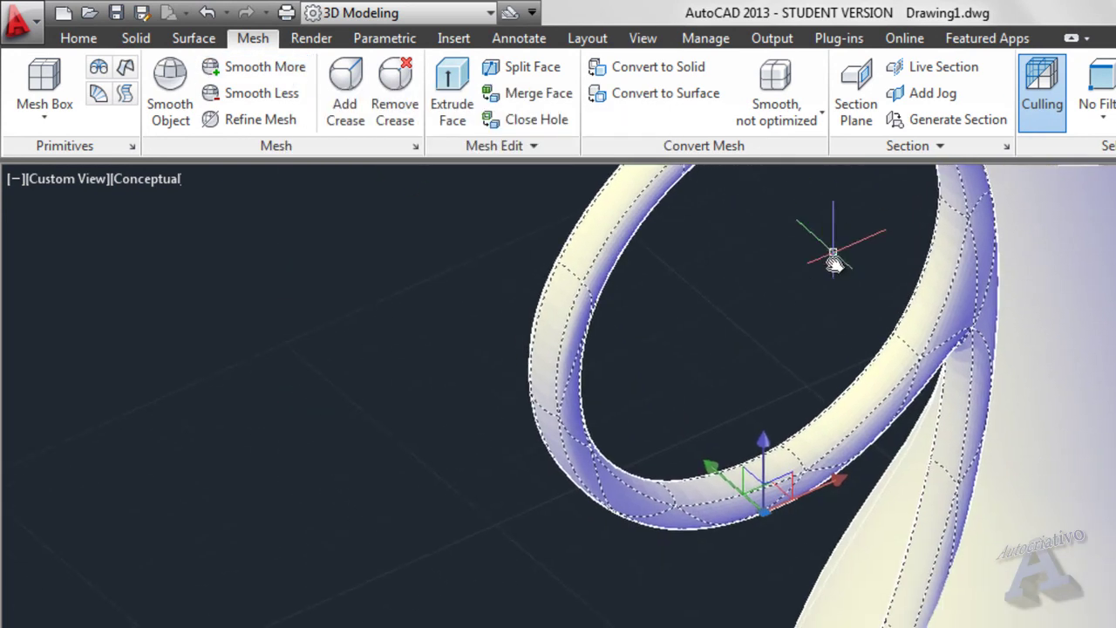
{"action": "middle_click_drag", "start_coordinate": [839, 279], "coordinate": [900, 413]}
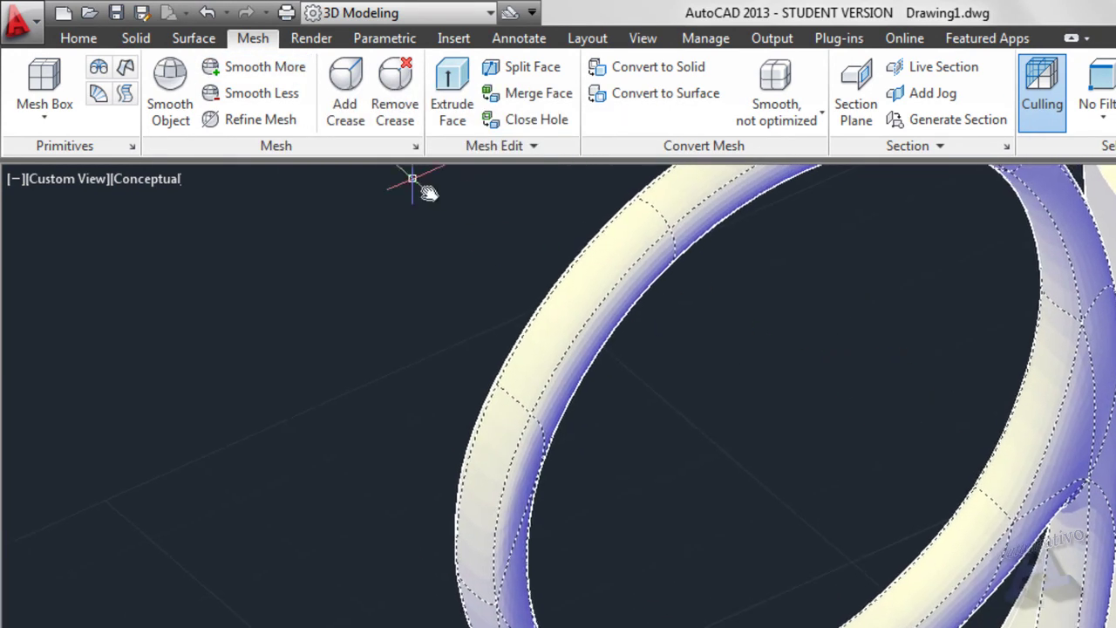
{"action": "left_click", "coordinate": [267, 77]}
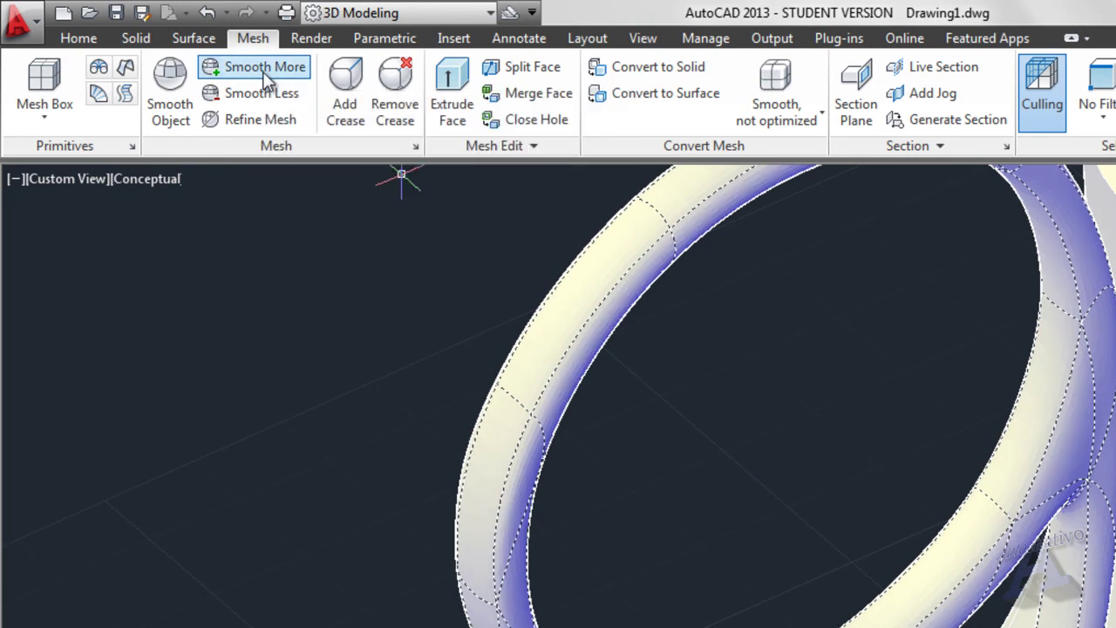
{"action": "left_click", "coordinate": [301, 76]}
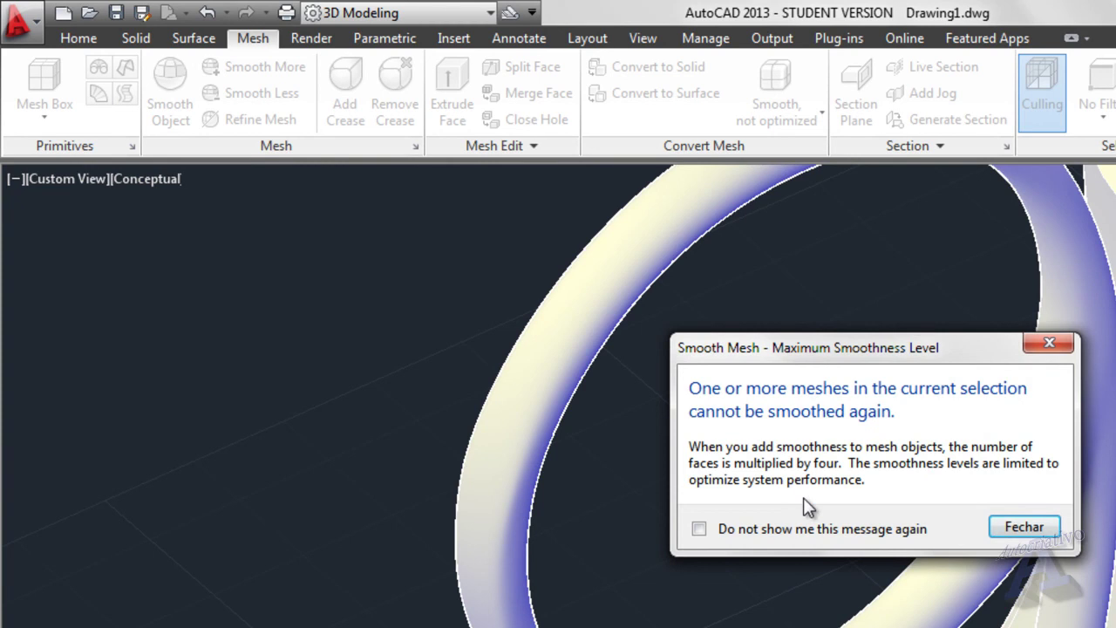
{"action": "left_click", "coordinate": [1021, 528]}
{"action": "key", "text": "Escape"}
Step: Make the Rotate gizmo the default gizmo for selected objects
{"action": "scroll", "coordinate": [789, 437], "scroll_direction": "down", "scroll_amount": 4}
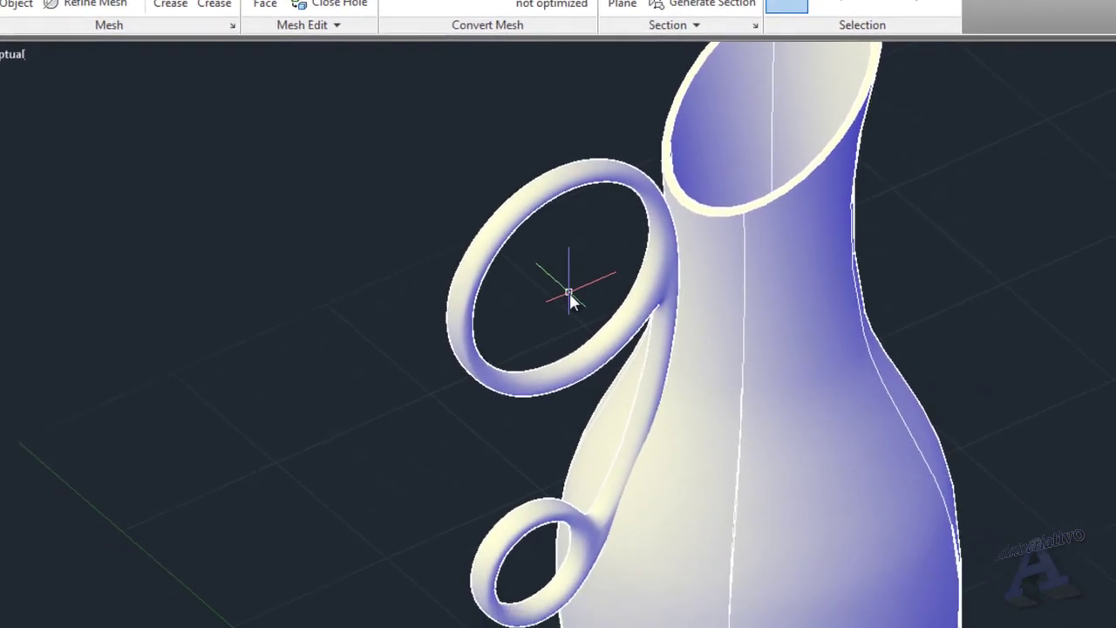
{"action": "middle_click_drag", "start_coordinate": [610, 318], "coordinate": [452, 206], "text": "shift"}
{"action": "middle_click_drag", "start_coordinate": [395, 140], "coordinate": [428, 183], "text": "shift"}
{"action": "left_click", "coordinate": [591, 174]}
{"action": "key", "text": "Escape"}
{"action": "middle_click_drag", "start_coordinate": [523, 180], "coordinate": [442, 229]}
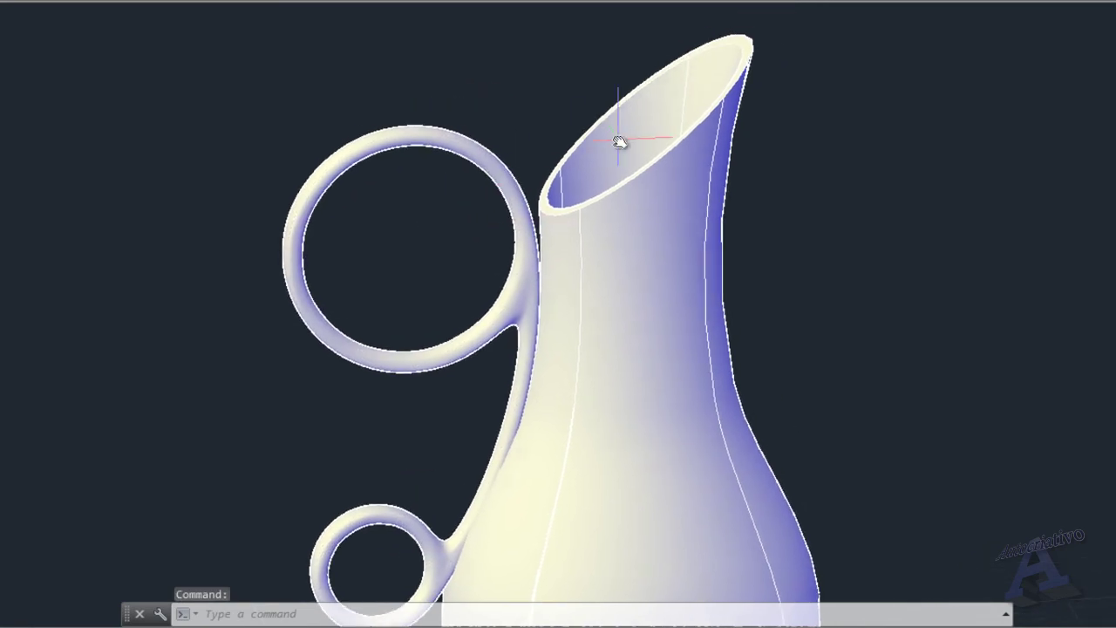
{"action": "left_click", "coordinate": [835, 5]}
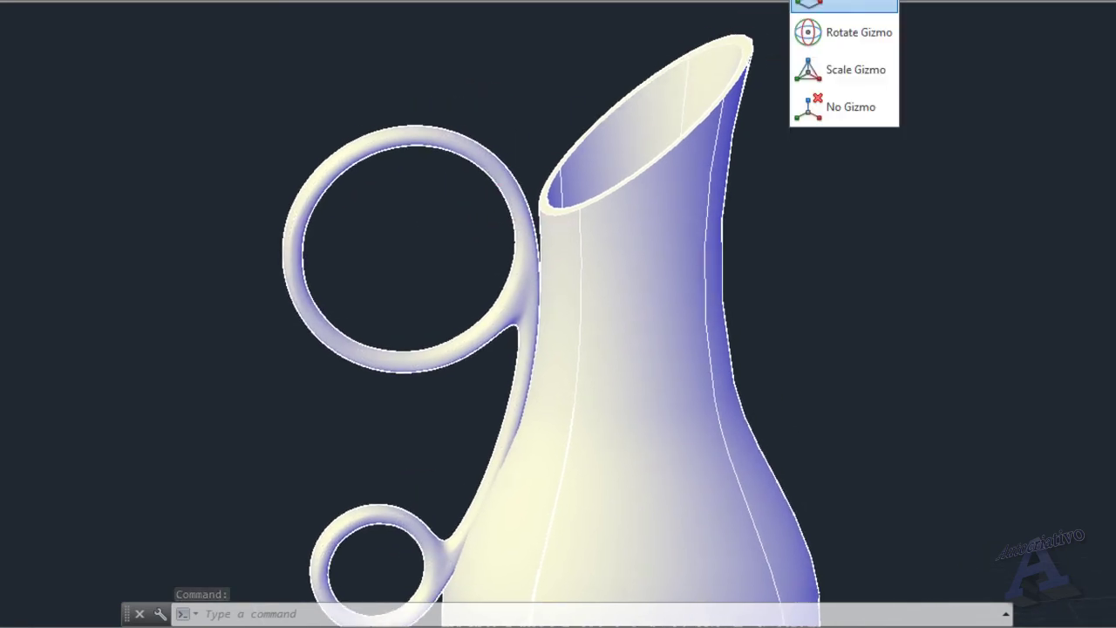
{"action": "left_click", "coordinate": [854, 37]}
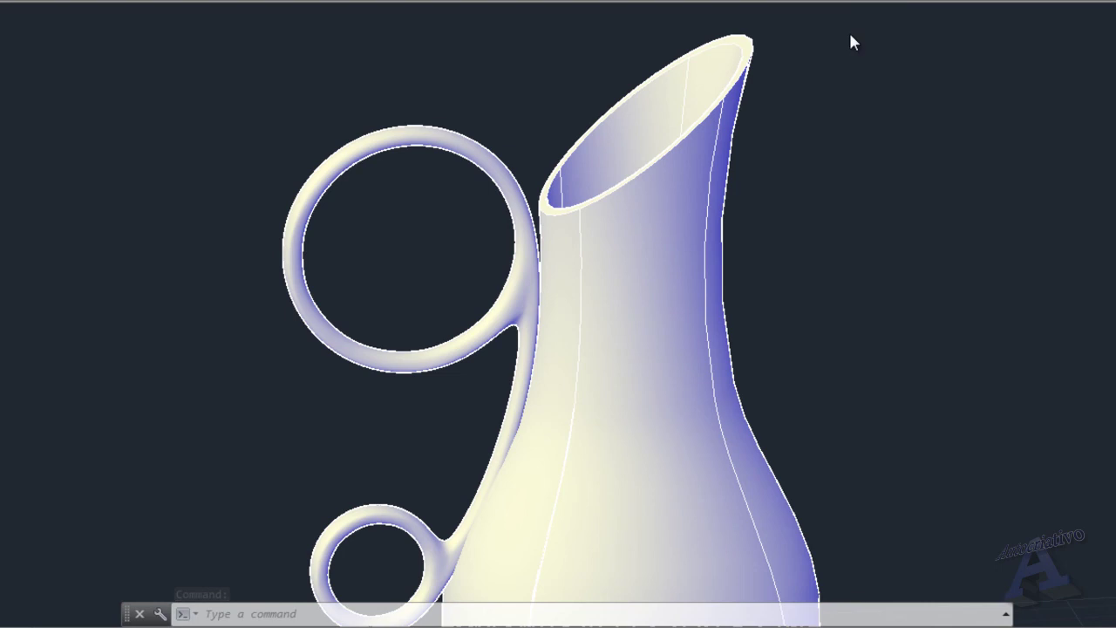
{"action": "left_click", "coordinate": [471, 157]}
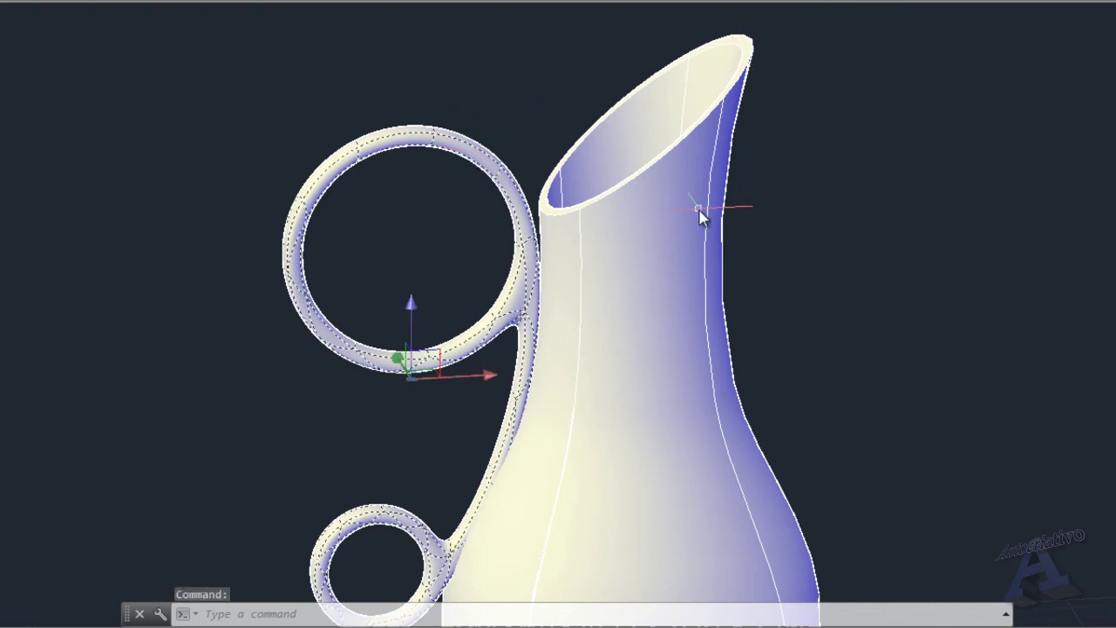
{"action": "key", "text": "Escape"}
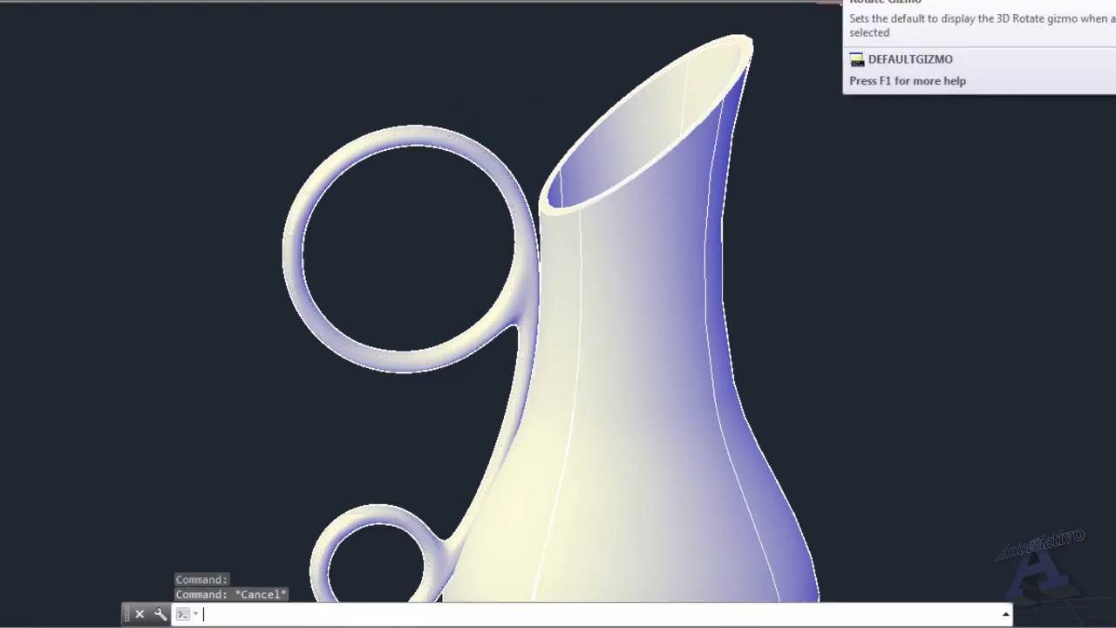
{"action": "left_click", "coordinate": [831, 7]}
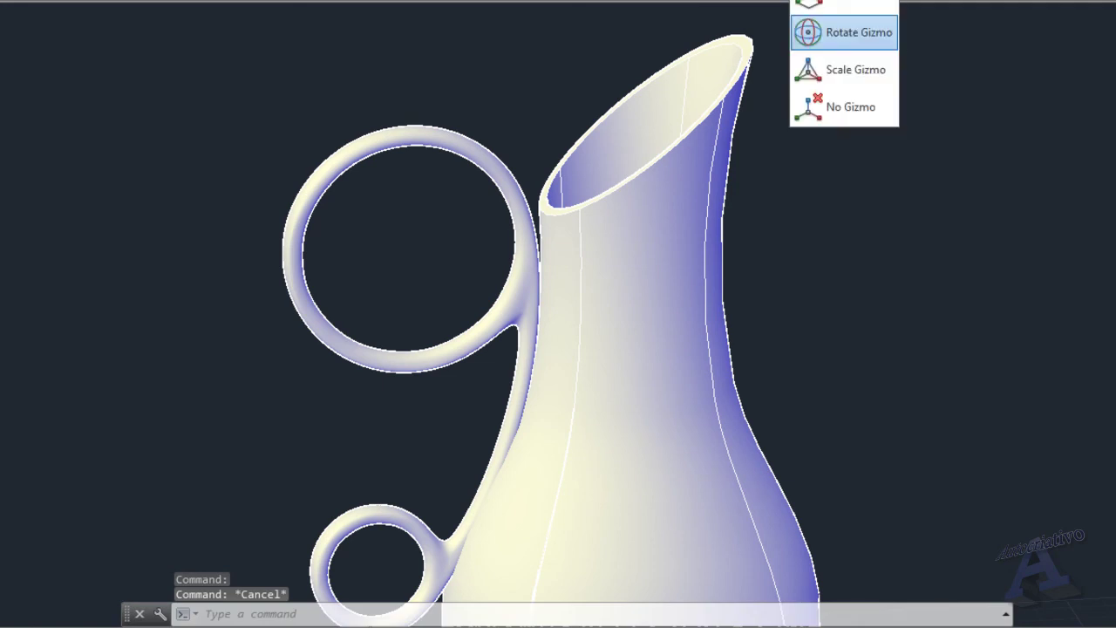
{"action": "left_click", "coordinate": [854, 43]}
Step: Rotate the handle about the Y axis to about 353 degrees so it leans against the vase, and clear the selection
{"action": "left_click", "coordinate": [495, 172]}
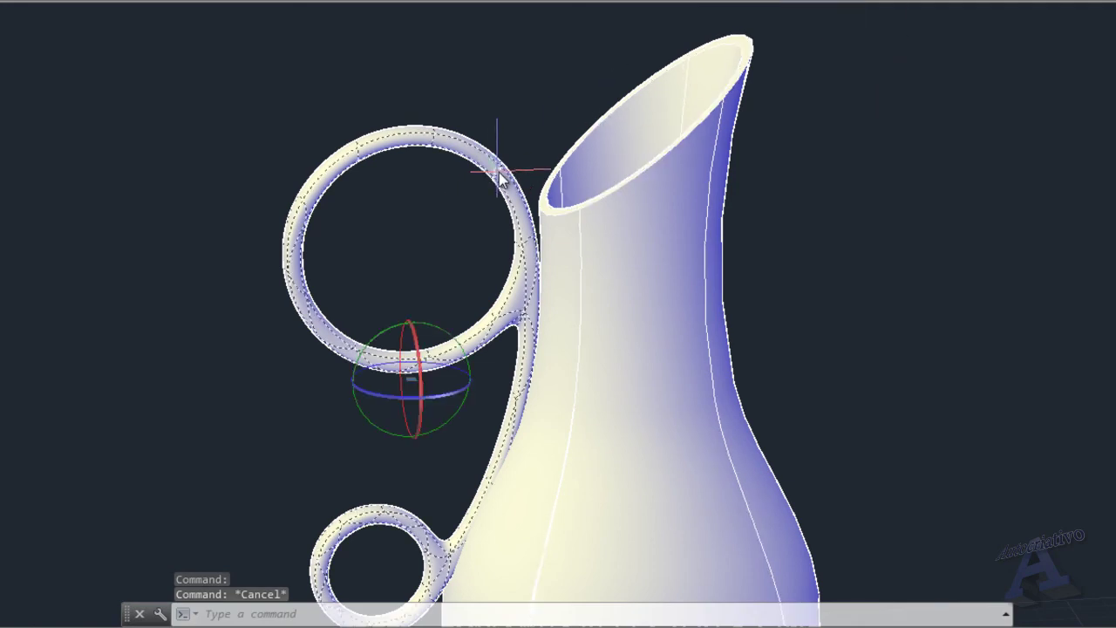
{"action": "scroll", "coordinate": [424, 324], "scroll_direction": "up", "scroll_amount": 5}
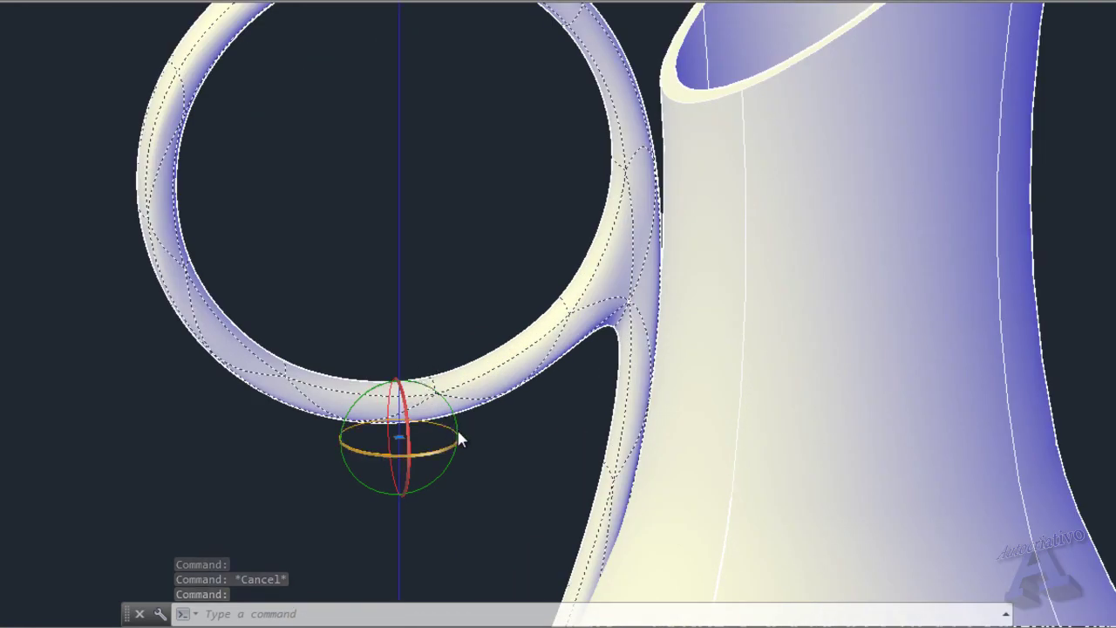
{"action": "left_click", "coordinate": [460, 440]}
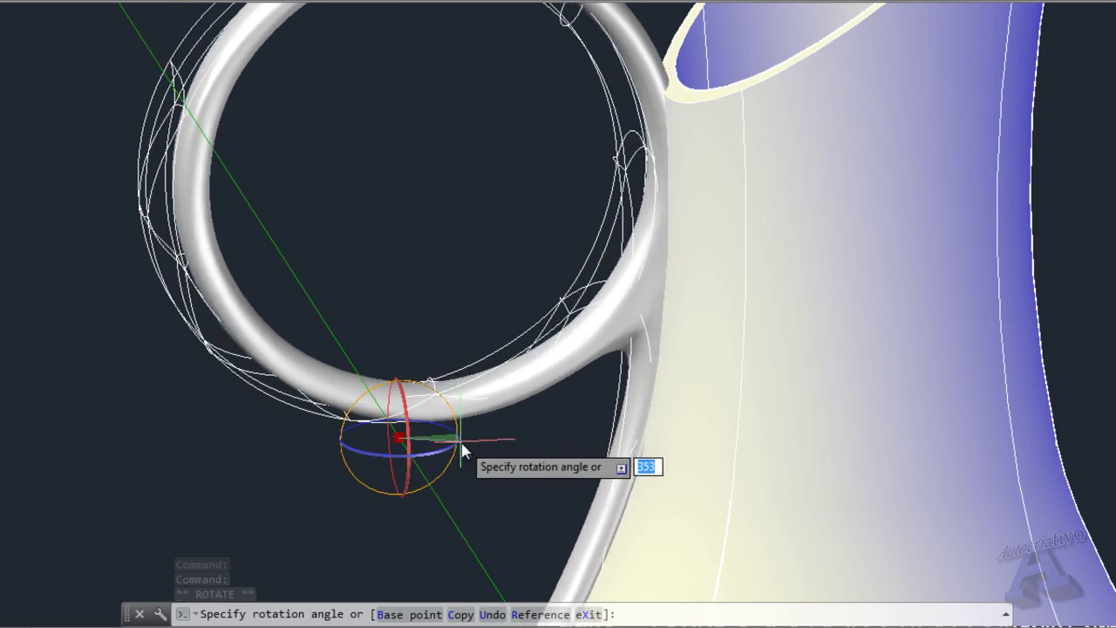
{"action": "left_click", "coordinate": [464, 449]}
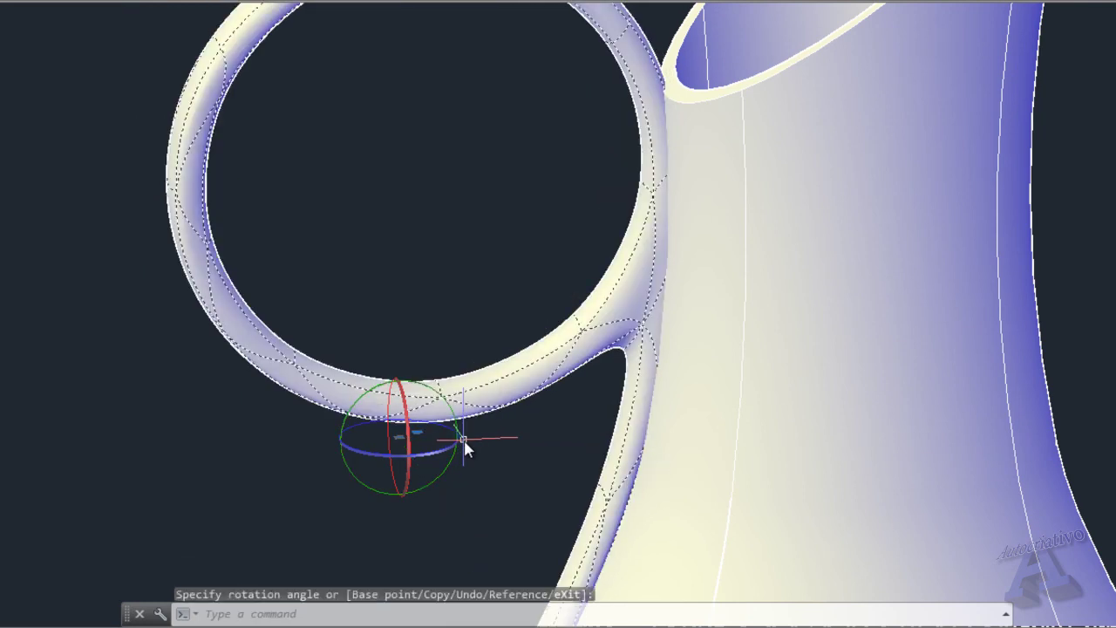
{"action": "key", "text": "Escape"}
Step: Convert the smoothed handle mesh to a 3D solid
{"action": "scroll", "coordinate": [459, 259], "scroll_direction": "down", "scroll_amount": 6}
{"action": "middle_click_drag", "start_coordinate": [458, 249], "coordinate": [631, 303], "text": "shift"}
{"action": "scroll", "coordinate": [573, 222], "scroll_direction": "up", "scroll_amount": 3}
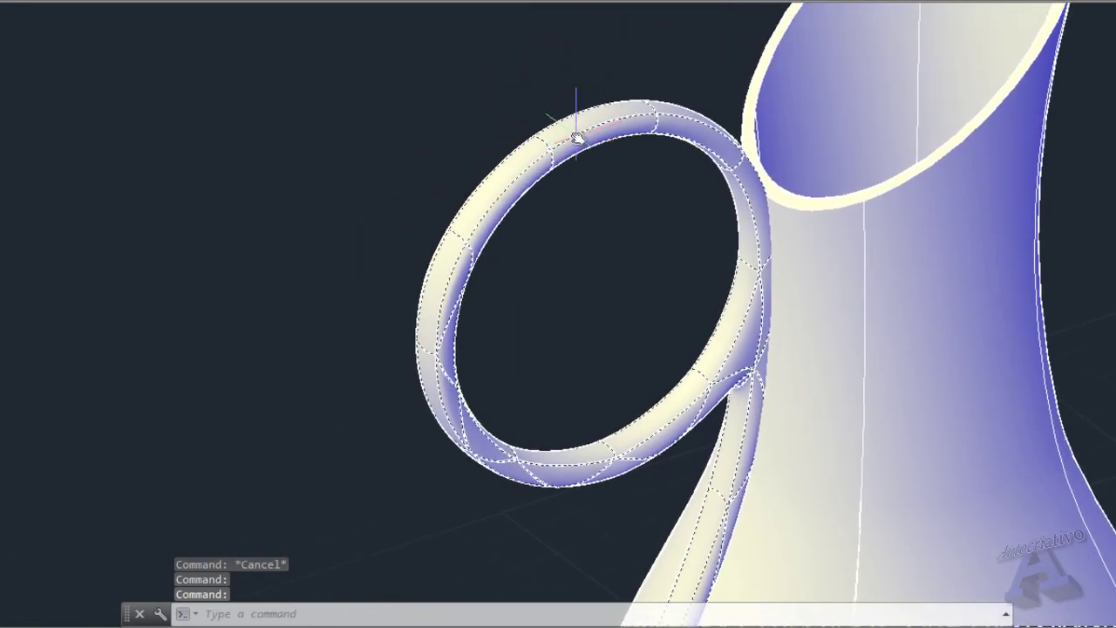
{"action": "mouse_move", "coordinate": [578, 136]}
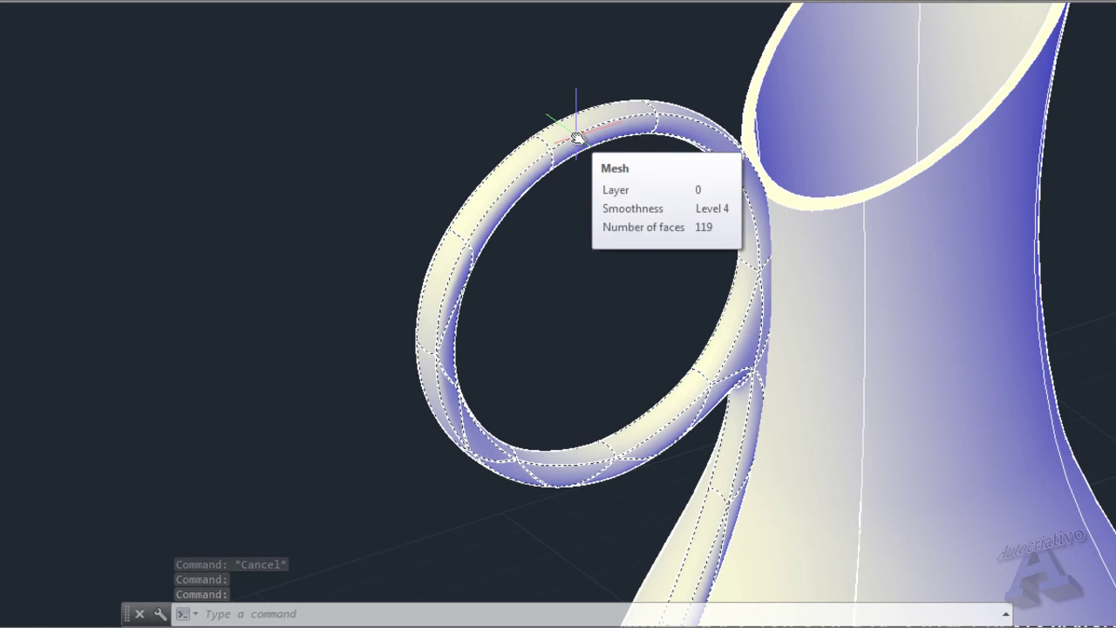
{"action": "left_click", "coordinate": [577, 137]}
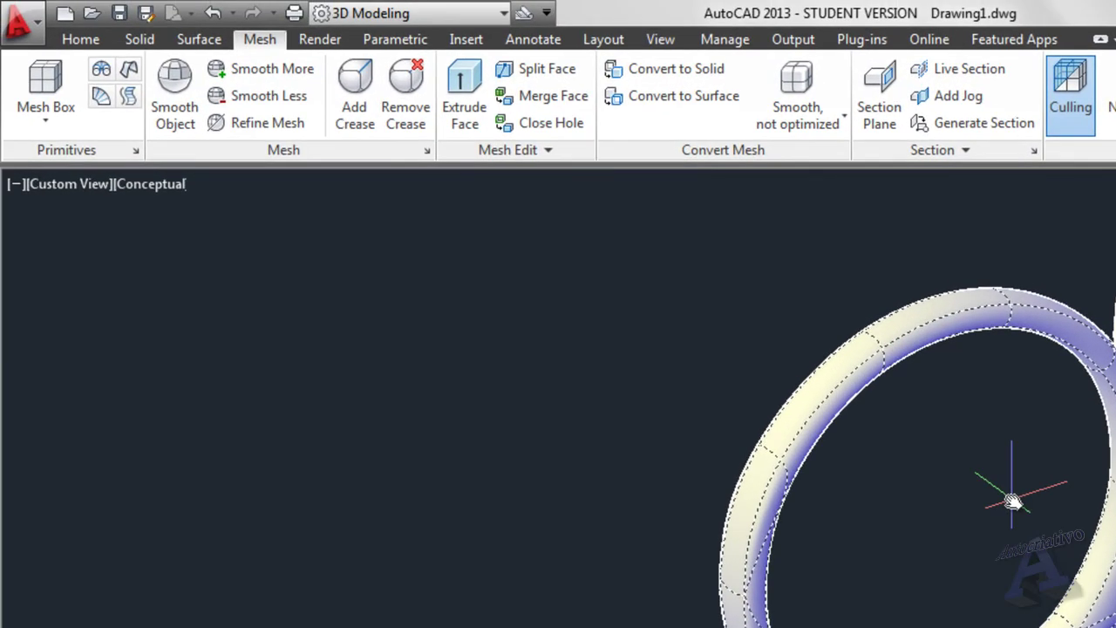
{"action": "left_click", "coordinate": [685, 79]}
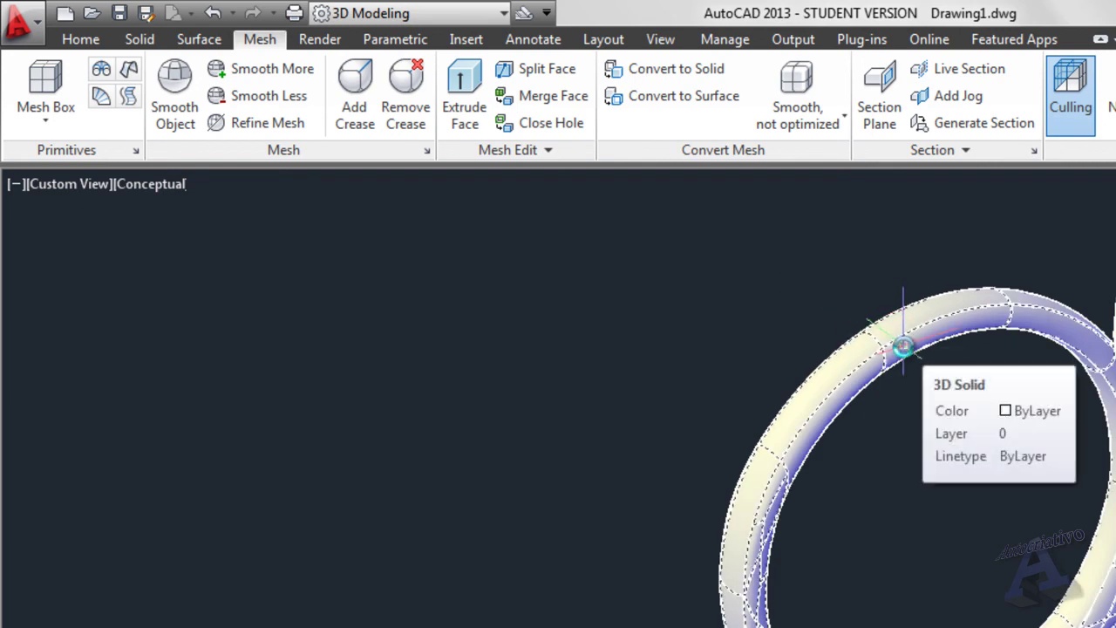
Step: Union the scroll-shaped handle and the vase body into a single solid
{"action": "scroll", "coordinate": [907, 410], "scroll_direction": "down", "scroll_amount": 3}
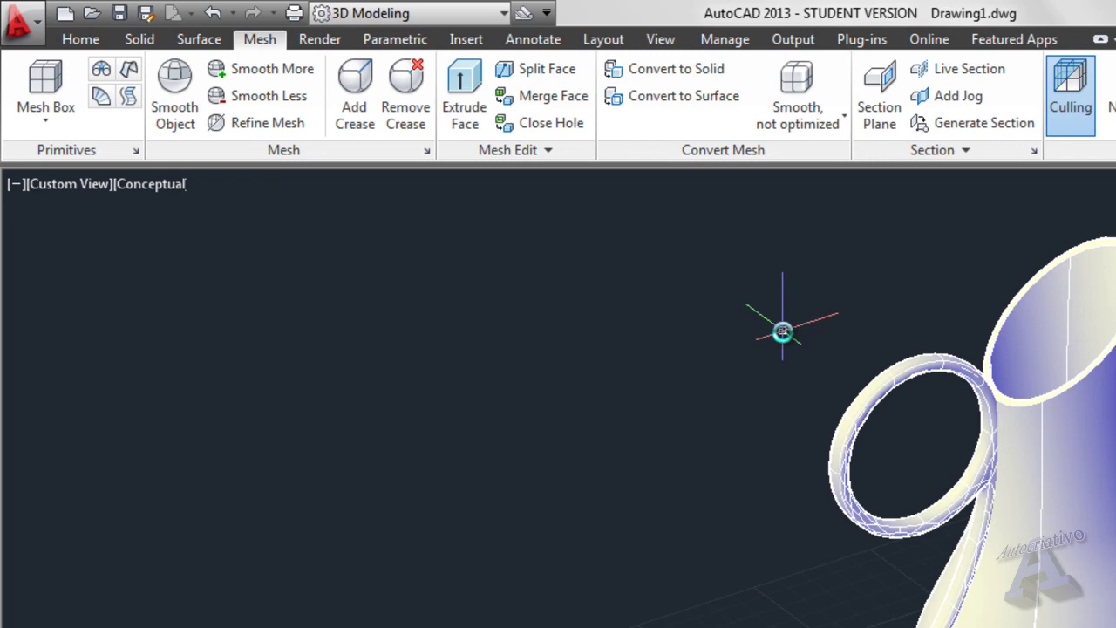
{"action": "middle_click_drag", "start_coordinate": [724, 540], "coordinate": [820, 594], "text": "shift"}
{"action": "scroll", "coordinate": [919, 493], "scroll_direction": "up", "scroll_amount": 4}
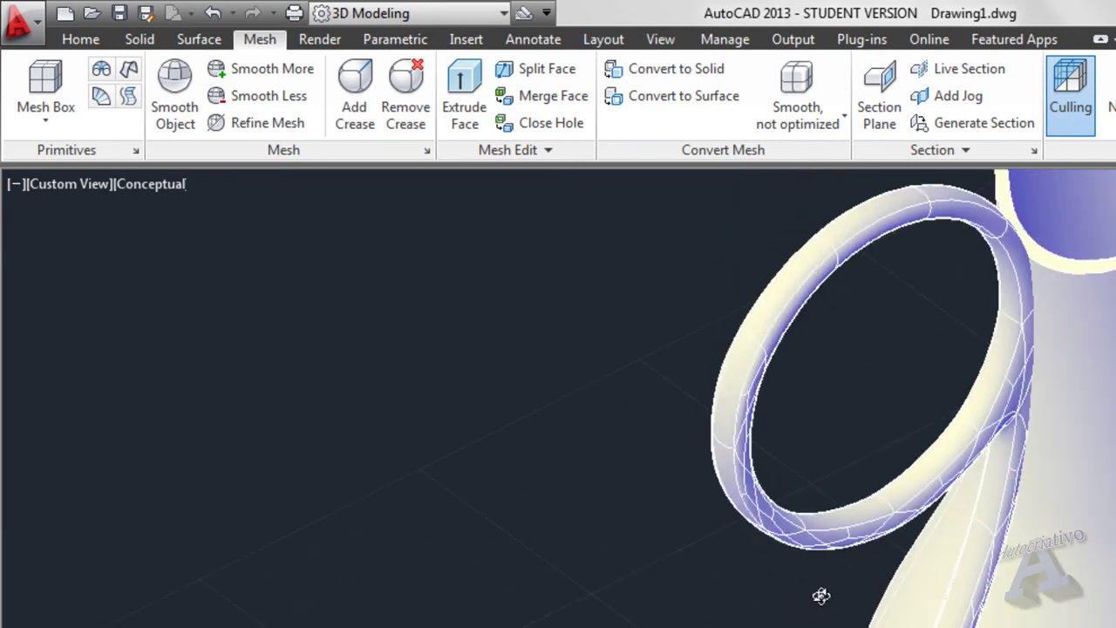
{"action": "middle_click_drag", "start_coordinate": [622, 448], "coordinate": [759, 526]}
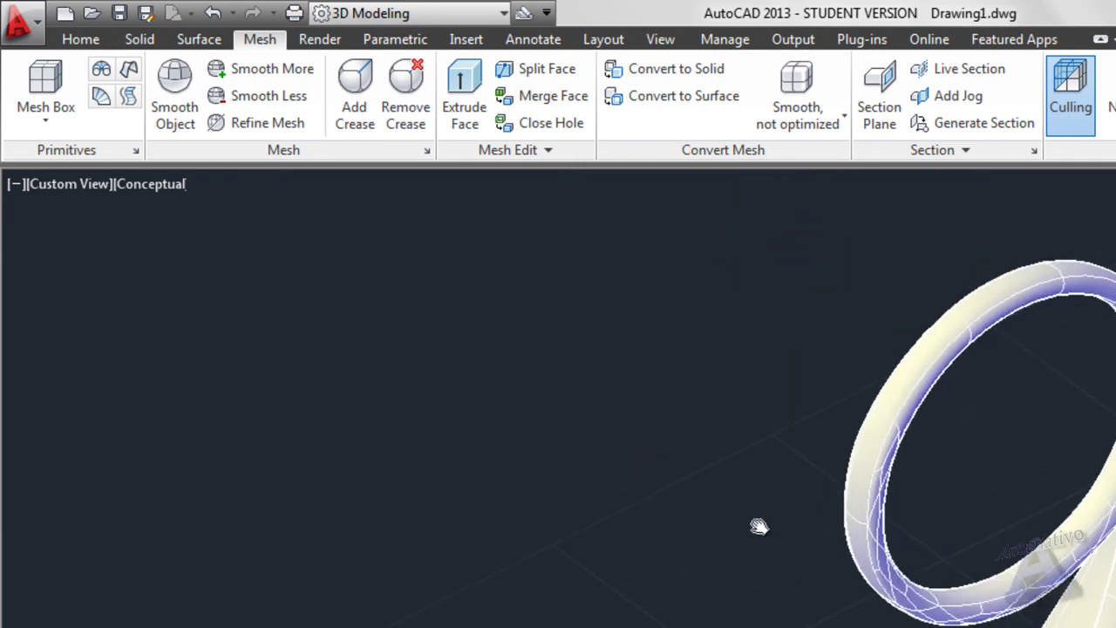
{"action": "left_click", "coordinate": [152, 37]}
{"action": "scroll", "coordinate": [680, 383], "scroll_direction": "down", "scroll_amount": 2}
{"action": "middle_click_drag", "start_coordinate": [690, 406], "coordinate": [529, 417]}
{"action": "middle_click_drag", "start_coordinate": [516, 456], "coordinate": [475, 457], "text": "shift"}
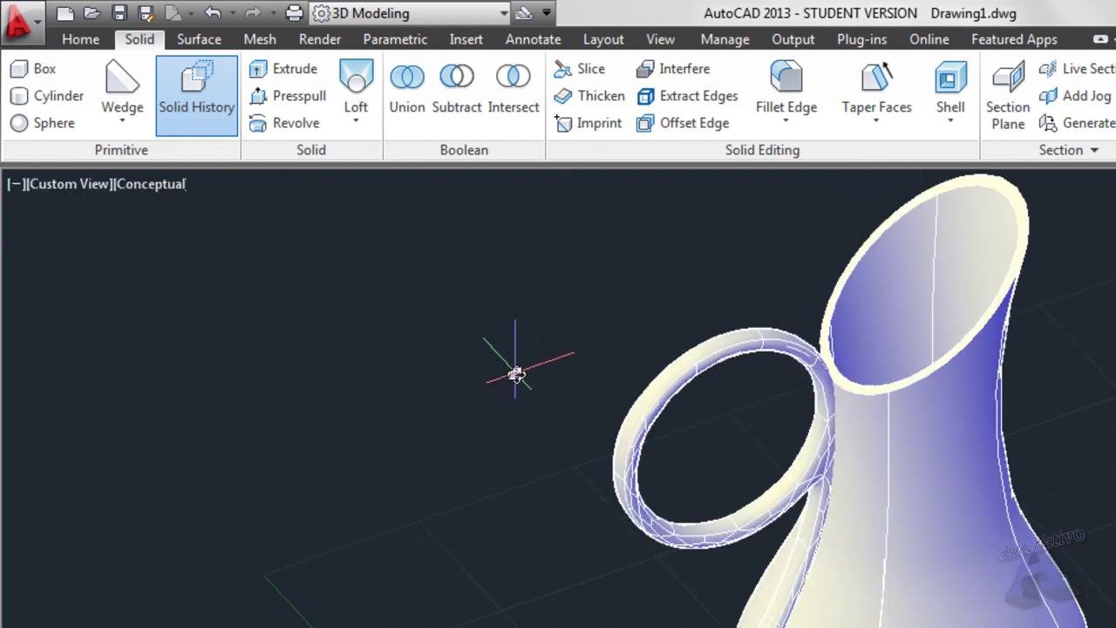
{"action": "left_click", "coordinate": [409, 103]}
{"action": "left_click", "coordinate": [731, 353]}
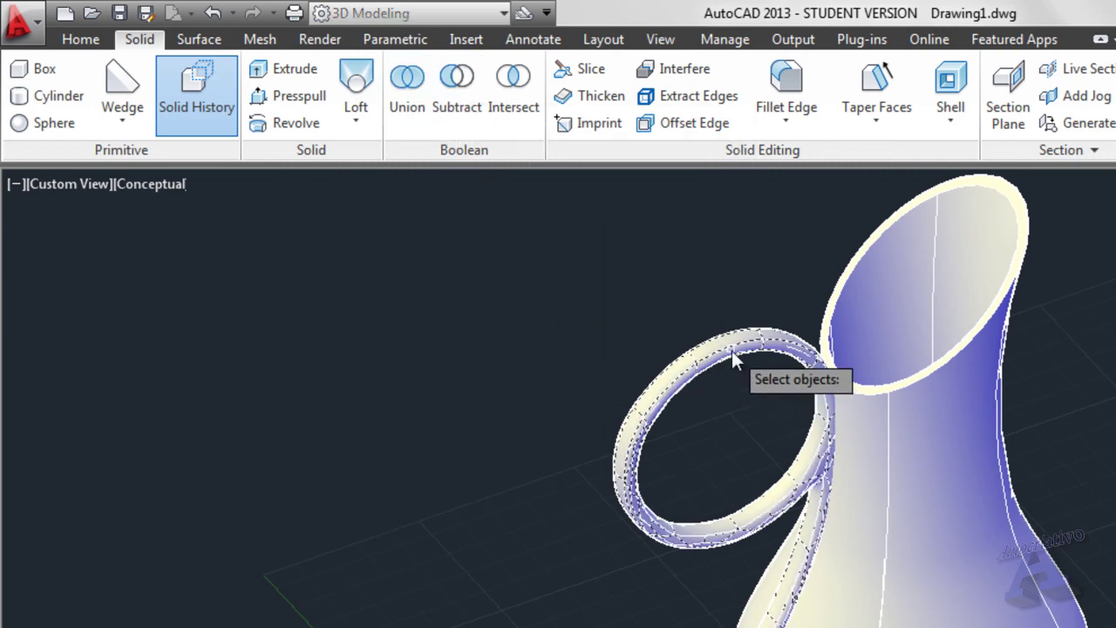
{"action": "left_click", "coordinate": [920, 394]}
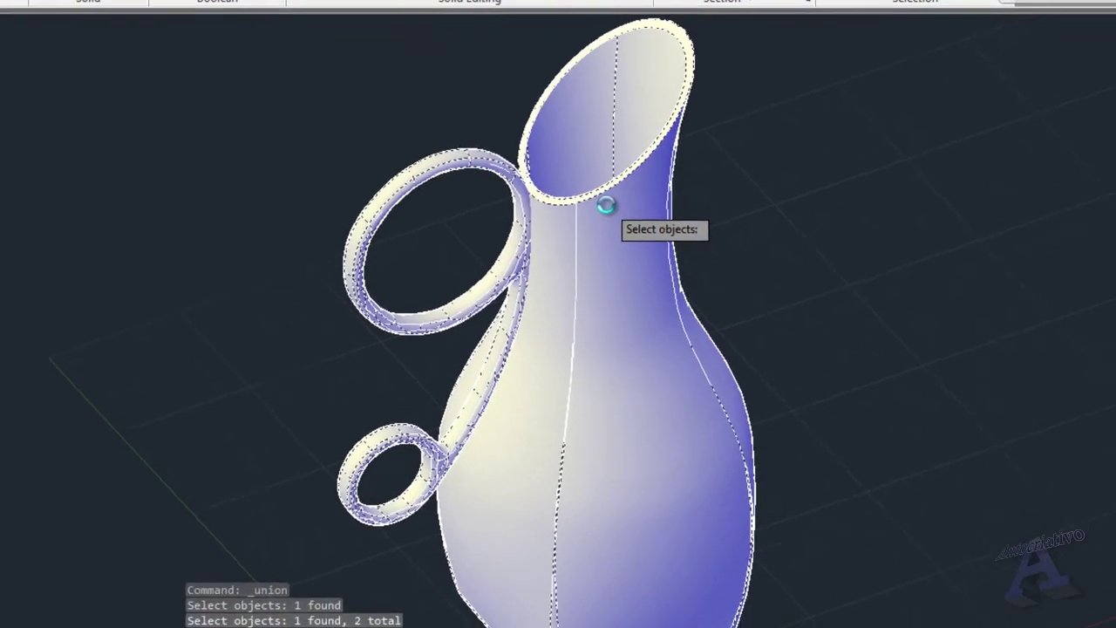
{"action": "key", "text": "Return"}
Step: Select the joined vase to check that the handle and body form one object, and clear the selection
{"action": "scroll", "coordinate": [909, 200], "scroll_direction": "down", "scroll_amount": 1}
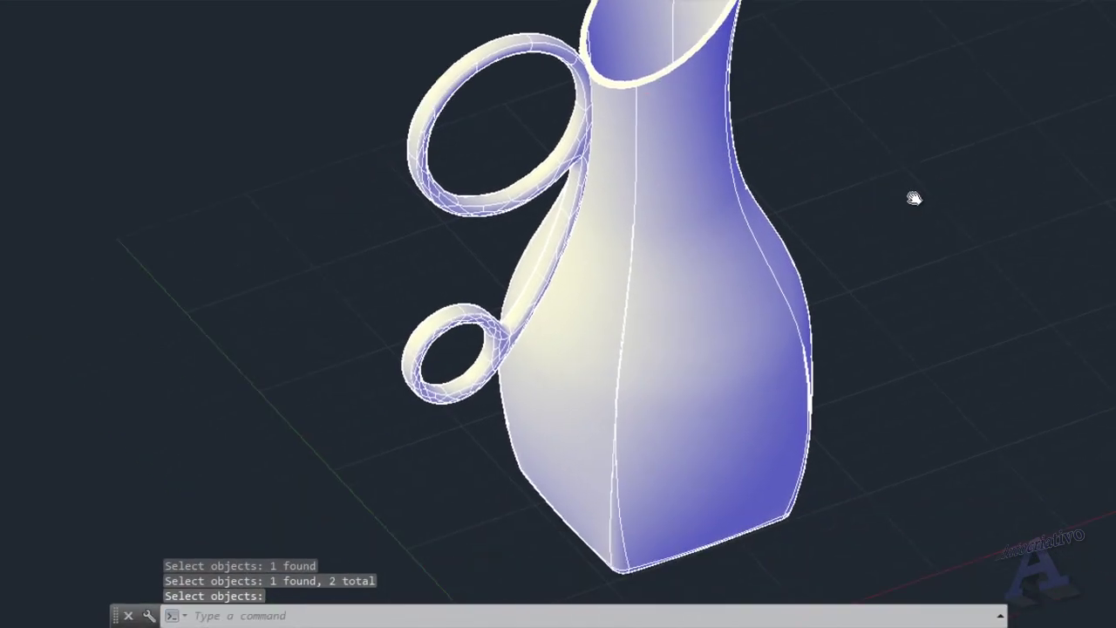
{"action": "scroll", "coordinate": [910, 191], "scroll_direction": "down", "scroll_amount": 2}
{"action": "middle_click_drag", "start_coordinate": [910, 192], "coordinate": [689, 231]}
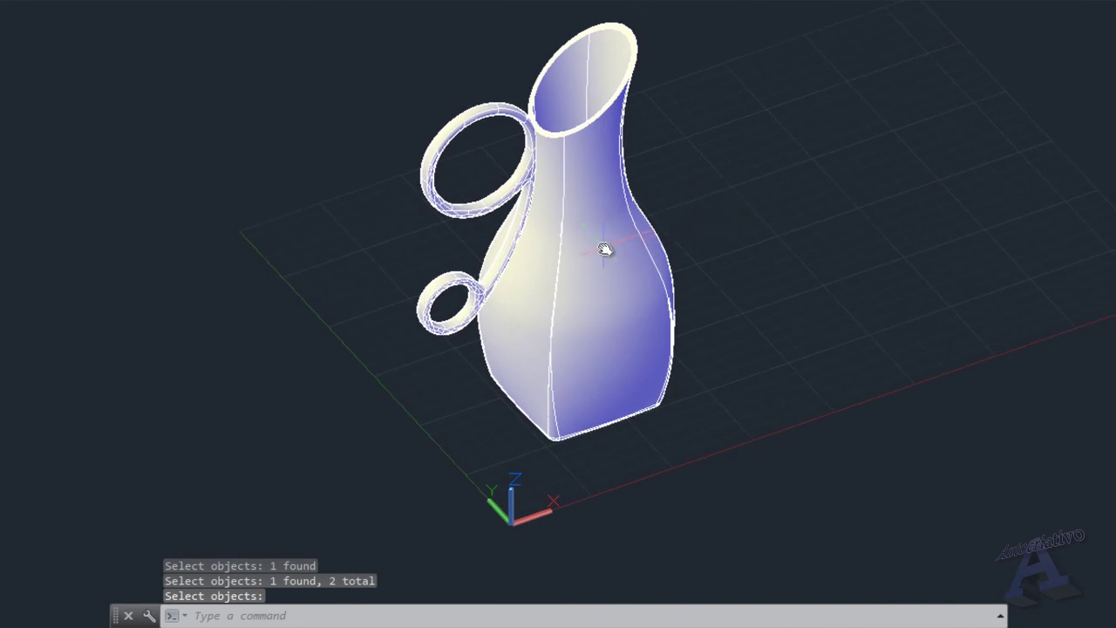
{"action": "key", "text": "Return"}
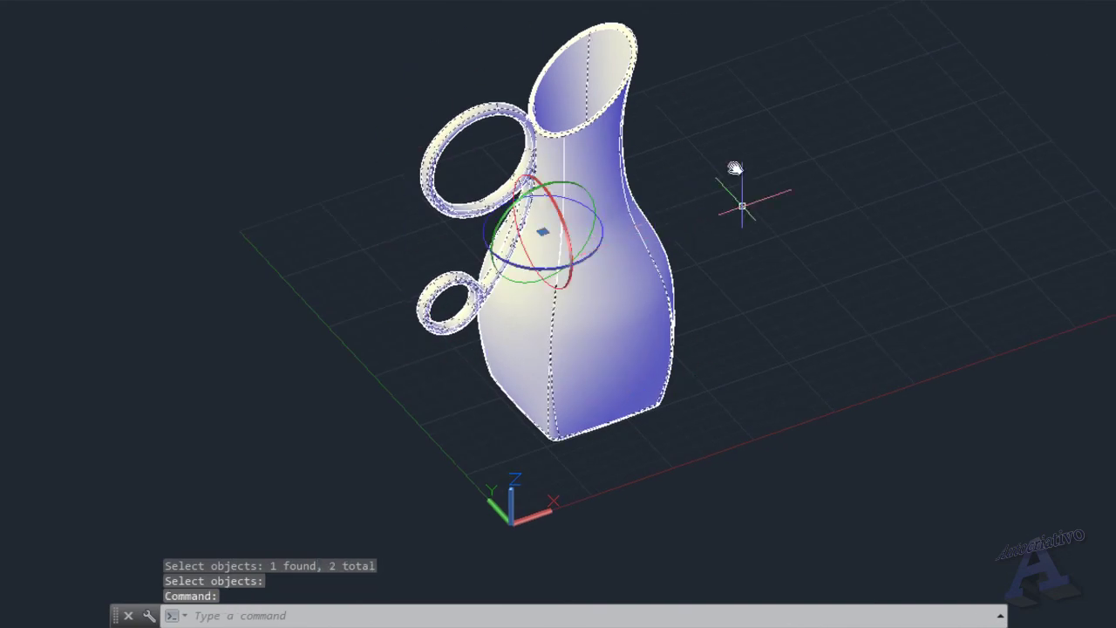
{"action": "key", "text": "Escape"}
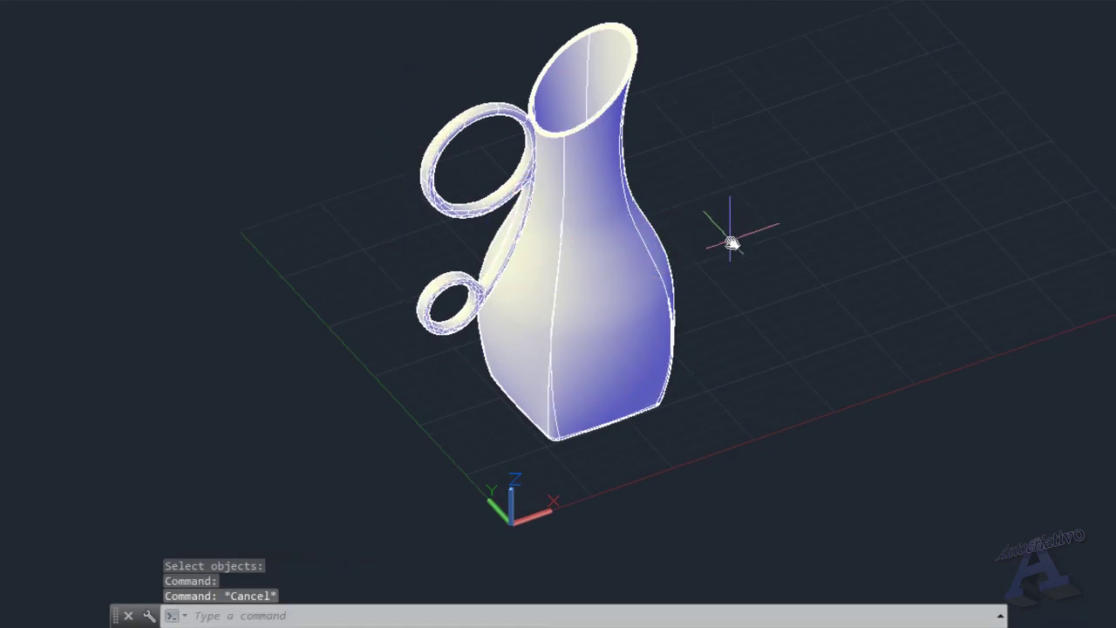
{"action": "middle_click_drag", "start_coordinate": [740, 271], "coordinate": [856, 370], "text": "shift"}
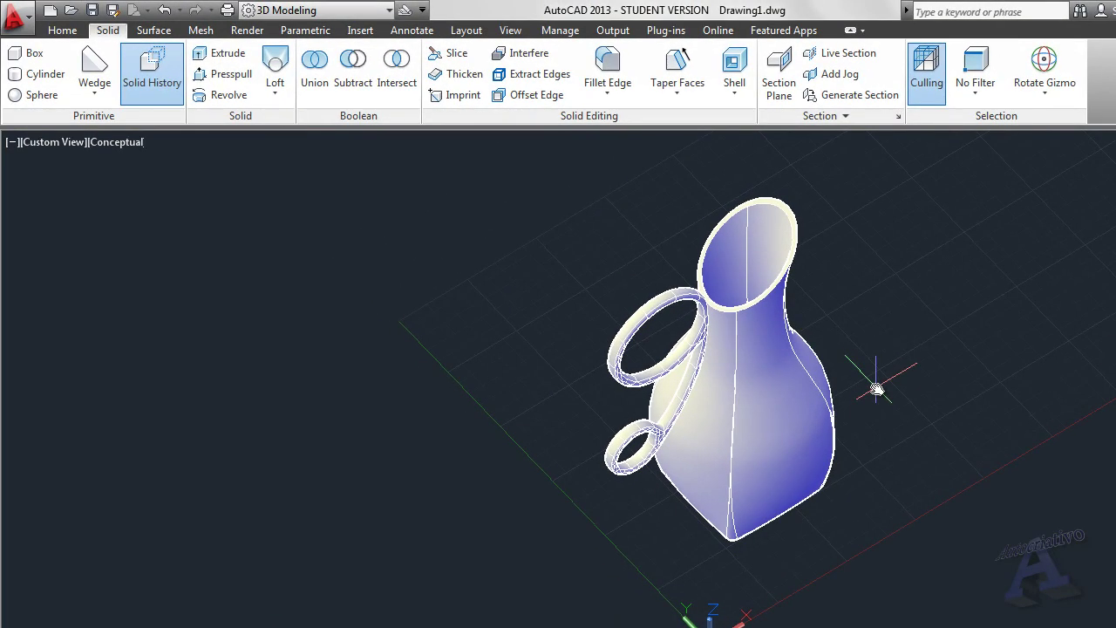
{"action": "middle_click_drag", "start_coordinate": [879, 390], "coordinate": [862, 336], "text": "shift"}
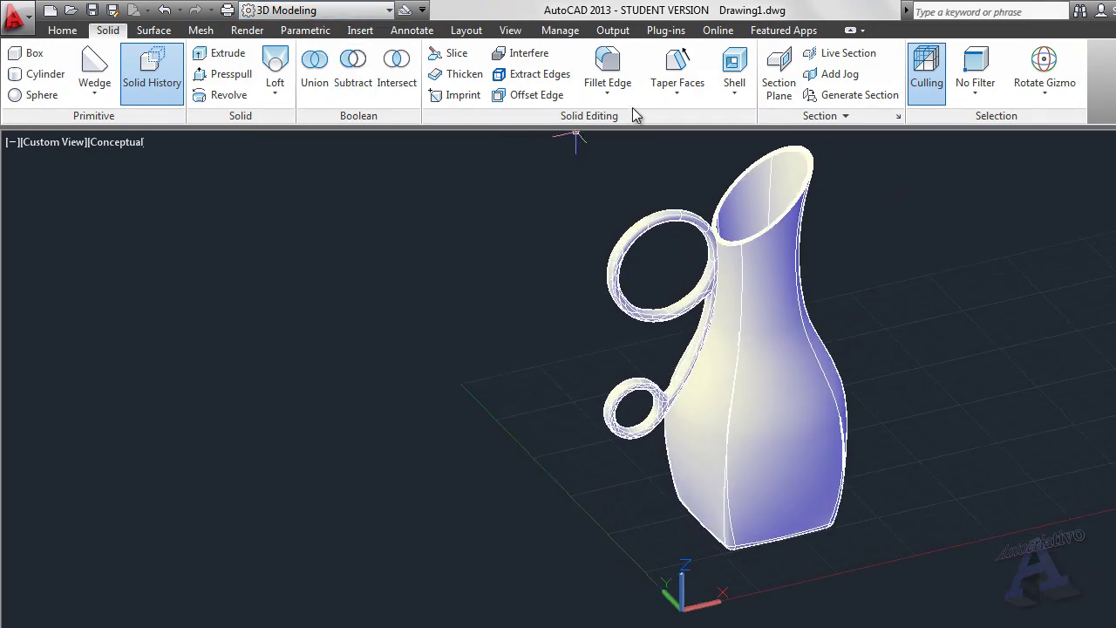
{"action": "left_click", "coordinate": [609, 96]}
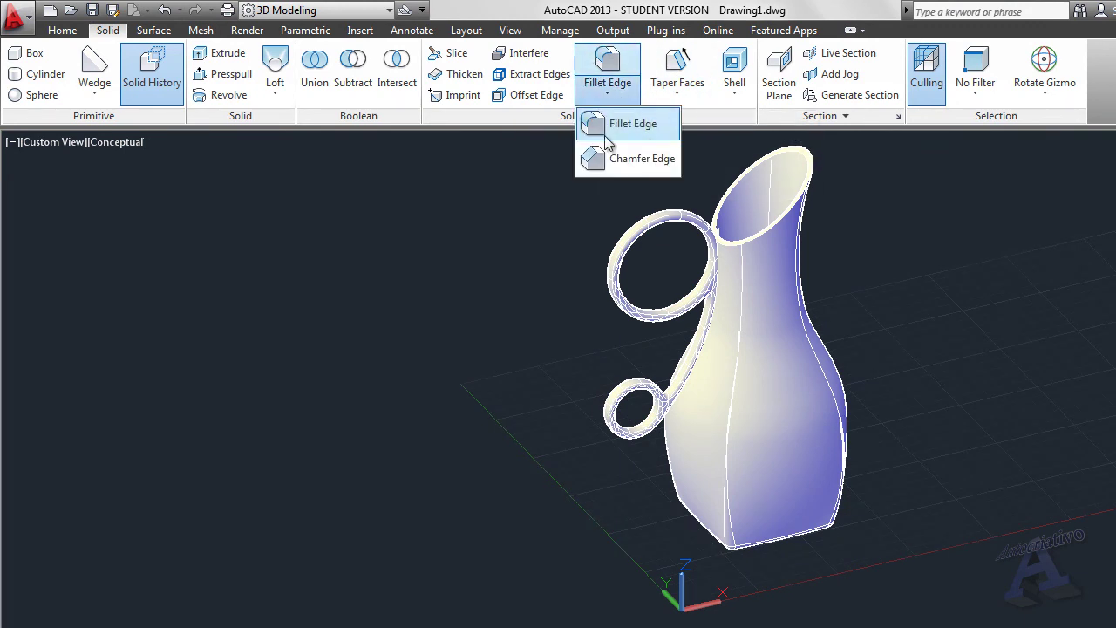
{"action": "left_click", "coordinate": [683, 96]}
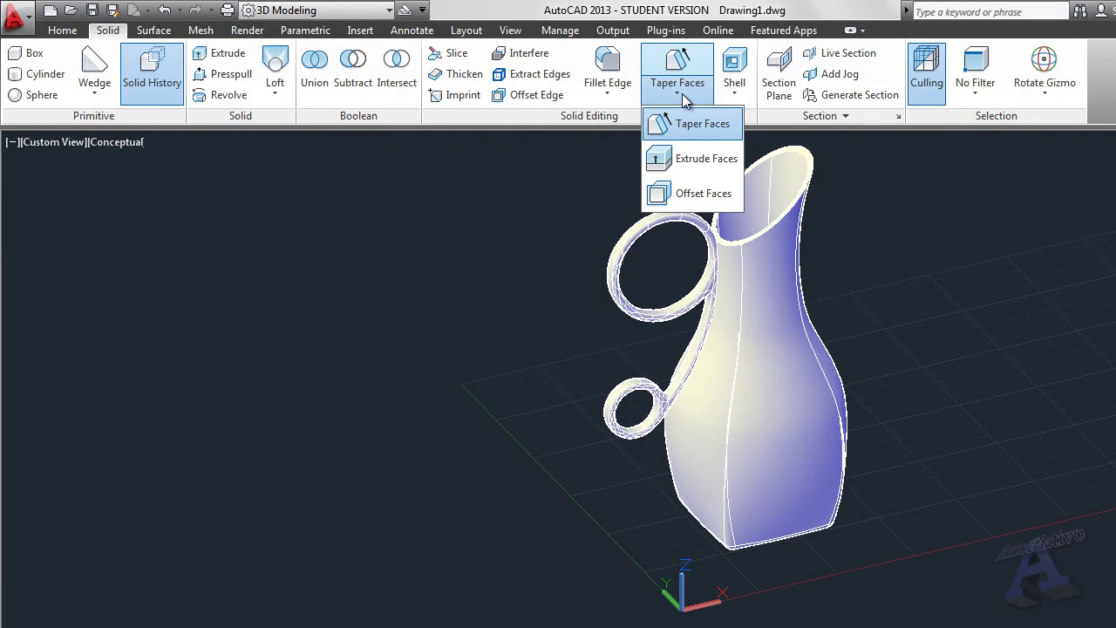
{"action": "left_click", "coordinate": [737, 102]}
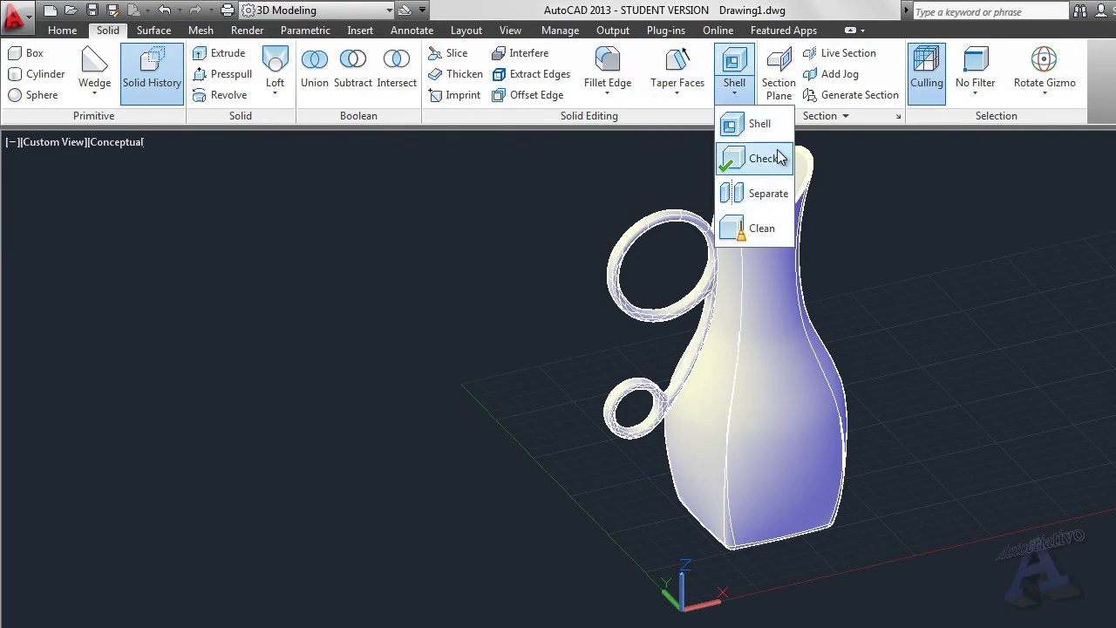
{"action": "left_click", "coordinate": [863, 188]}
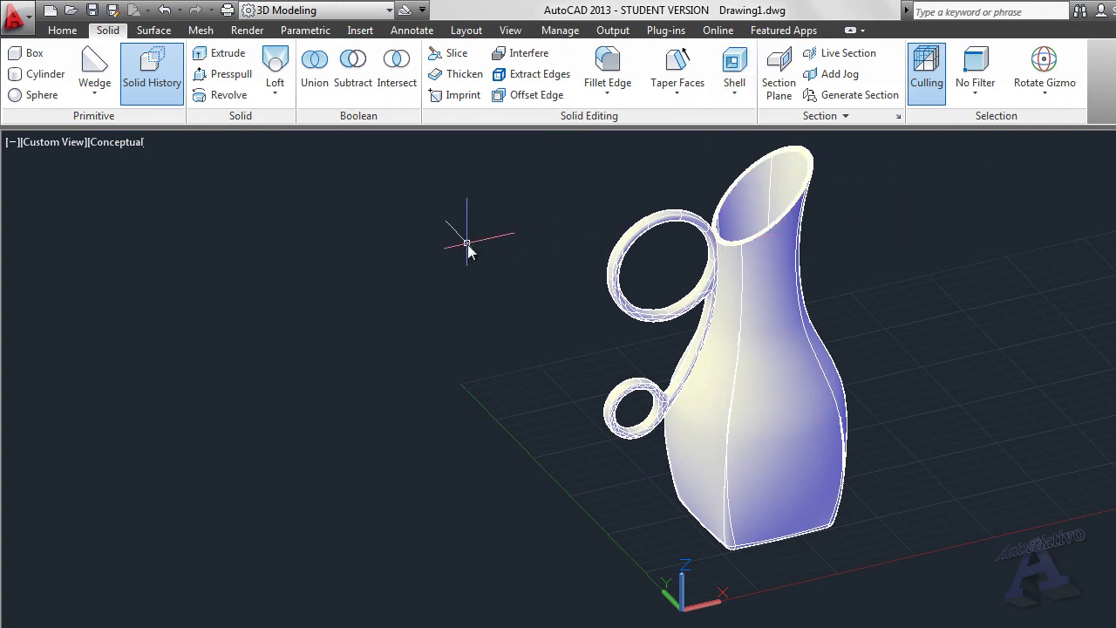
{"action": "mouse_move", "coordinate": [468, 249]}
{"action": "middle_mouse_down", "text": "shift"}
{"action": "mouse_move", "coordinate": [570, 284]}
{"action": "mouse_move", "coordinate": [580, 239]}
{"action": "mouse_move", "coordinate": [454, 267]}
{"action": "mouse_move", "coordinate": [436, 306]}
{"action": "mouse_move", "coordinate": [497, 339]}
{"action": "mouse_move", "coordinate": [406, 358]}
{"action": "mouse_move", "coordinate": [509, 270]}
{"action": "mouse_move", "coordinate": [497, 361]}
{"action": "mouse_move", "coordinate": [461, 326]}
{"action": "mouse_move", "coordinate": [511, 305]}
{"action": "mouse_move", "coordinate": [568, 359]}
{"action": "middle_mouse_up", "text": "shift"}
{"action": "scroll", "coordinate": [584, 335], "scroll_direction": "up", "scroll_amount": 3}
{"action": "middle_click_drag", "start_coordinate": [609, 318], "coordinate": [563, 275]}
{"action": "scroll", "coordinate": [431, 248], "scroll_direction": "down", "scroll_amount": 2}
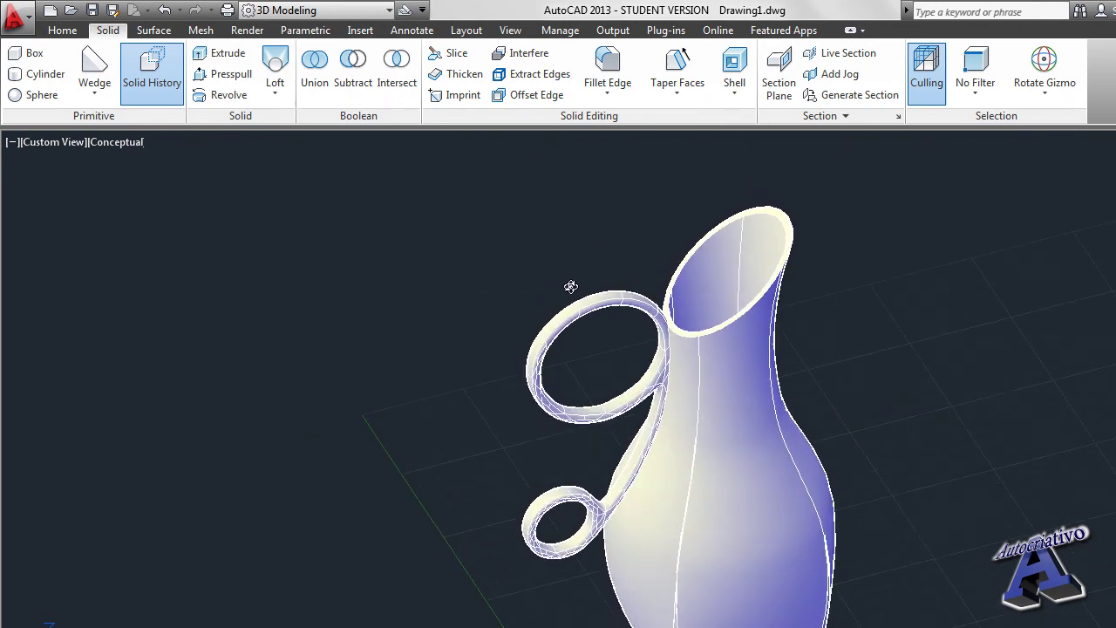
Step: Turn on the sun light for rendering the scene
{"action": "left_click", "coordinate": [258, 38]}
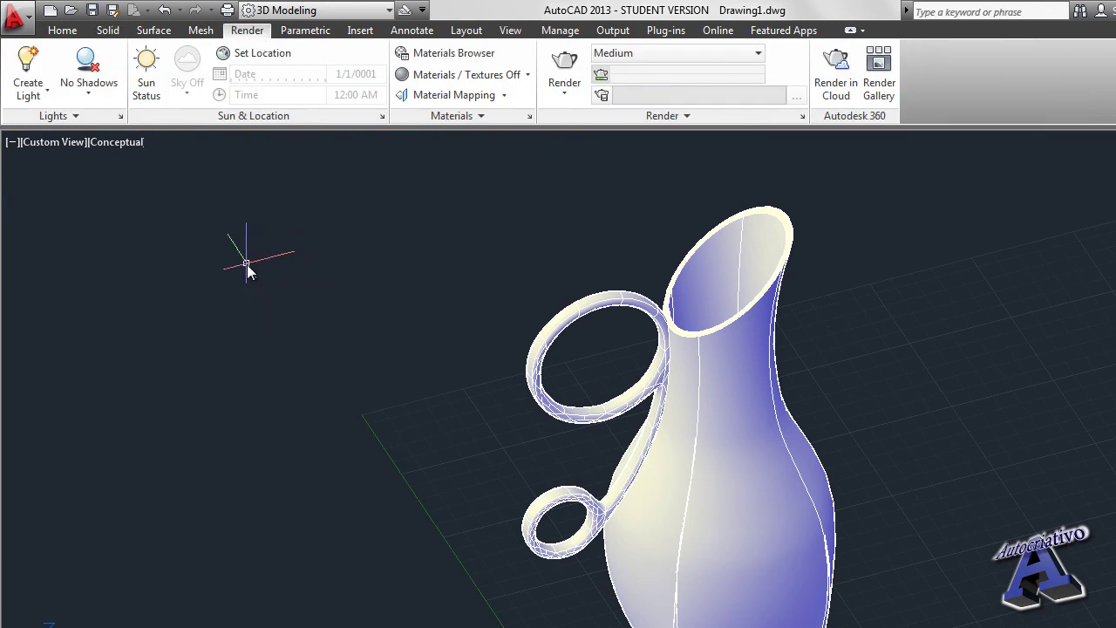
{"action": "left_click", "coordinate": [148, 87]}
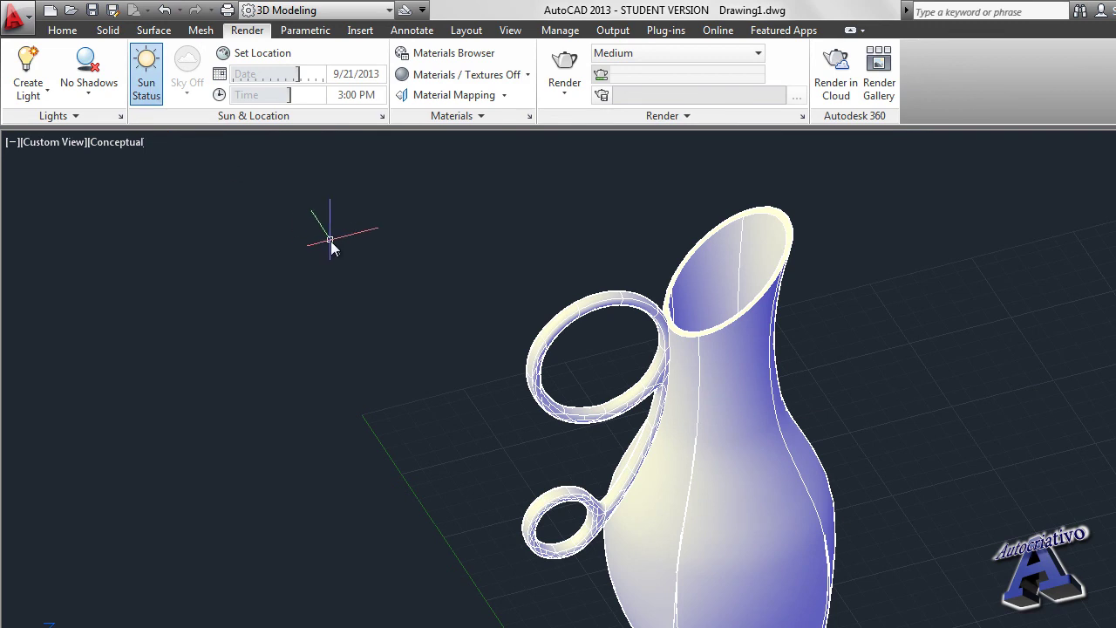
{"action": "middle_click_drag", "start_coordinate": [374, 252], "coordinate": [444, 257]}
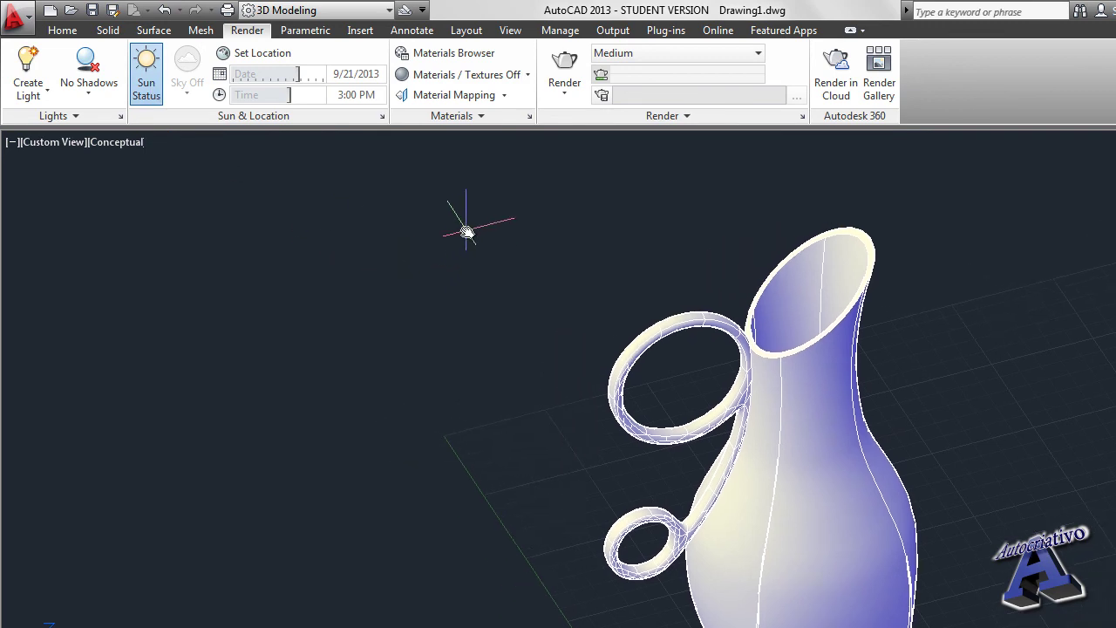
Step: Set the view's background type to Sun & Sky with the BACKGROUND command
{"action": "type", "text": "BACK"}
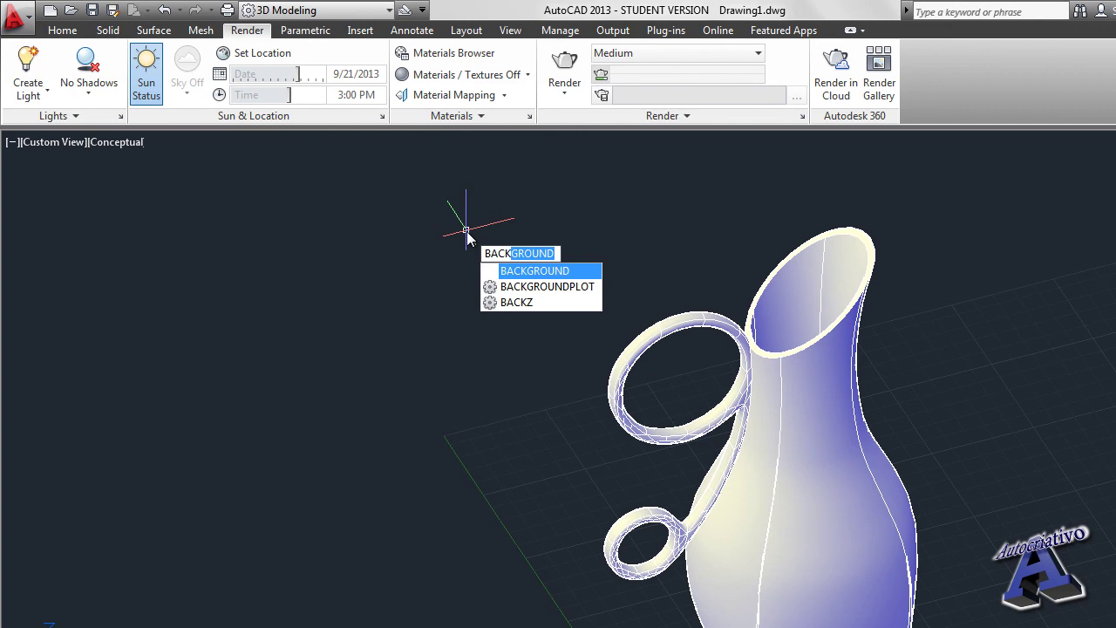
{"action": "key", "text": "Return"}
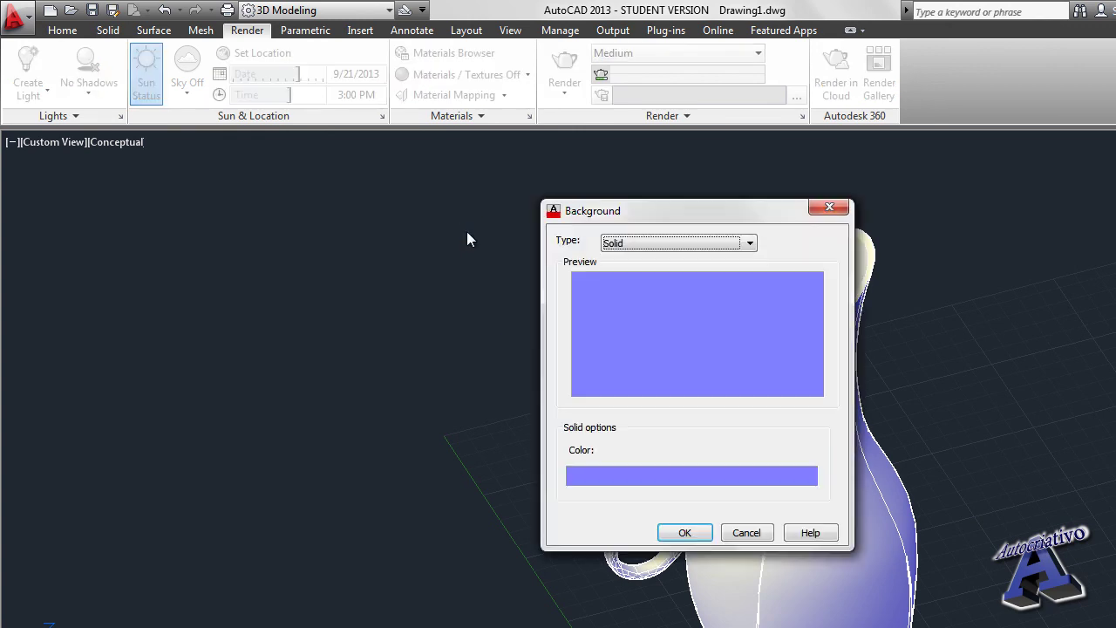
{"action": "left_click", "coordinate": [749, 246]}
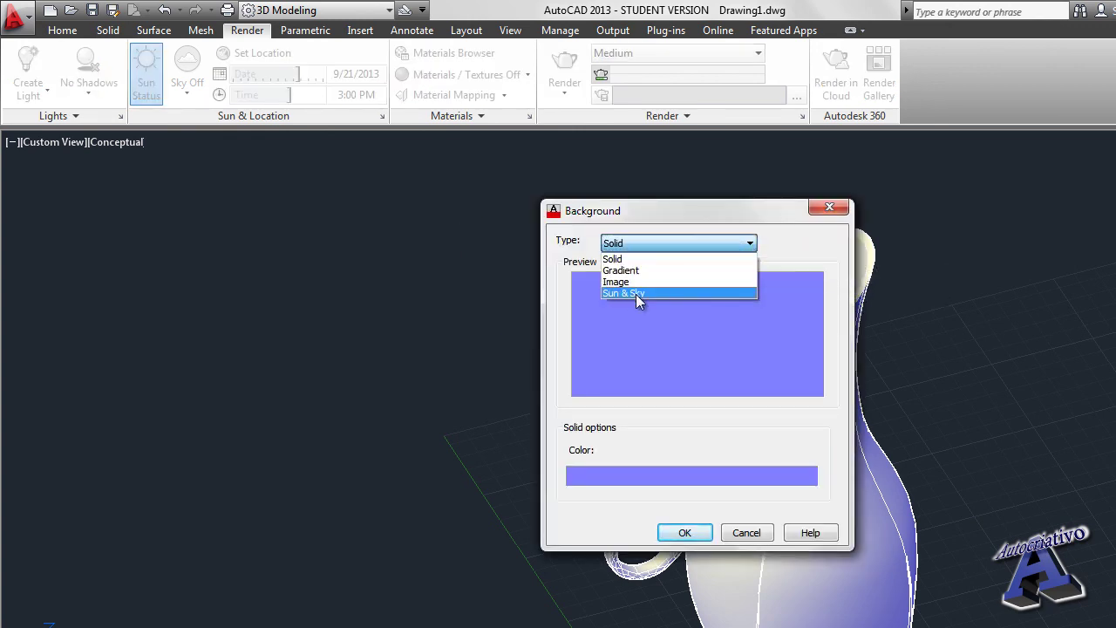
{"action": "left_click", "coordinate": [637, 293]}
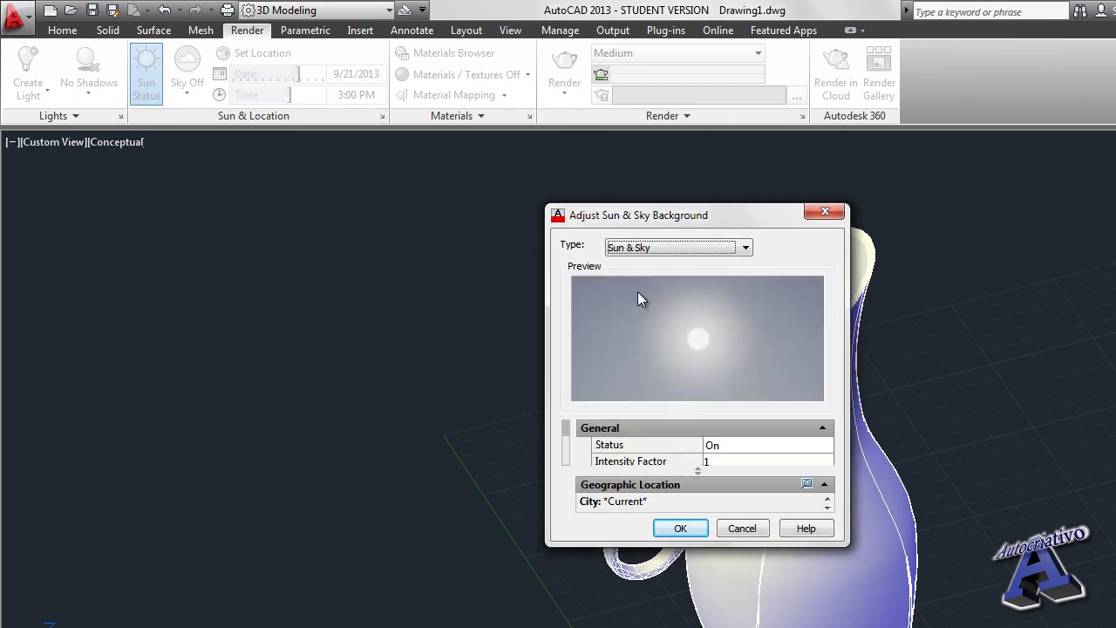
{"action": "left_click", "coordinate": [682, 529]}
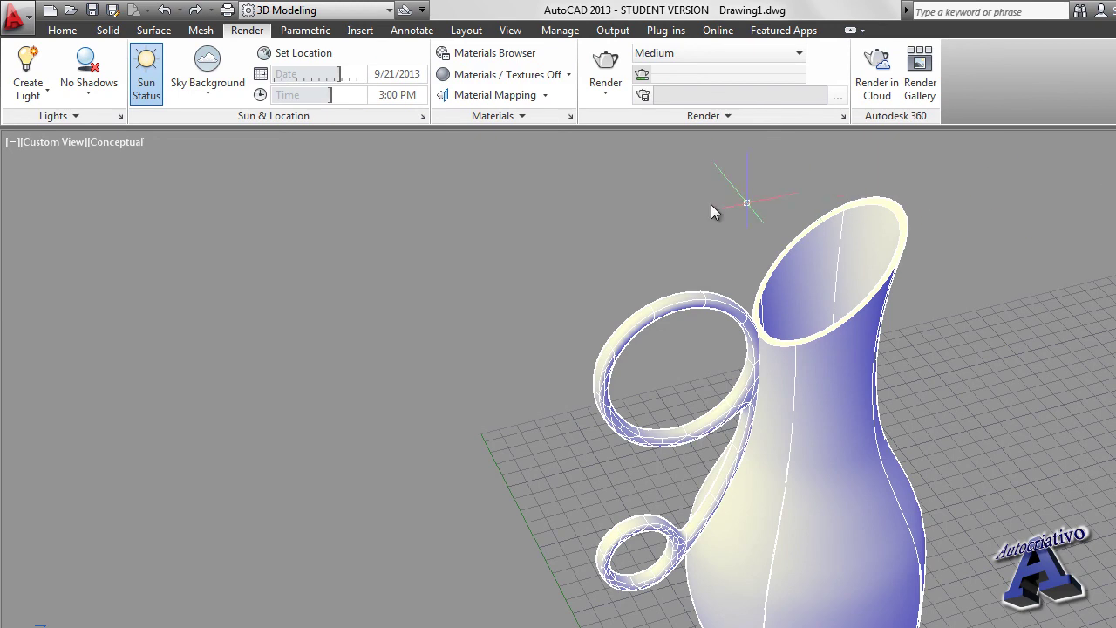
Step: Search the materials library for GLASS and apply the Clear - Yellow glass material to the vase
{"action": "middle_click_drag", "start_coordinate": [450, 265], "coordinate": [484, 299]}
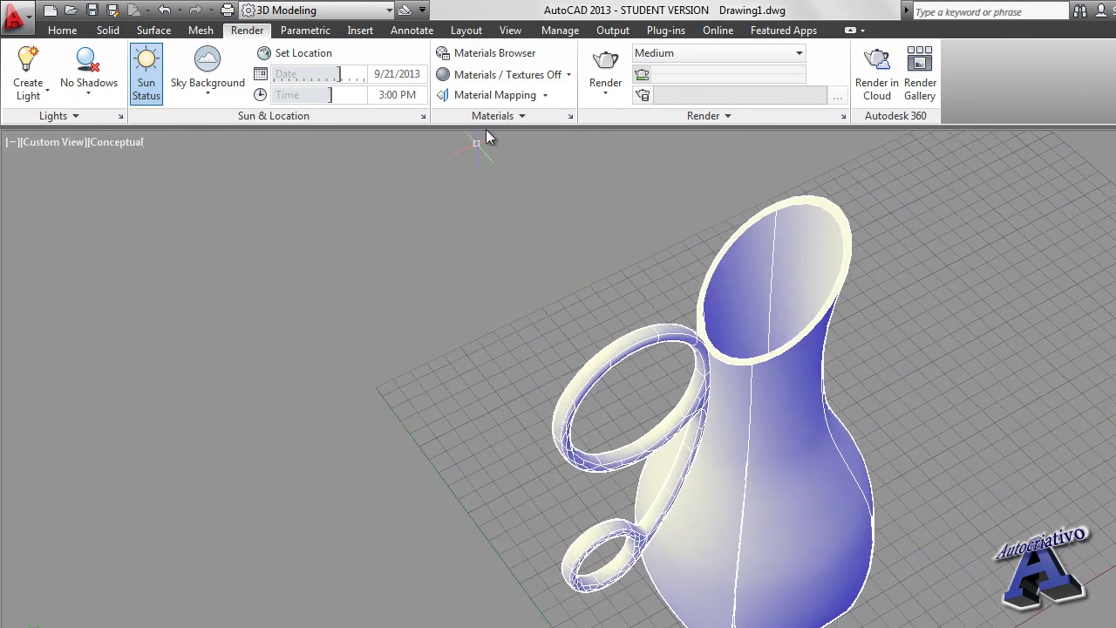
{"action": "left_click", "coordinate": [523, 57]}
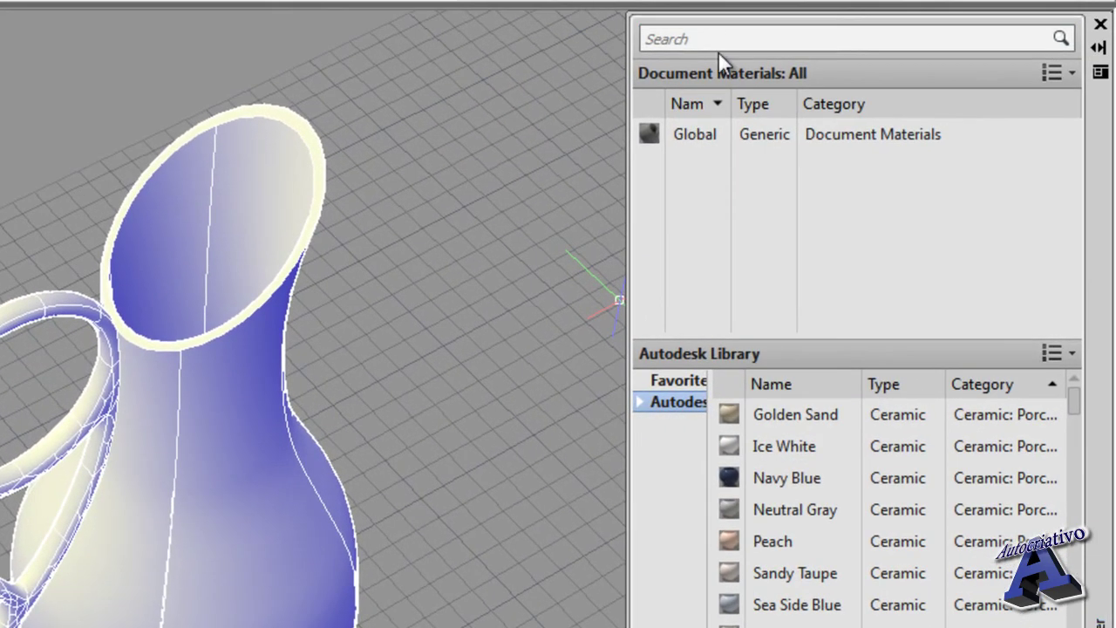
{"action": "left_click", "coordinate": [722, 36]}
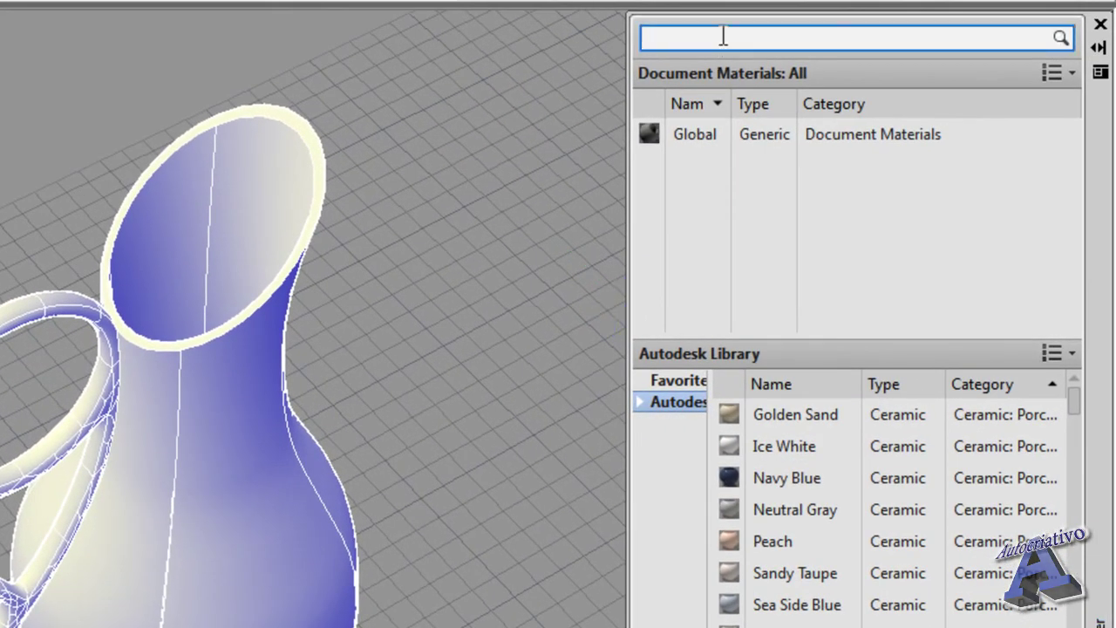
{"action": "type", "text": "GLASS"}
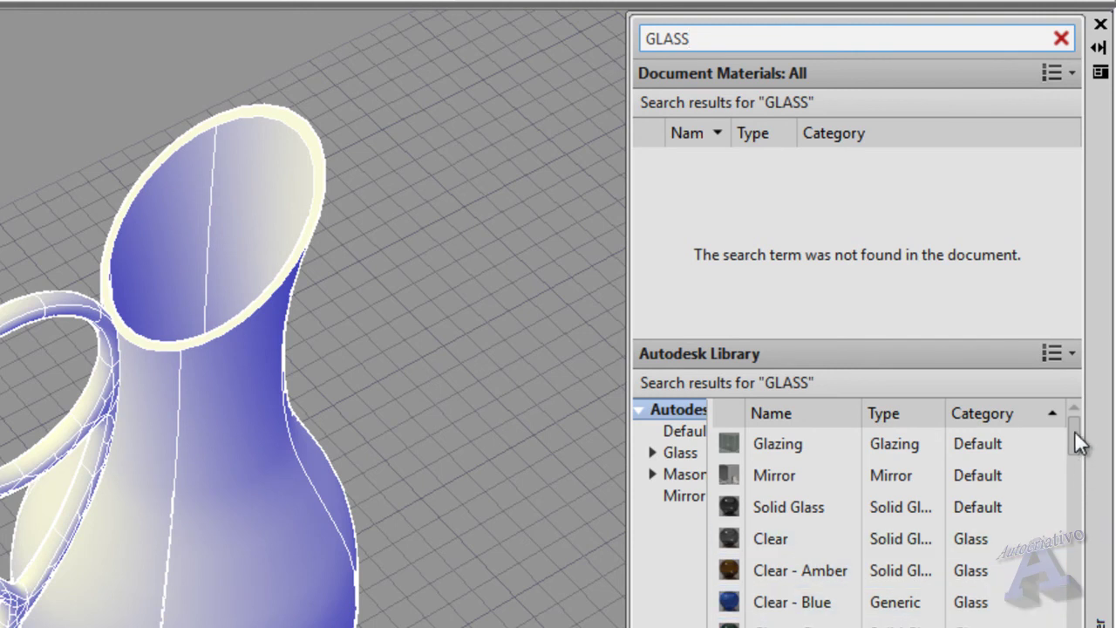
{"action": "left_click_drag", "start_coordinate": [1078, 443], "coordinate": [1079, 466]}
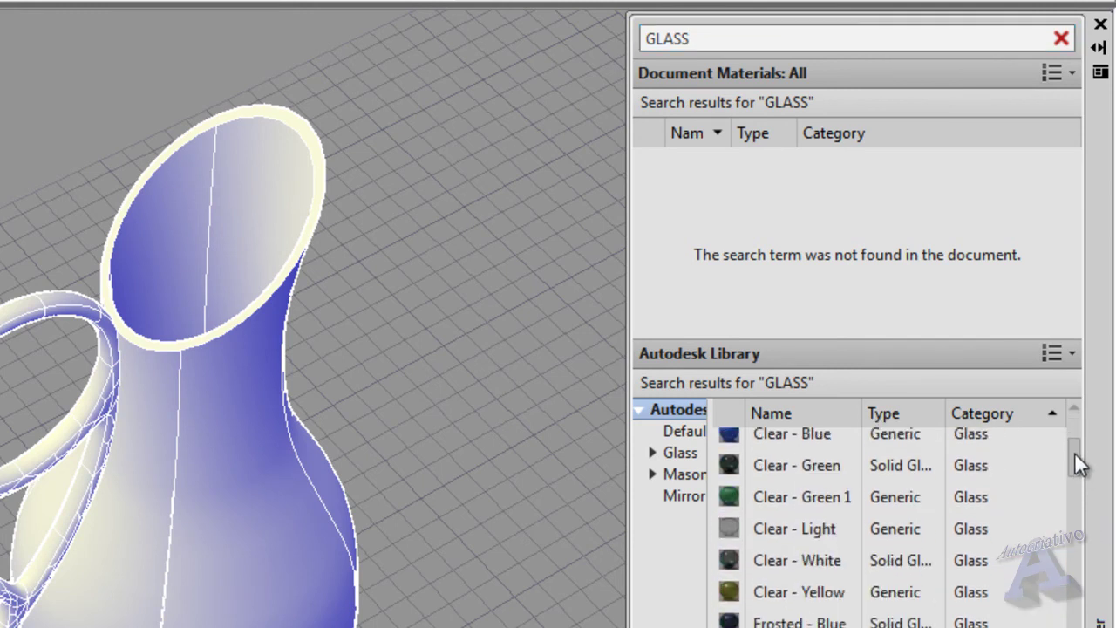
{"action": "scroll", "coordinate": [1079, 469], "scroll_direction": "down", "scroll_amount": 1}
{"action": "mouse_move", "coordinate": [1079, 469]}
{"action": "left_mouse_down"}
{"action": "mouse_move", "coordinate": [1081, 548]}
{"action": "mouse_move", "coordinate": [1093, 436]}
{"action": "mouse_move", "coordinate": [1092, 472]}
{"action": "left_mouse_up"}
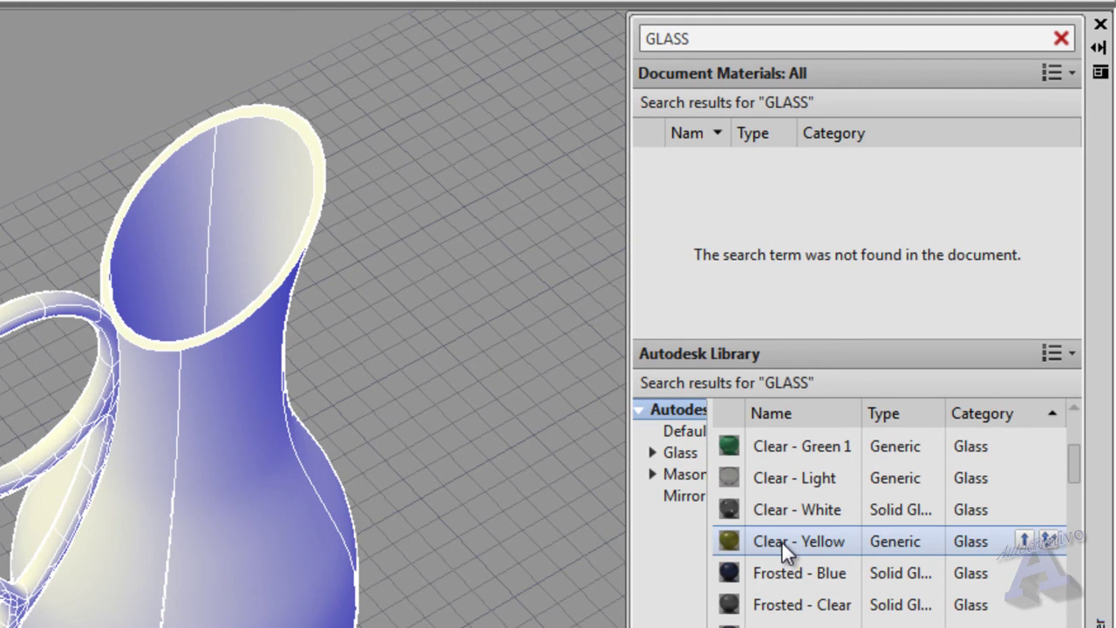
{"action": "left_click_drag", "start_coordinate": [782, 542], "coordinate": [618, 501]}
{"action": "left_click_drag", "start_coordinate": [217, 382], "coordinate": [217, 382]}
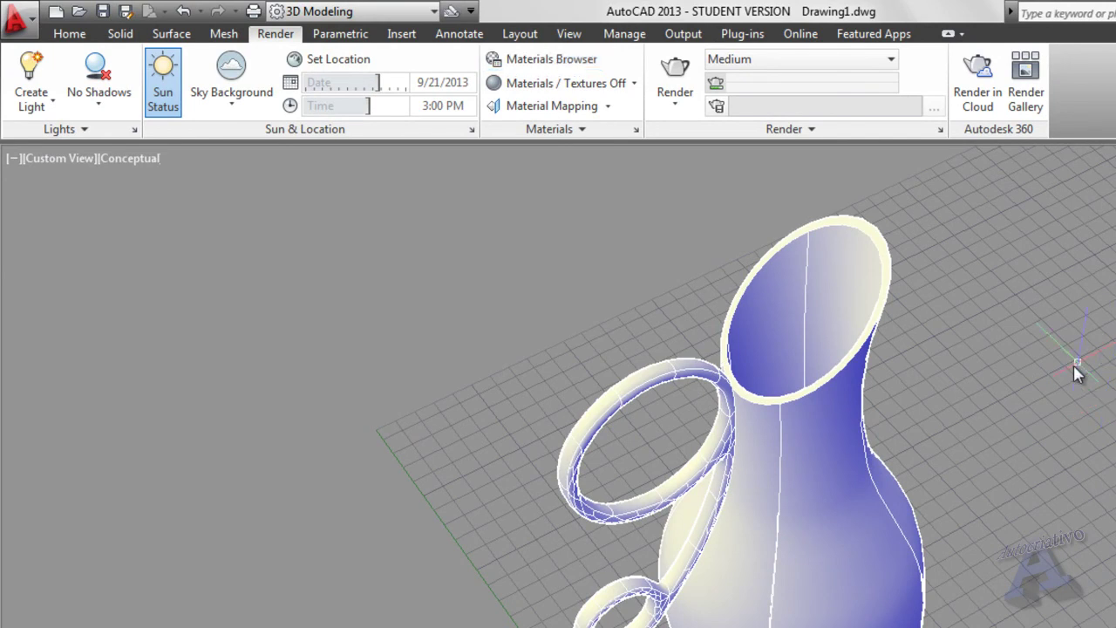
Step: Render a cropped region of the view with Render Region, using a window that encloses the whole vase and its handle
{"action": "middle_click_drag", "start_coordinate": [1078, 372], "coordinate": [1084, 344]}
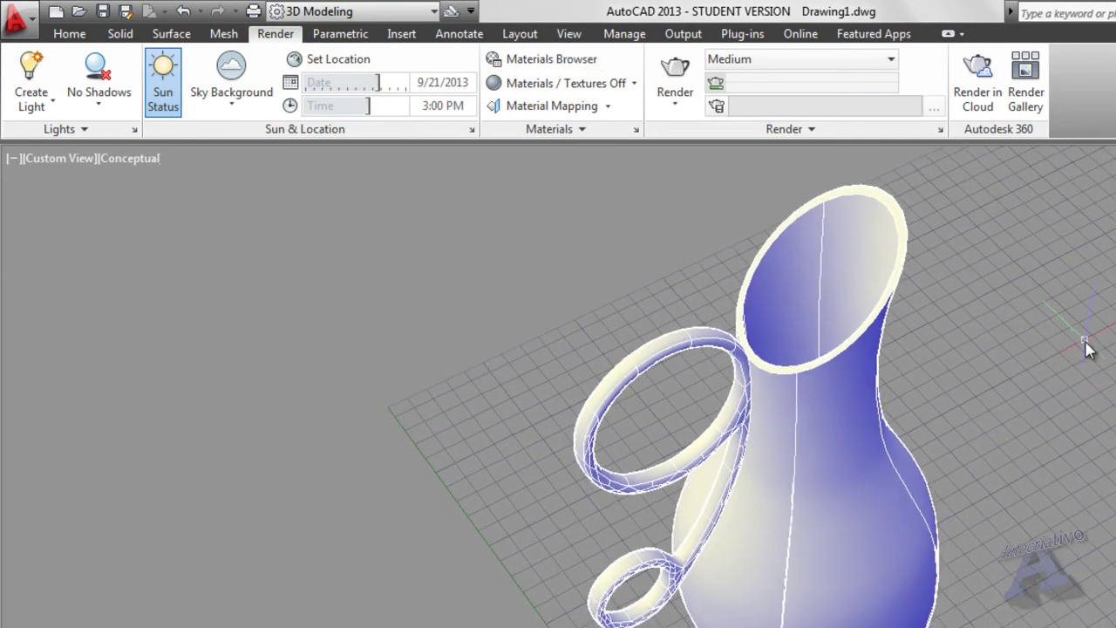
{"action": "left_click", "coordinate": [668, 106]}
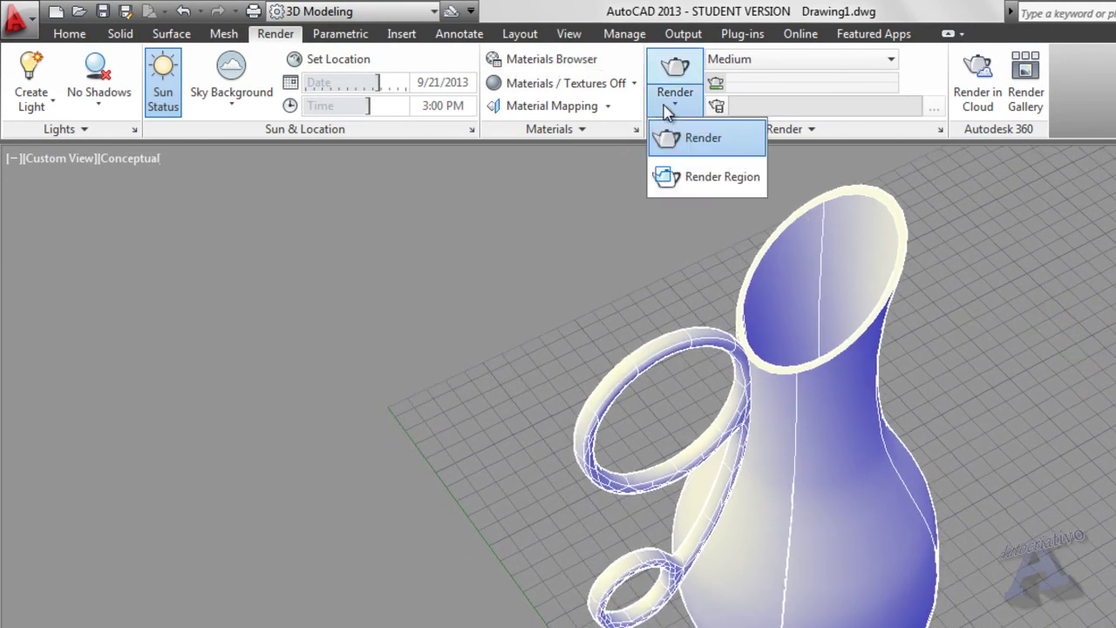
{"action": "left_click", "coordinate": [722, 178]}
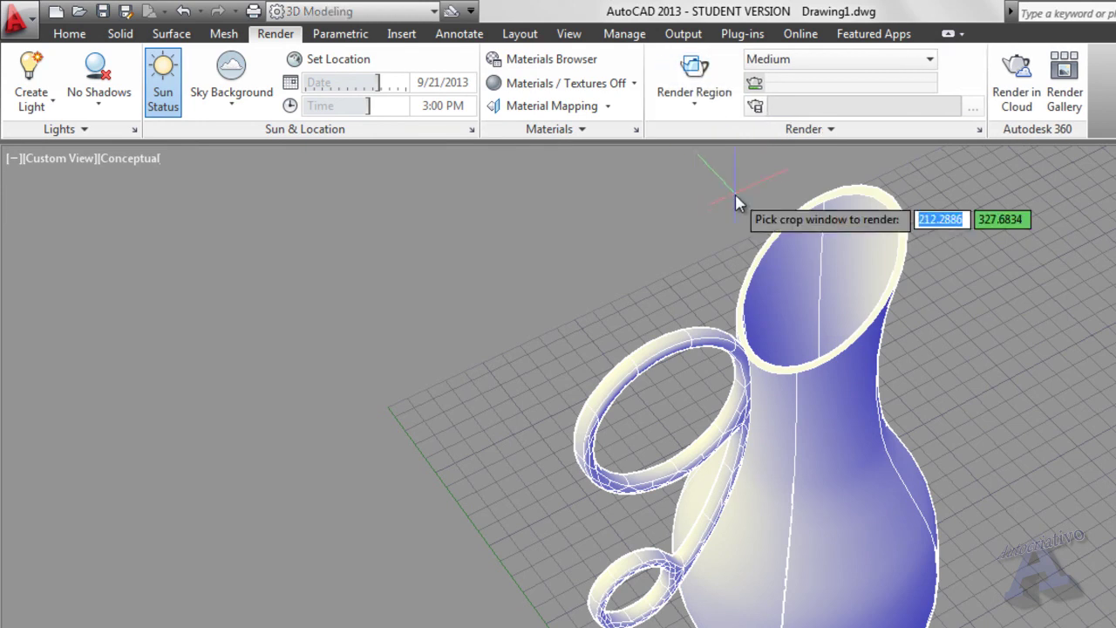
{"action": "middle_click_drag", "start_coordinate": [737, 200], "coordinate": [711, 207]}
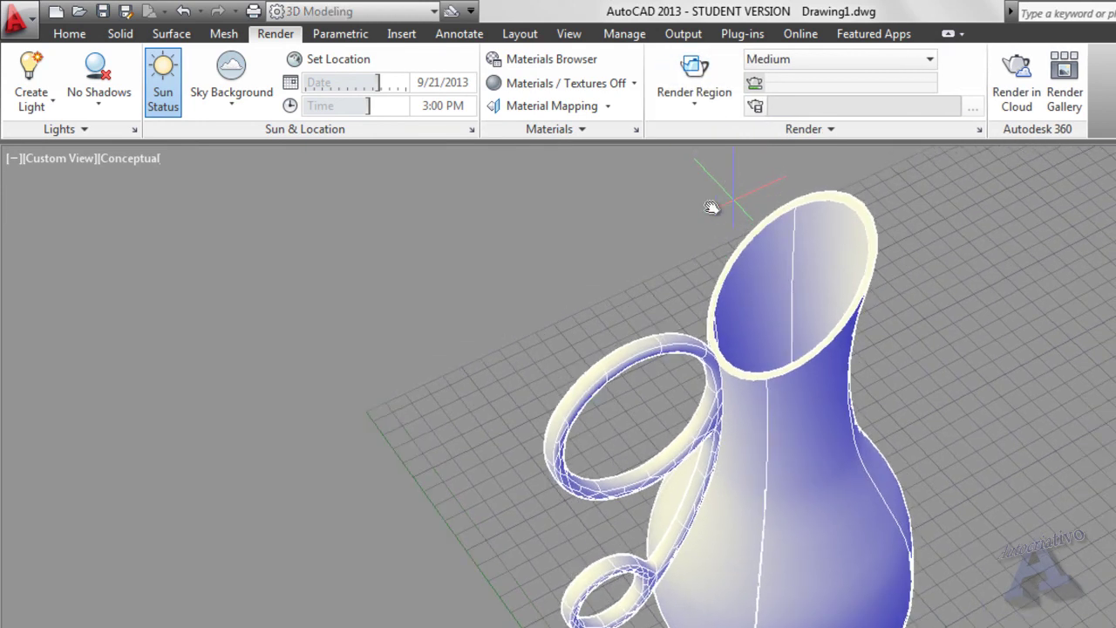
{"action": "left_click", "coordinate": [451, 157]}
{"action": "left_click", "coordinate": [864, 517]}
{"action": "middle_click_drag", "start_coordinate": [866, 518], "coordinate": [842, 431]}
{"action": "middle_click_drag", "start_coordinate": [939, 599], "coordinate": [895, 613]}
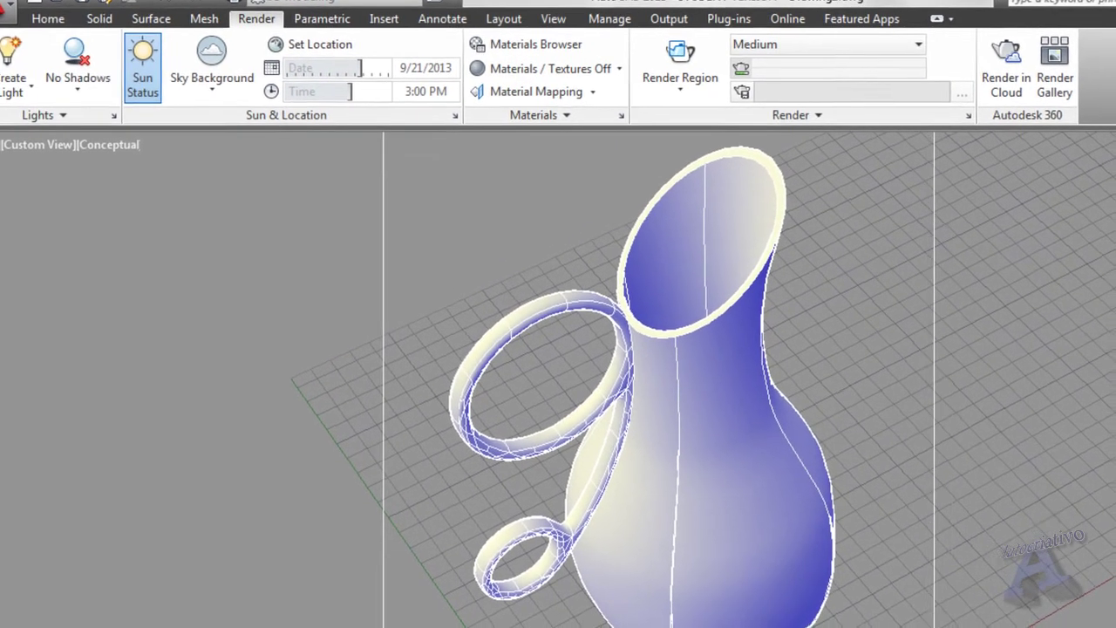
{"action": "left_click", "coordinate": [914, 626]}
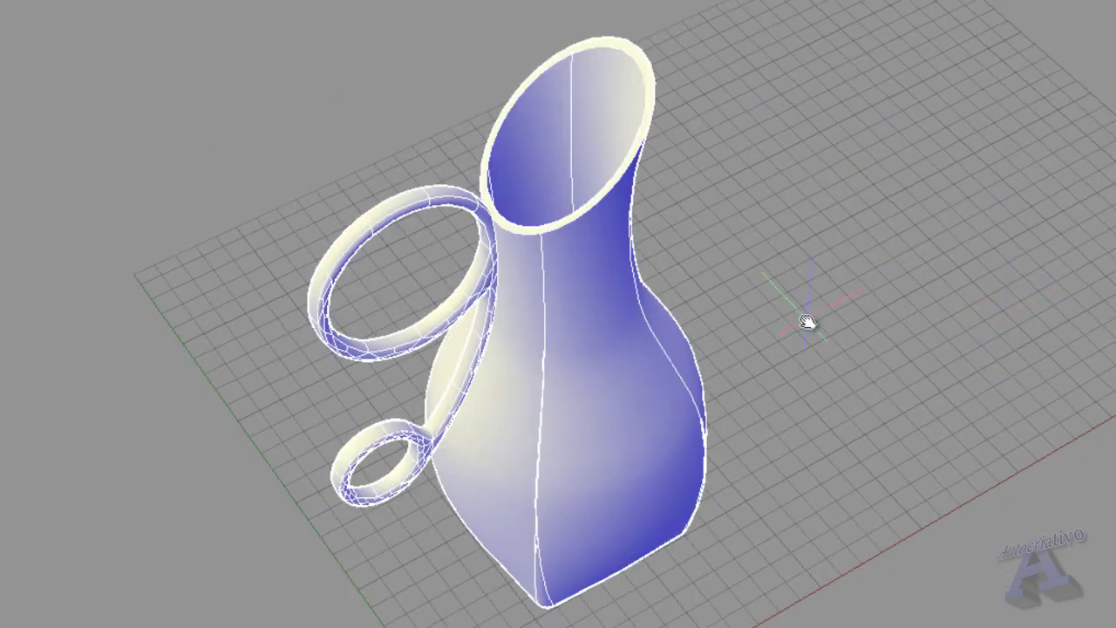
Step: Search the materials library for GLASS and apply the Clear - Amber material to the vase
{"action": "mouse_move", "coordinate": [825, 311]}
{"action": "right_mouse_down", "text": "shift"}
{"action": "mouse_move", "coordinate": [928, 312]}
{"action": "mouse_move", "coordinate": [892, 317]}
{"action": "right_mouse_up", "text": "shift"}
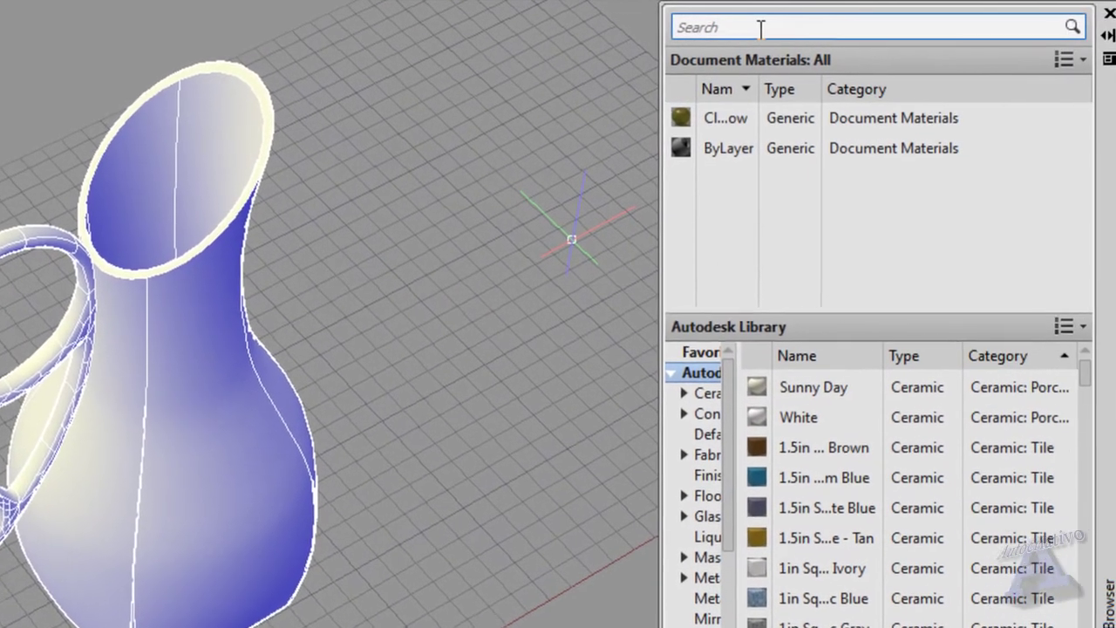
{"action": "left_click", "coordinate": [825, 27]}
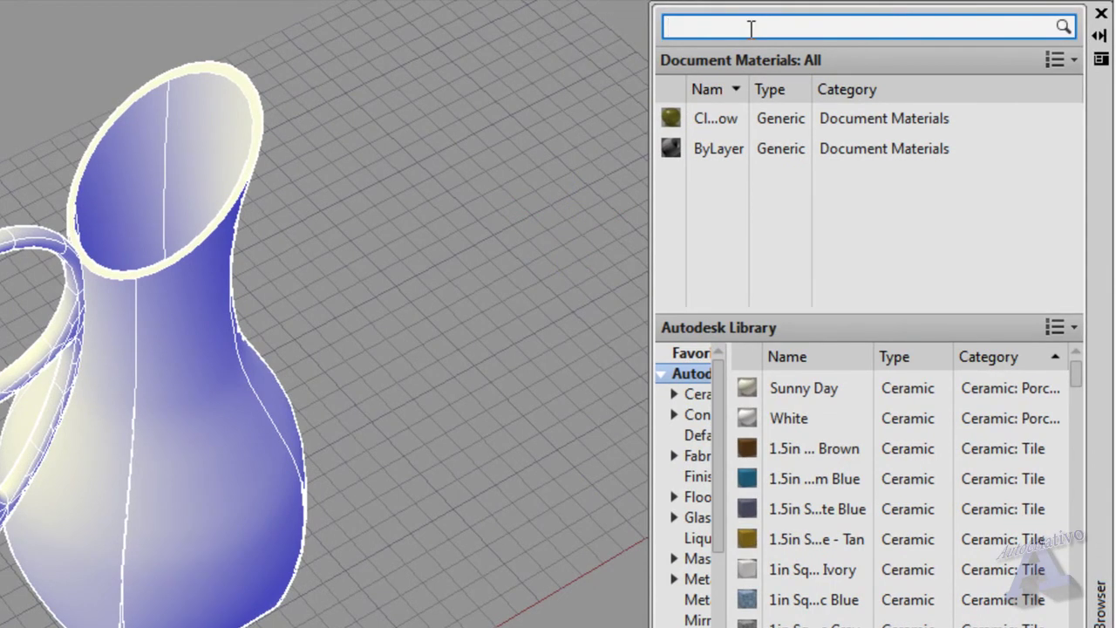
{"action": "key", "text": "Return"}
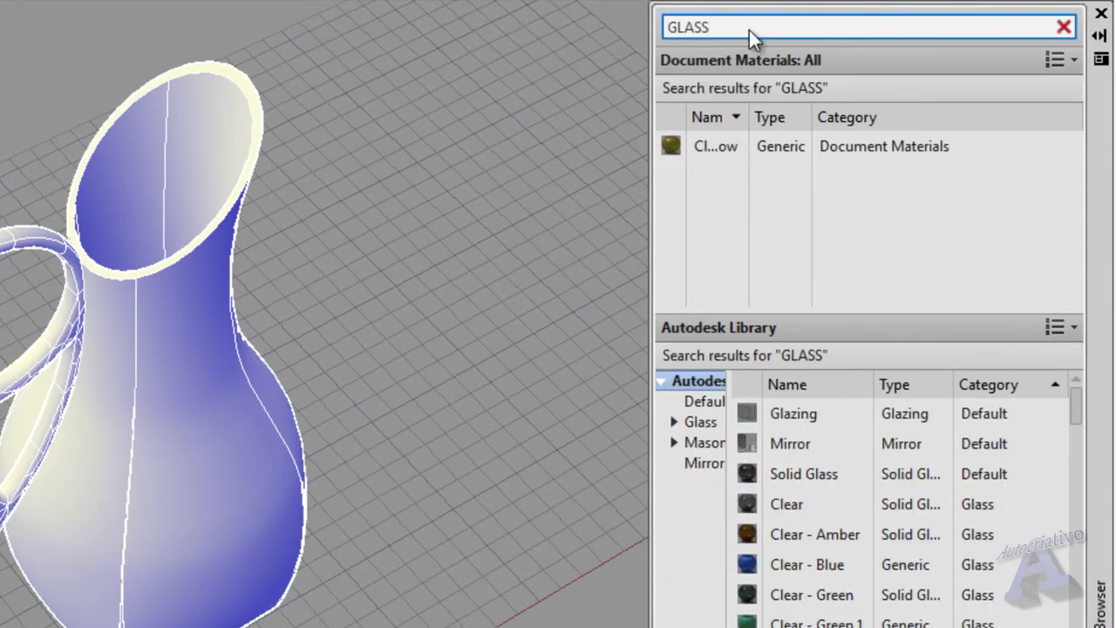
{"action": "mouse_move", "coordinate": [1072, 403]}
{"action": "left_mouse_down"}
{"action": "mouse_move", "coordinate": [1074, 627]}
{"action": "mouse_move", "coordinate": [1079, 397]}
{"action": "left_mouse_up"}
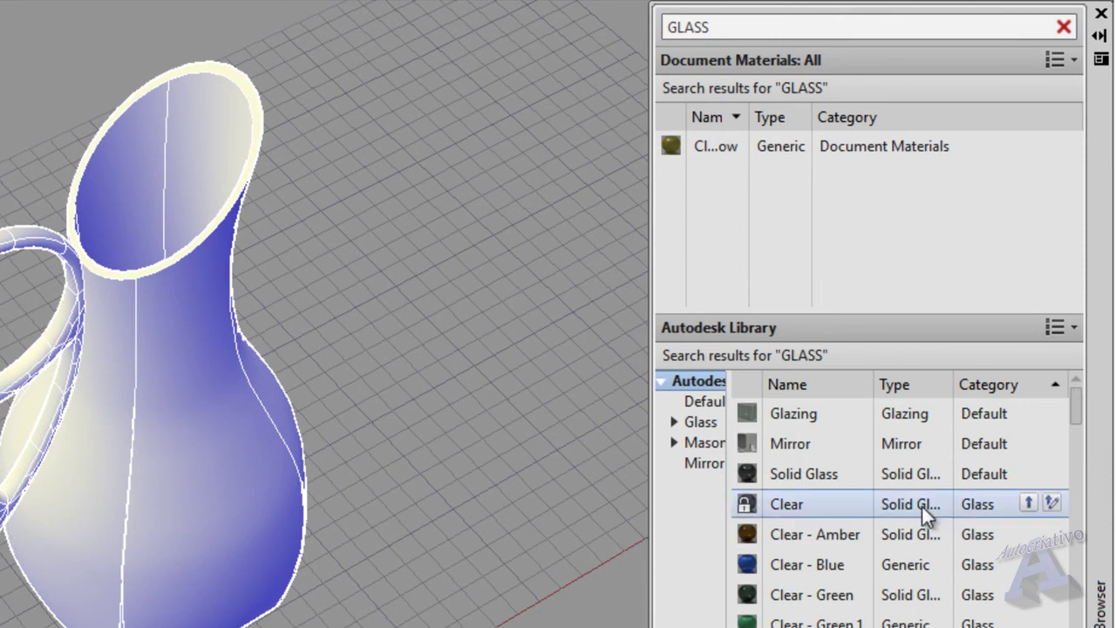
{"action": "left_click_drag", "start_coordinate": [801, 532], "coordinate": [641, 332]}
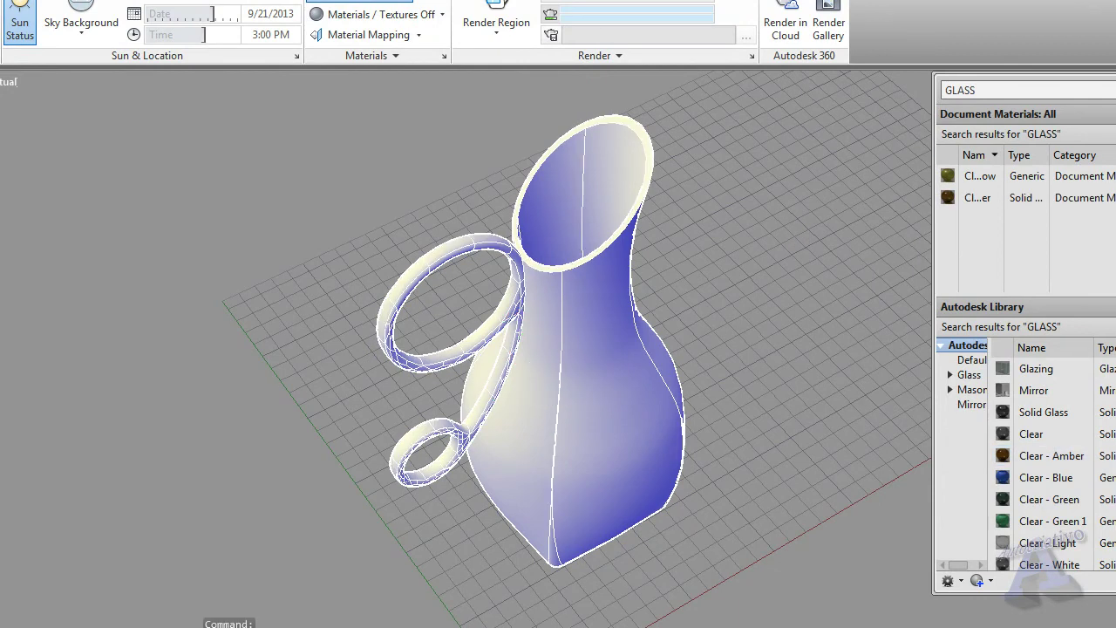
Step: Render the vase with the RR command from a close handle-side view and a level front view, and close the render window
{"action": "scroll", "coordinate": [736, 269], "scroll_direction": "up", "scroll_amount": 4}
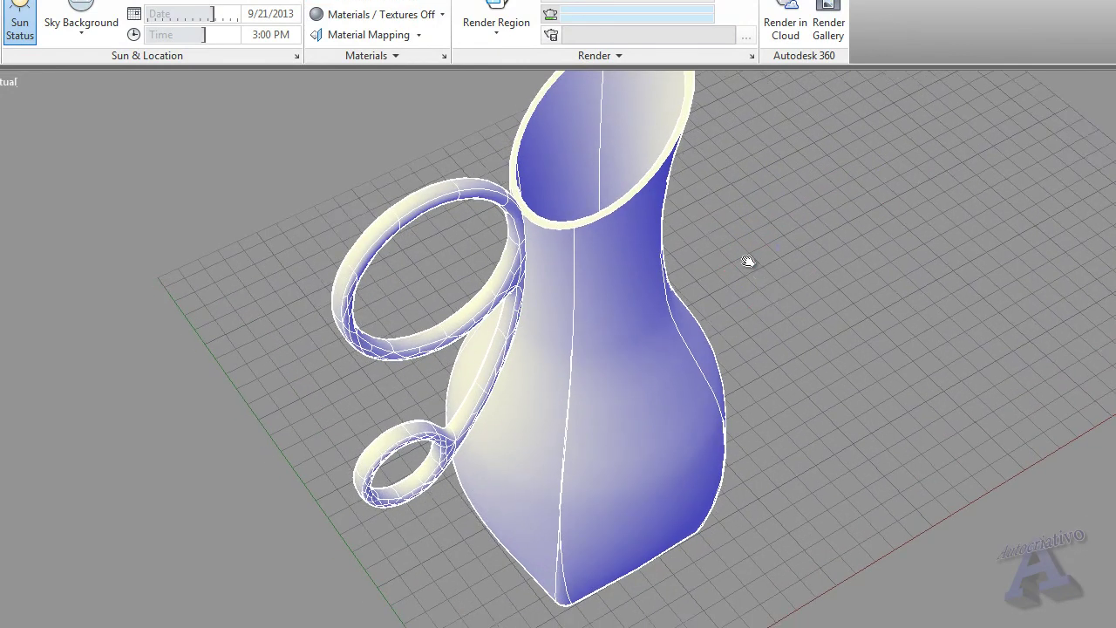
{"action": "middle_click_drag", "start_coordinate": [774, 299], "coordinate": [695, 301], "text": "shift"}
{"action": "scroll", "coordinate": [695, 332], "scroll_direction": "up", "scroll_amount": 3}
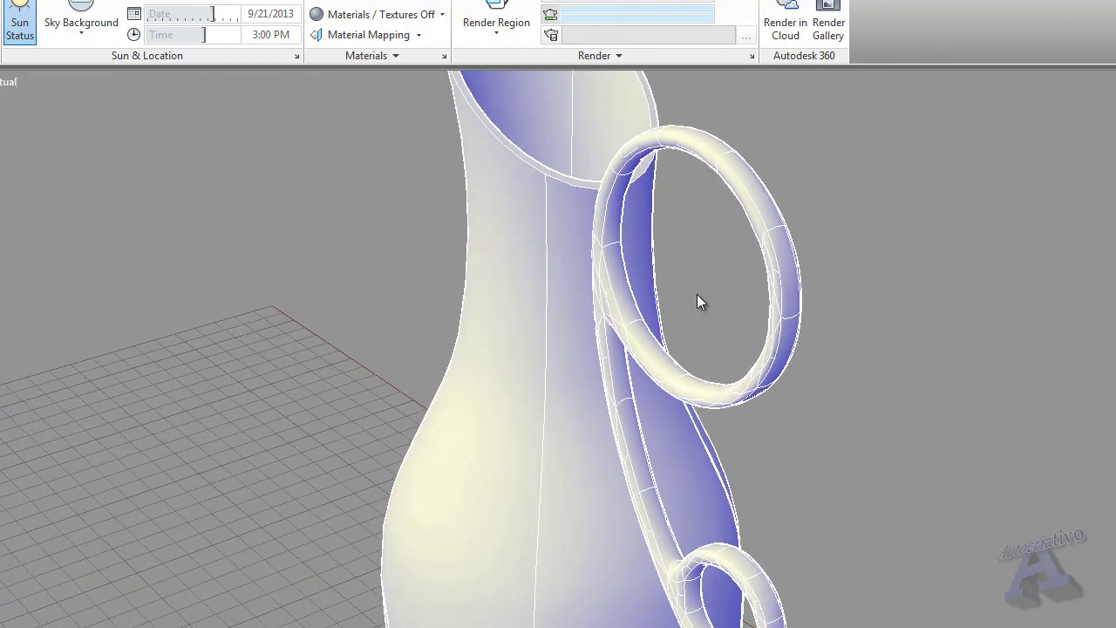
{"action": "scroll", "coordinate": [697, 304], "scroll_direction": "up", "scroll_amount": 3}
{"action": "middle_click_drag", "start_coordinate": [831, 243], "coordinate": [759, 281], "text": "shift"}
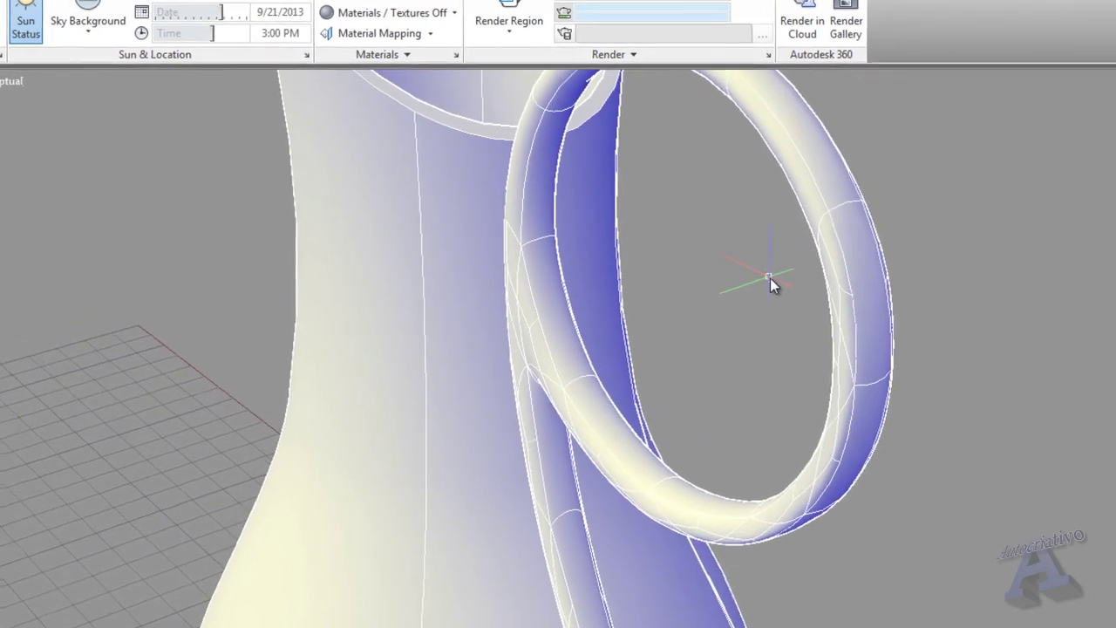
{"action": "type", "text": "RR"}
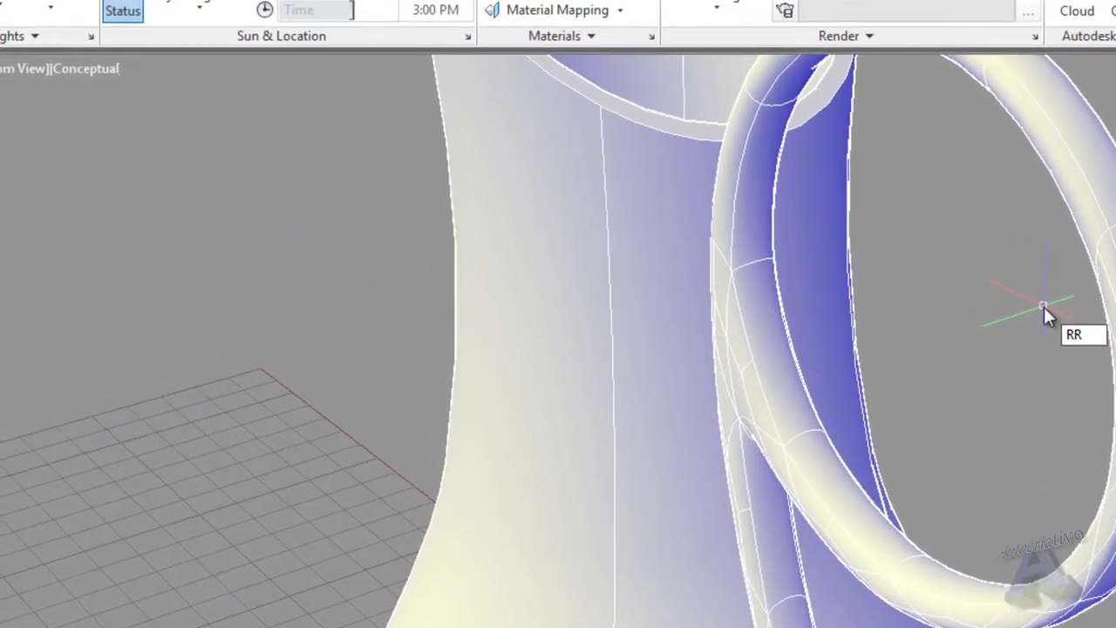
{"action": "key", "text": "Return"}
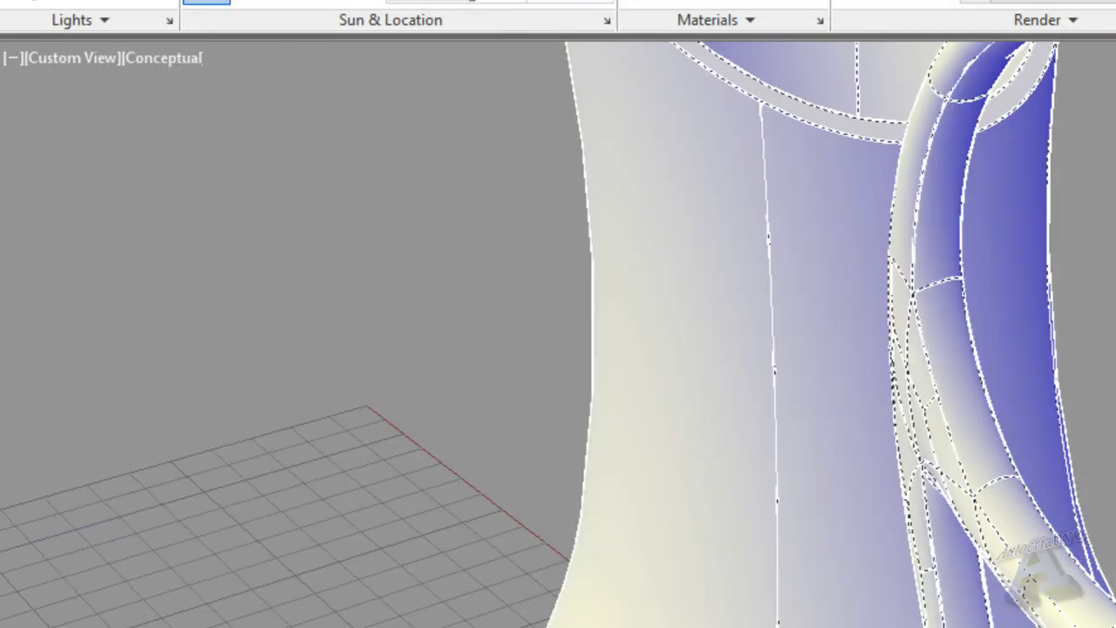
{"action": "middle_click_drag", "start_coordinate": [558, 314], "coordinate": [767, 314], "text": "shift"}
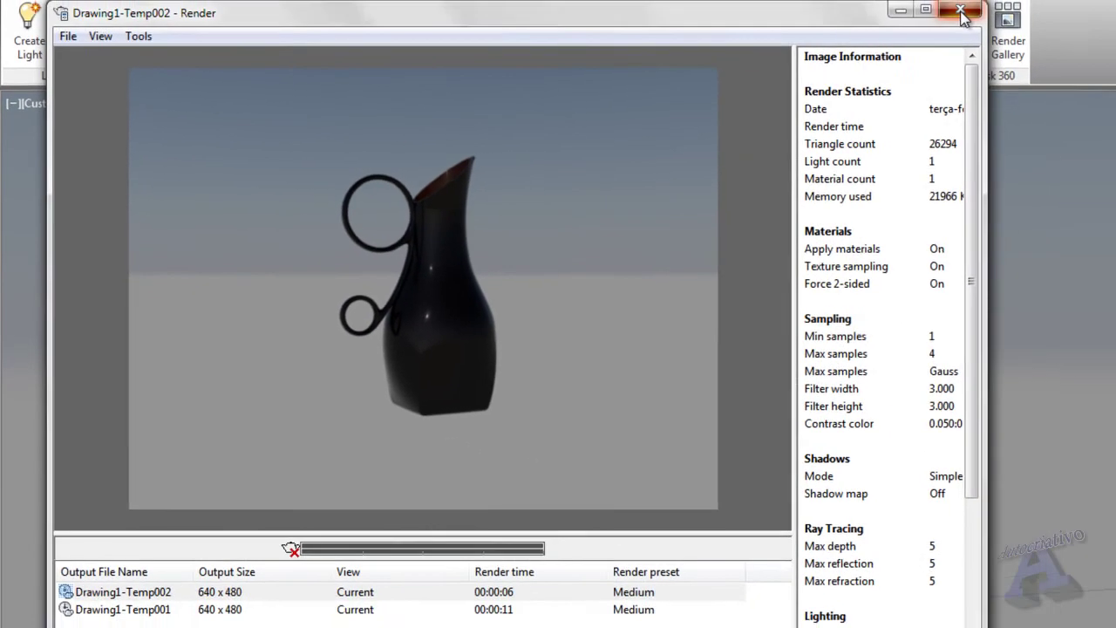
{"action": "left_click", "coordinate": [1036, 7]}
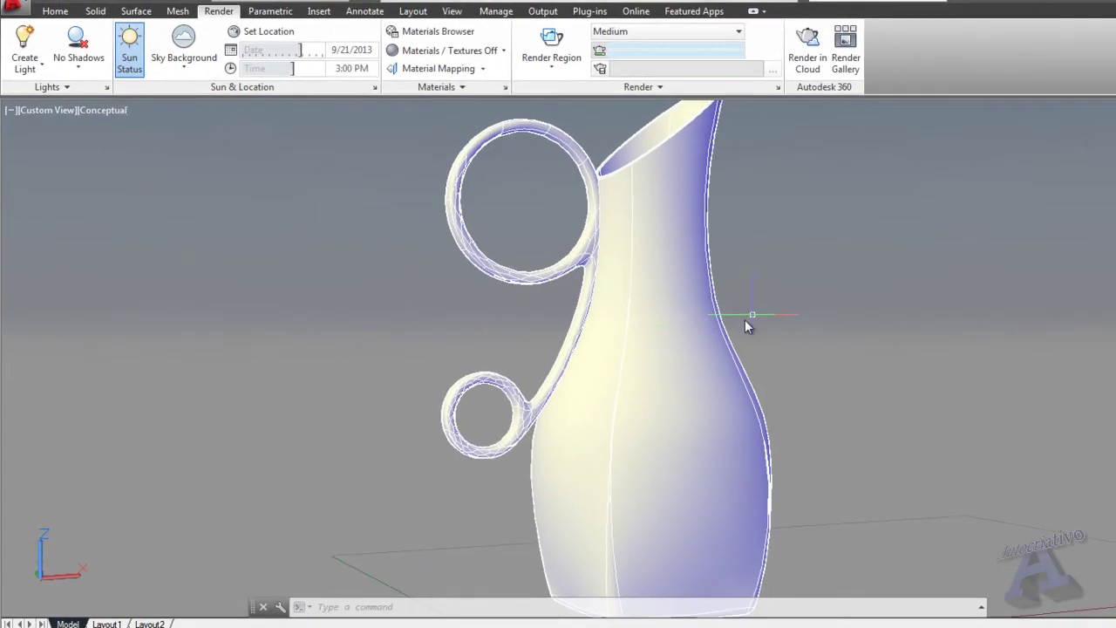
Step: Render the vase with the RR command from a raised front view showing the mouth, body and handle
{"action": "scroll", "coordinate": [664, 319], "scroll_direction": "up", "scroll_amount": 2}
{"action": "middle_click_drag", "start_coordinate": [727, 263], "coordinate": [726, 328]}
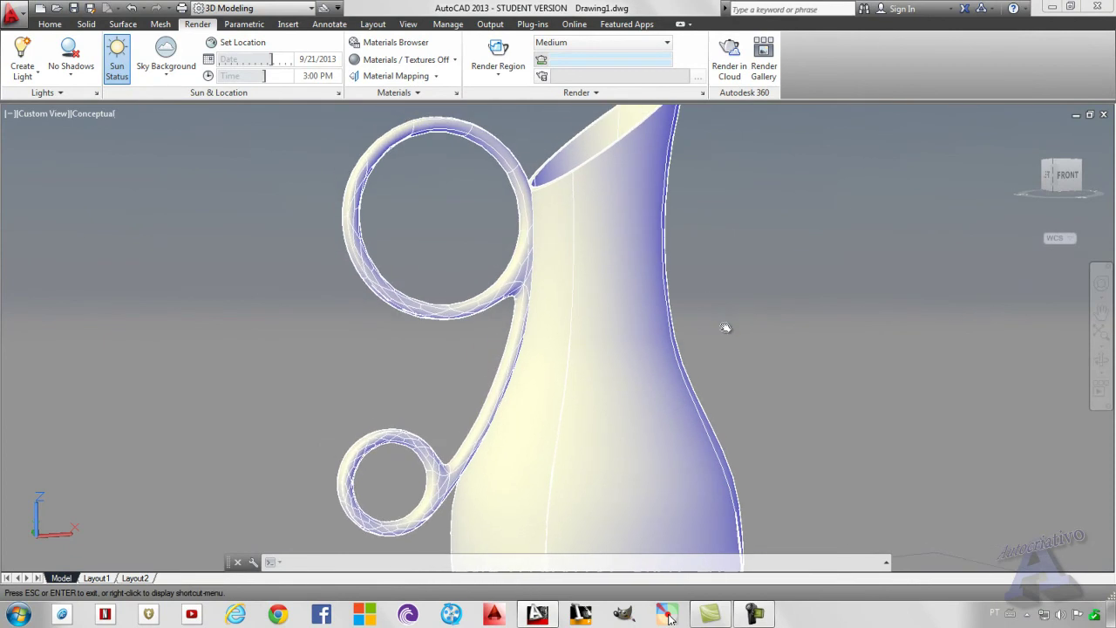
{"action": "scroll", "coordinate": [716, 319], "scroll_direction": "up", "scroll_amount": 2}
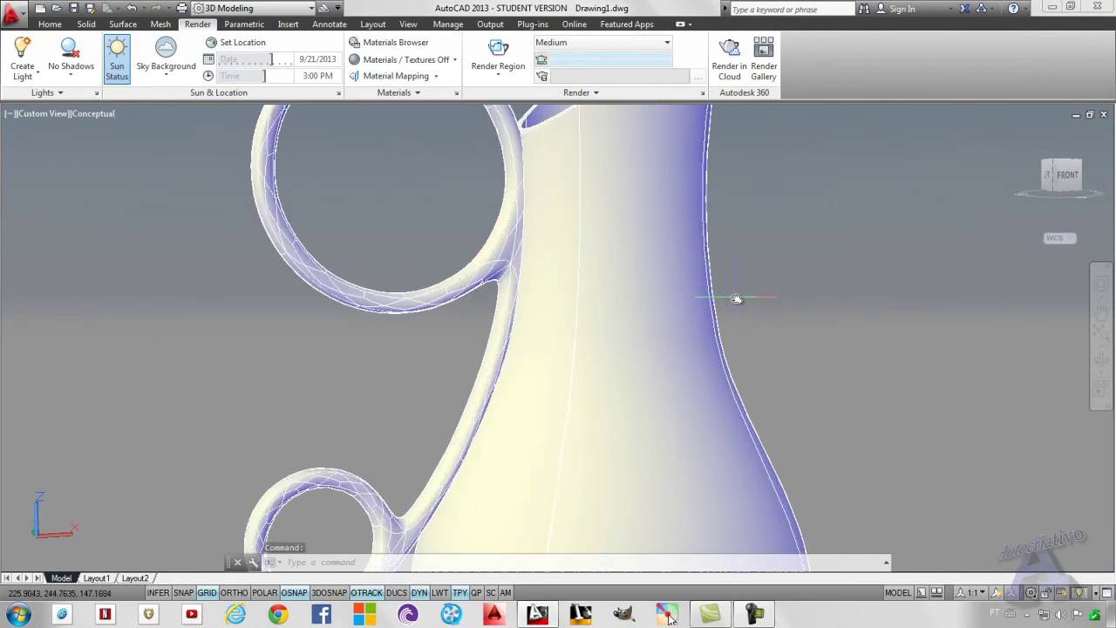
{"action": "scroll", "coordinate": [739, 288], "scroll_direction": "down", "scroll_amount": 3}
{"action": "middle_click_drag", "start_coordinate": [828, 302], "coordinate": [677, 311], "text": "shift"}
{"action": "scroll", "coordinate": [691, 278], "scroll_direction": "up", "scroll_amount": 2}
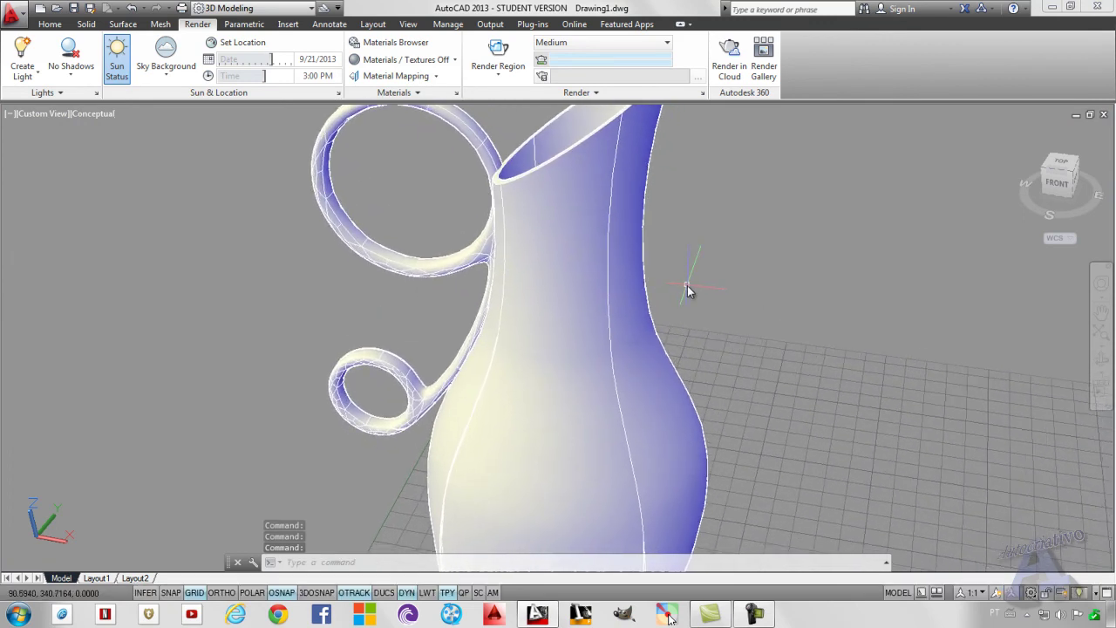
{"action": "scroll", "coordinate": [688, 291], "scroll_direction": "up", "scroll_amount": 1}
{"action": "type", "text": "rr"}
{"action": "key", "text": "Return"}
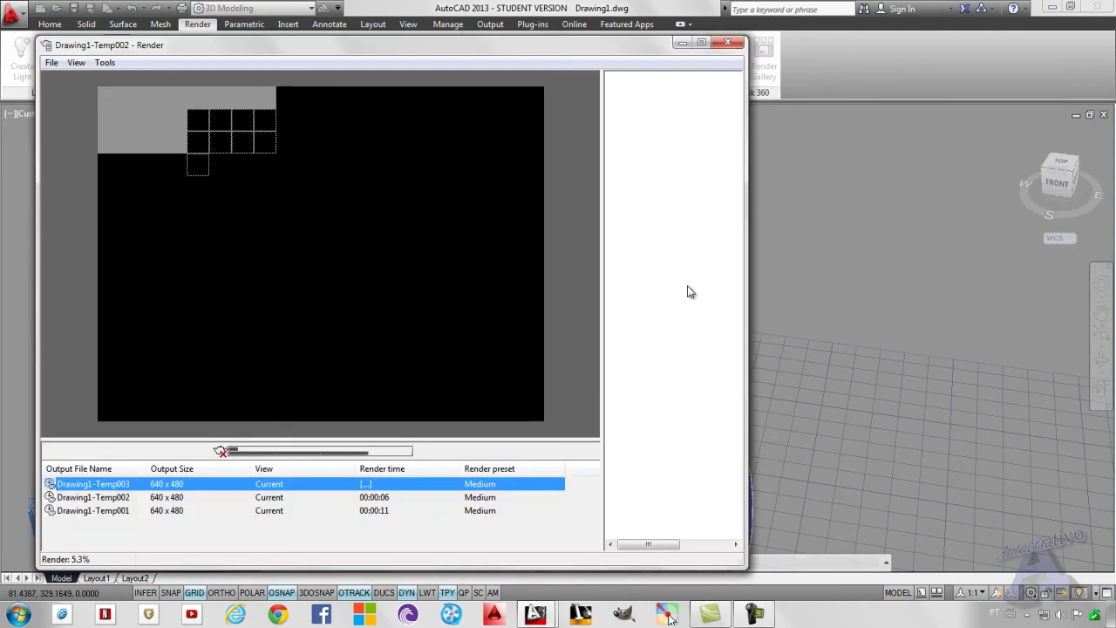